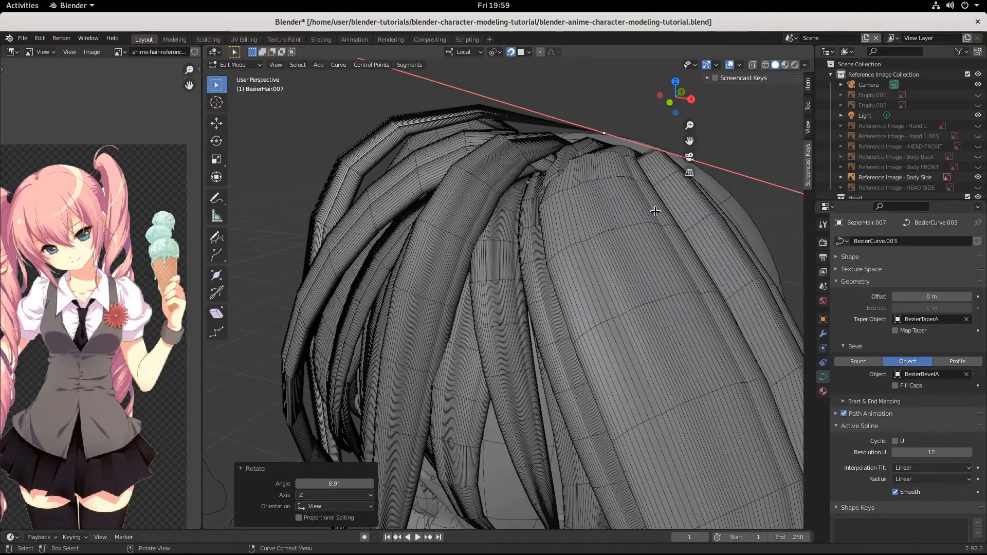
- Try moving the hair strand's root point down onto the crown by about 0.011 m and rotating it in the side view
key("g")
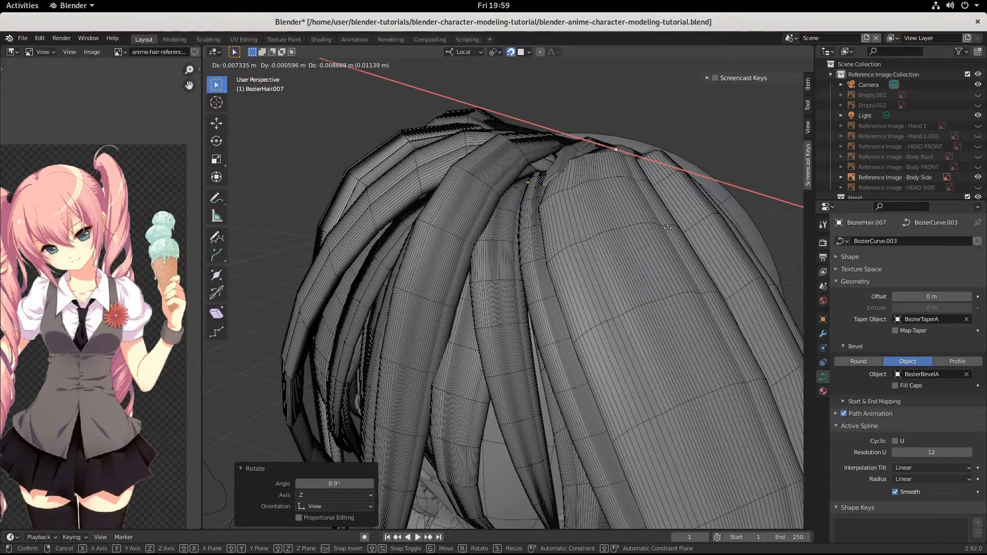
left_click(666, 225)
middle_click_drag(666, 225, 661, 266)
left_click(580, 257)
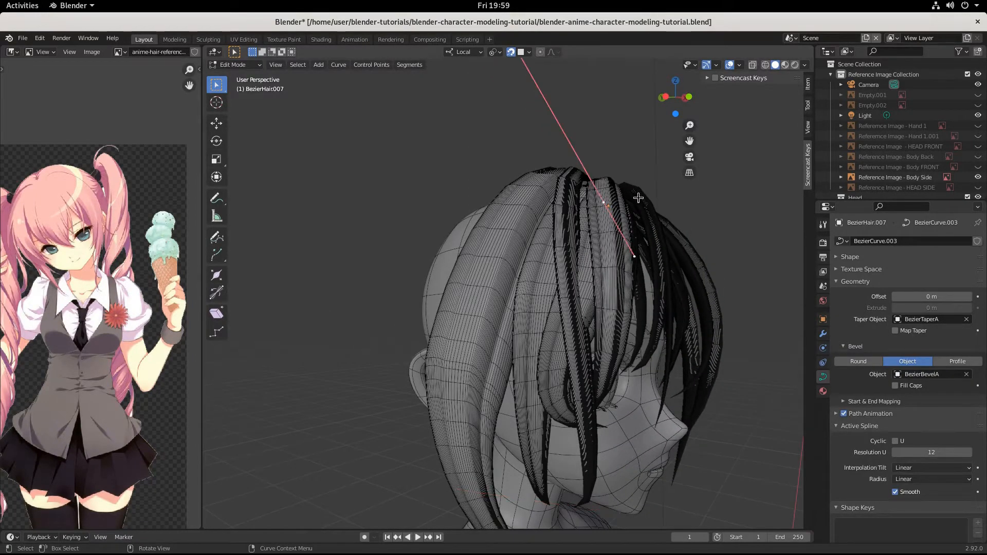
key("r")
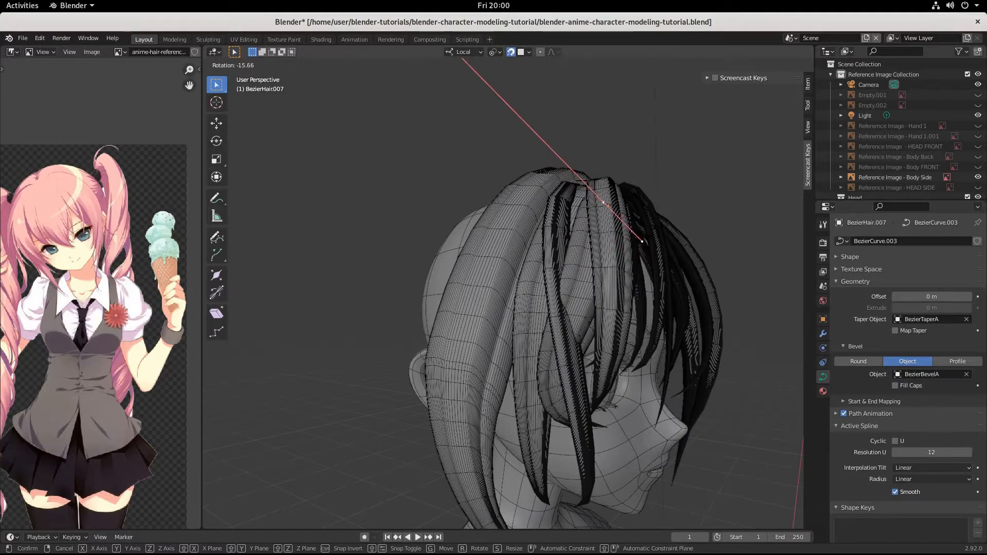
left_click(599, 206)
- Try raising the strand's root point about 0.008 m in the front view and shifting it back along the scalp in the side view
middle_click_drag(616, 412, 627, 262)
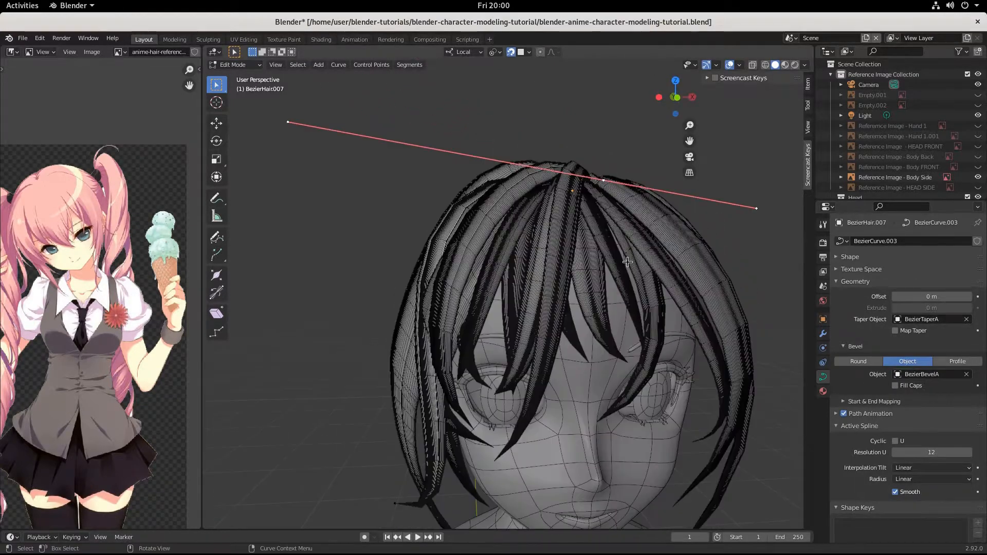
key("g")
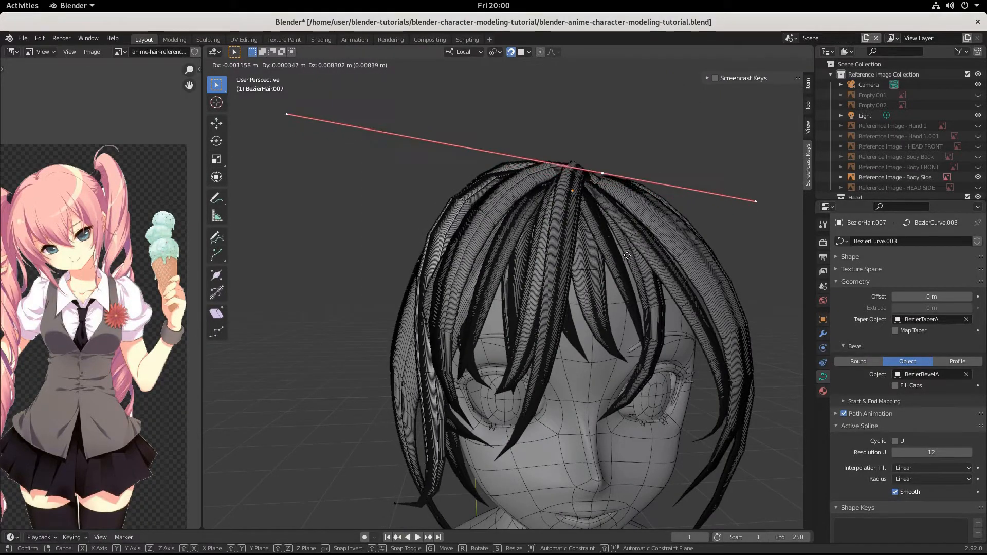
left_click(627, 256)
middle_click_drag(627, 255, 607, 287)
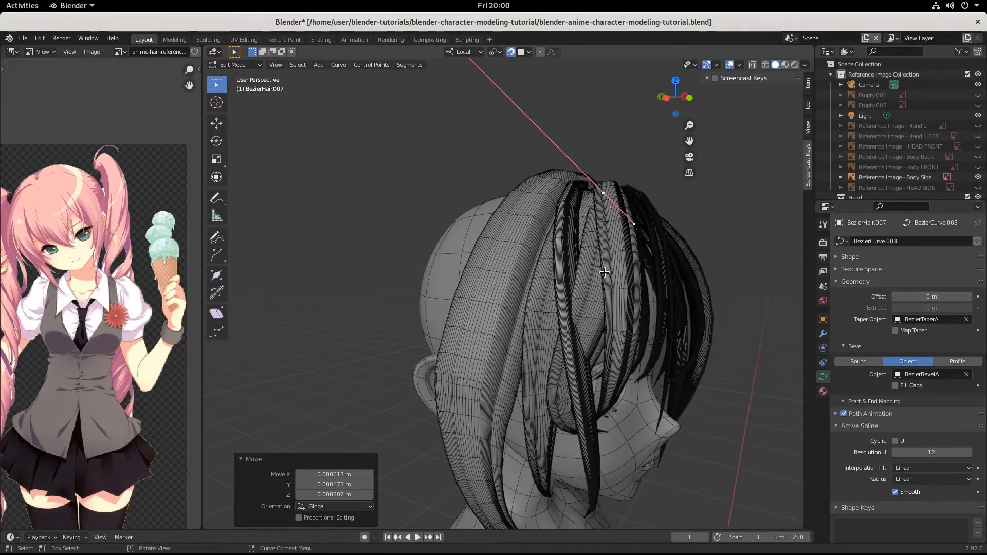
key("g")
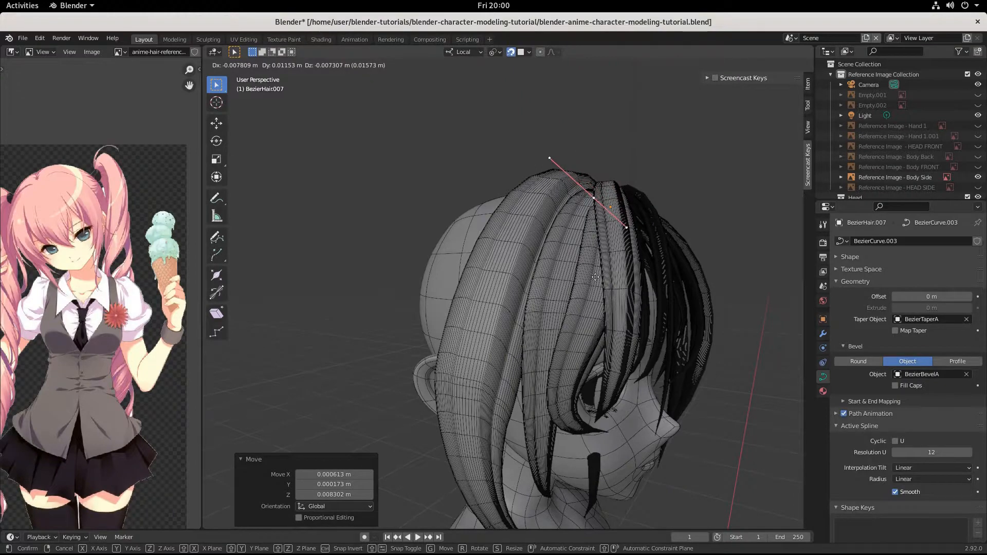
left_click(595, 276)
middle_click_drag(596, 276, 623, 351)
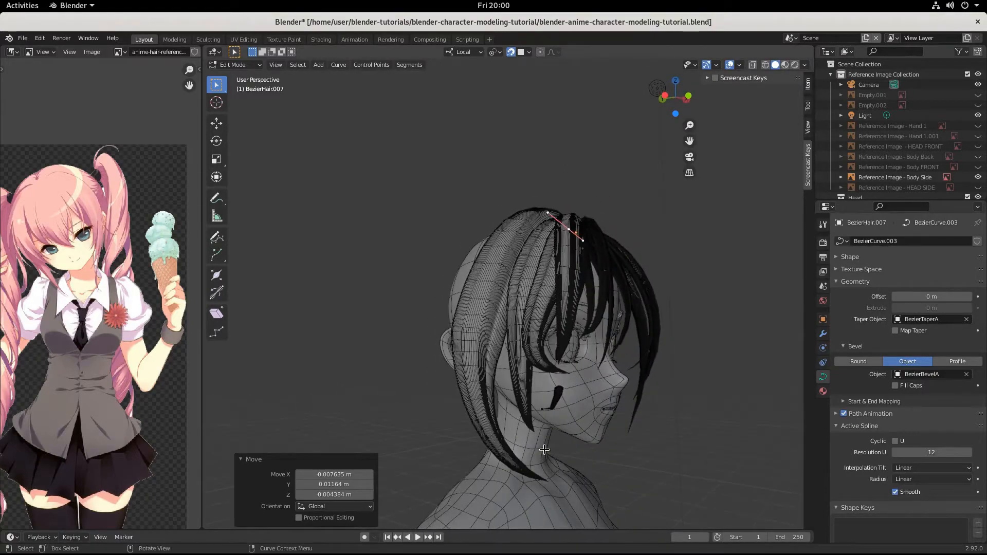
- Try moving the strand's tip point -0.021604 m along its local Z axis
key("ctrl+z")
middle_click_drag(546, 412, 553, 428)
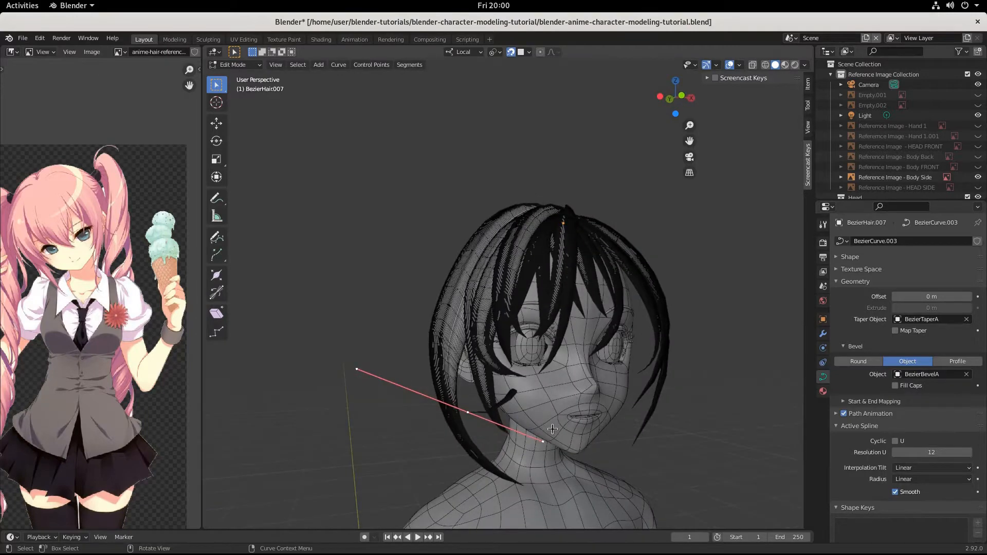
key("g")
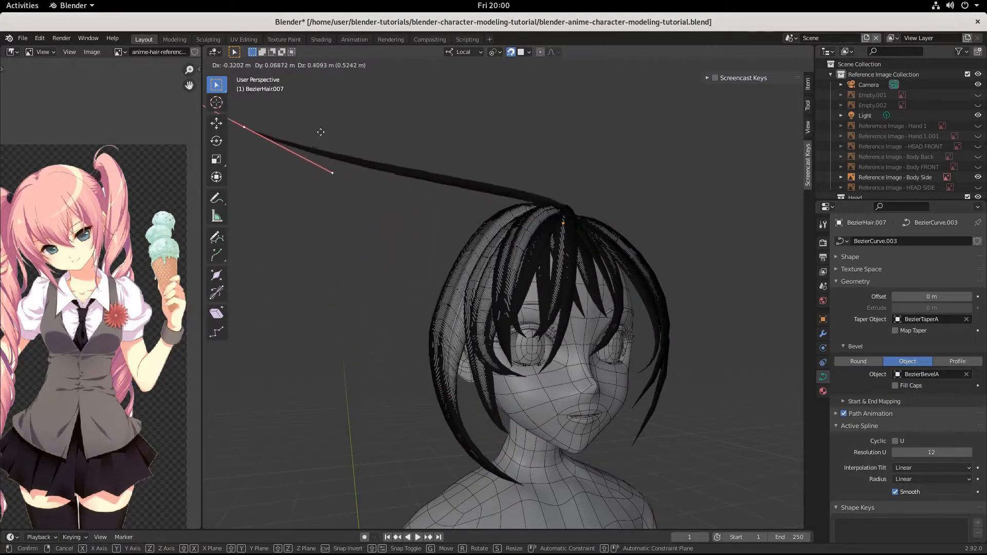
key("z")
key("z")
left_click(543, 448)
middle_click_drag(543, 449, 568, 459)
- Try rotating the strand's tip point -161° and moving it by X 0.065604, Y 0.012728, Z -0.03628 m
key("r")
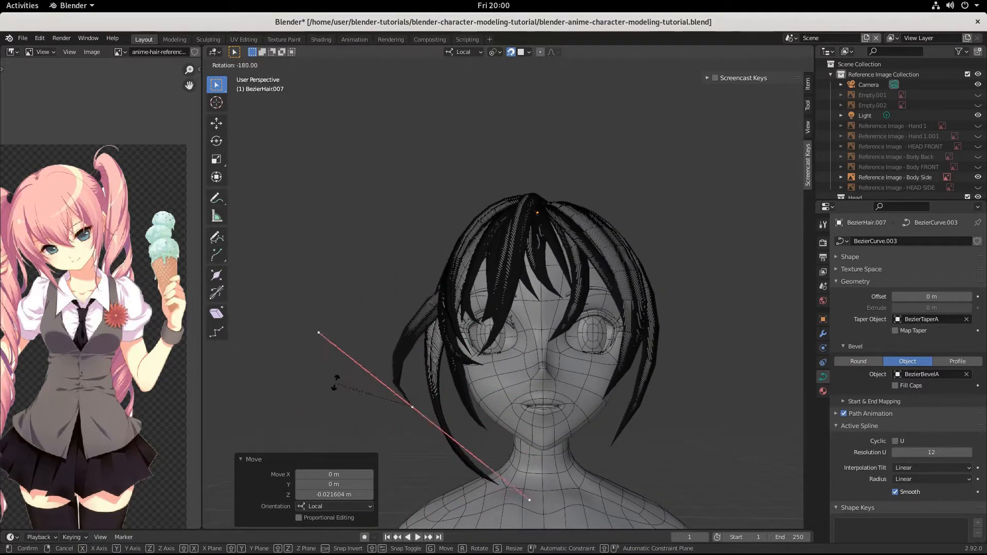
left_click(409, 400)
key("g")
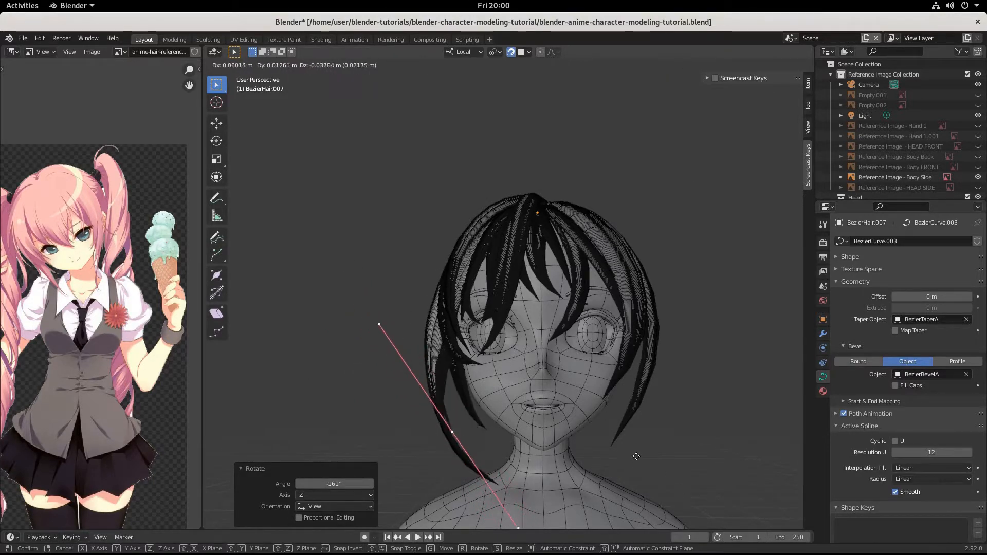
left_click(640, 456)
middle_click_drag(640, 456, 605, 390)
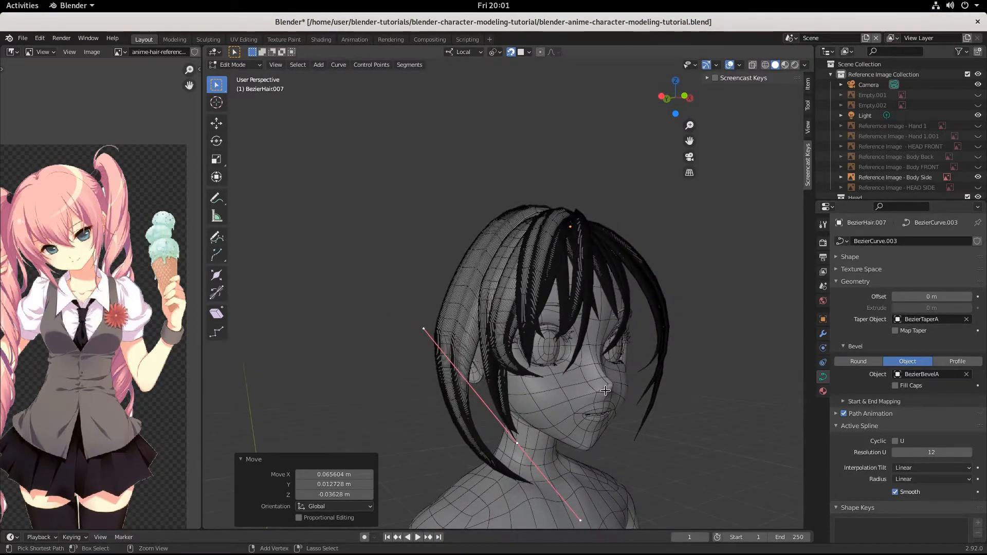
- Undo the recent root and tip adjustments of the hair strand
key("ctrl+z")
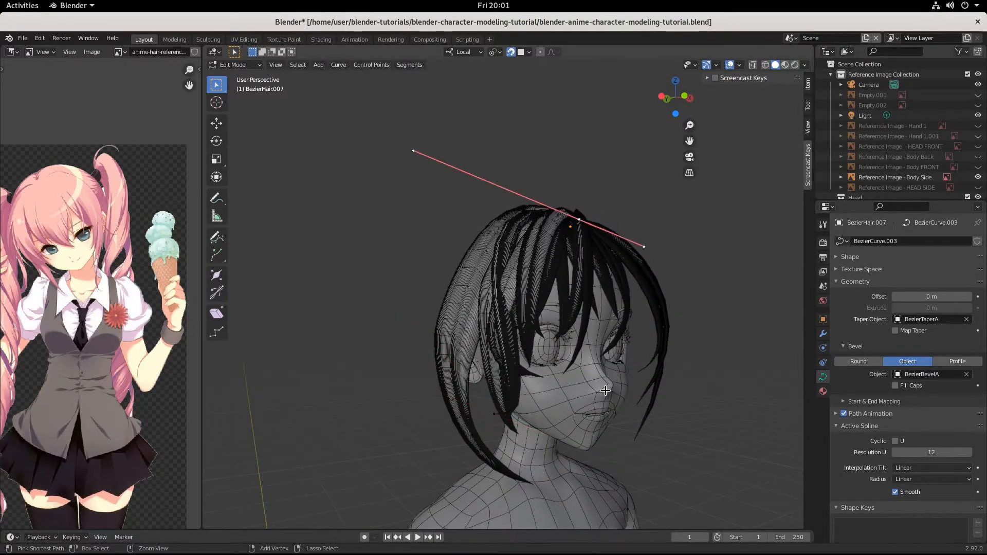
middle_click_drag(591, 393, 543, 390)
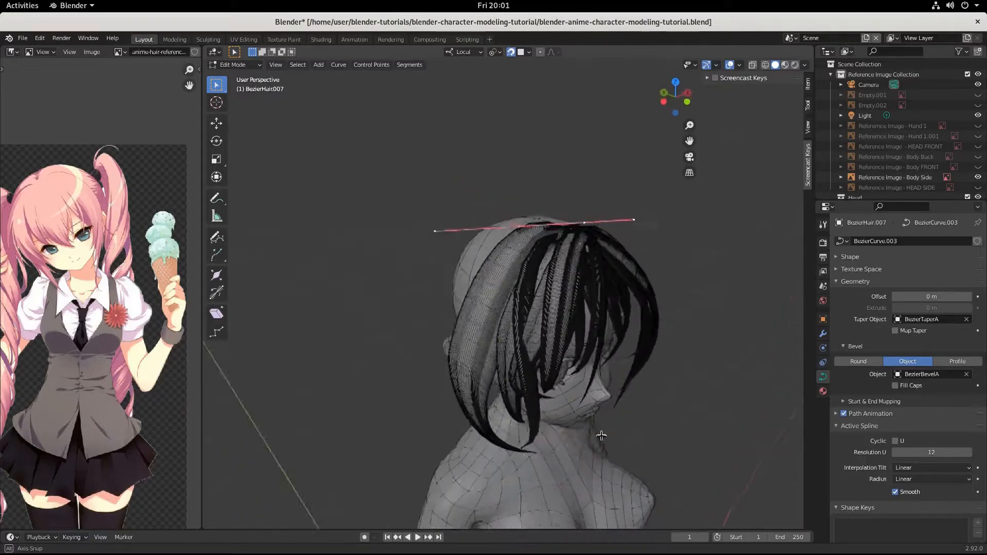
middle_click_drag(601, 435, 701, 305)
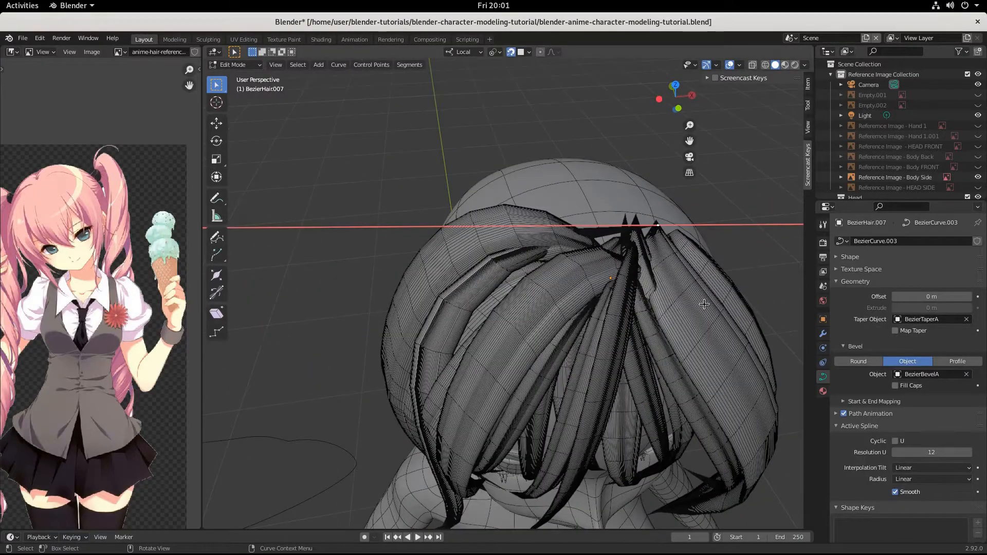
- Scale the strand's root point to 0.748 and move it by X -0.008741, Y -0.006092, Z -0.009342 m
key("s")
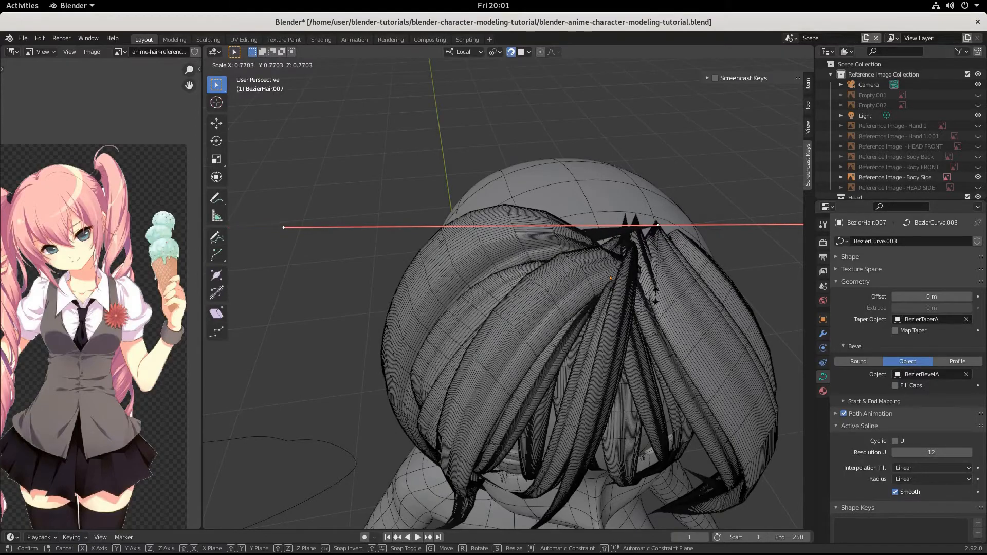
left_click(656, 295)
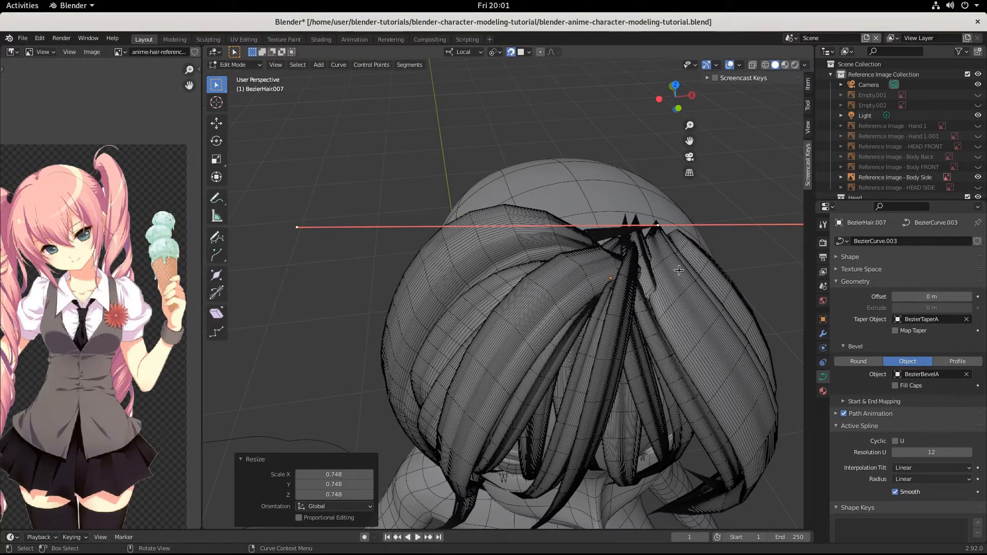
middle_click_drag(656, 295, 599, 317)
middle_click_drag(472, 393, 443, 446)
scroll(556, 373, "up", 4)
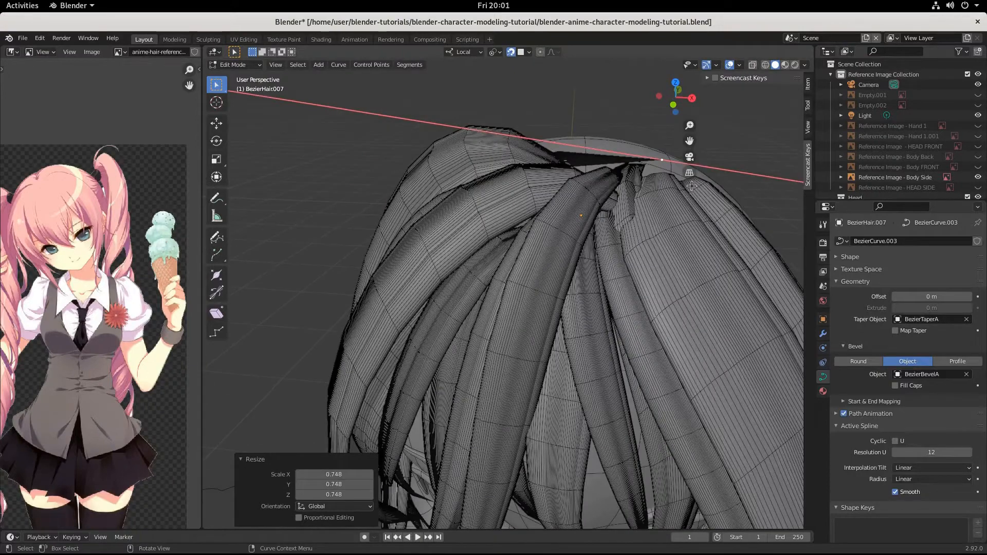
middle_click_drag(692, 186, 676, 196)
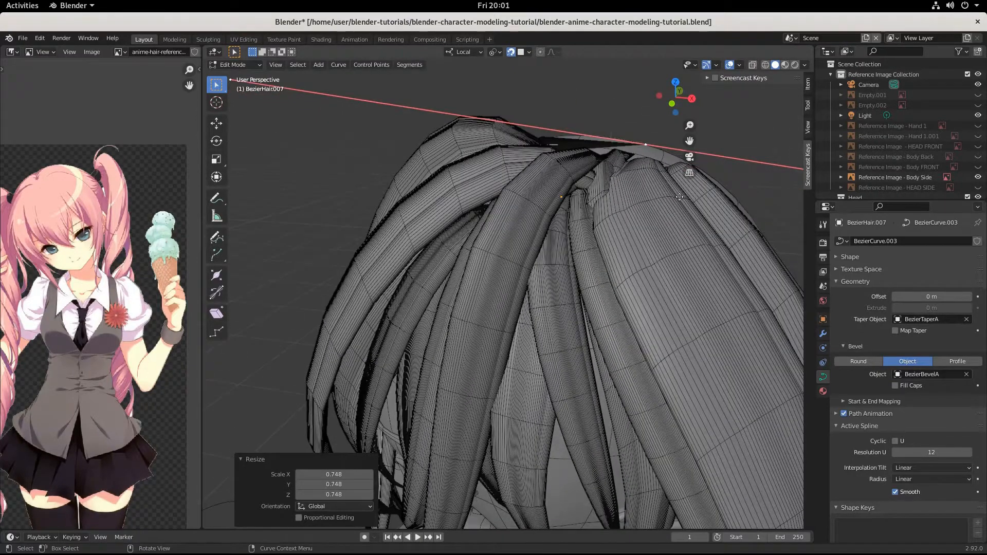
key("g")
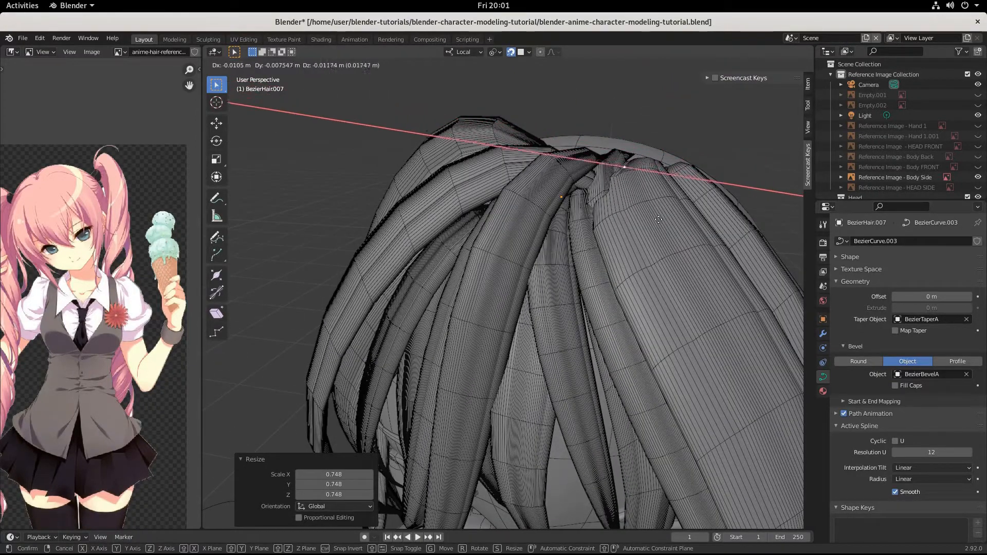
left_click(662, 214)
- Examine how the adjusted strand sits on the head from the side, the back and close up at the crown
scroll(617, 221, "down", 6)
middle_click_drag(586, 224, 577, 226)
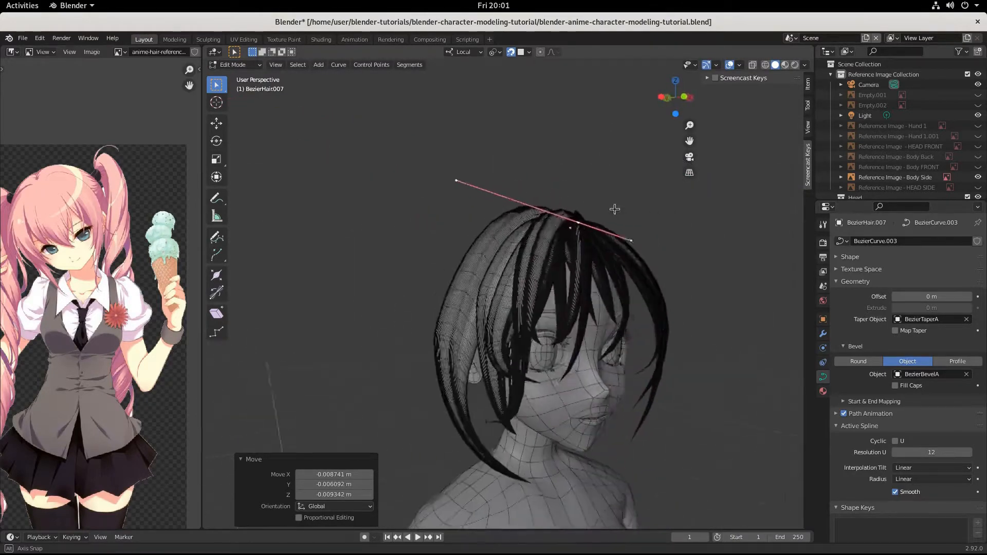
middle_click_drag(535, 322, 531, 279)
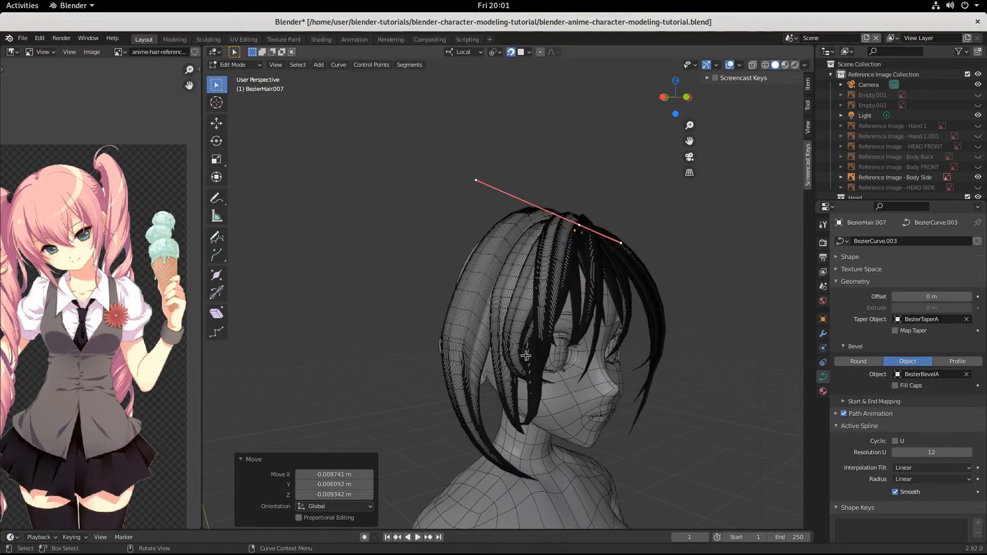
middle_click_drag(525, 355, 565, 364)
scroll(525, 308, "up", 10)
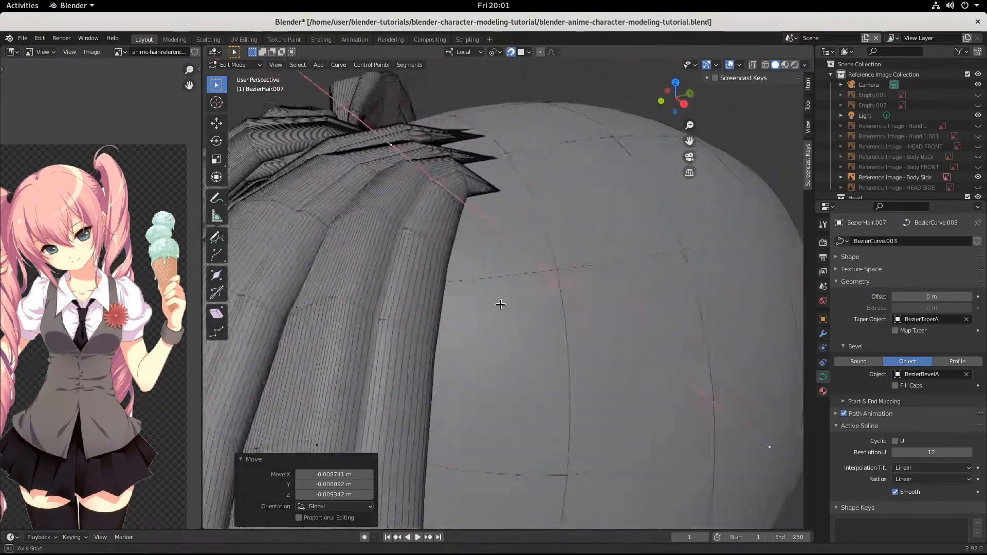
middle_click_drag(500, 304, 567, 306)
scroll(535, 326, "down", 4)
scroll(567, 307, "up", 5)
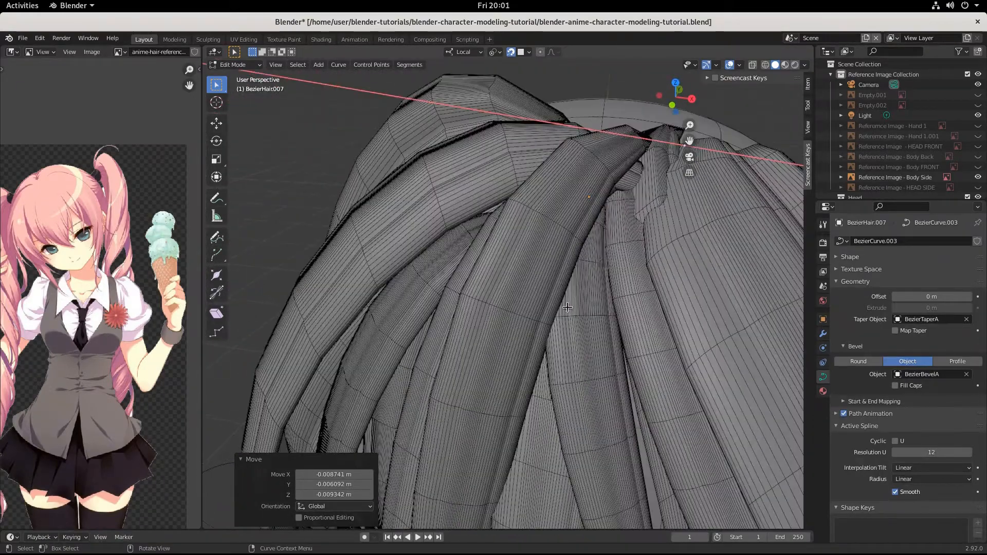
- Finish editing the current strand and select the neighbouring hair strand BezierHair.012 at the crown
key("ctrl+z")
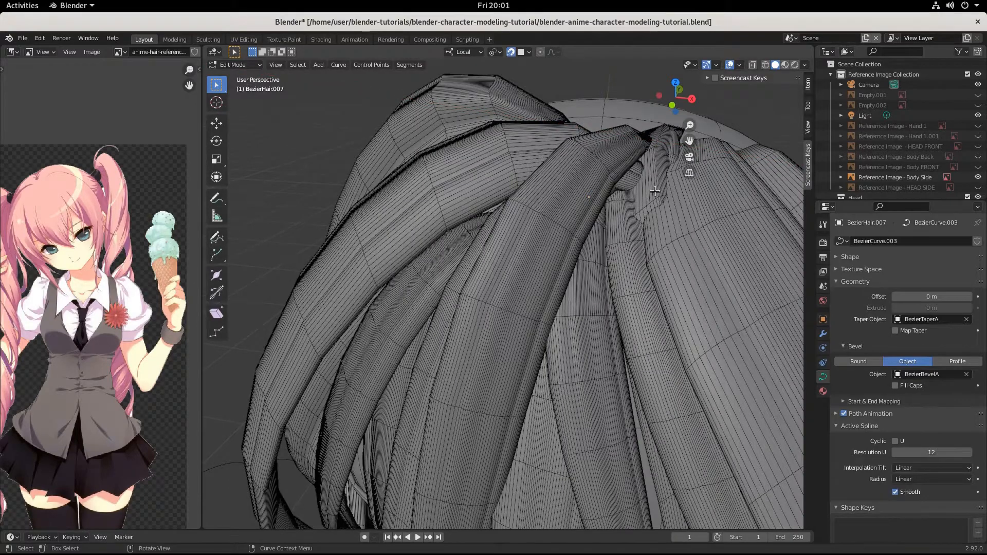
key("Tab")
left_click(656, 193)
middle_click_drag(727, 213, 736, 197)
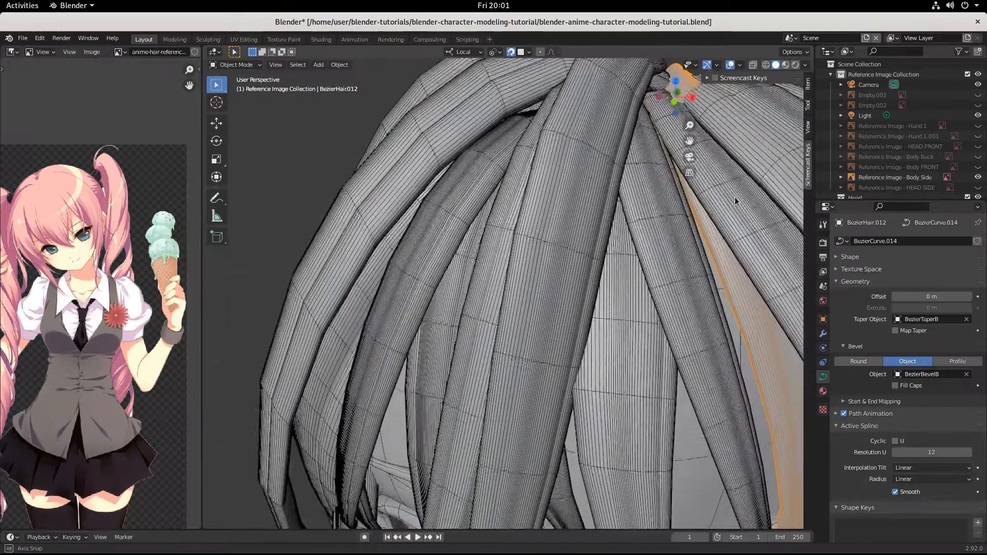
scroll(713, 220, "down", 4)
middle_click_drag(655, 250, 653, 247)
- Edit the selected strand's curve and move its root point by X -0.004029, Y -0.005918, Z -0.011459 m
key("Tab")
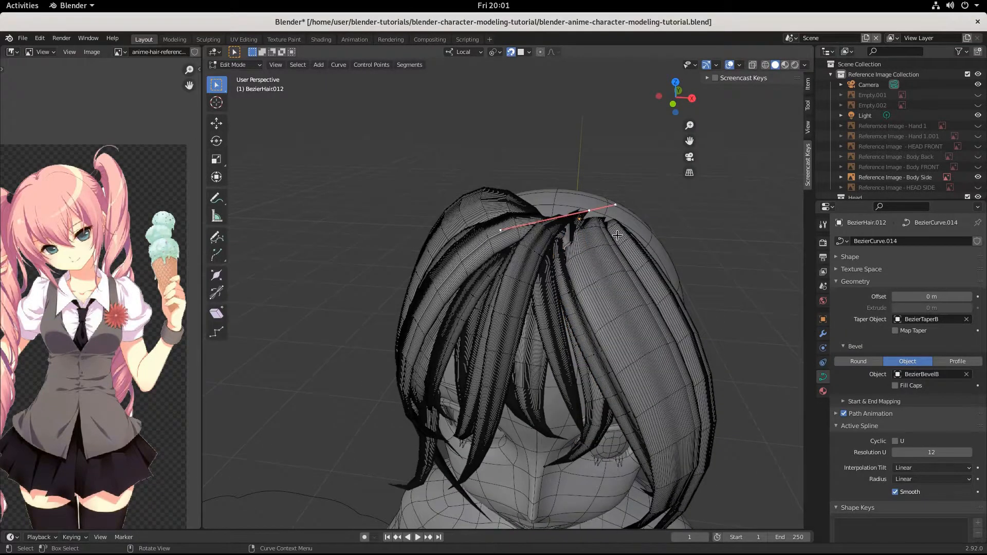
key("g")
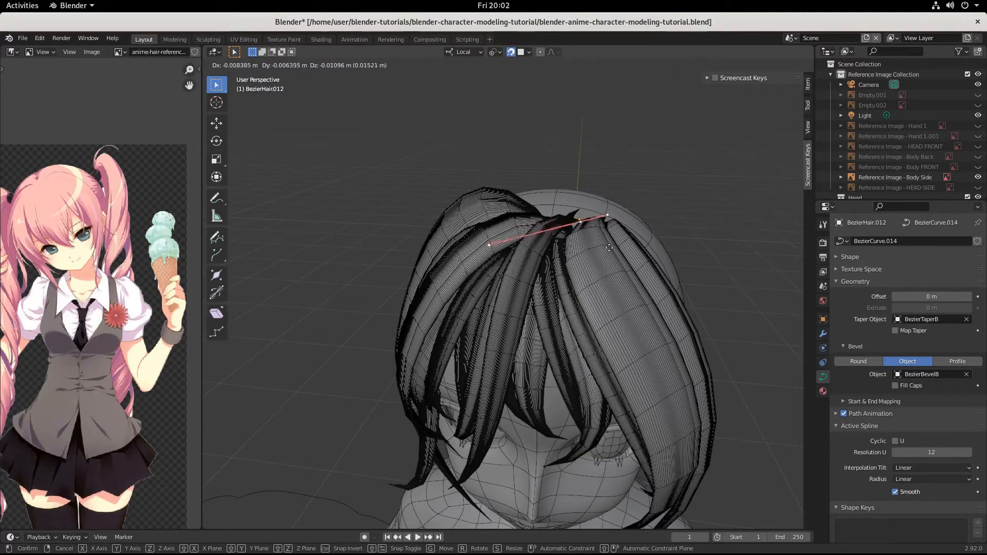
left_click(607, 246)
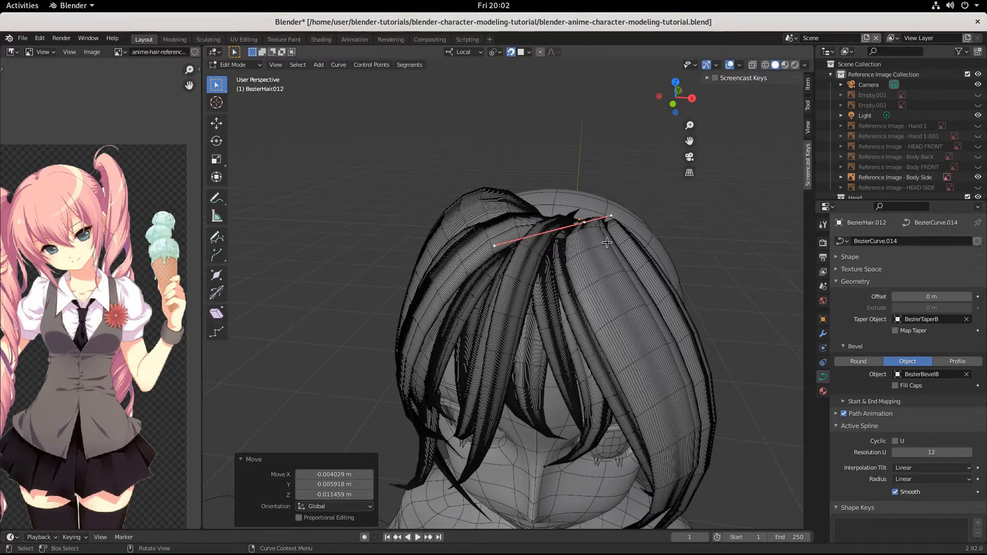
scroll(606, 246, "up", 5)
scroll(622, 224, "down", 2)
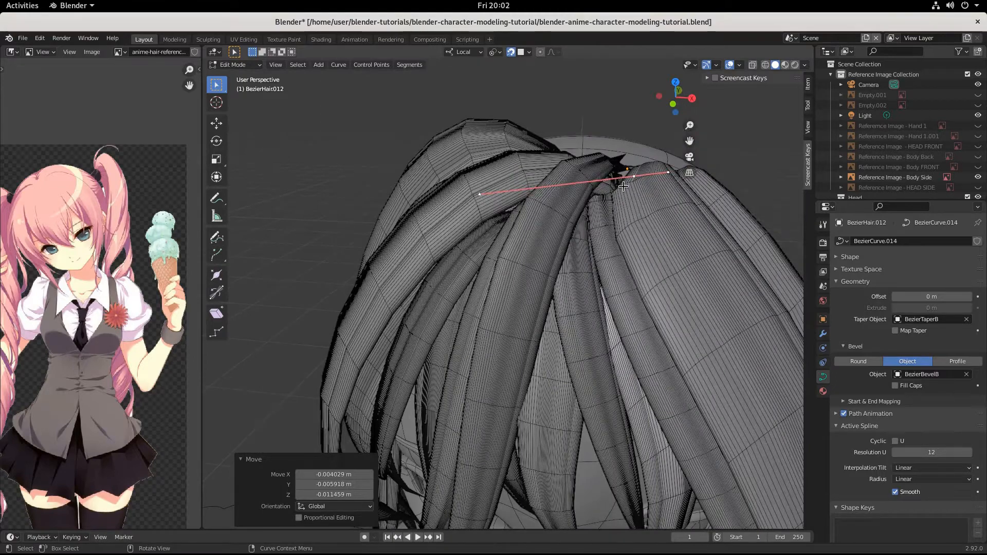
- Deselect the root point, check the hair roots from above and the side, and return to Object Mode
left_click(610, 174)
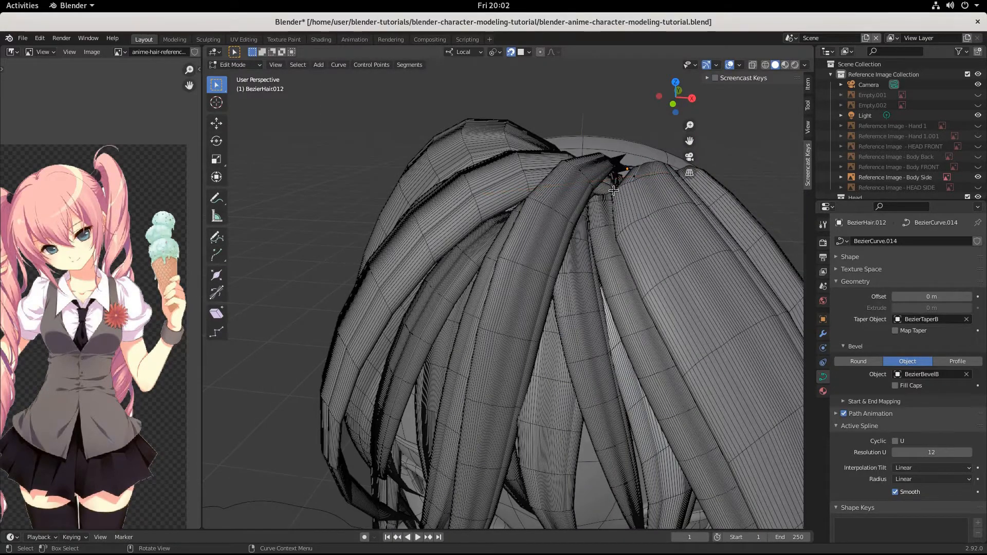
middle_click_drag(613, 191, 558, 278)
scroll(581, 316, "down", 1)
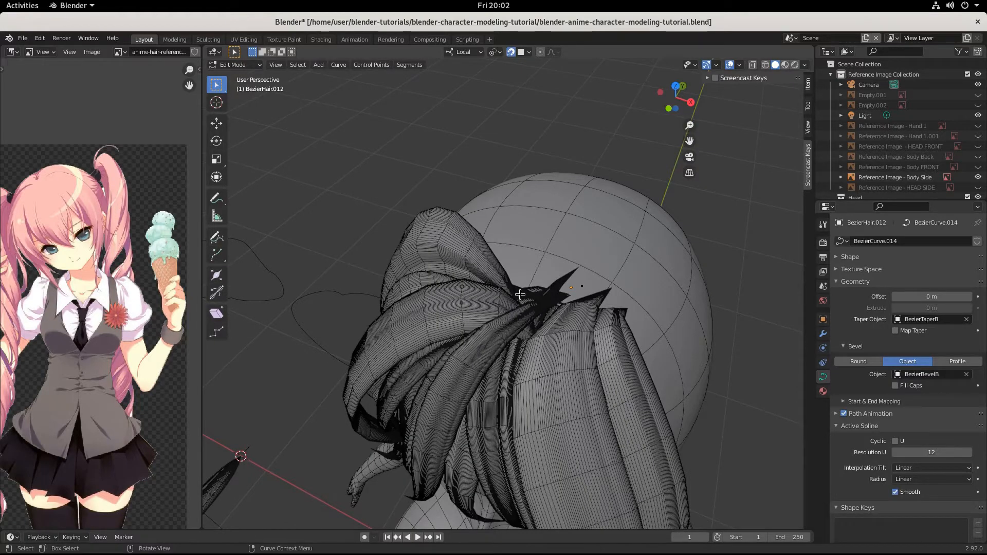
middle_click_drag(572, 320, 485, 272)
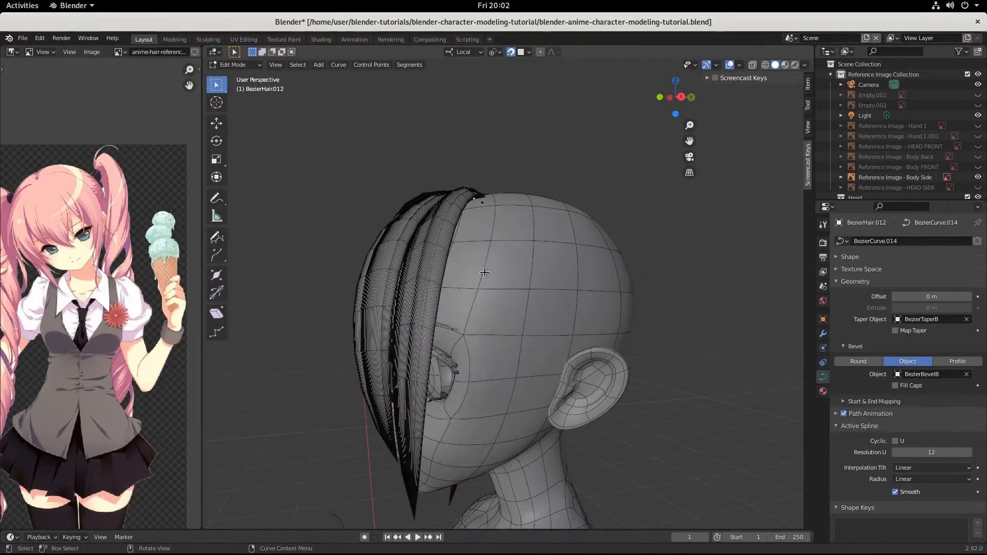
key("Tab")
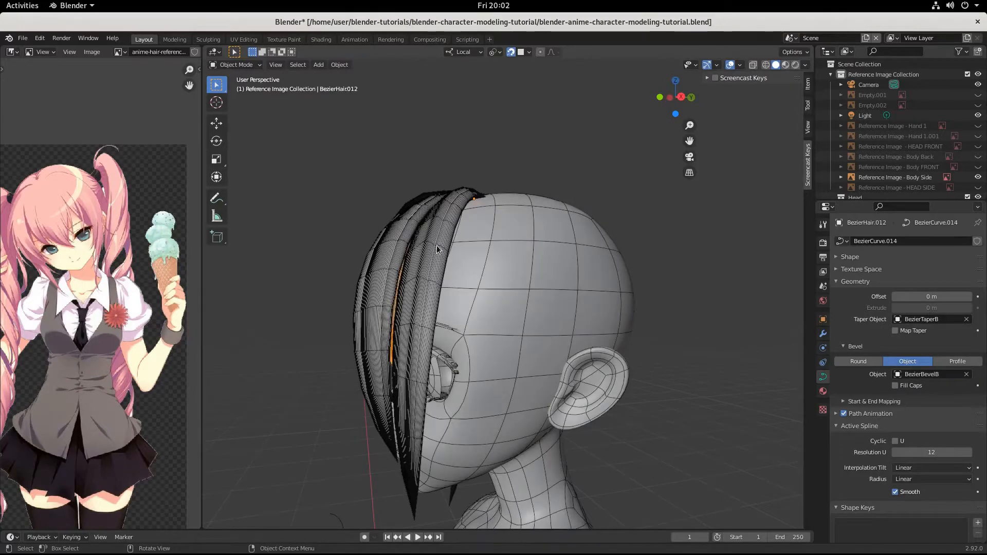
- Duplicate the outer side hair strand BezierHair.004 and offset the copy by X 0.011046, Y 0.03035, Z 0.006455 m
left_click(437, 245)
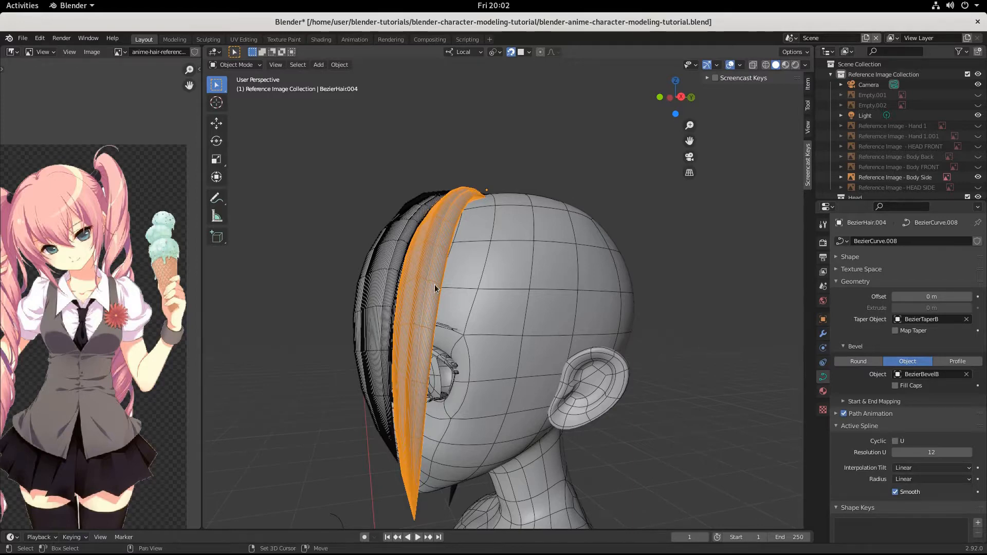
key("shift+d")
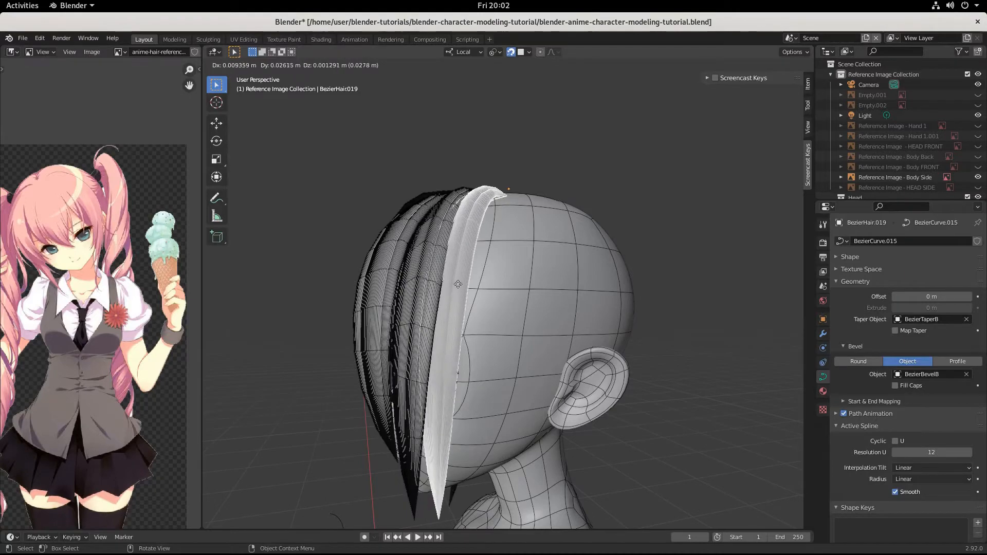
left_click(463, 284)
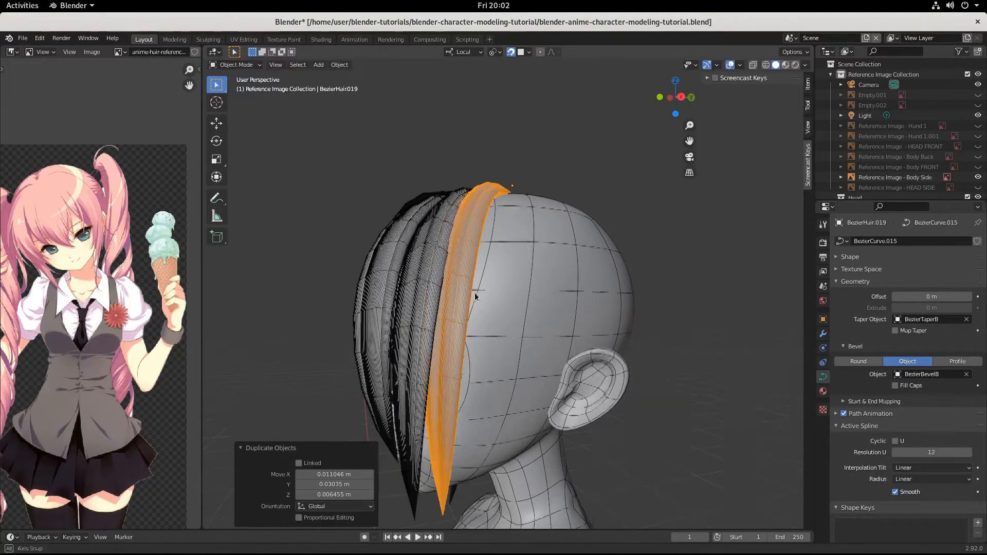
- Rotate the copied strand 21.3° about the global Z axis and move it by X -0.004285, Y 0.009864, Z 0.010155 m
middle_click_drag(463, 285, 466, 347)
middle_click_drag(529, 363, 530, 347)
key("r")
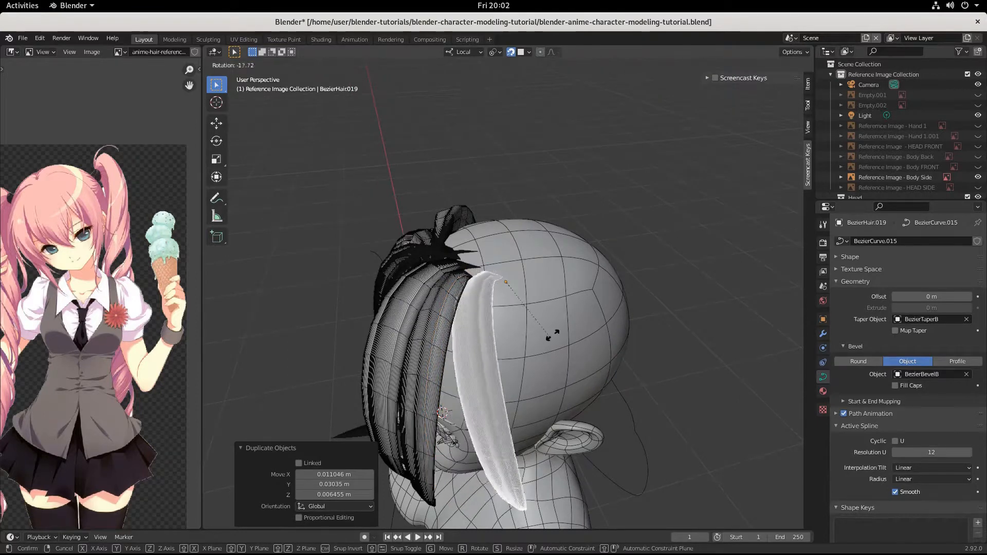
key("z")
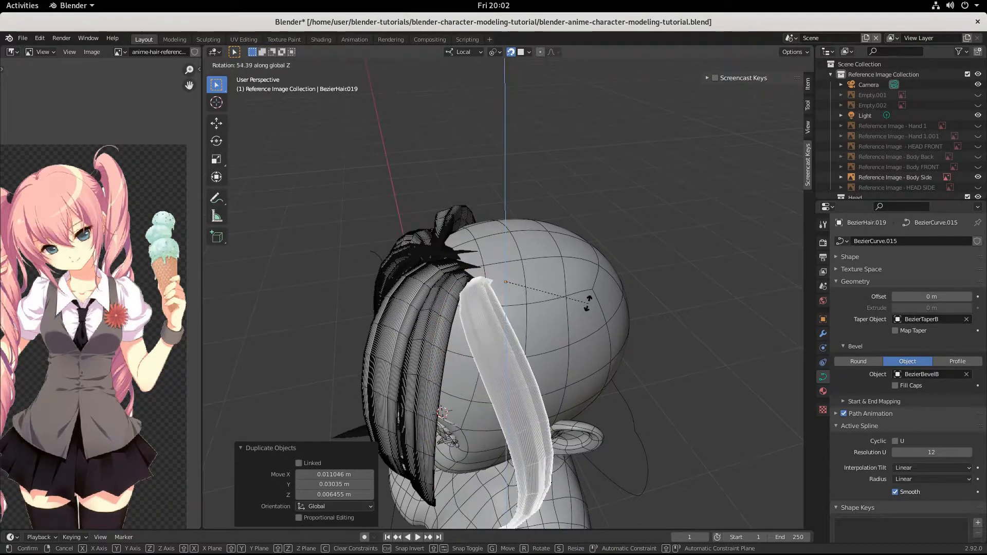
left_click(559, 343)
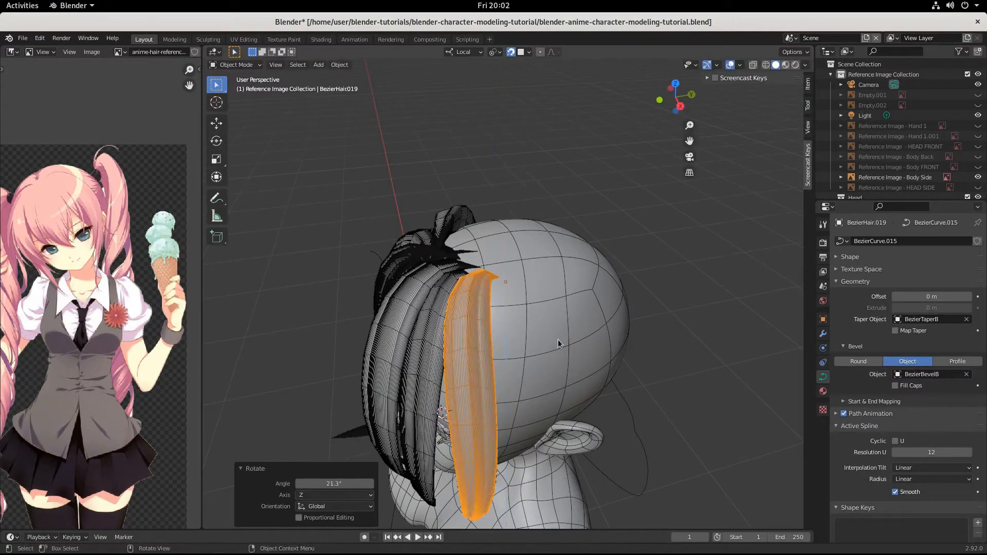
key("g")
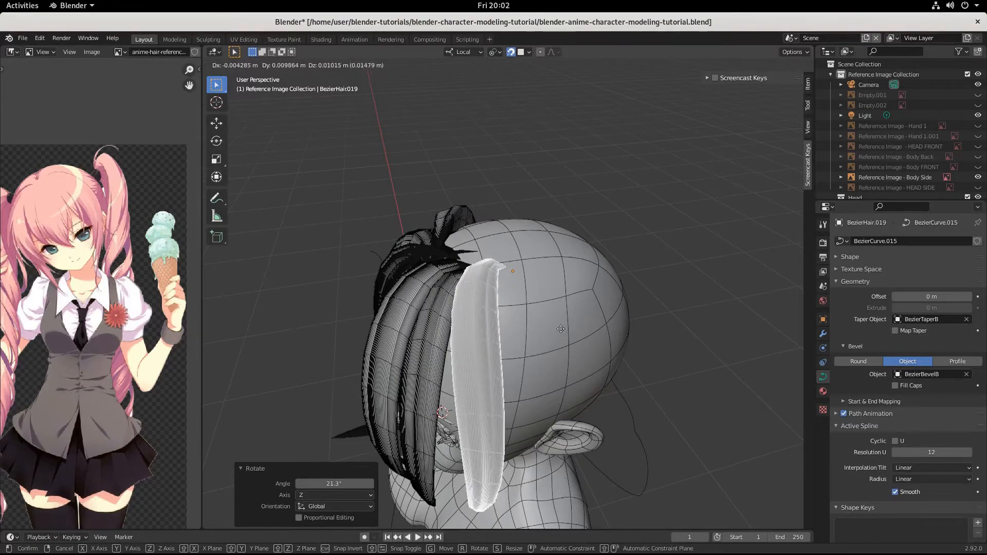
left_click(560, 328)
- Scale the copied strand by 1.655 along global Y and move it by X -0.000823, Y 0.023079, Z 0.000981 m
middle_click_drag(562, 326, 531, 299)
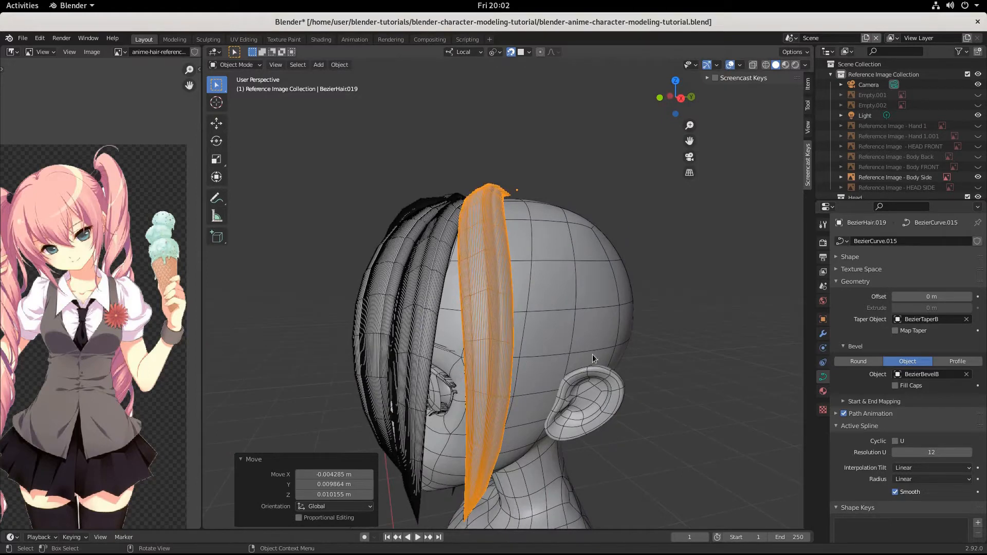
key("s")
key("y")
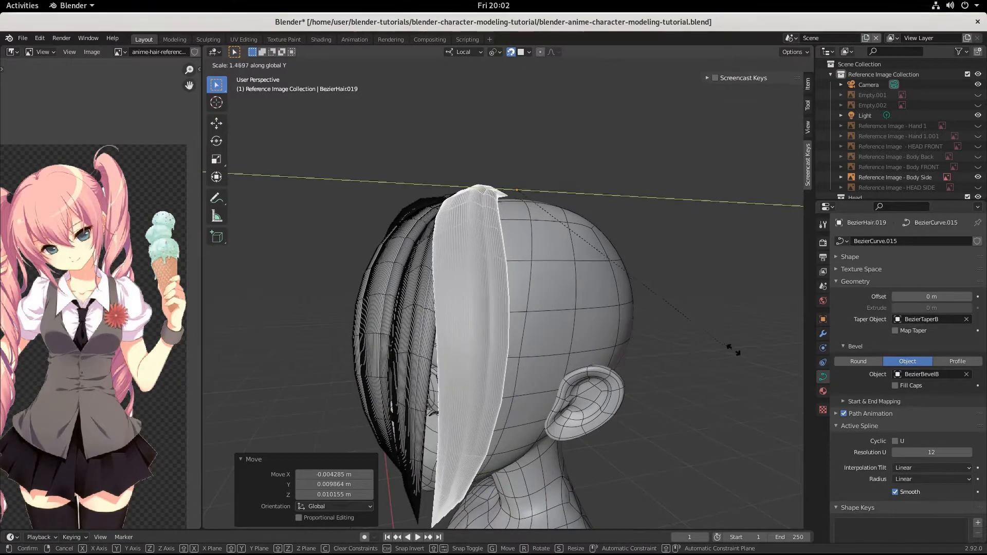
left_click(759, 351)
middle_click_drag(761, 353, 596, 392)
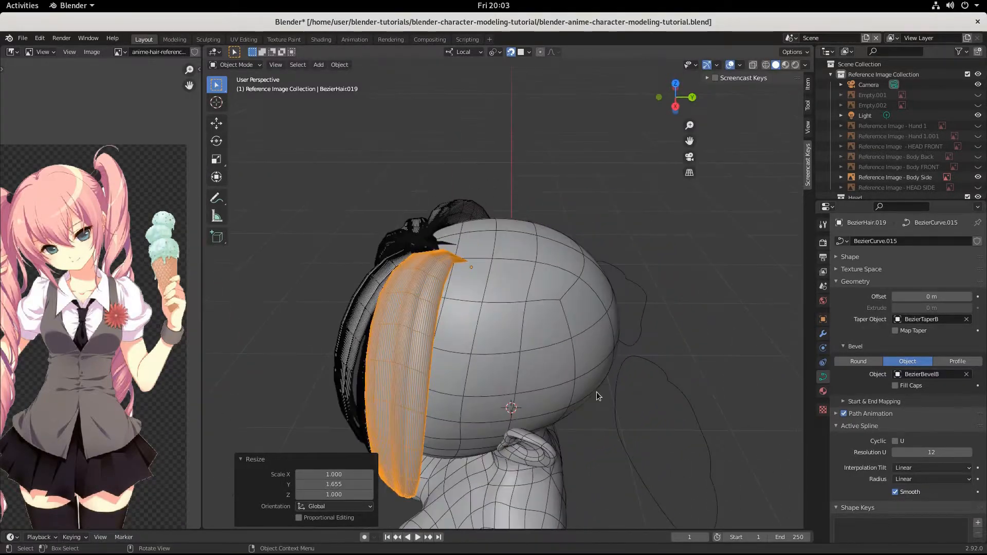
key("g")
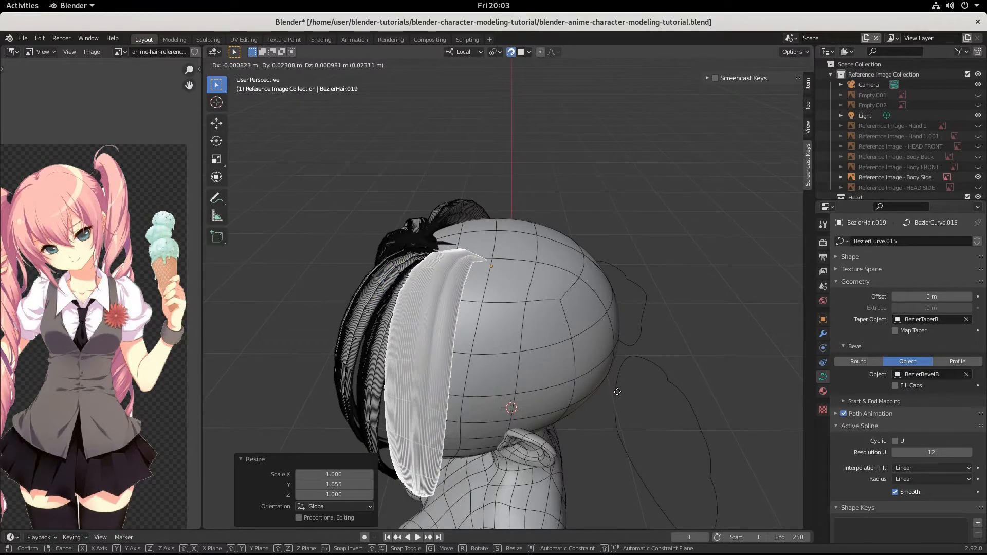
left_click(604, 394)
- Rotate the copied strand 2.31° about the view axis from the front so it follows the head
middle_click_drag(600, 396, 609, 371)
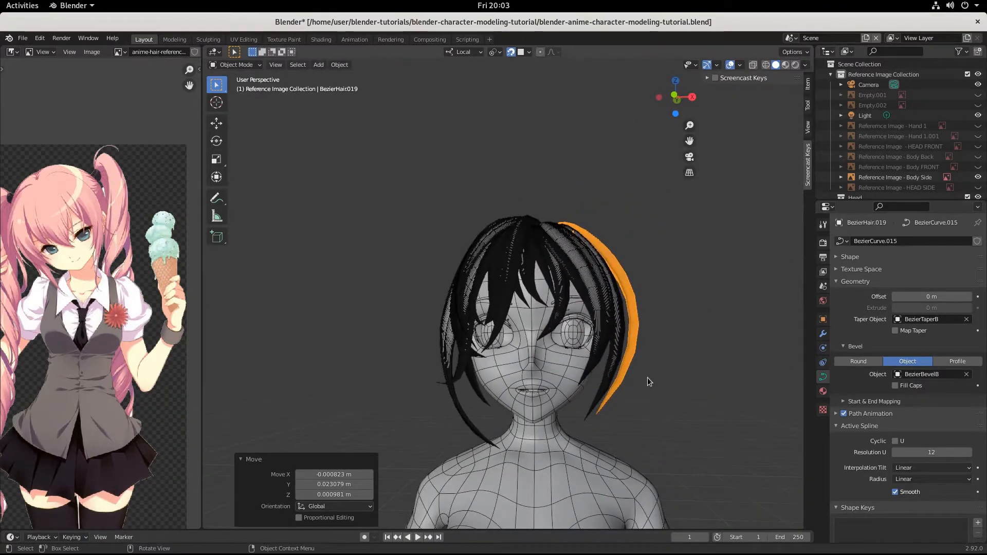
key("r")
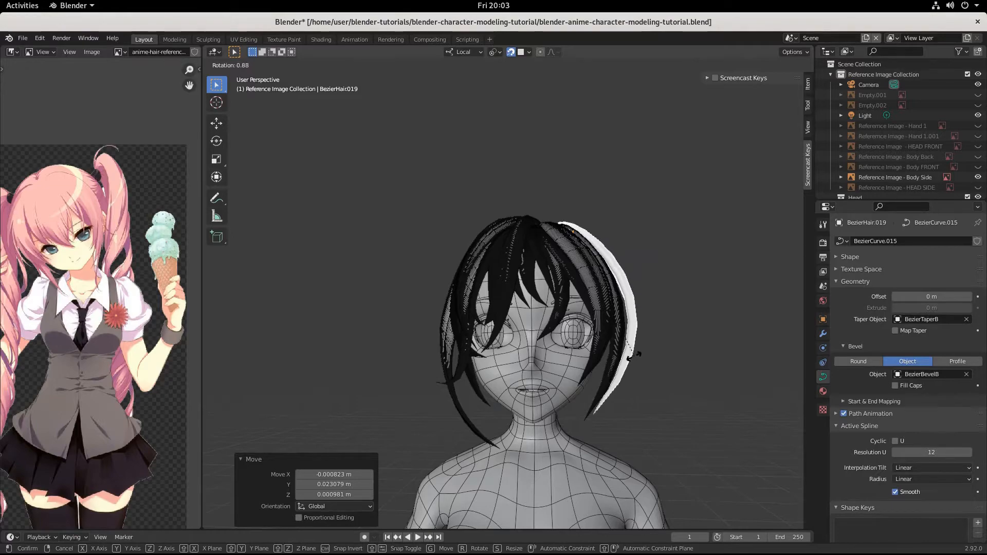
left_click(631, 355)
- Edit the copied strand's curve, rotating its root control point -1.71° about the view axis and scaling its handles to 0.911
middle_click_drag(688, 425, 503, 218)
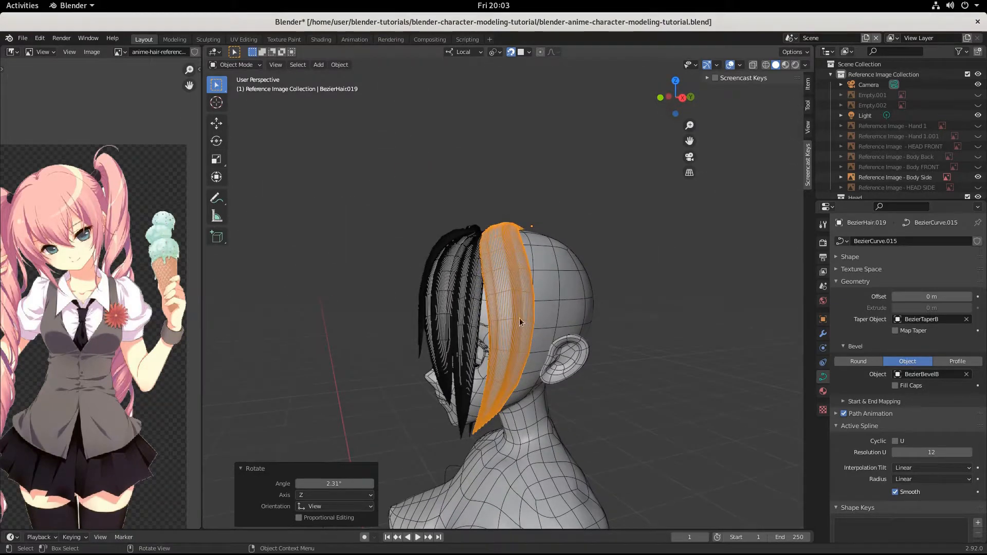
middle_click_drag(483, 375, 508, 412)
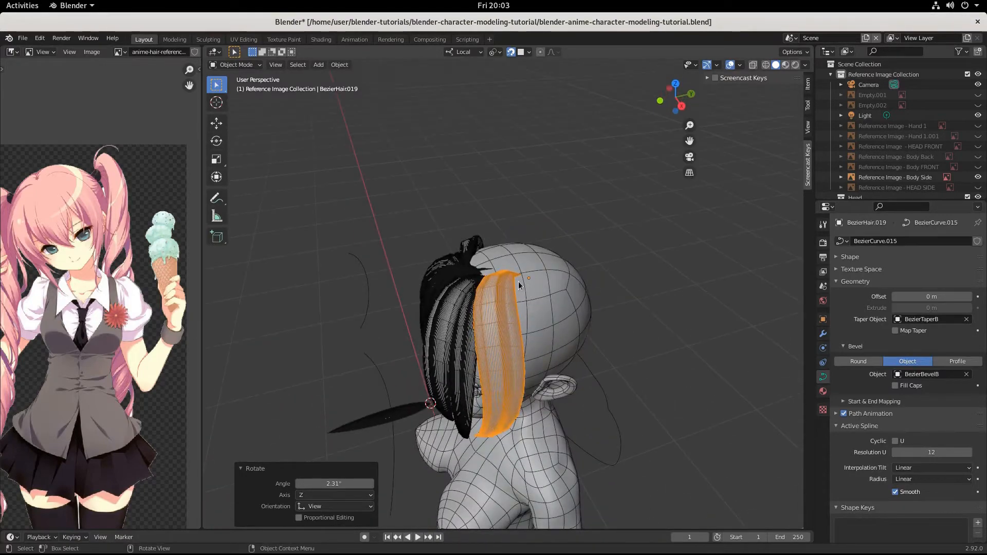
key("Tab")
middle_click_drag(545, 331, 564, 307)
key("r")
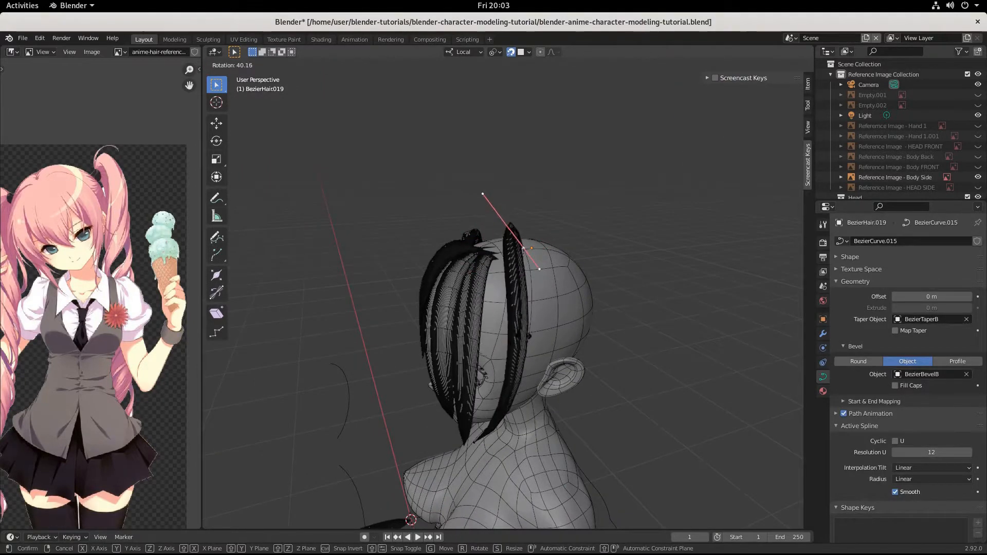
left_click(566, 302)
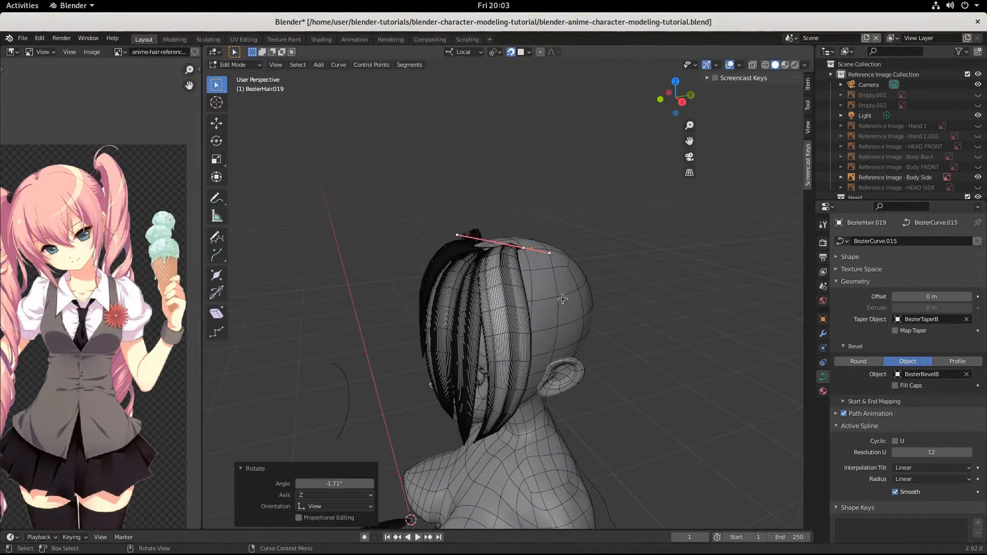
middle_click_drag(566, 302, 594, 295)
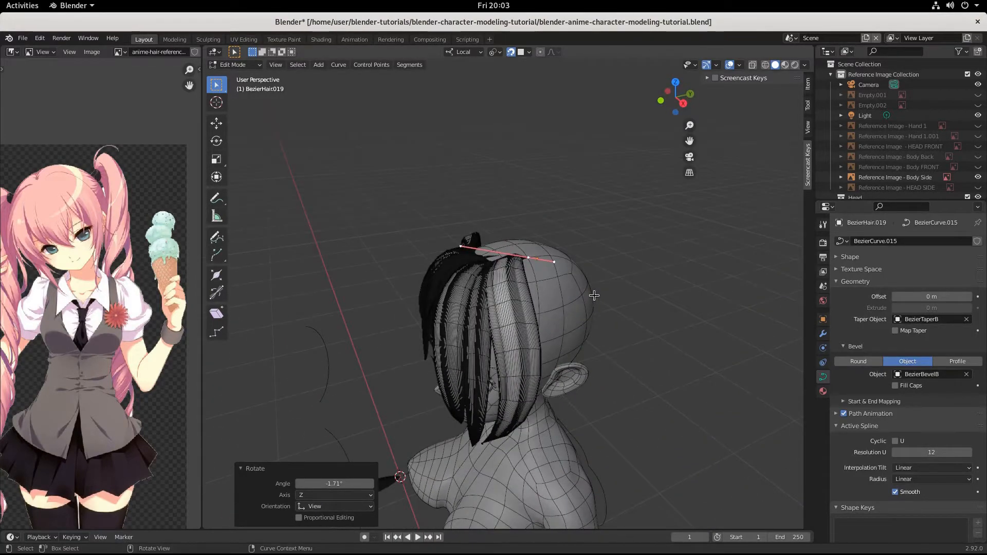
key("s")
left_click(584, 298)
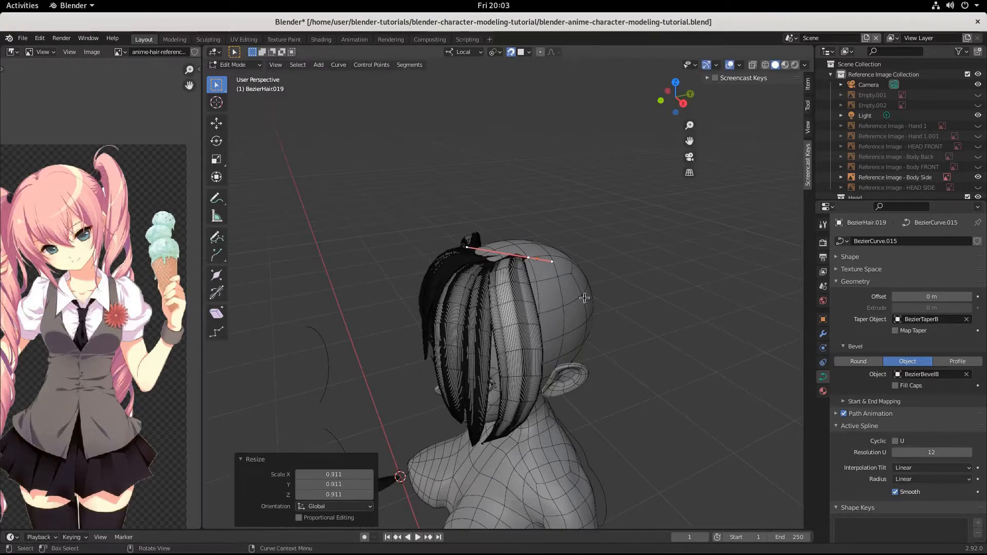
- Scale the strand's tip control point to 0.832 and move it by X -0.008816, Y 0.00057, Z 0.039574 m
middle_click_drag(584, 298, 565, 421)
middle_click_drag(658, 441, 640, 435)
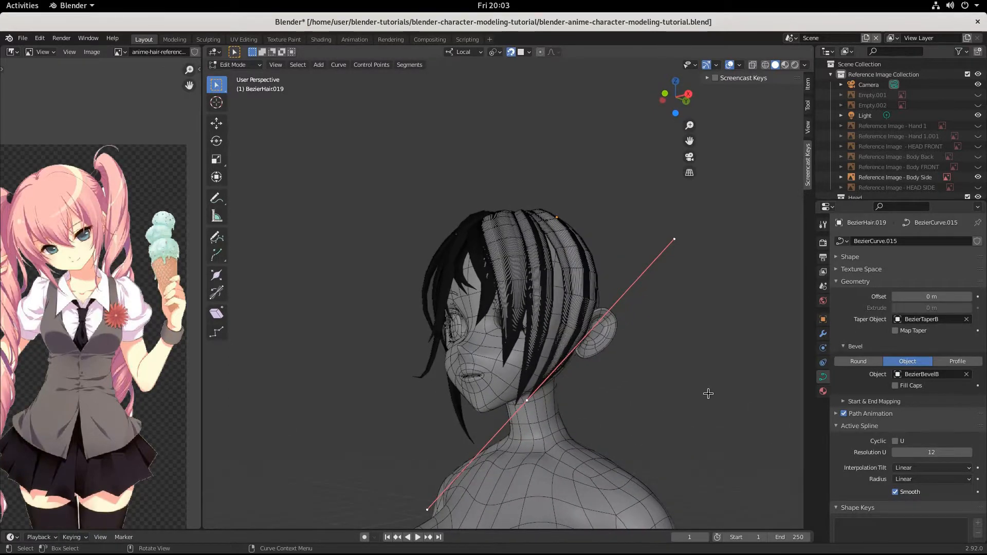
key("s")
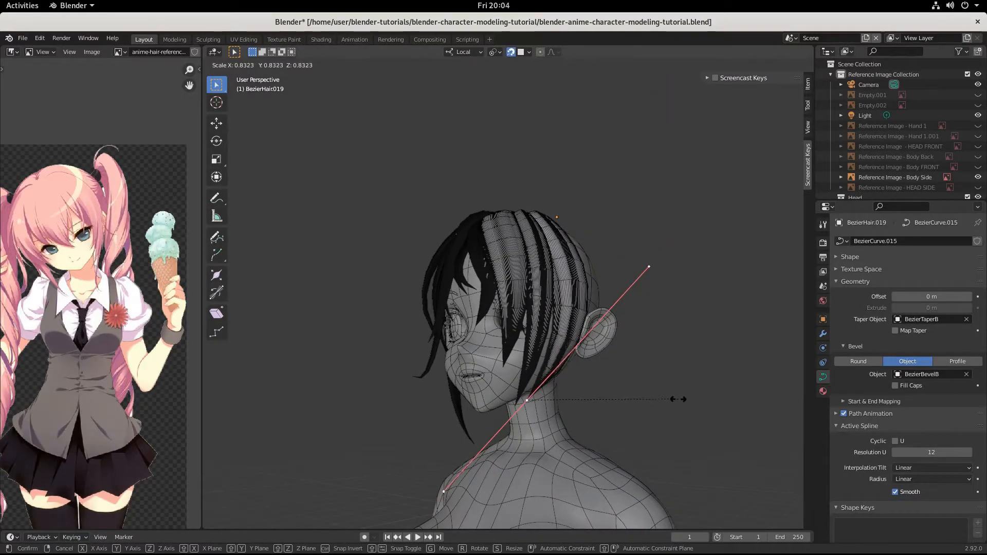
left_click(678, 399)
middle_click_drag(672, 403, 655, 438)
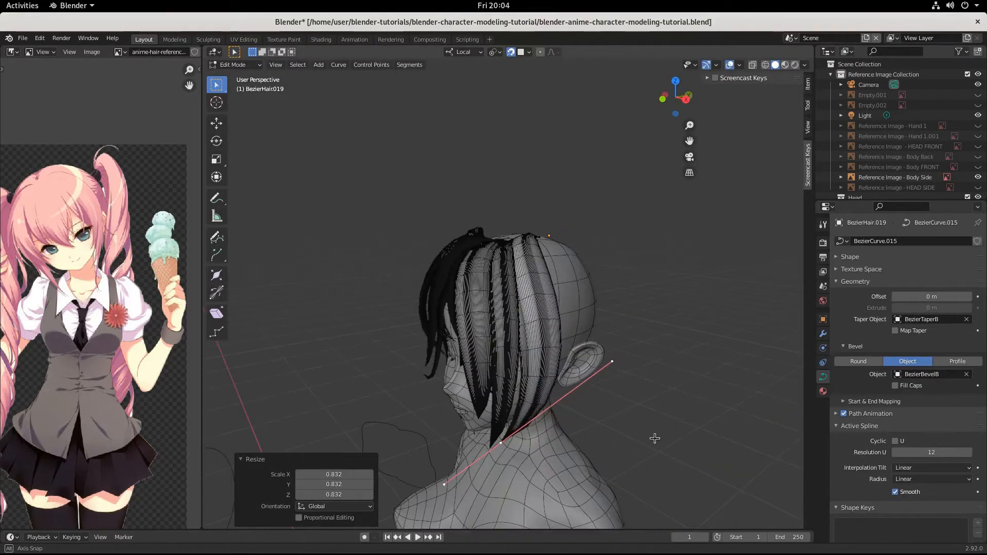
key("g")
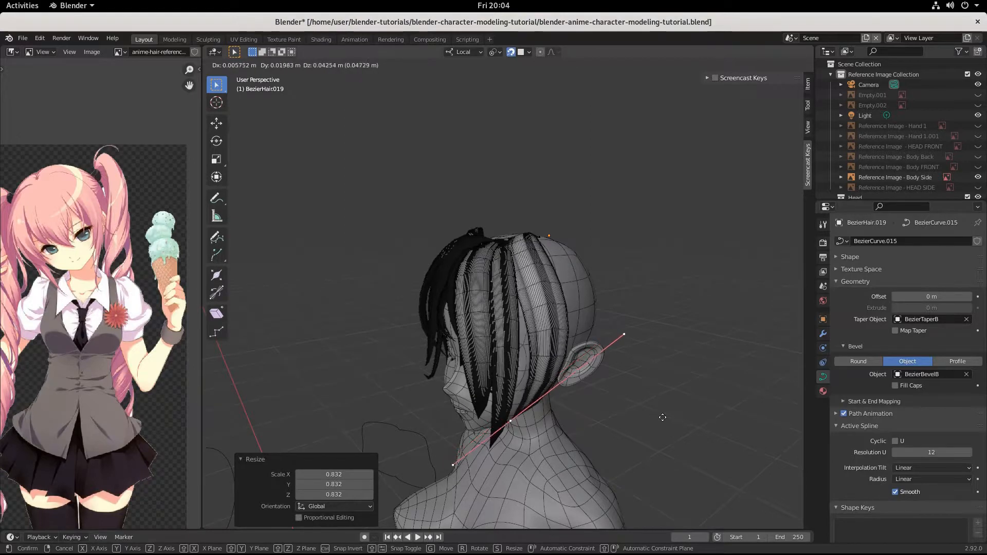
left_click(653, 414)
middle_click_drag(652, 414, 530, 409)
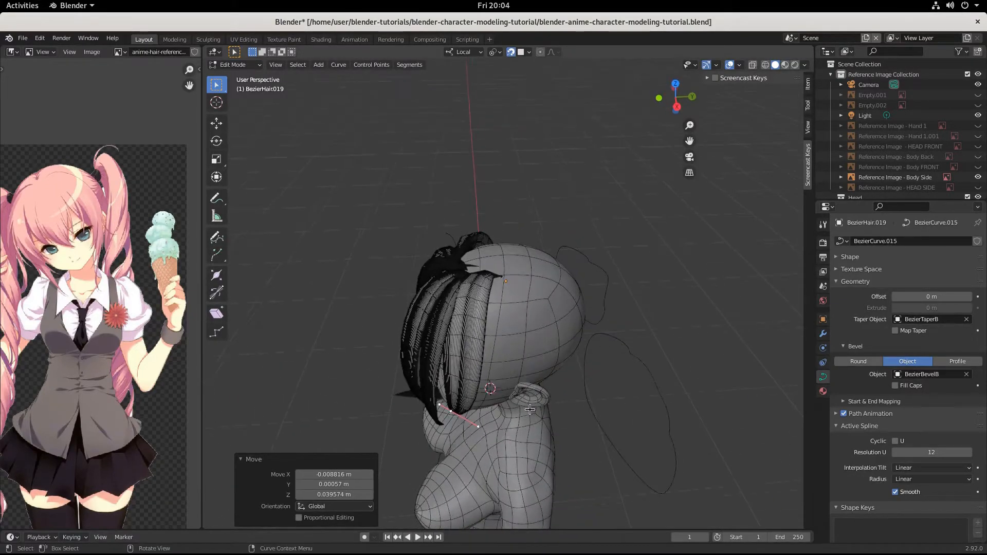
- Undo the copied strand's control-point edits back to Object Mode and redo the last undone change
key("ctrl+z")
key("ctrl+z")
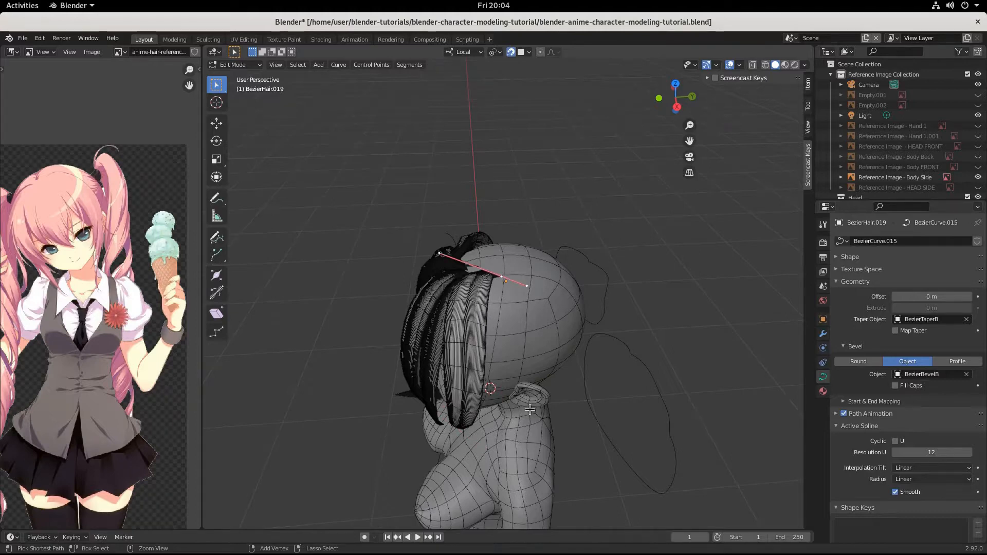
key("ctrl+z")
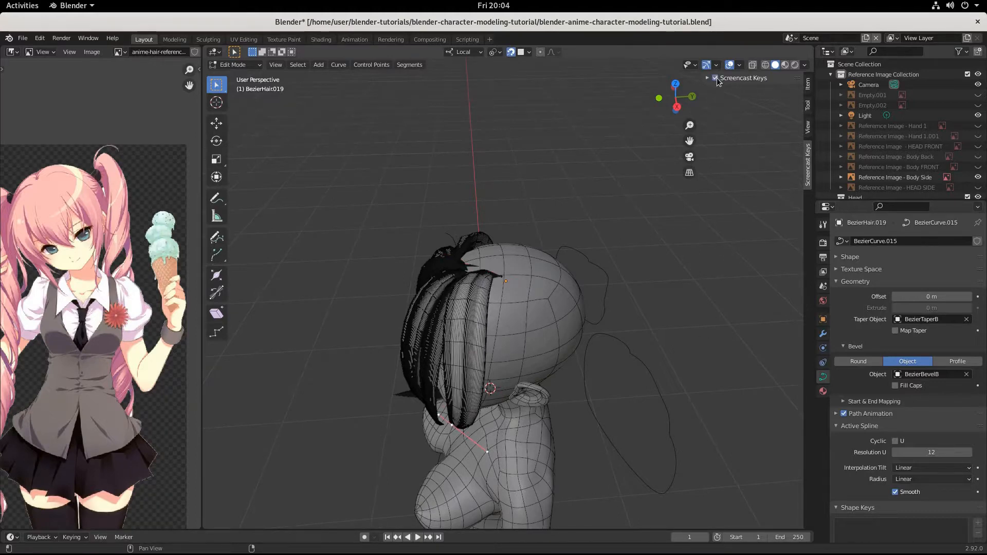
key("w")
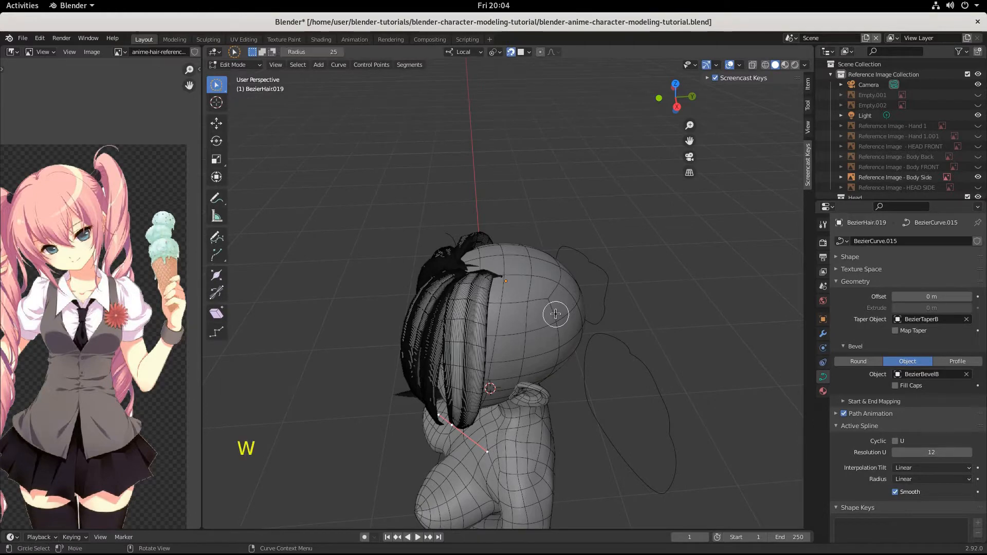
left_click_drag(217, 85, 260, 108)
middle_click_drag(493, 360, 535, 383)
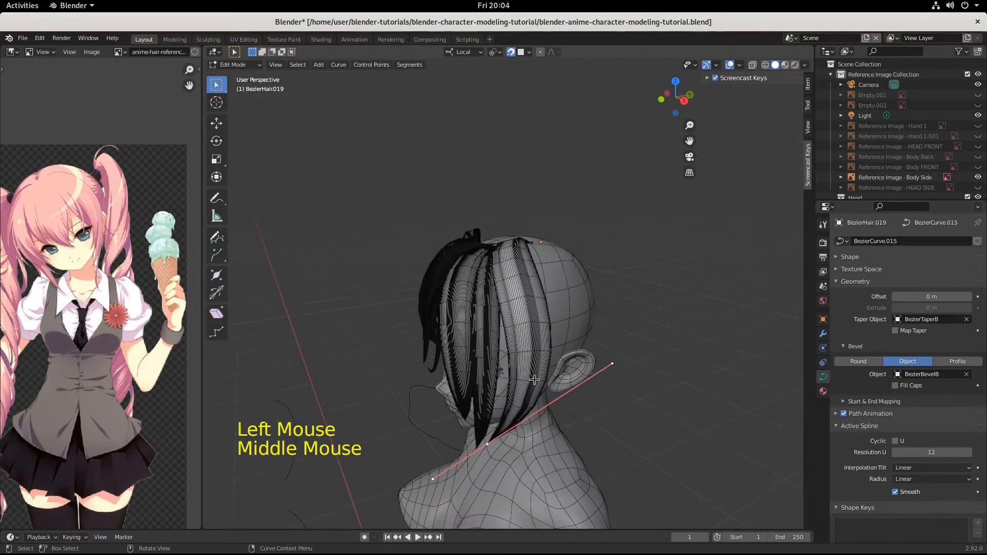
key("ctrl+z")
key("ctrl+z")
key("ctrl+z")
key("ctrl+z")
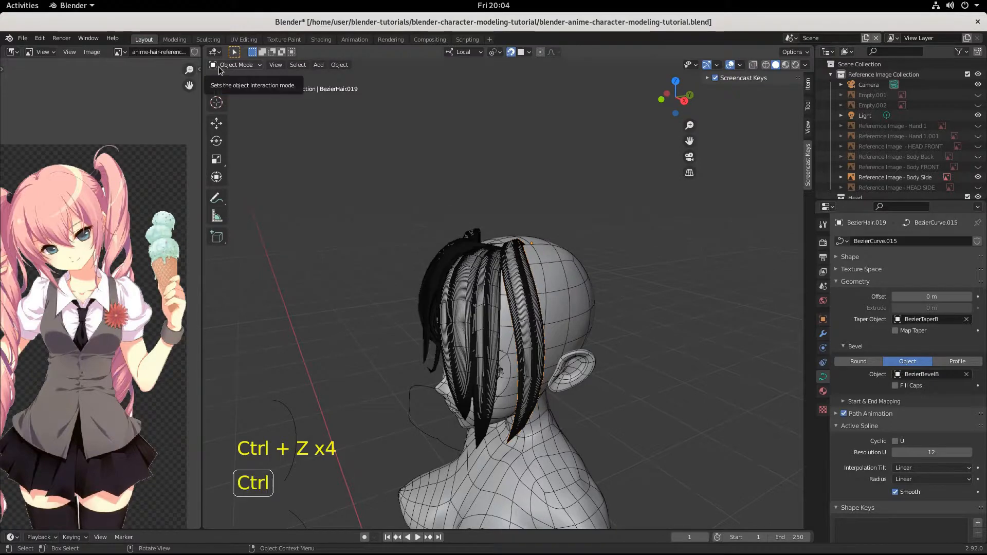
key("ctrl+shift+z")
- Move the copied strand back along the side of the head by X 0.010959, Y 0.026113, Z 0.005416 m
middle_click_drag(546, 349, 560, 333)
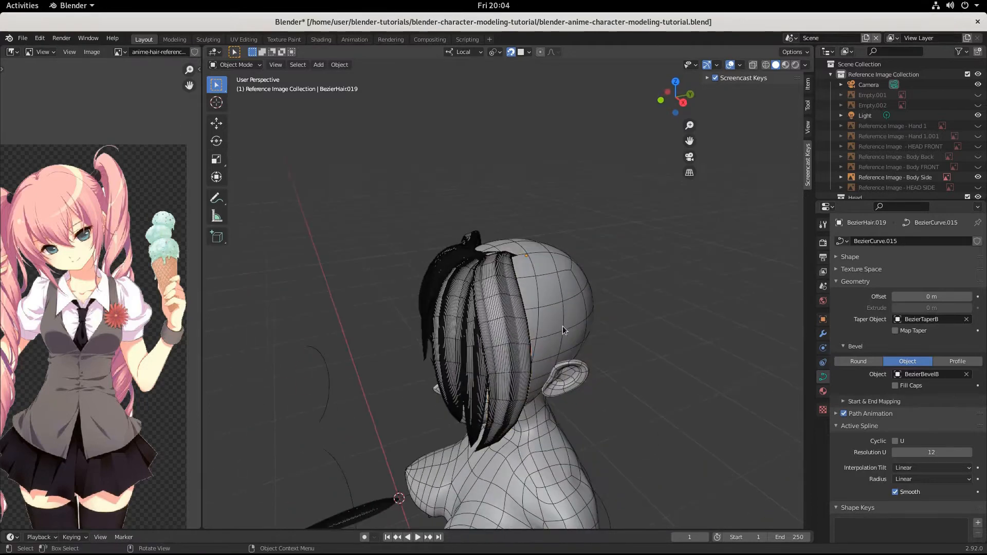
key("g")
key("ctrl")
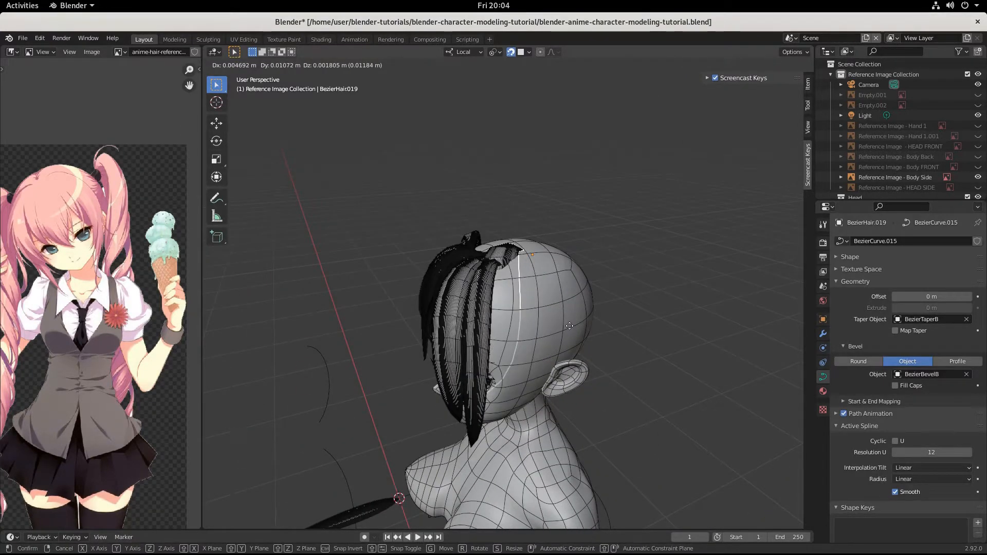
key("ctrl")
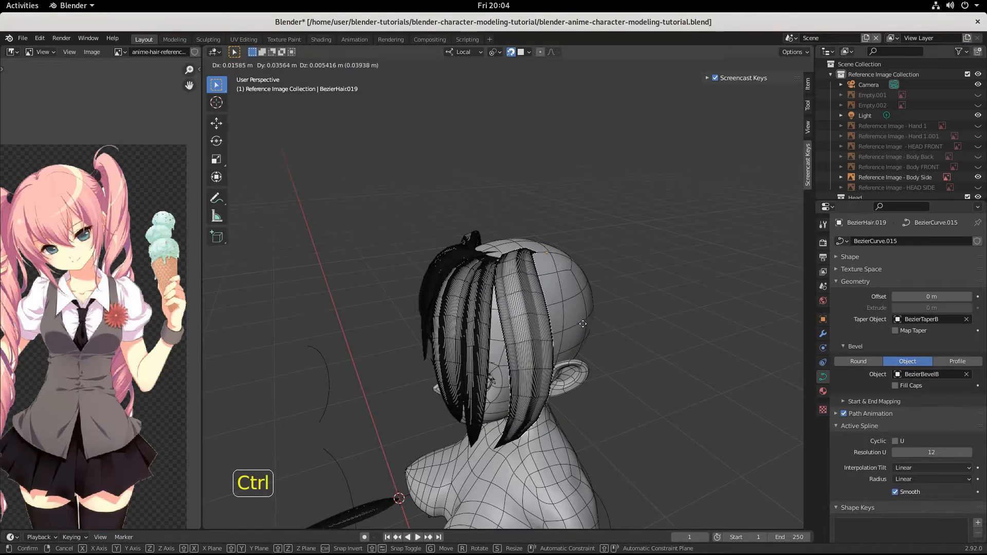
left_click(578, 324)
- Move the copied strand closer to the head from the front by X -0.023233, Y -0.003166, Z -0.003516 m
middle_click_drag(569, 372, 652, 348)
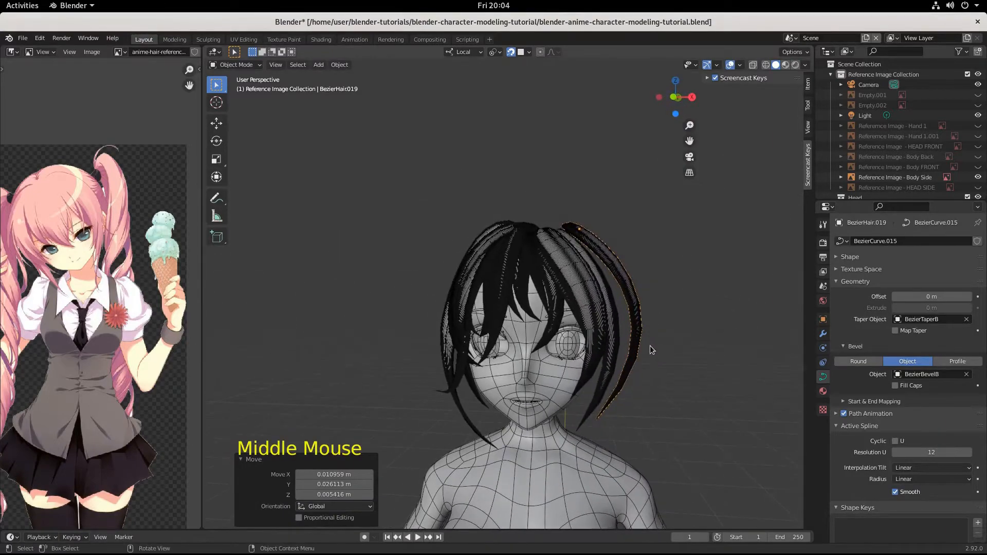
key("g")
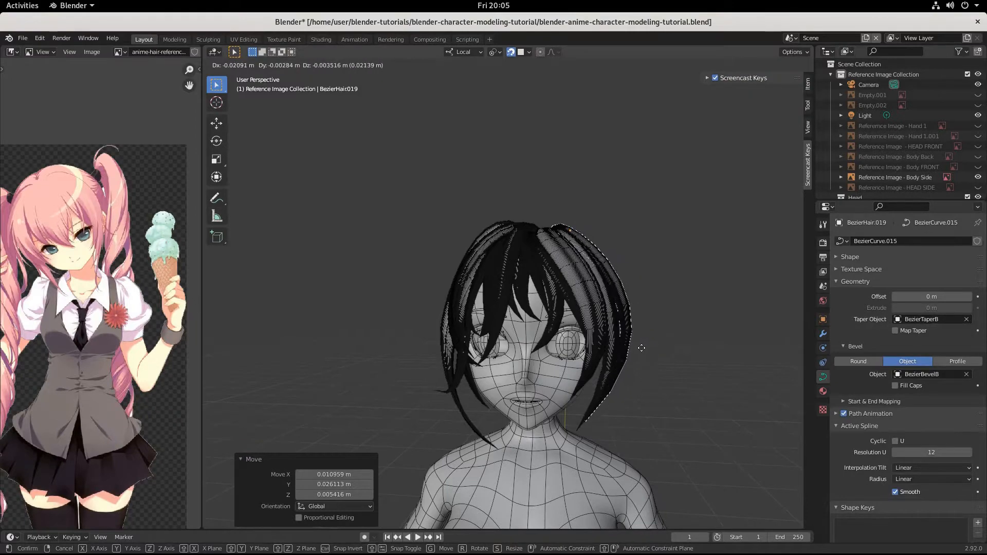
left_click(641, 348)
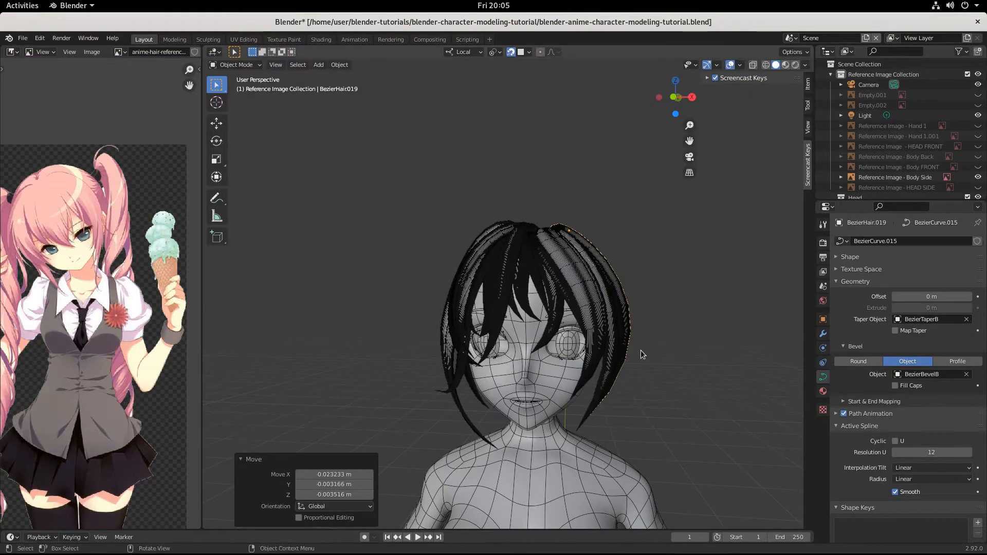
- Undo the copied strand's last move and rotate the strand by -6.75° about the global Z axis
middle_click_drag(641, 350, 573, 374)
key("ctrl+z")
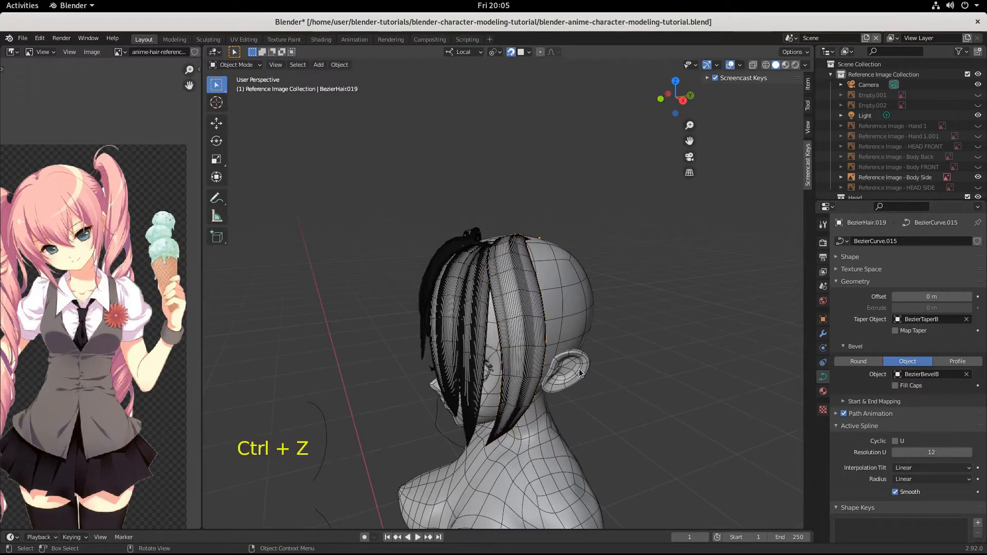
middle_click_drag(590, 363, 604, 380)
key("r")
key("z")
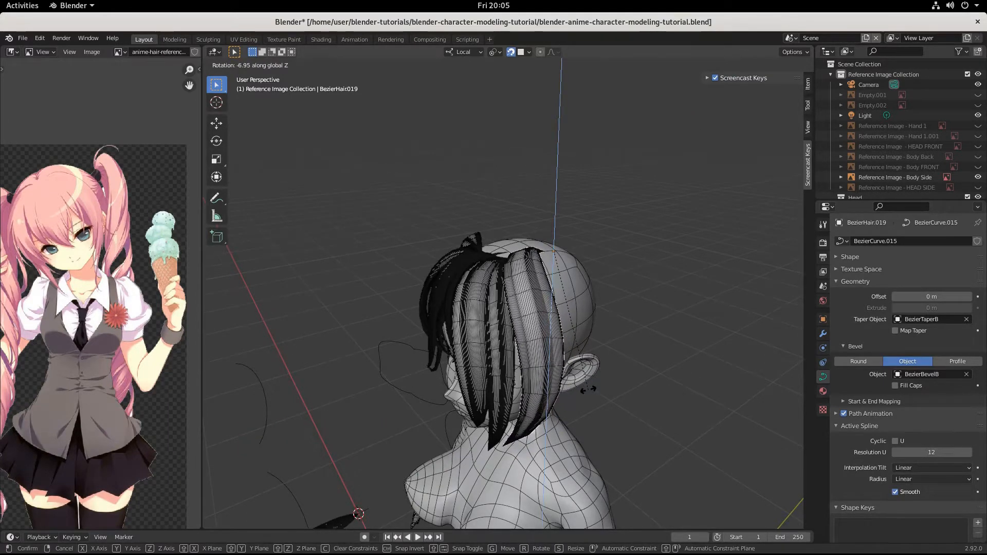
left_click(593, 388)
- Rotate the copied strand by 2.49° about the view axis as seen from the front
middle_click_drag(594, 389, 649, 369)
key("r")
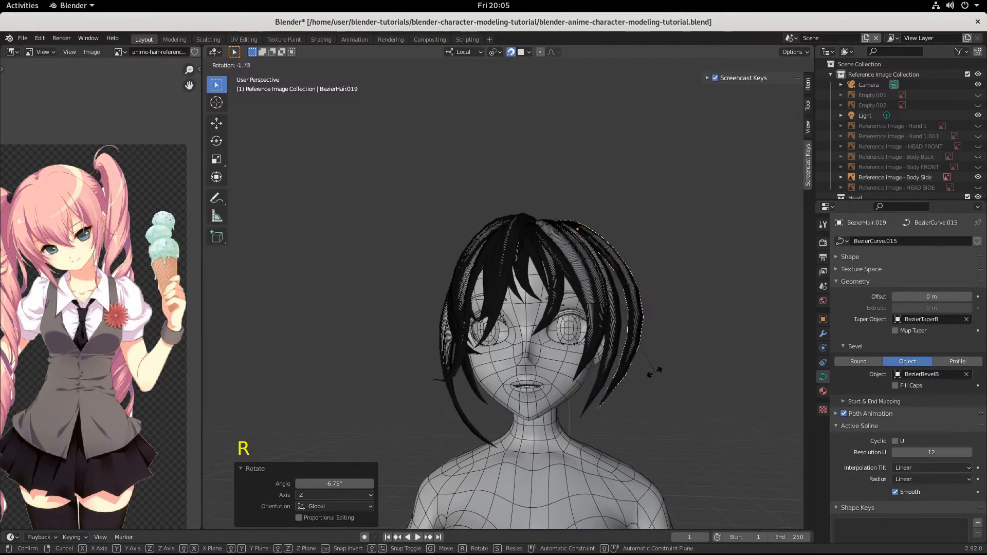
left_click(646, 382)
middle_click_drag(646, 382, 638, 405)
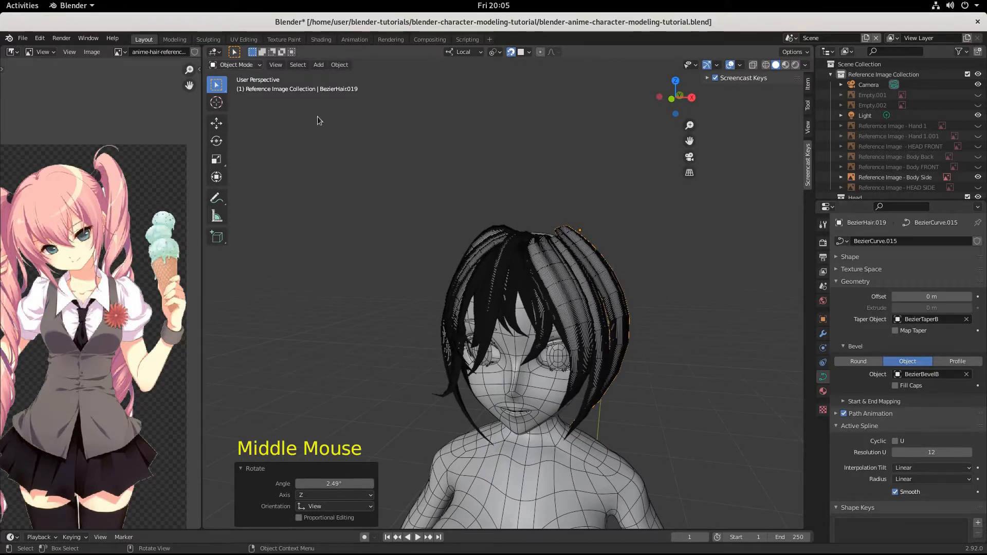
- Move the strand's root control point in Edit Mode by X -0.01275, Y -0.009777, Z -0.012917 m
middle_click_drag(545, 236, 575, 246)
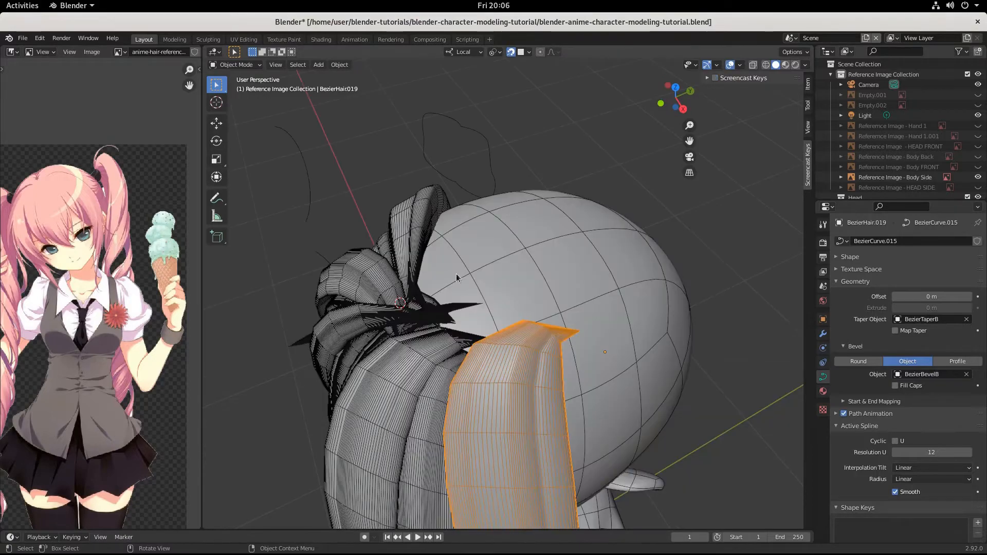
key("Tab")
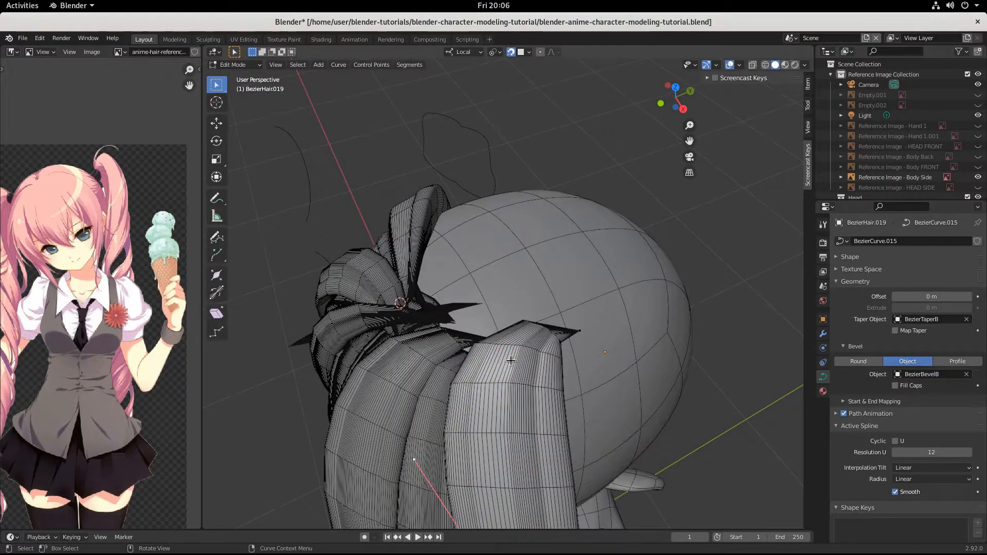
middle_click_drag(590, 378, 630, 309)
key("g")
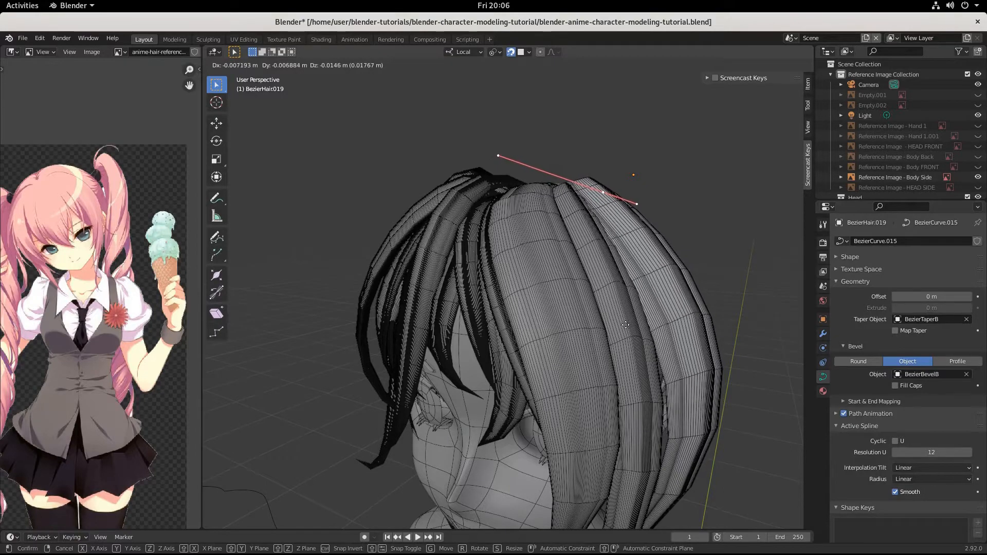
left_click(621, 324)
- Rotate the strand's root control point by 6.48° about the view axis from the side of the head
middle_click_drag(621, 324, 581, 349)
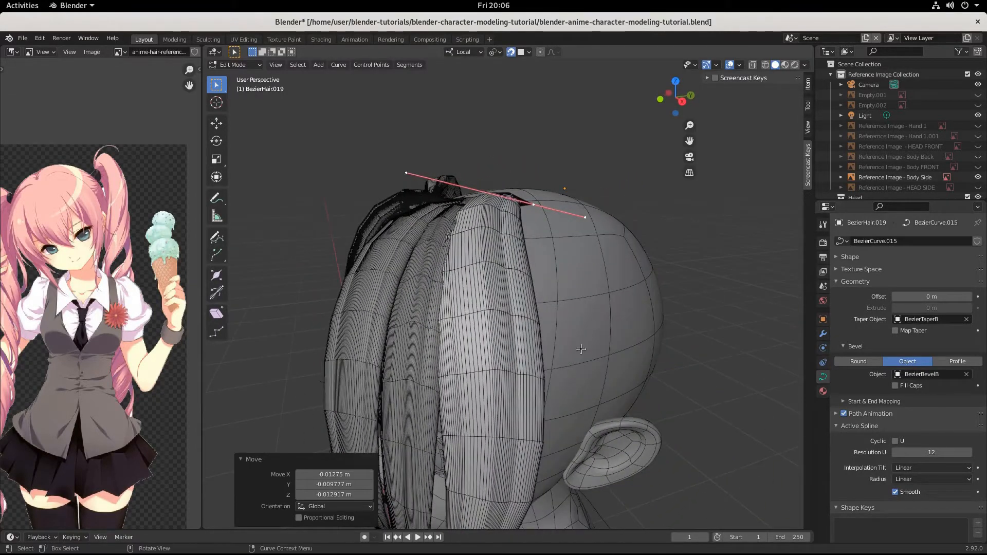
middle_click_drag(640, 355, 664, 348)
key("r")
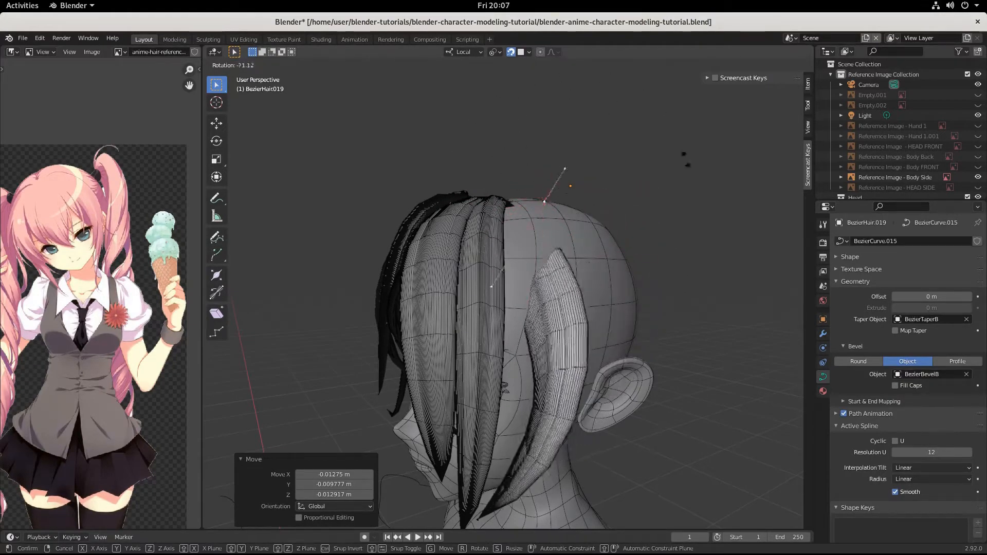
left_click(588, 275)
- Change the viewport shading to Material Preview and view the strands from the side of the head
middle_click_drag(592, 275, 637, 288)
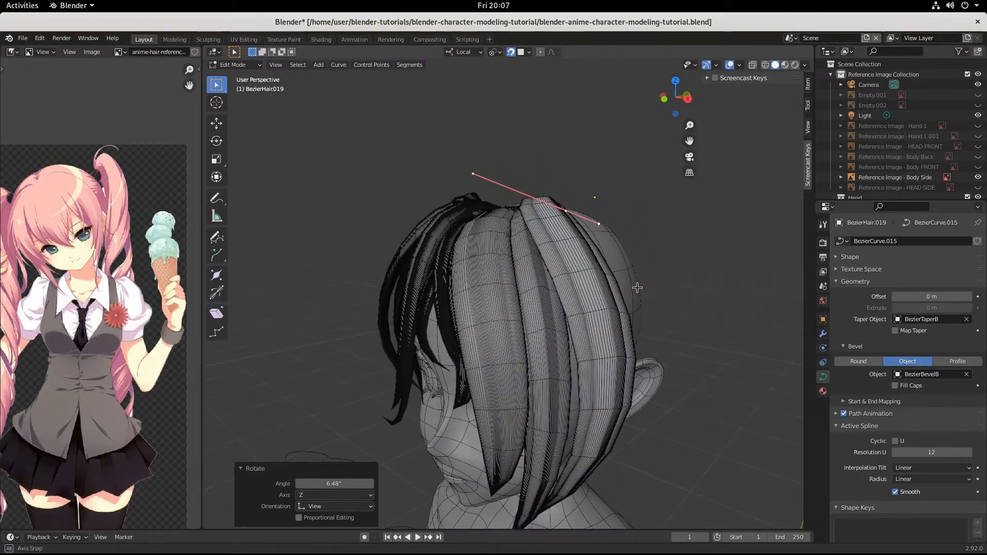
mouse_move(583, 400)
middle_mouse_down()
mouse_move(611, 379)
mouse_move(634, 379)
mouse_move(514, 396)
middle_mouse_up()
left_click(785, 65)
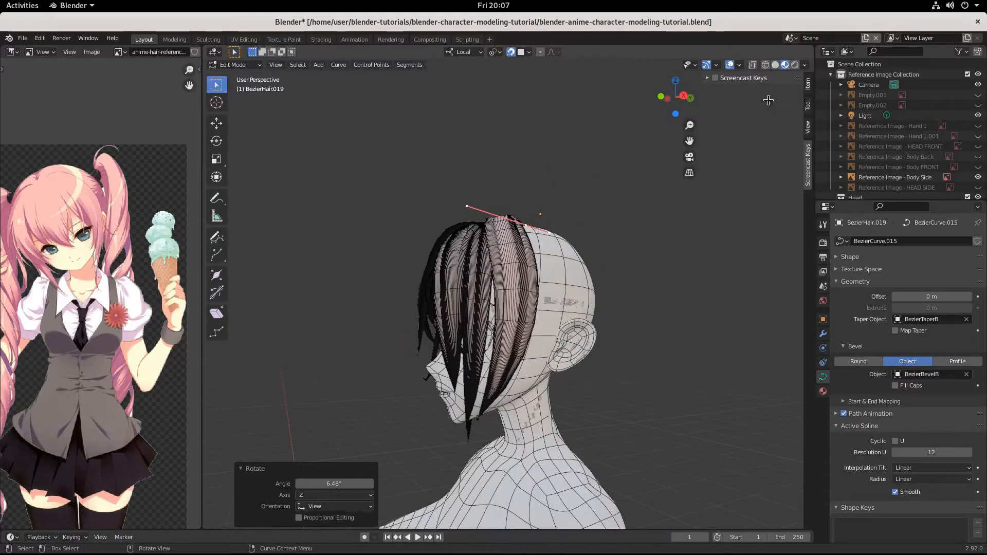
middle_click_drag(518, 340, 511, 351)
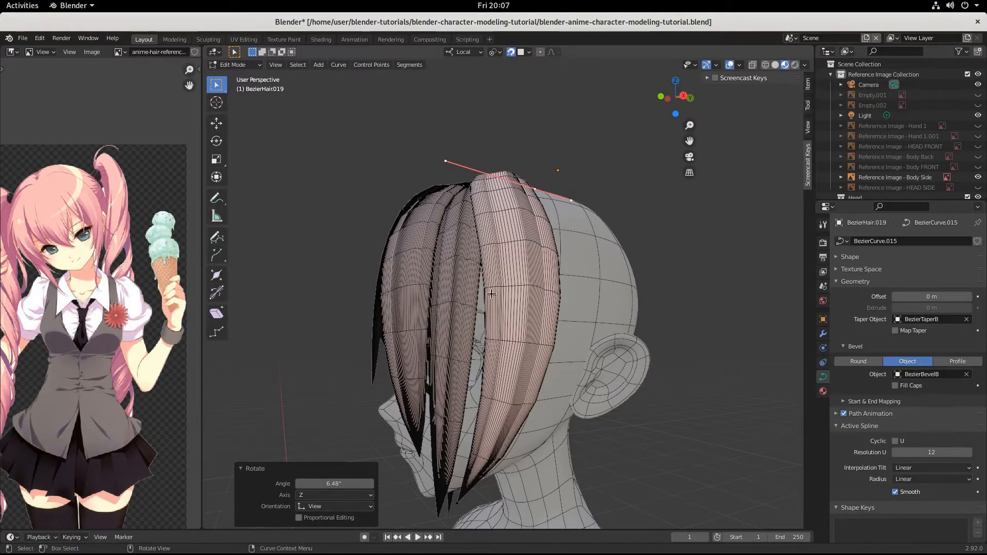
middle_click_drag(685, 265, 627, 271)
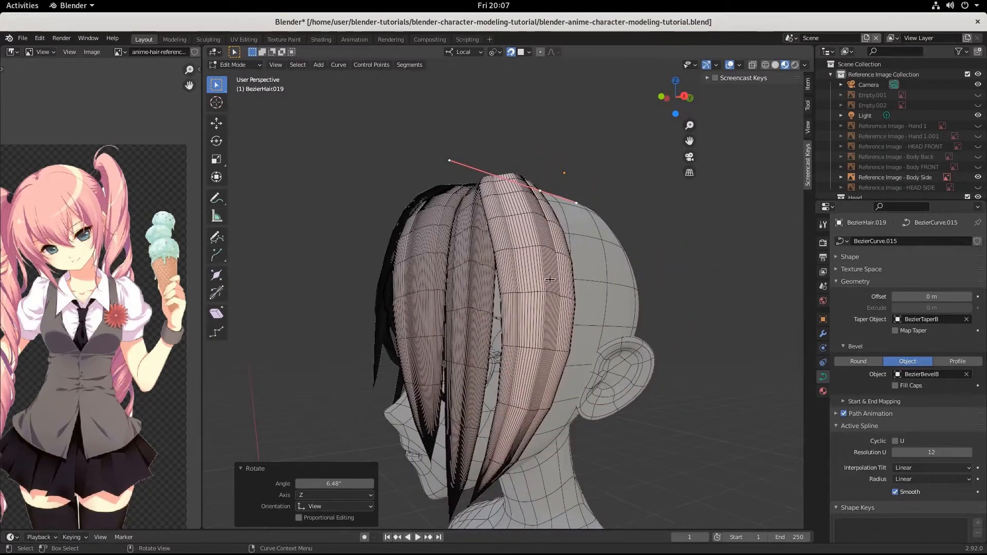
key("r")
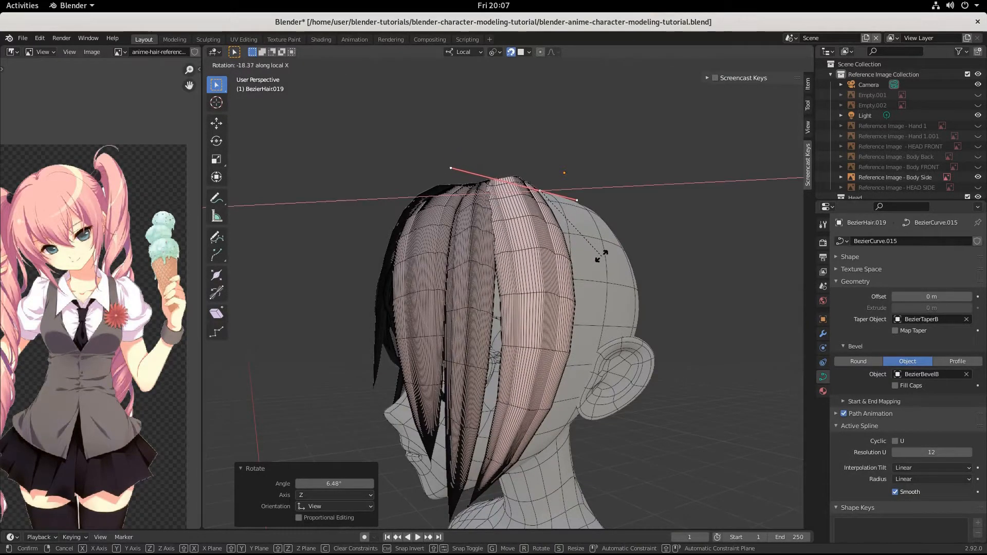
right_click(601, 255)
- Return to Object Mode and rotate the whole strand by 2.23° about the view axis from the side
key("Tab")
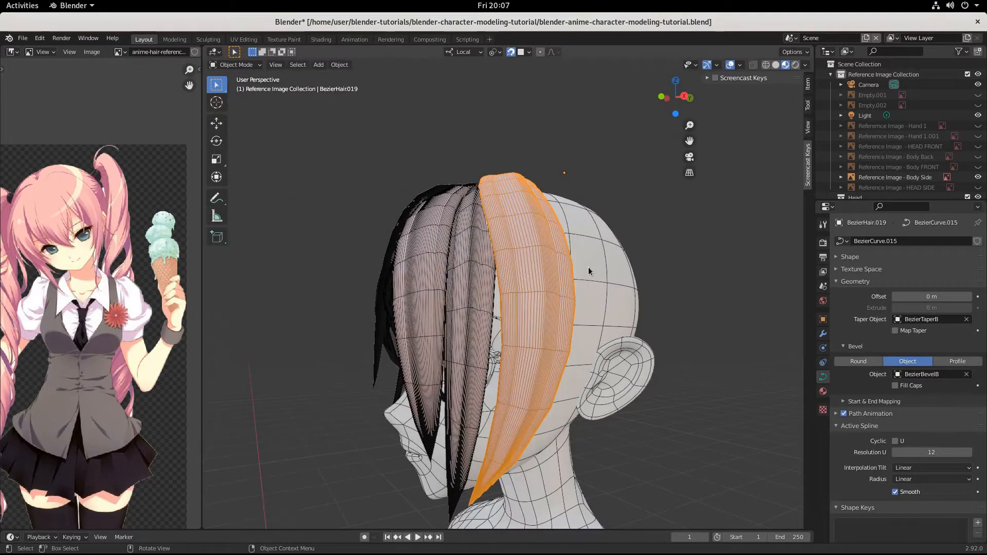
key("r")
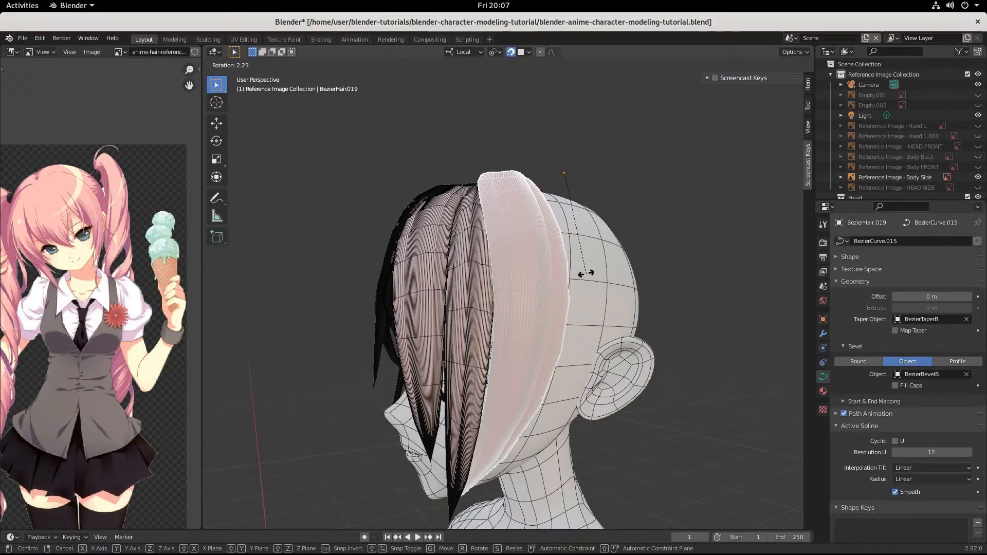
left_click(586, 276)
- Move the strand's tip control point in Edit Mode by X -0.001584, Y 0.001736, Z -0.007844 m
middle_click_drag(597, 278, 577, 331)
scroll(535, 312, "up", 4)
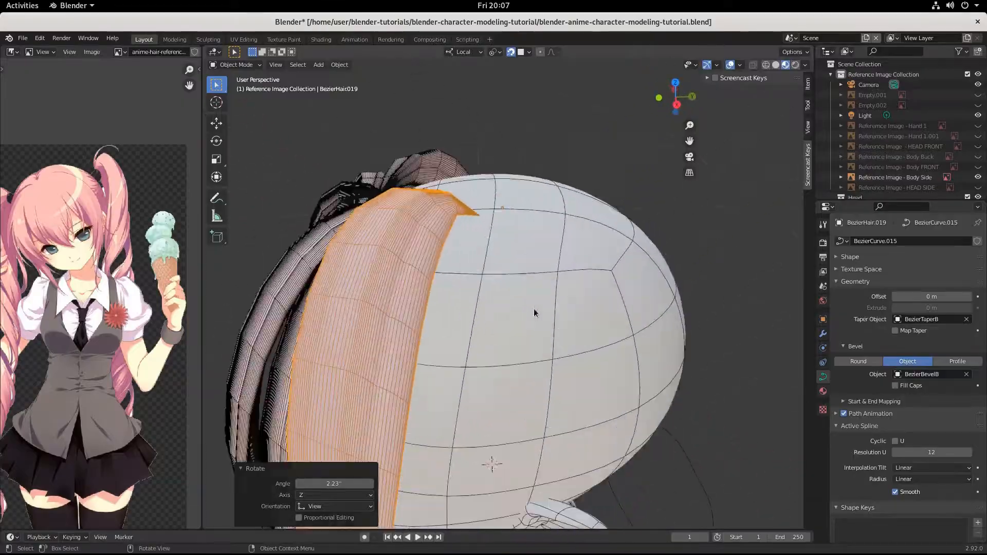
middle_click_drag(496, 237, 546, 203)
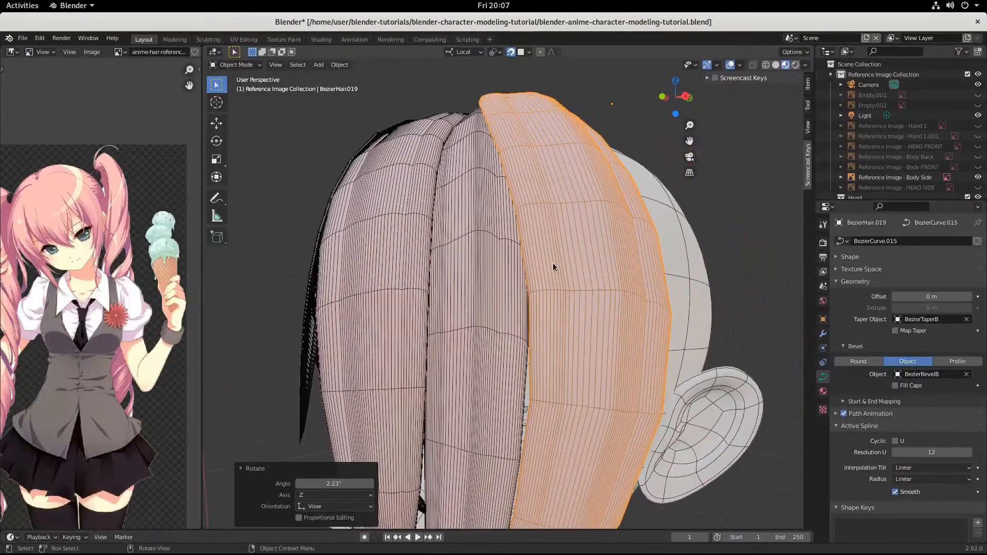
middle_click_drag(553, 264, 528, 282)
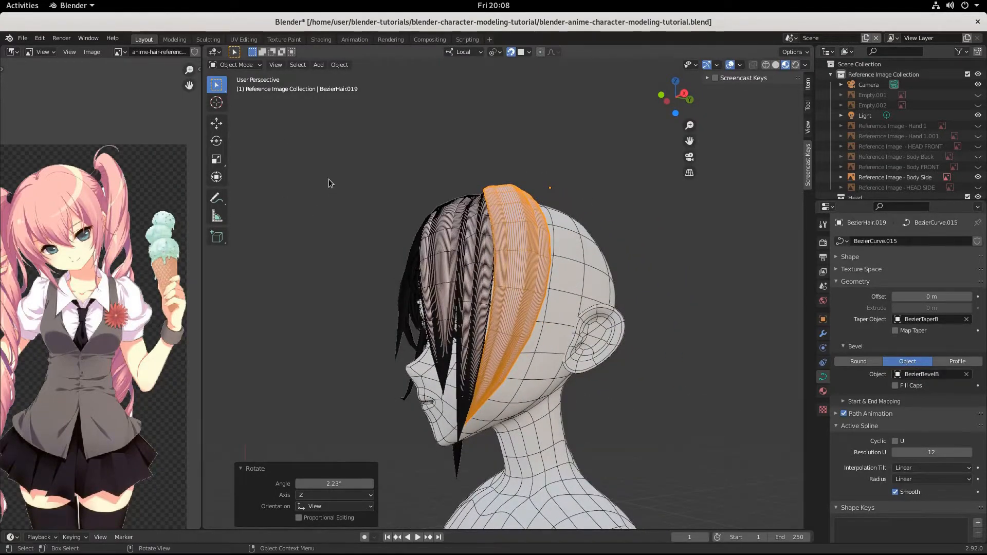
key("Tab")
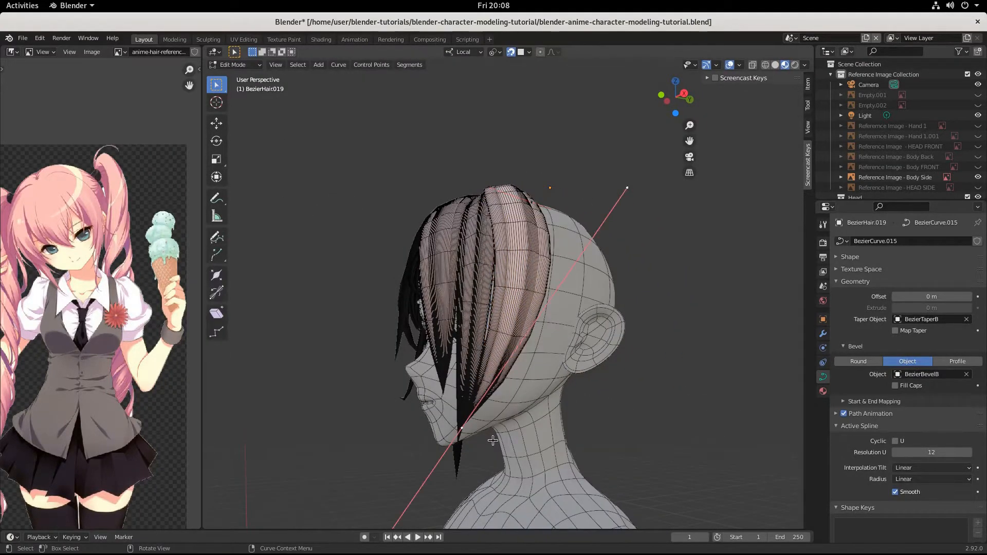
key("g")
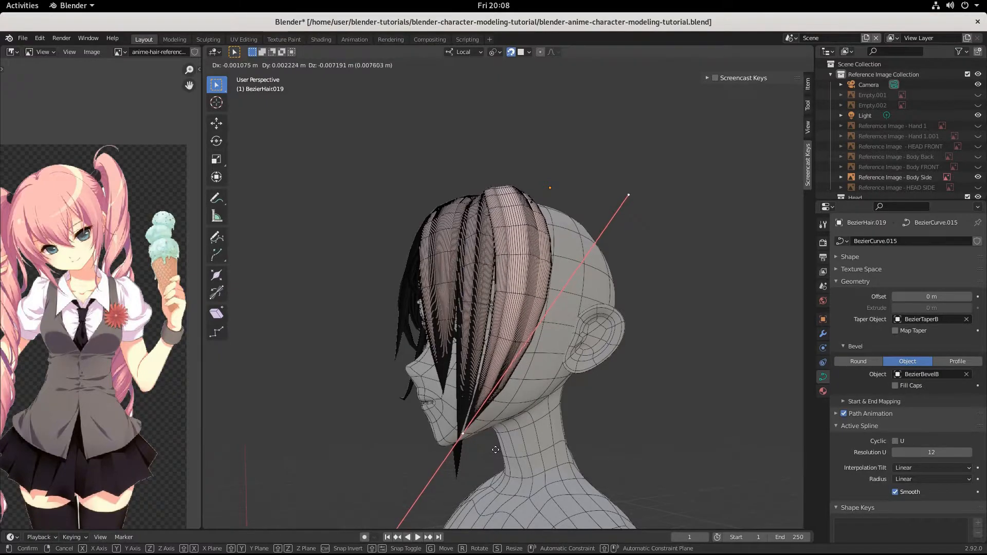
left_click(497, 450)
- Try scaling the strand's tip control point to 0.512 and moving it up and outward, and undo these edits
middle_click_drag(497, 449, 688, 436)
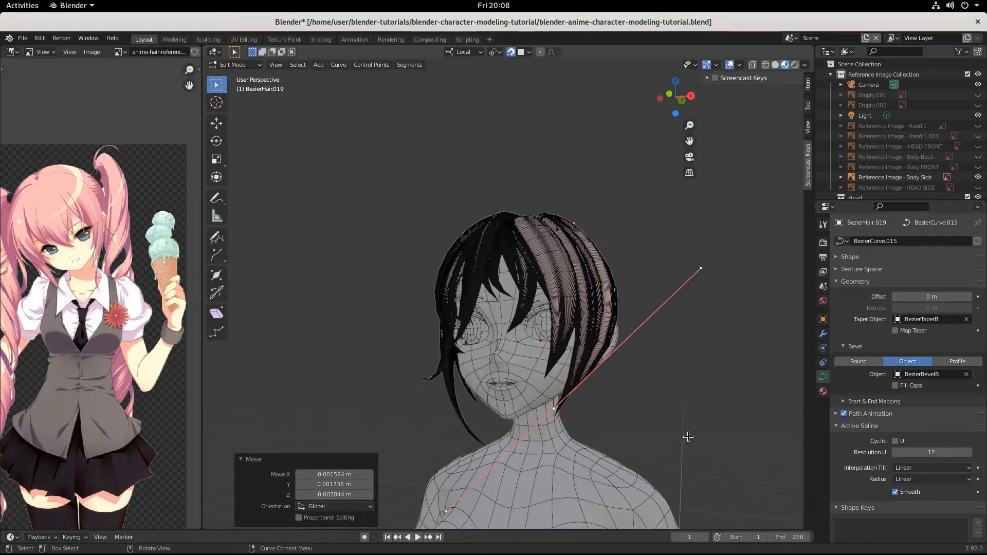
key("s")
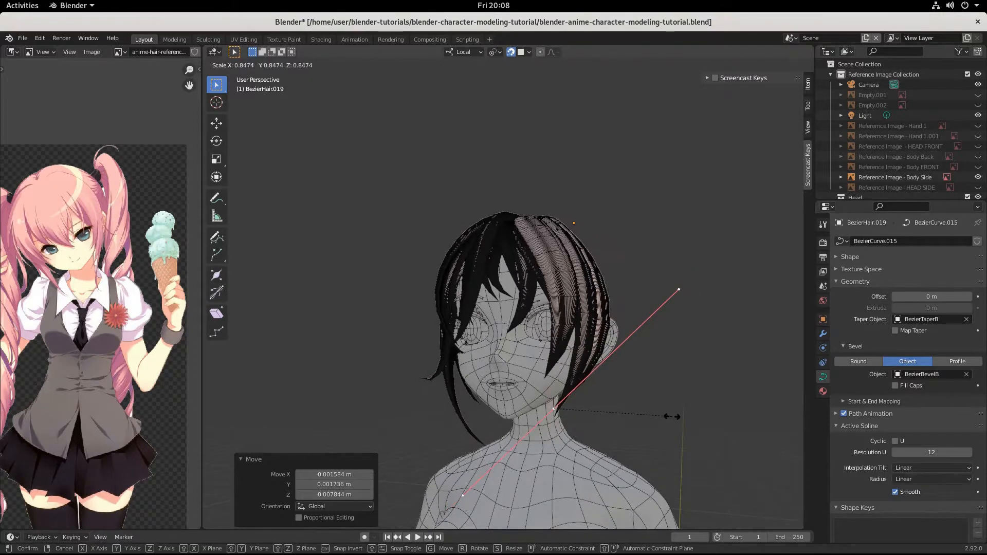
left_click(601, 461)
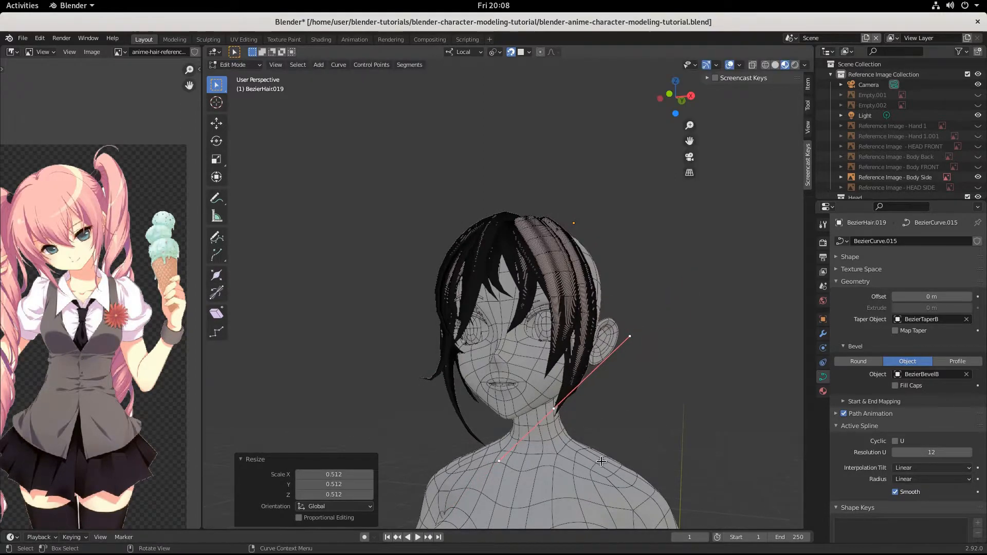
key("g")
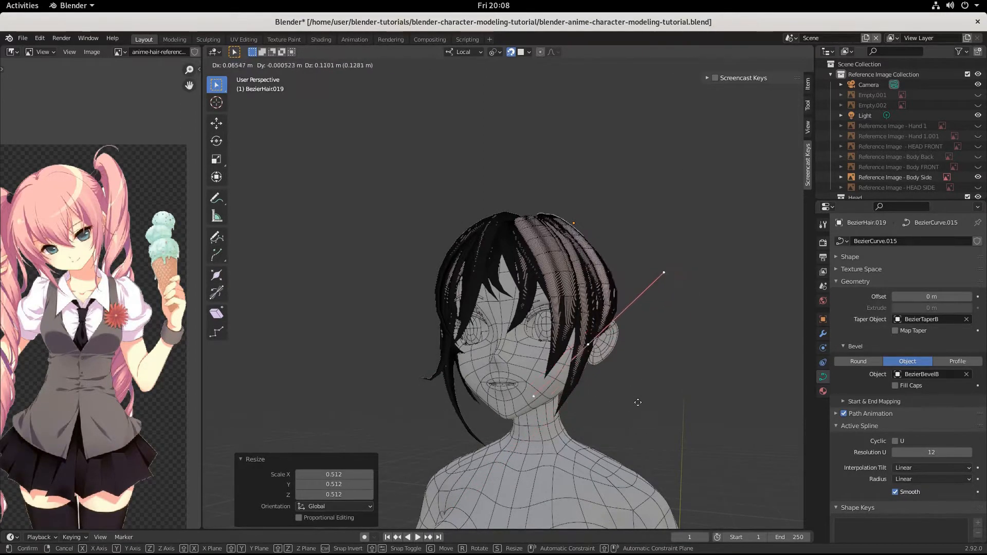
left_click(626, 430)
middle_click_drag(626, 430, 529, 303)
key("ctrl+z")
- Duplicate the strand in Object Mode and offset the copy toward the back by X 0.009385, Y 0.031795, Z -0.000637 m
middle_click_drag(457, 371, 515, 349)
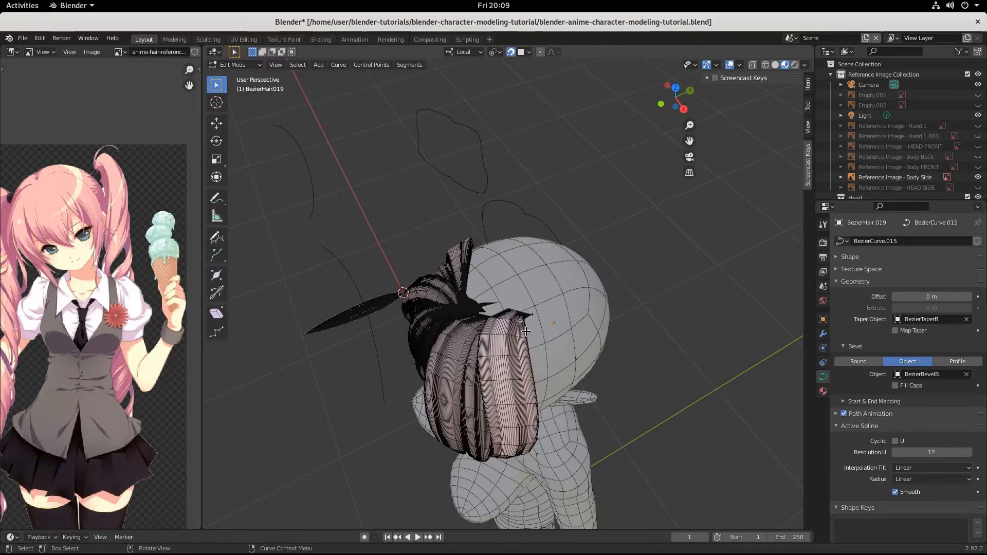
scroll(531, 313, "up", 2)
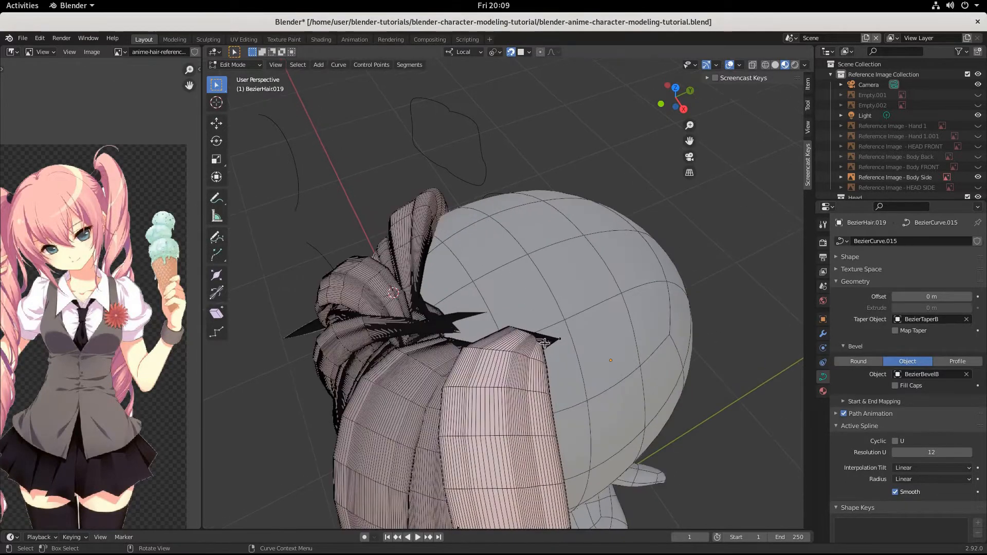
scroll(506, 370, "down", 2)
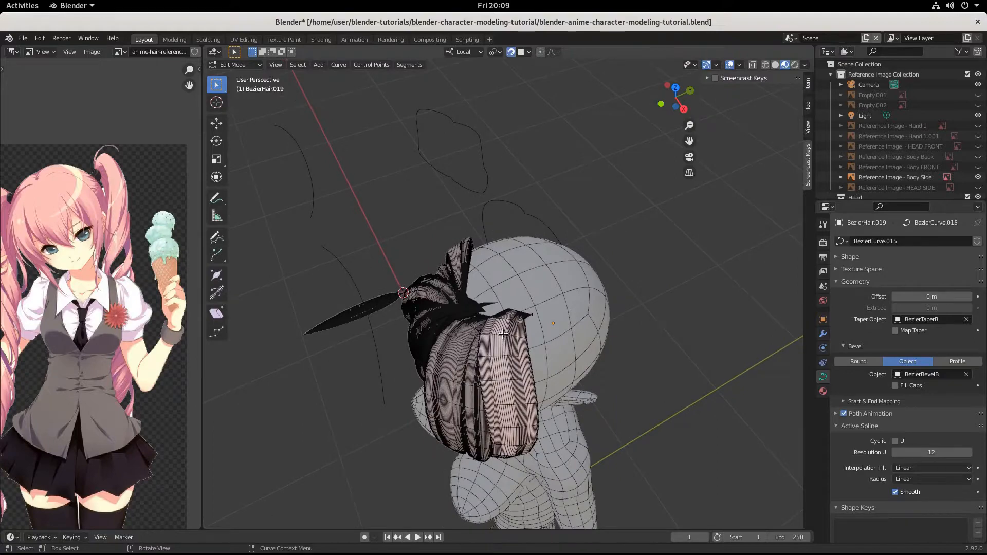
middle_click_drag(523, 367, 562, 270)
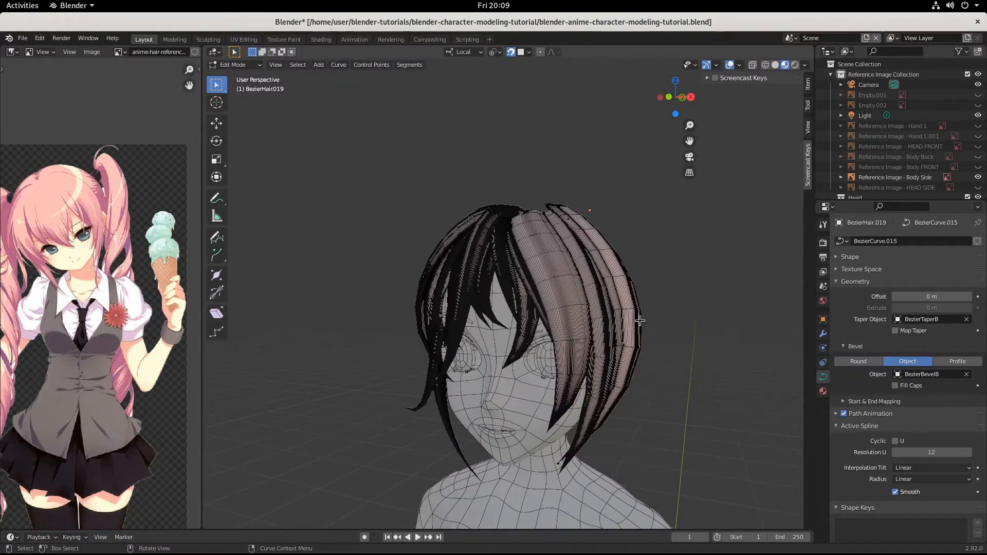
middle_click_drag(639, 320, 525, 369)
key("Tab")
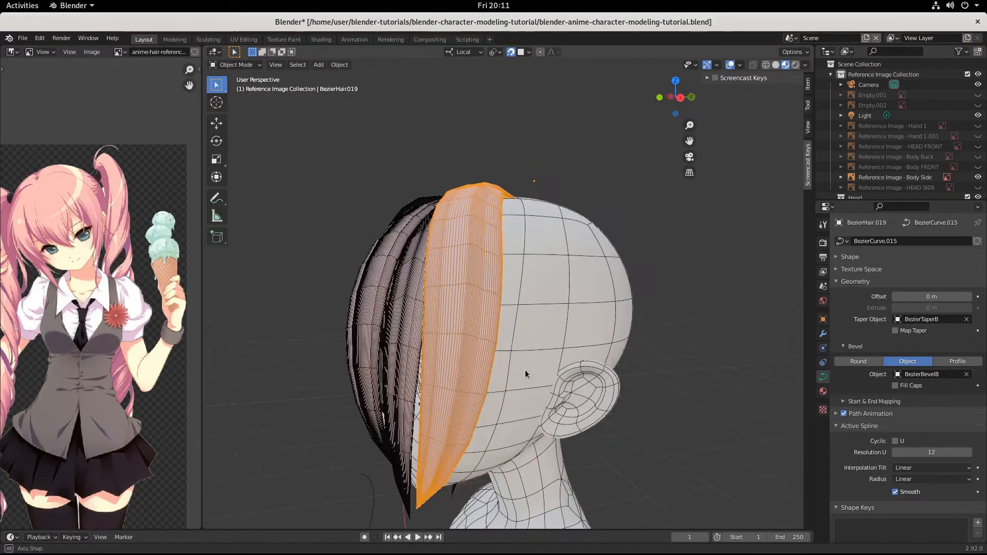
key("shift+d")
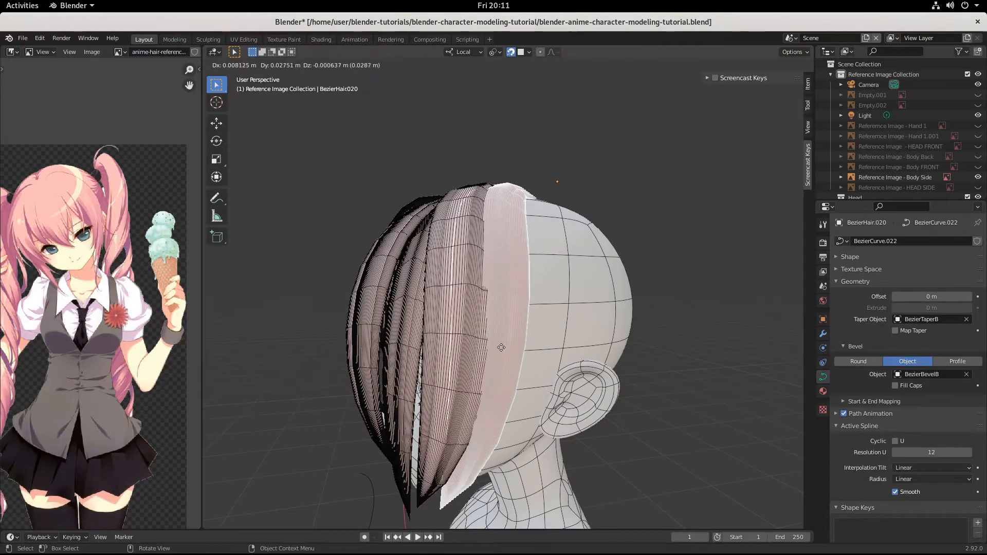
left_click(504, 347)
- Rotate the new strand copy by 31.1° about the global Z axis, viewed from above the head
middle_click_drag(563, 362, 525, 434)
key("r")
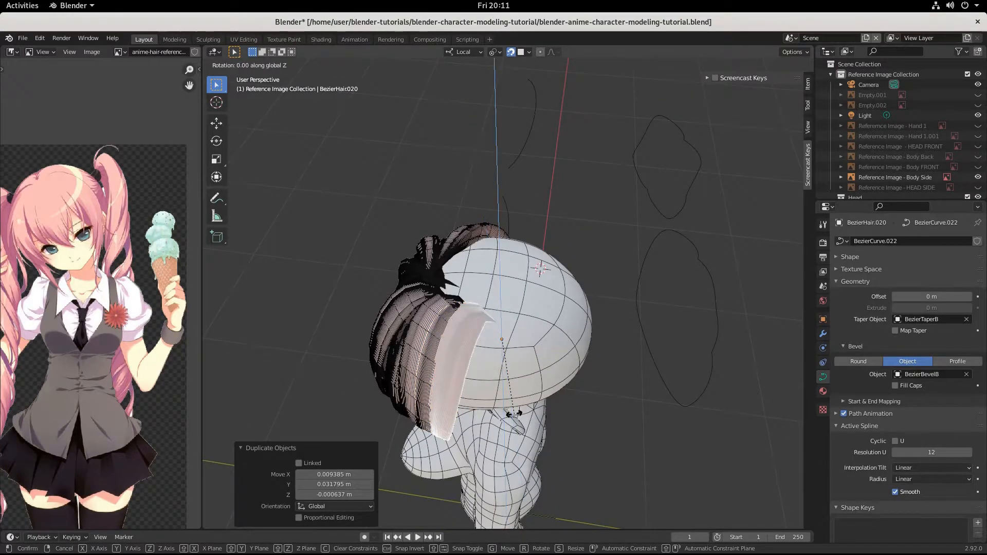
left_click(550, 393)
- Move the new strand copy against the side of the head by X -0.018061, Y 0.011668, Z 0.010739 m
key("g")
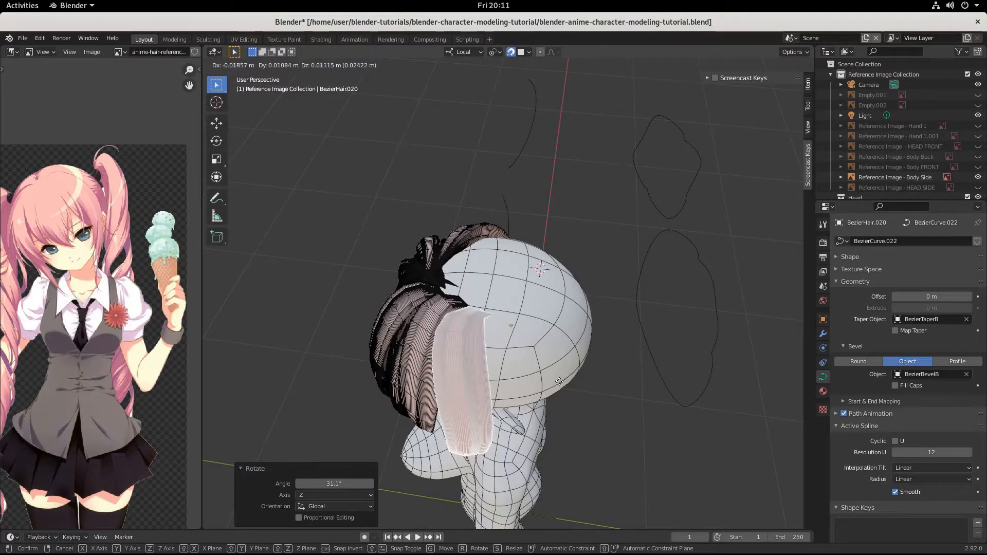
left_click(559, 381)
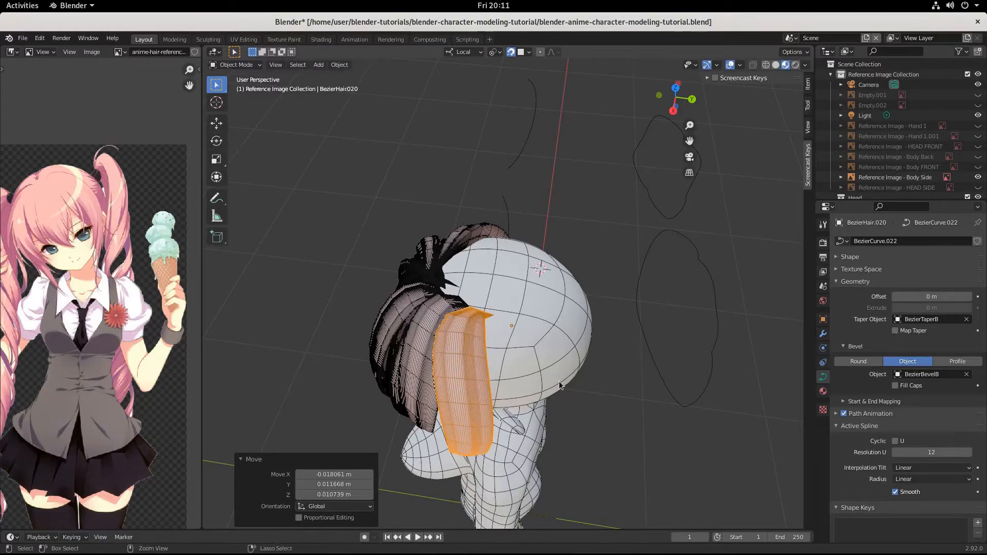
scroll(551, 381, "up", 5)
middle_click_drag(548, 402, 551, 427)
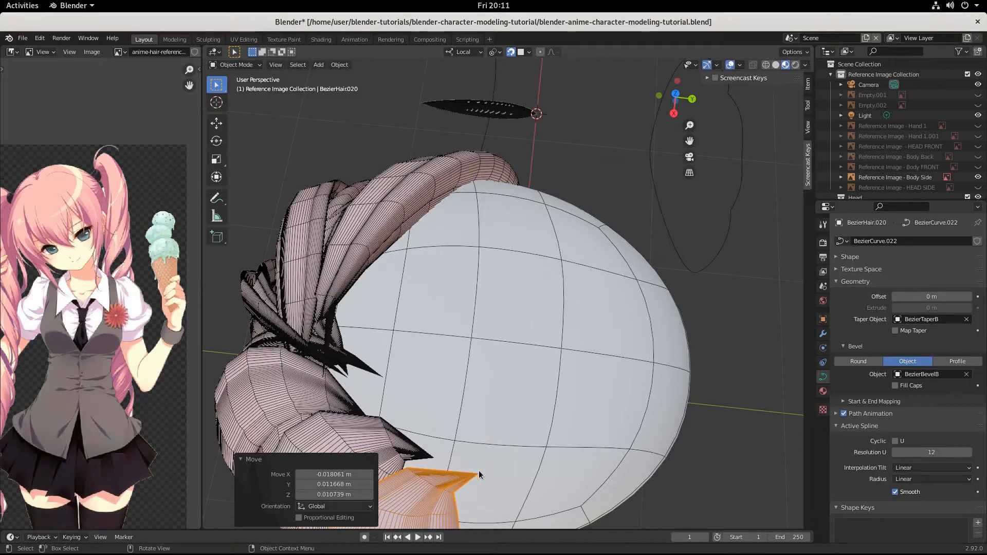
- Enter Edit Mode on the new strand copy and rotate its root control point by -138° about the view axis
key("Tab")
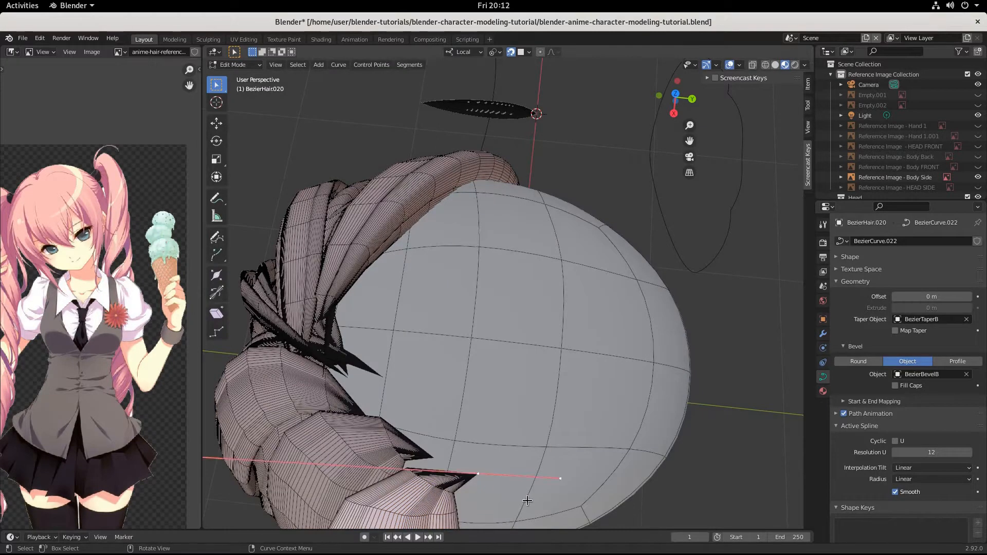
key("r")
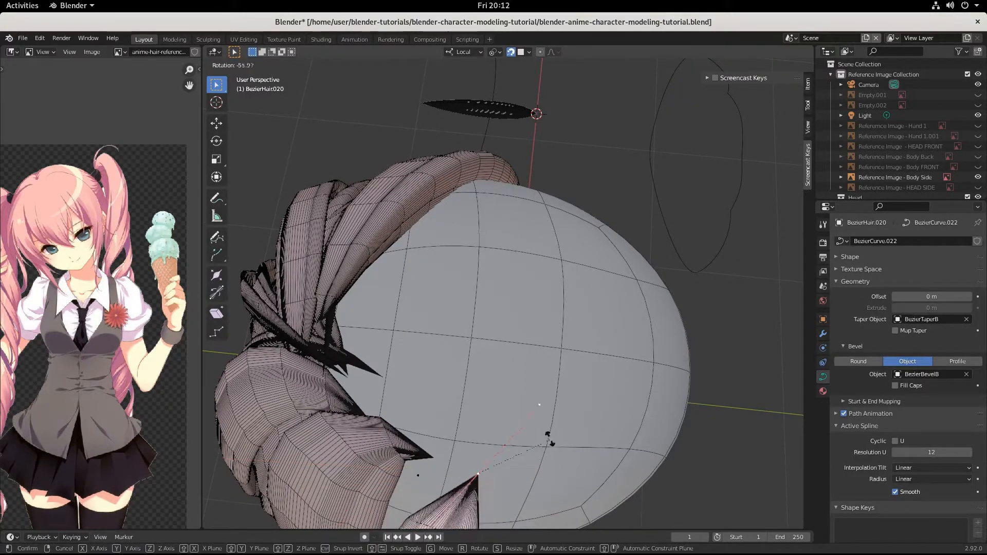
left_click(460, 424)
- Move the root control point toward the crown by X -0.023758, Y -0.031353, Z -0.00144 m, and again by -0.002379, -0.008004, -0.002843 m
middle_click_drag(463, 423, 608, 388)
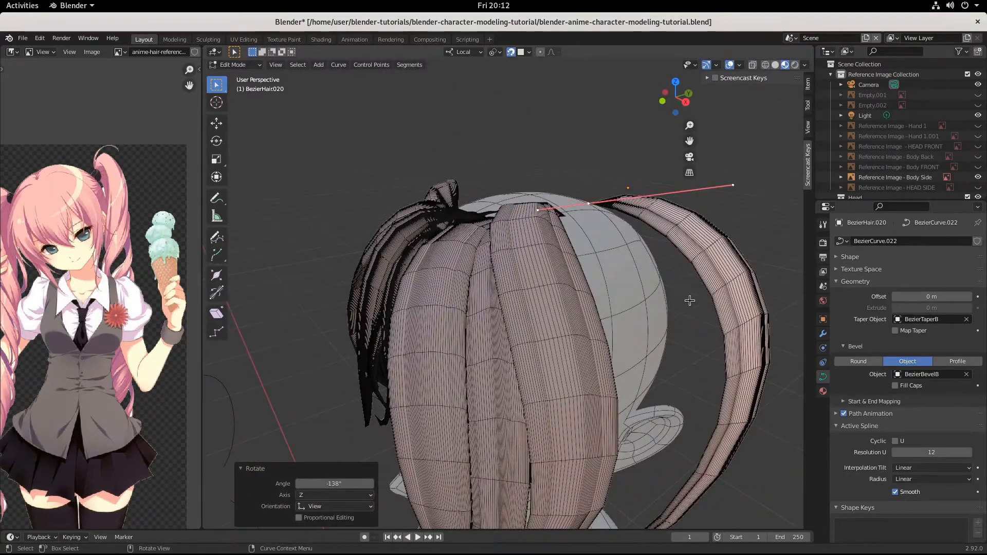
key("g")
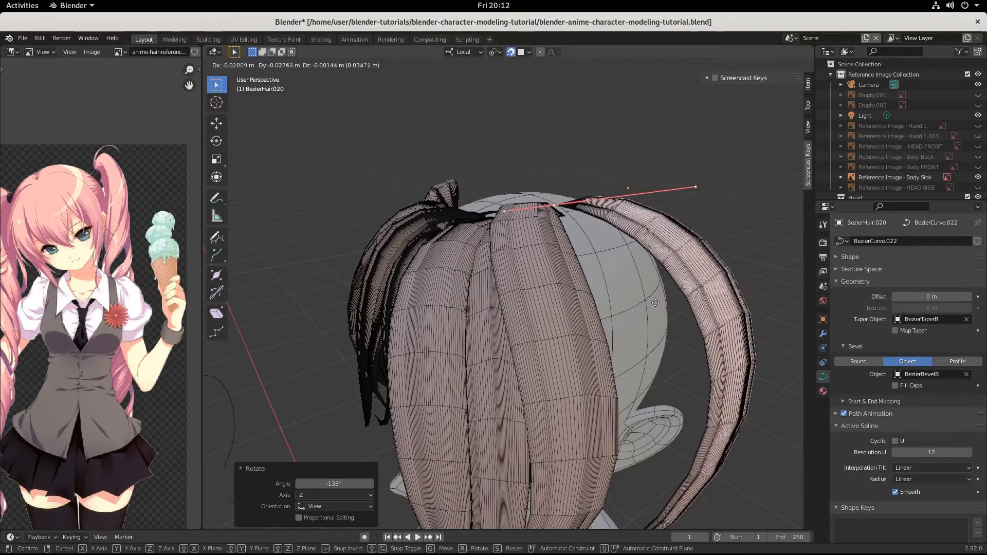
left_click(660, 309)
middle_click_drag(661, 309, 648, 363)
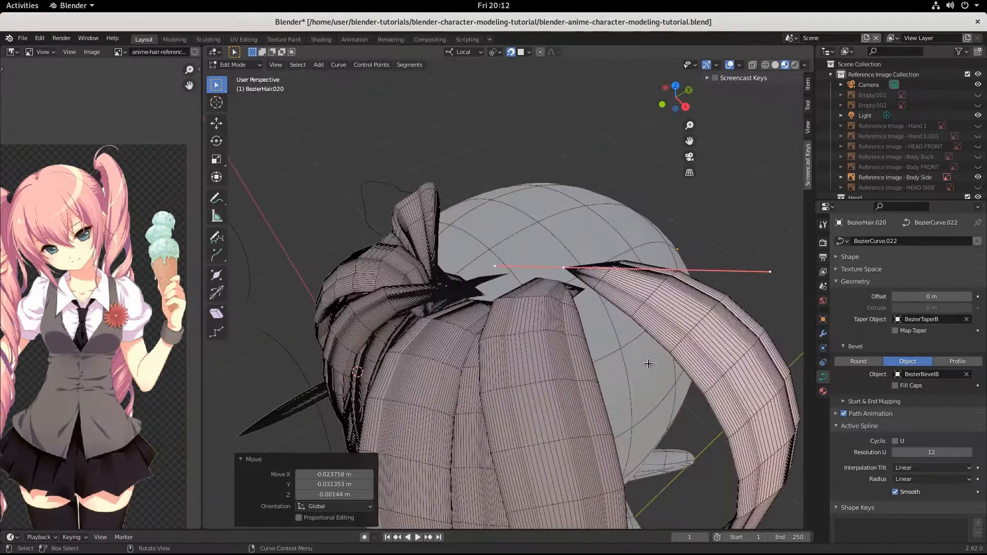
key("g")
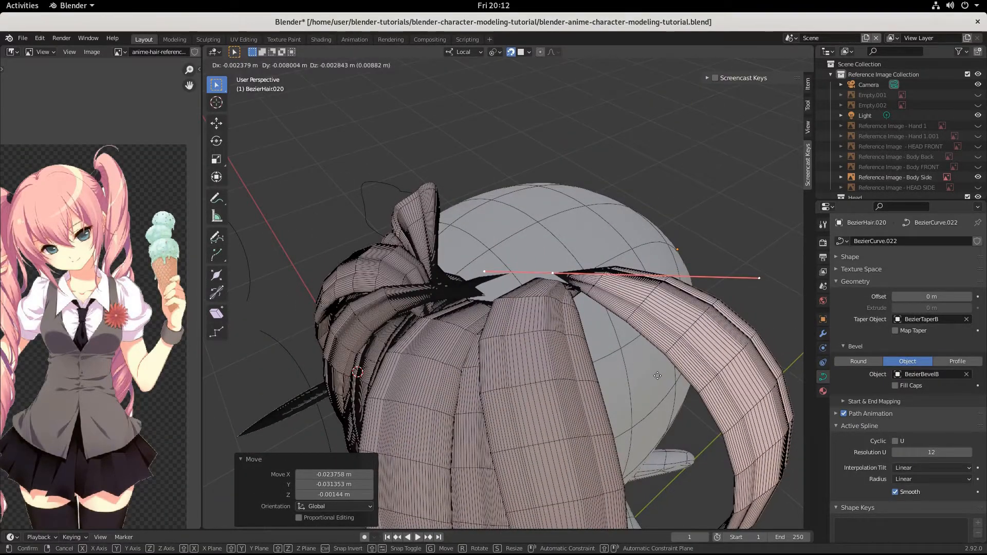
left_click(658, 376)
- Scale the root control point's handles by 0.149, and readjust them by a factor of 1.202
key("s")
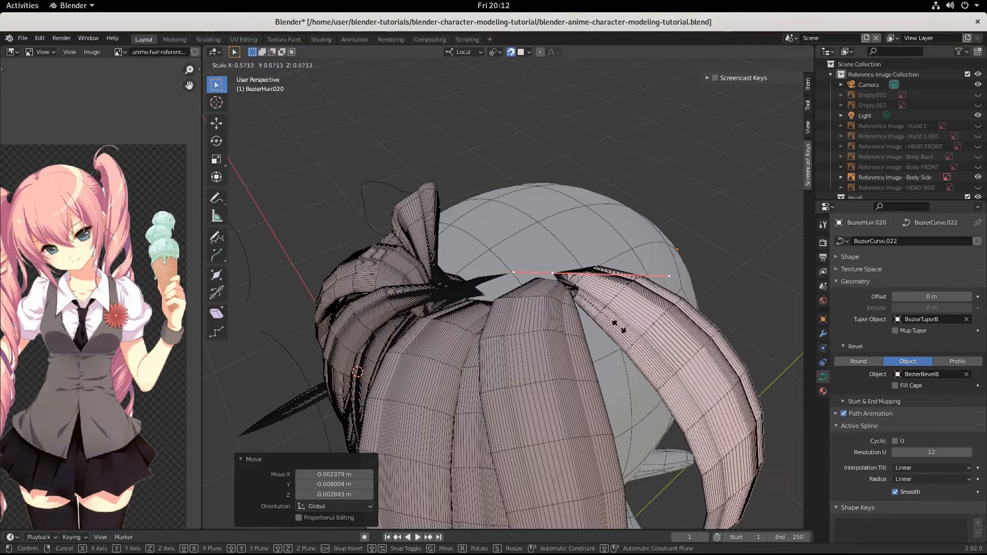
left_click(567, 290)
middle_click_drag(636, 339, 549, 351)
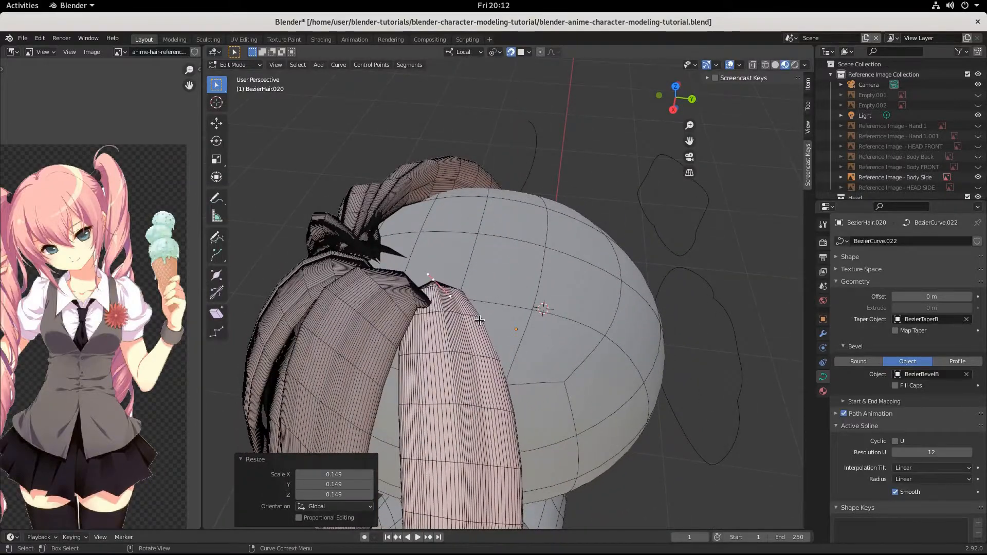
key("s")
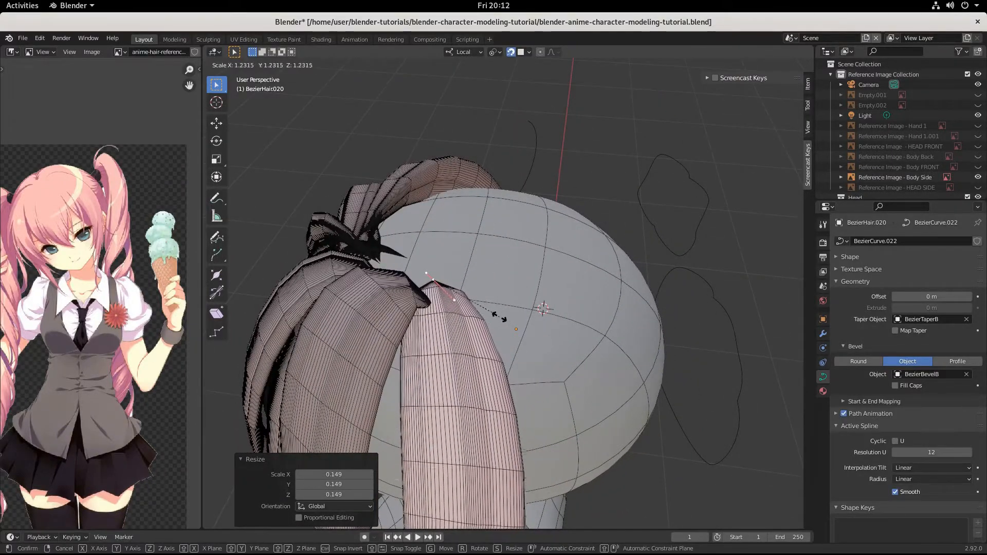
left_click(499, 316)
- Rotate the strand's tip control point near the chin by -51.1° in the side view of the head
middle_click_drag(499, 317, 523, 349)
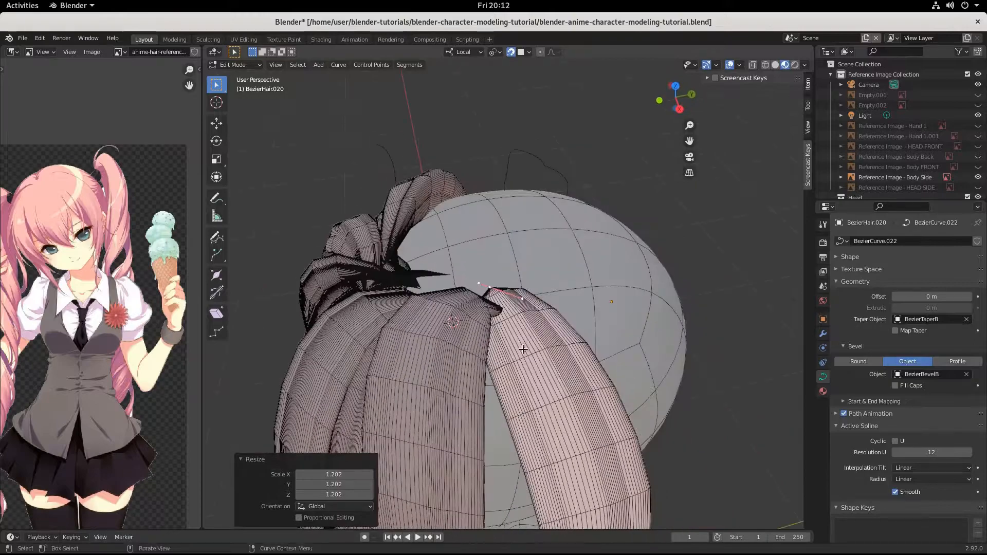
left_click(501, 313)
middle_click_drag(501, 313, 561, 305)
scroll(561, 305, "down", 4)
middle_click_drag(577, 442, 478, 423)
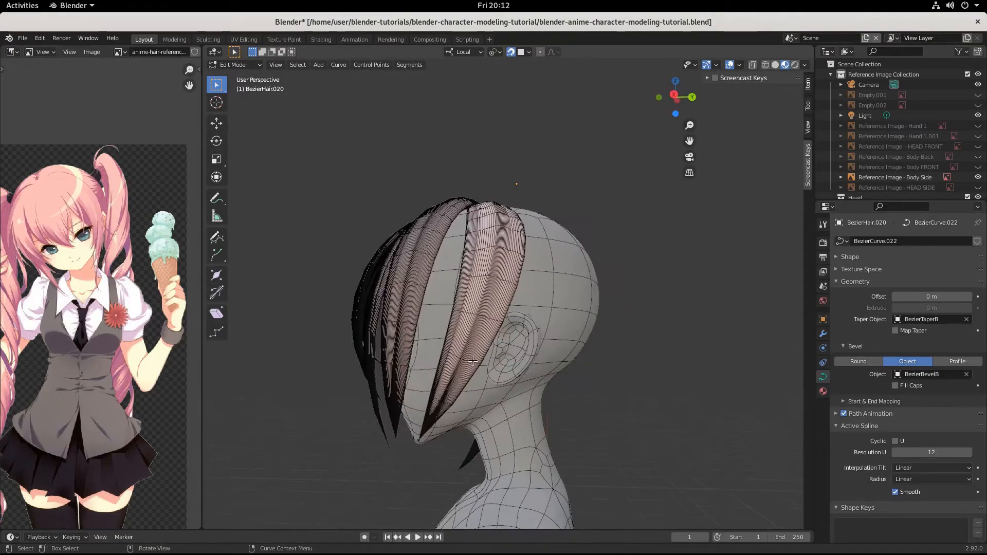
key("r")
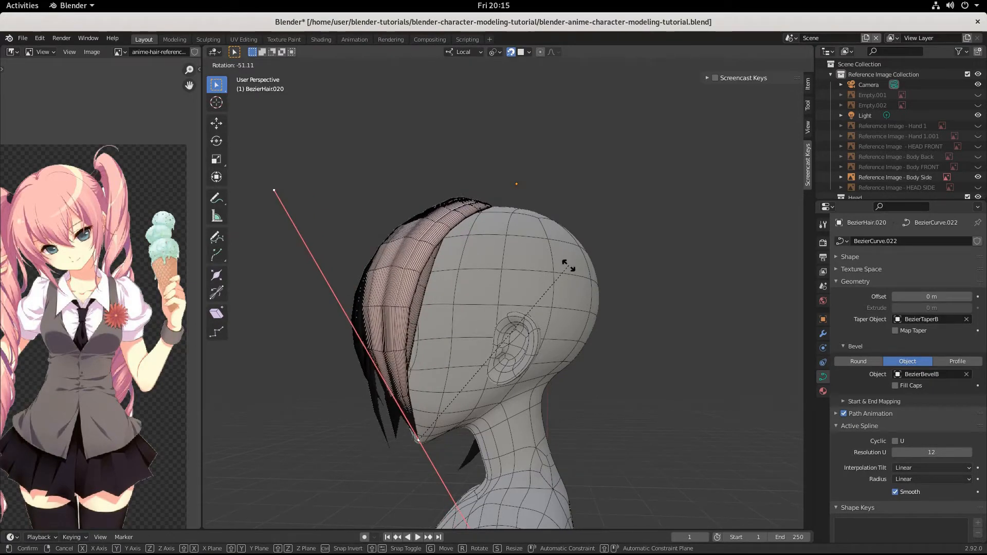
left_click(568, 265)
- Scale the tip control point by 0.646 and move it toward the neck by X -0.001218, Y 0.095273, Z 0.04044 m
key("s")
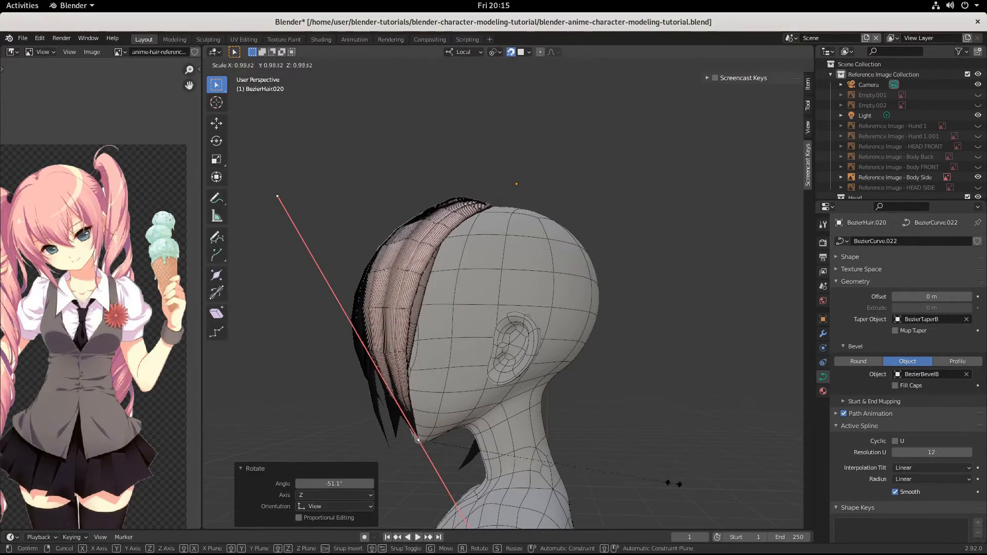
left_click(589, 416)
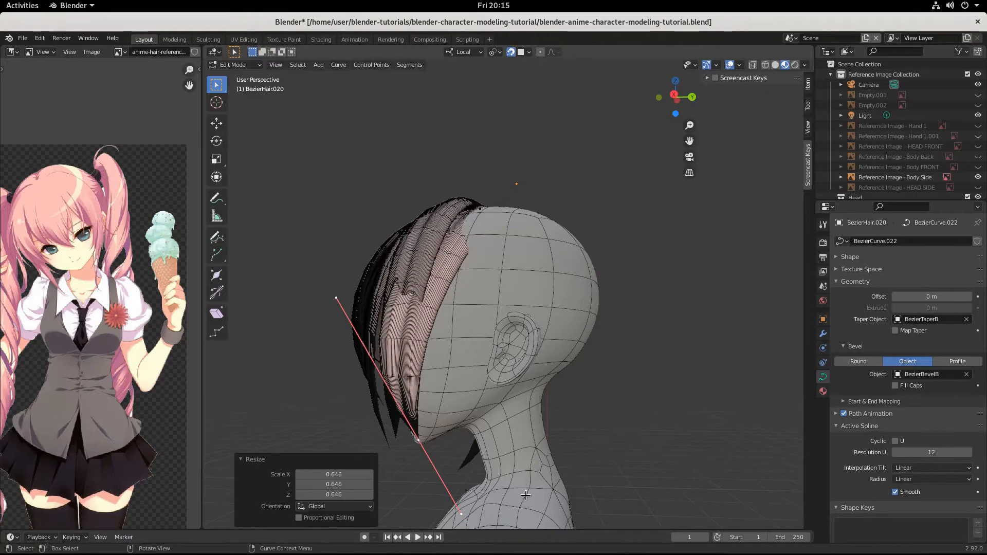
key("g")
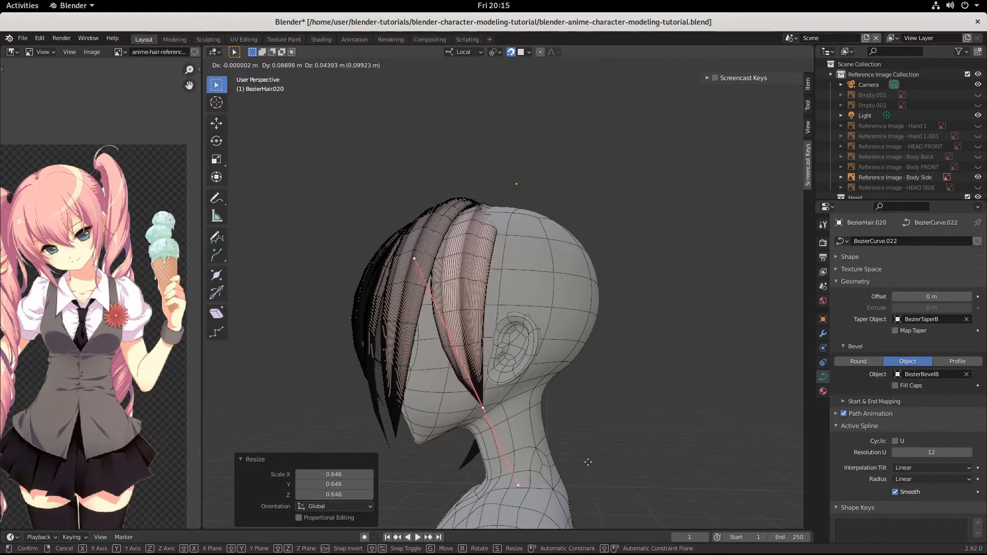
left_click(595, 465)
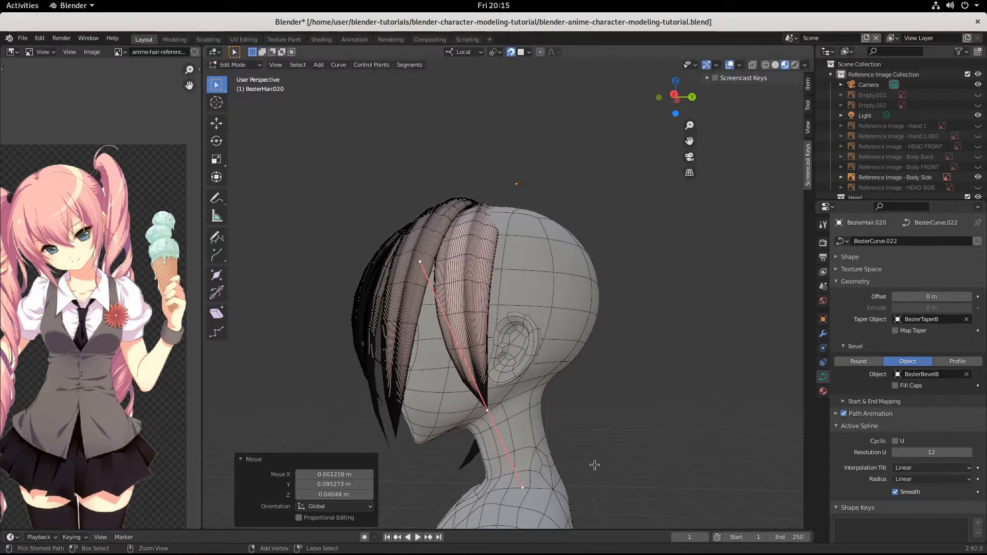
- Rotate the tip control point by -28.2° about the view axis and scale it by about 0.836
key("r")
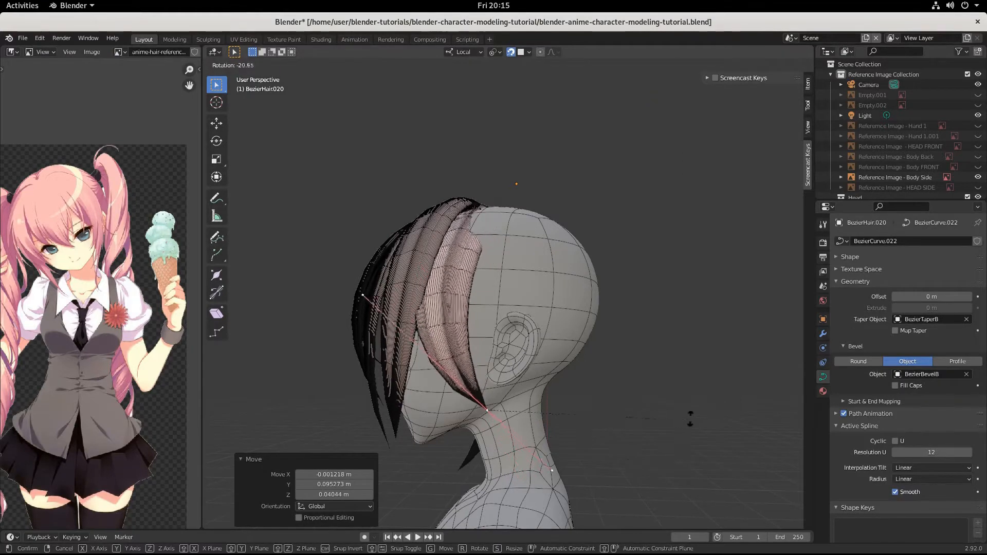
left_click(710, 389)
key("s")
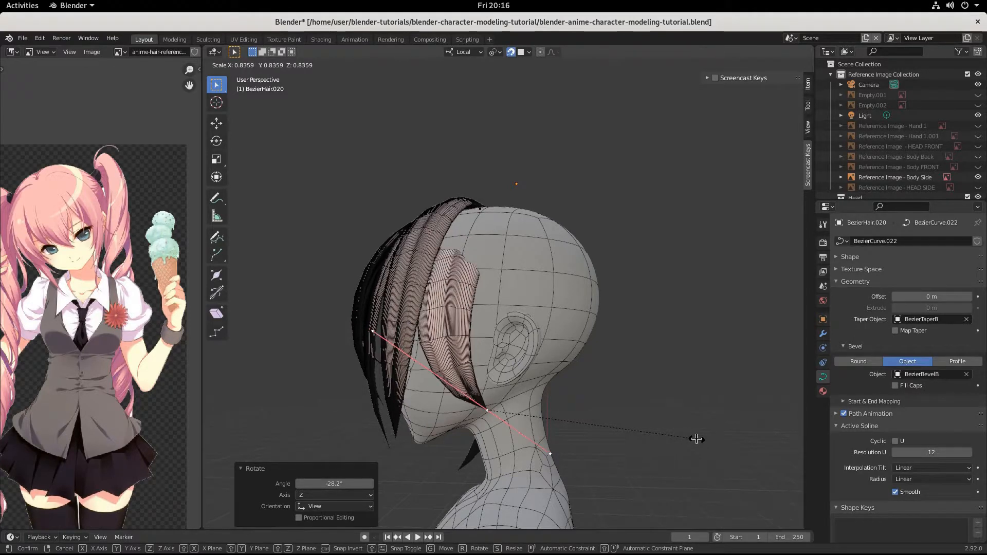
left_click(697, 439)
- Select the strand's root control point at the crown and scale it by 1.386
scroll(586, 343, "down", 3)
middle_click_drag(586, 344, 563, 411)
left_click(488, 260)
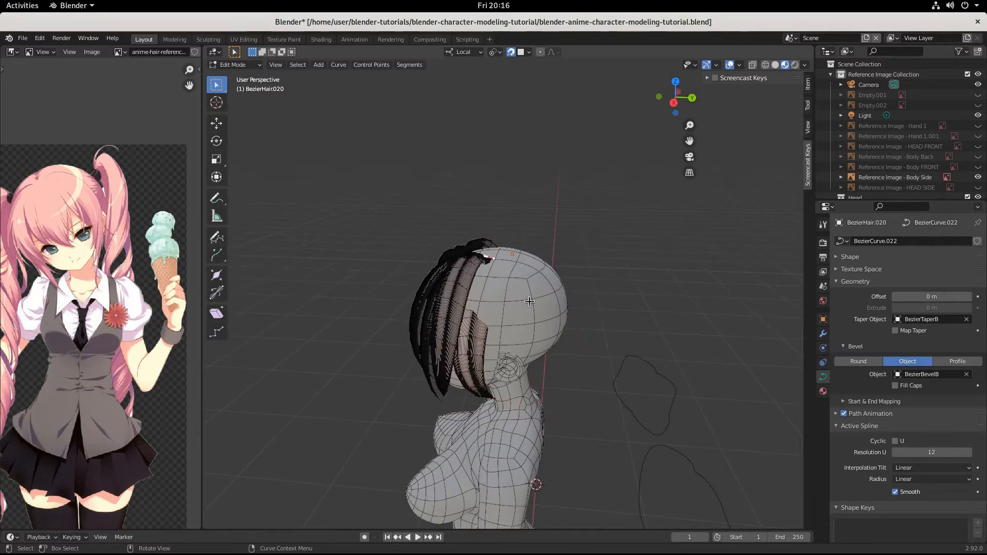
middle_click_drag(529, 302, 581, 313)
key("s")
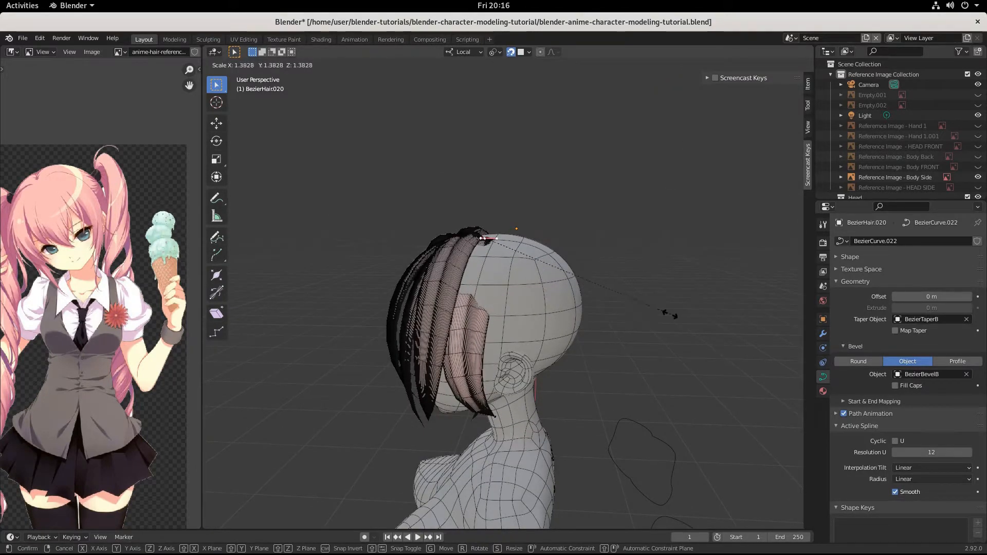
left_click(668, 314)
- Try moving the root point by X -0.002313, Y 0.012589, Z 0.007304 m and scaling it 1.593 along Z, and undo both edits
key("g")
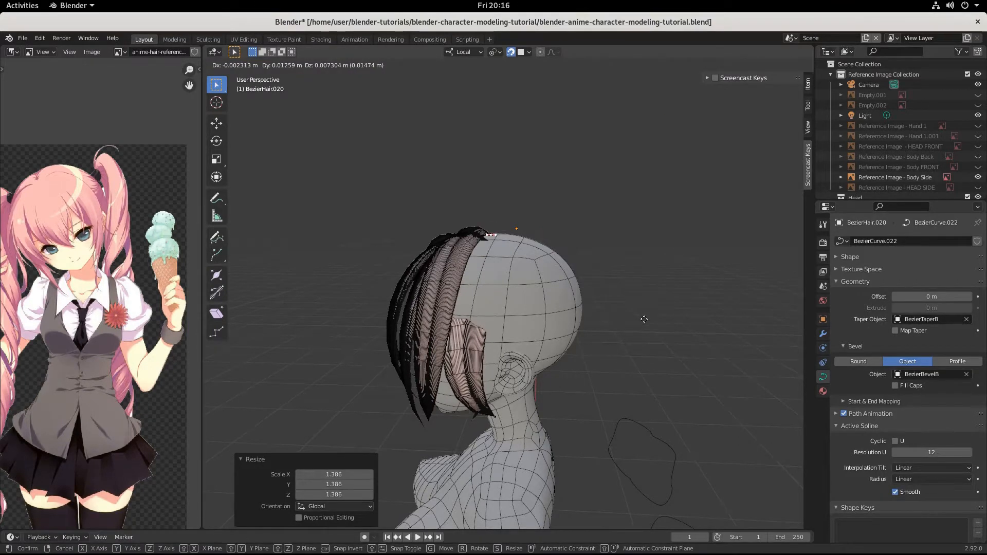
left_click(644, 318)
key("s")
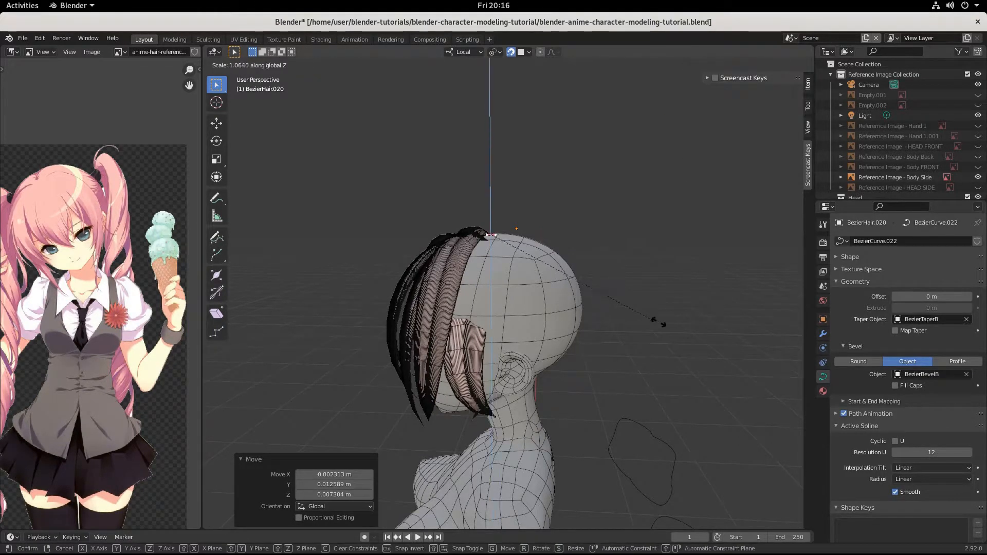
left_click(766, 276)
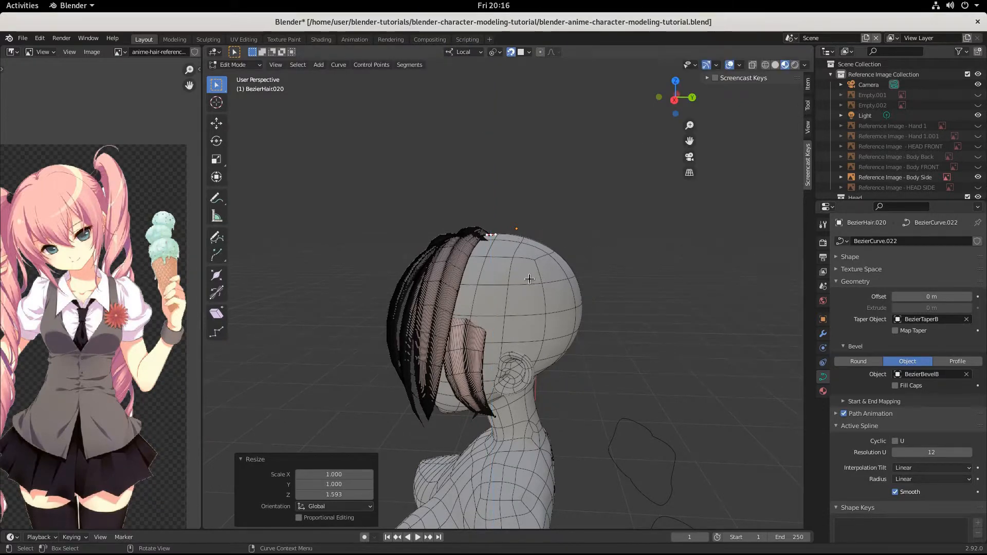
middle_click_drag(530, 279, 533, 334)
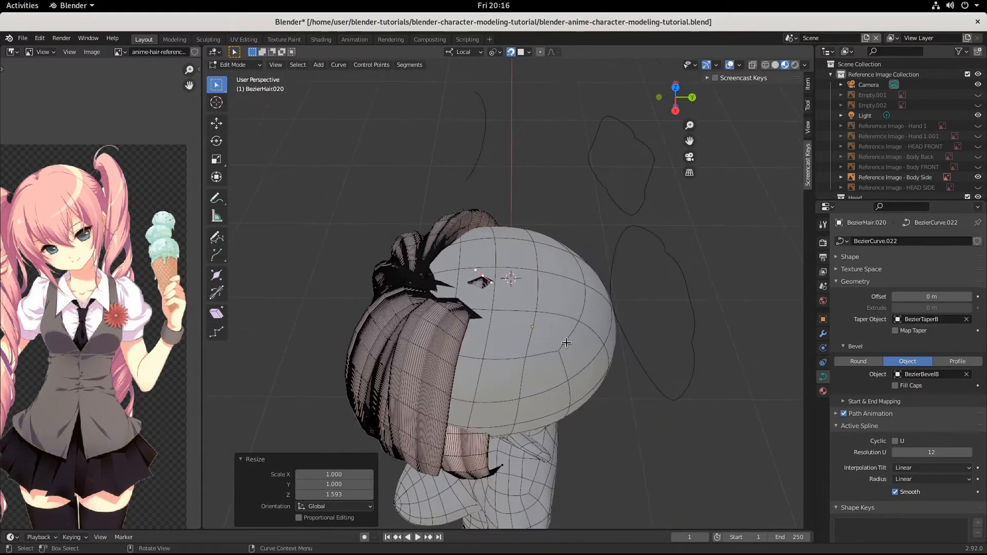
key("ctrl+z")
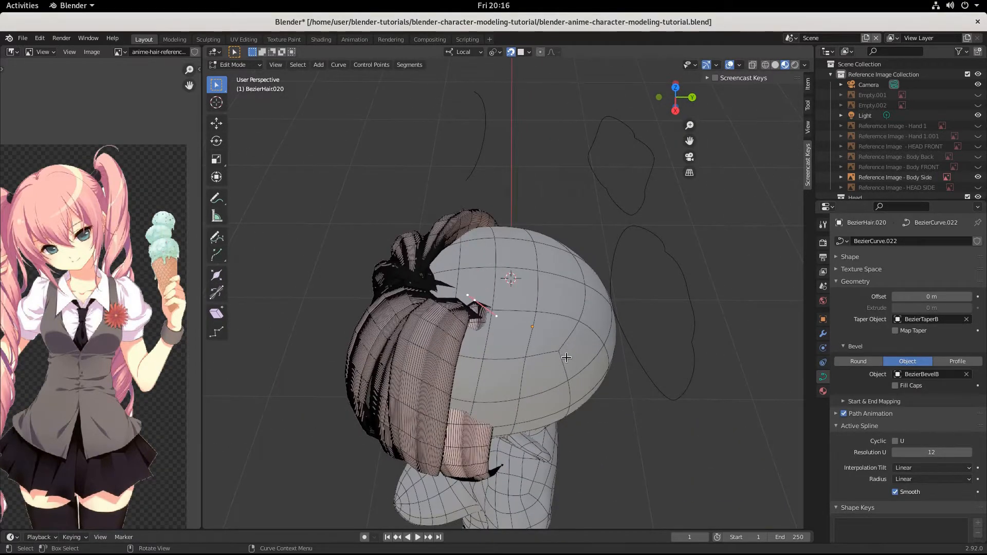
- Move the root control point by X 0.033605, Y 0.034212, Z -0.022328 m, and again by -0.003894, -0.005376, 0.022417 m
middle_click_drag(566, 358, 606, 352)
key("g")
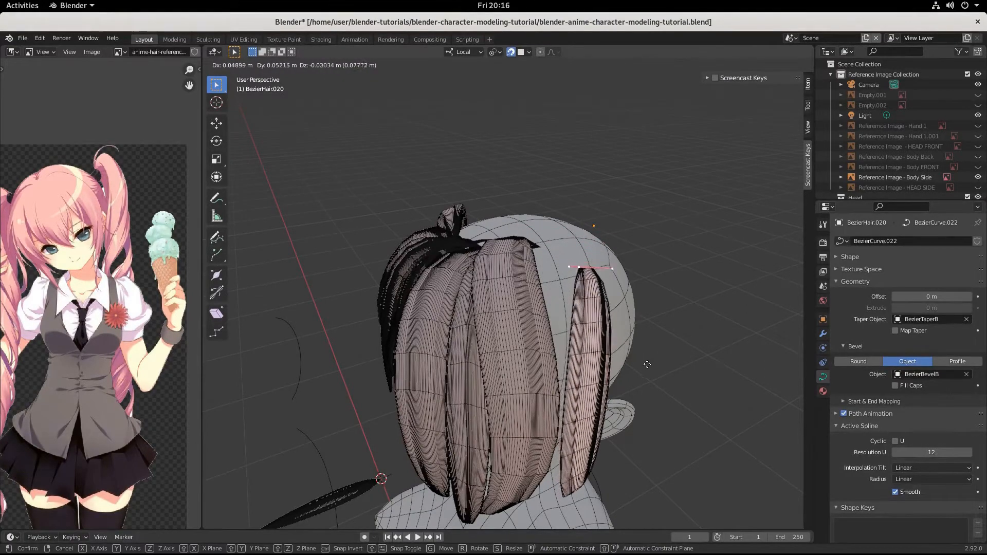
left_click(629, 359)
middle_click_drag(629, 359, 525, 341)
key("g")
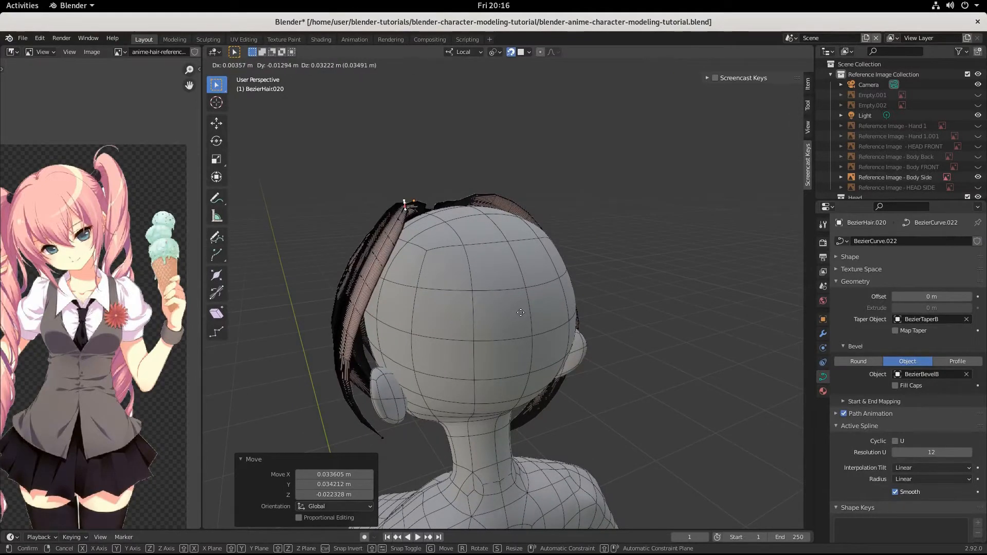
left_click(526, 319)
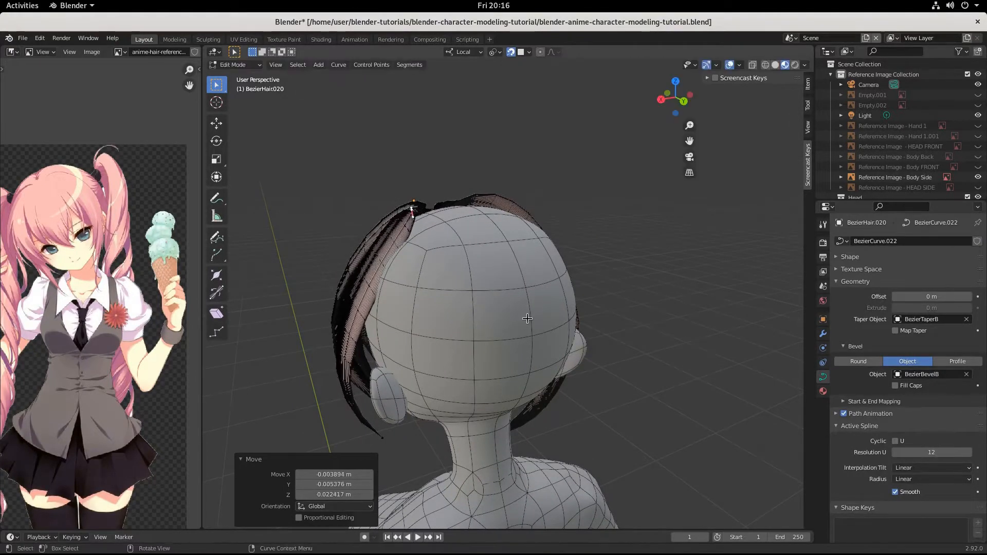
- Scale the root control point by 1.305 and rotate it by 156° in the rear view of the head
key("s")
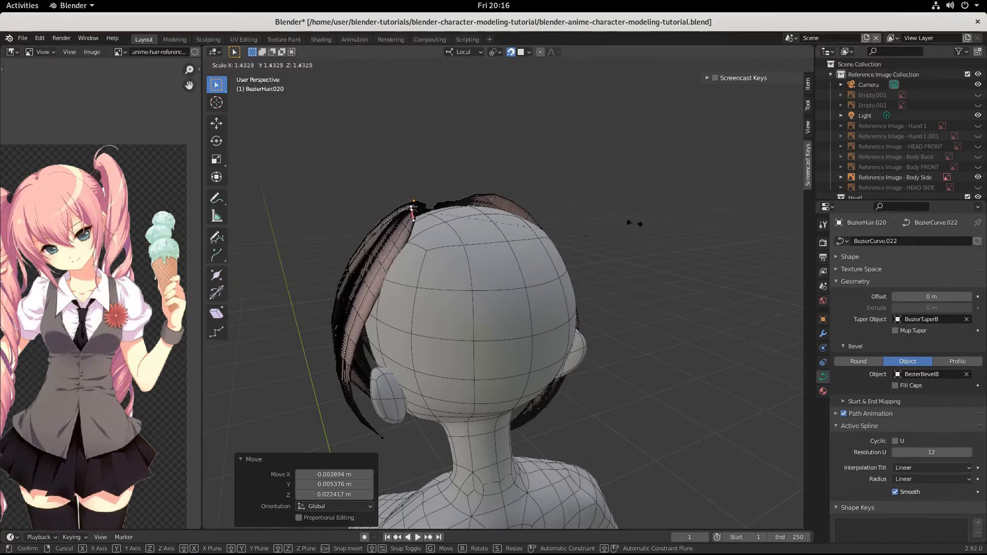
left_click(615, 163)
key("r")
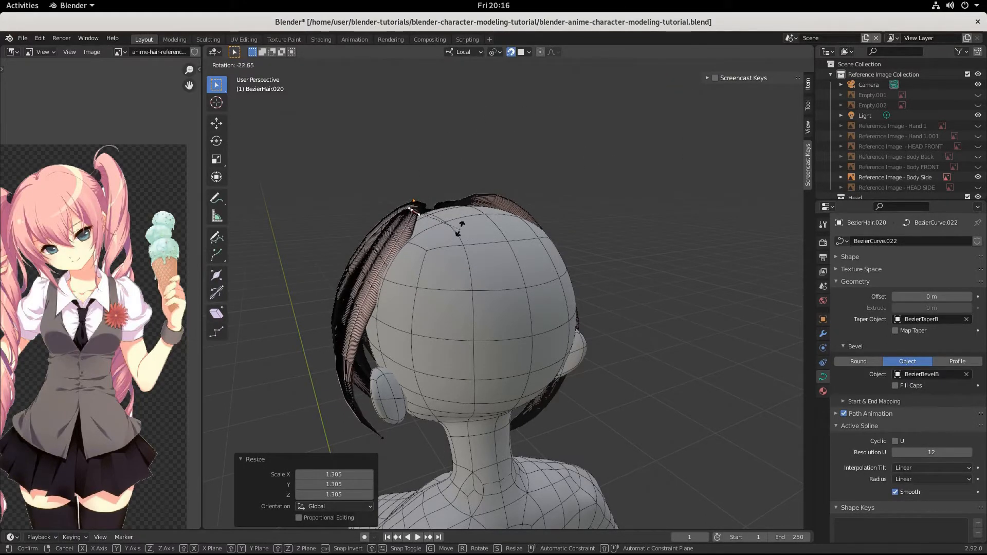
left_click(351, 186)
- Fit the root point against the crown, moving it by X -0.013139, Y -0.010753, Z 0.007466 m and by -0.016573, 0.015955, -0.004981 m
scroll(504, 244, "up", 3)
middle_click_drag(487, 256, 601, 284)
key("g")
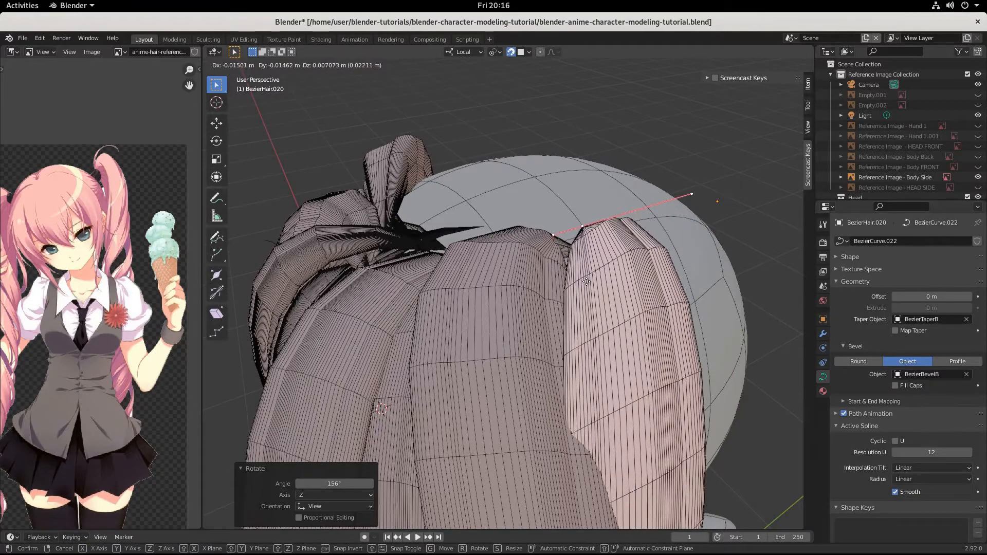
left_click(585, 286)
middle_click_drag(683, 334, 503, 356)
key("g")
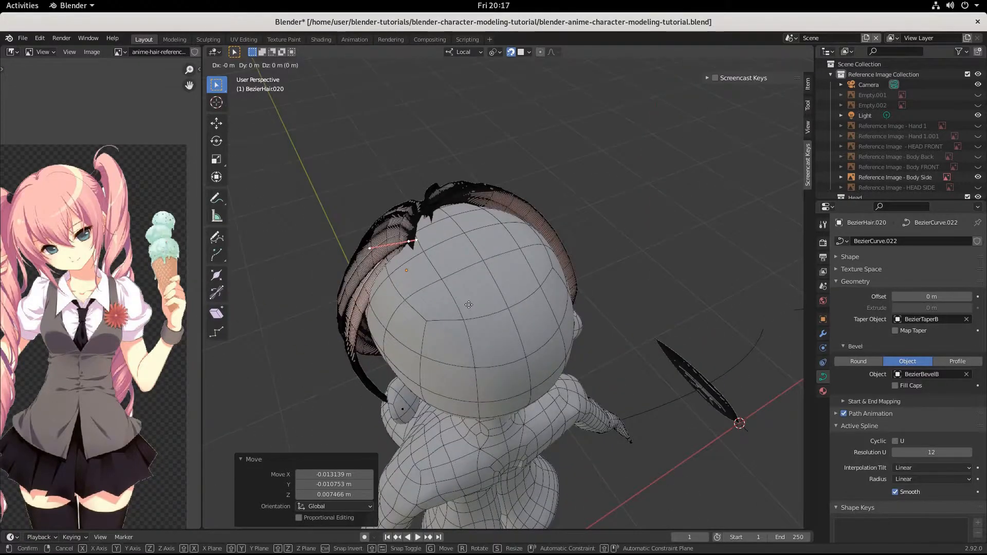
left_click(485, 311)
- Move the side strand's tip control point by X -0.002499, Y 0.016026, Z -0.02056 m and rotate it by -10° in the side view
middle_click_drag(485, 311, 525, 271)
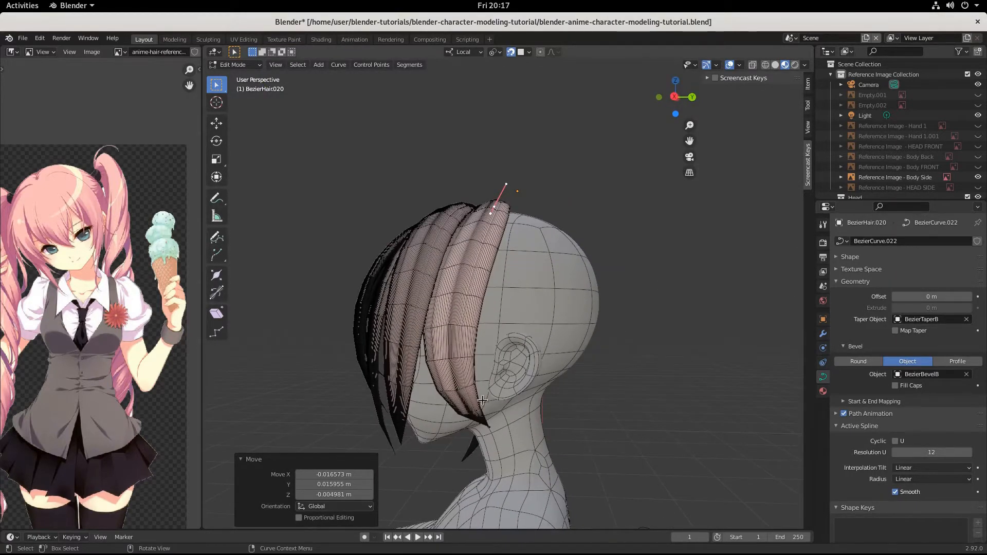
right_click(489, 426, "ctrl")
key("g")
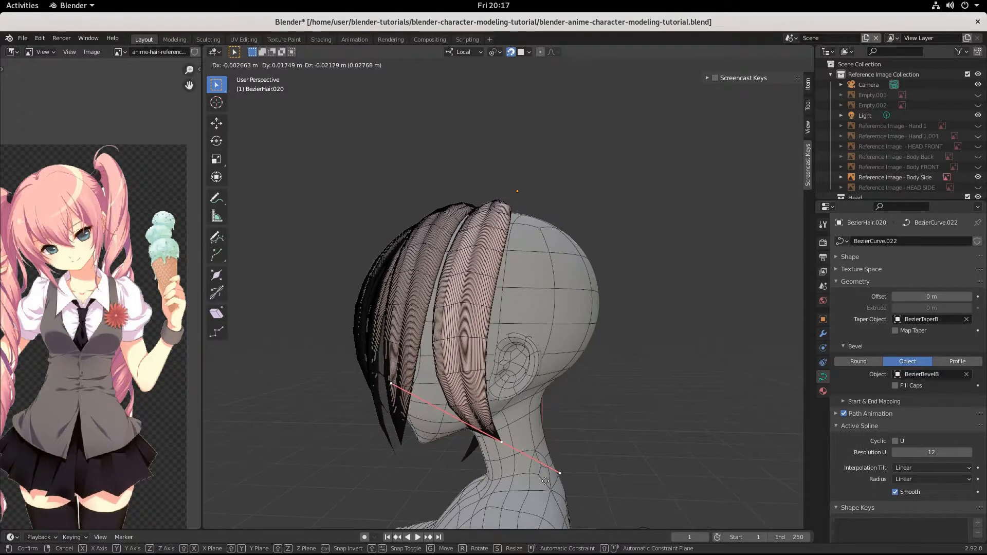
left_click(544, 479)
key("r")
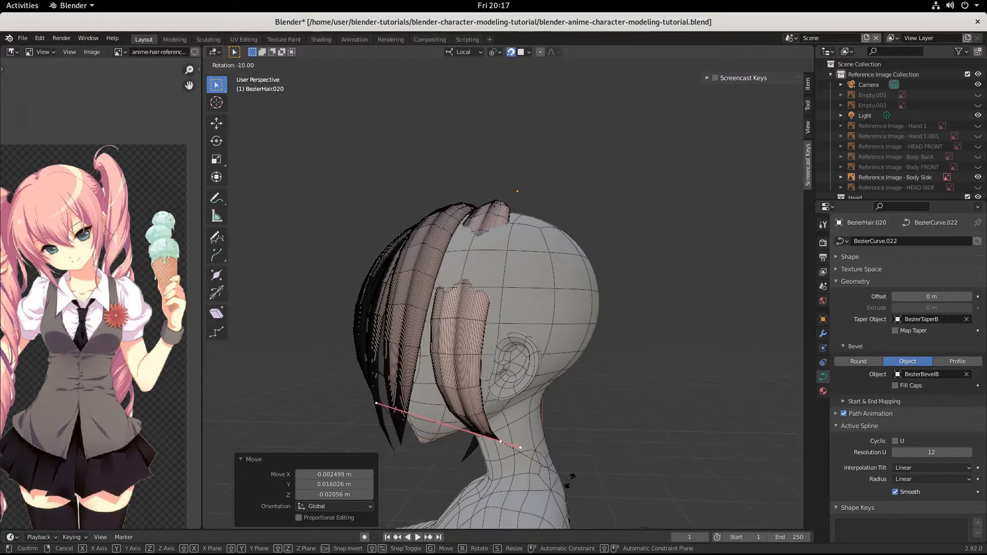
left_click(565, 478)
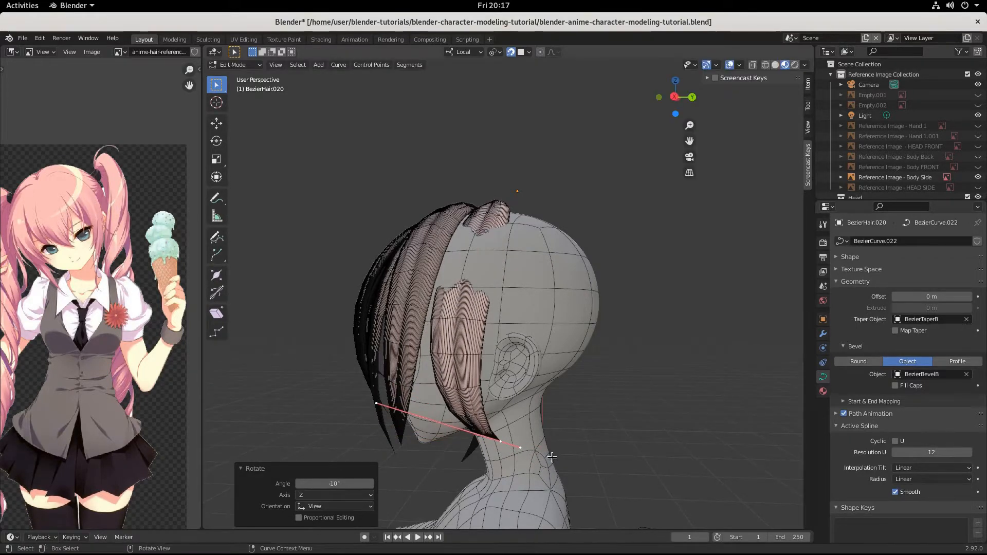
- Move the tip point by X 0.002396, Y 0.00193, Z 0.045583 m, and again by 0.019848, 0.021467, 0.007224 m
key("g")
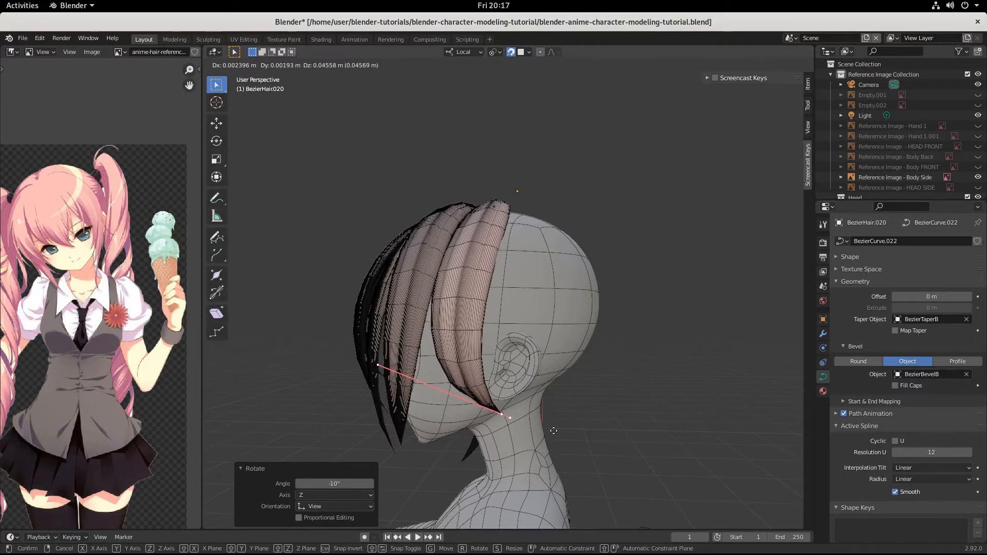
left_click(554, 431)
middle_click_drag(553, 430, 634, 425)
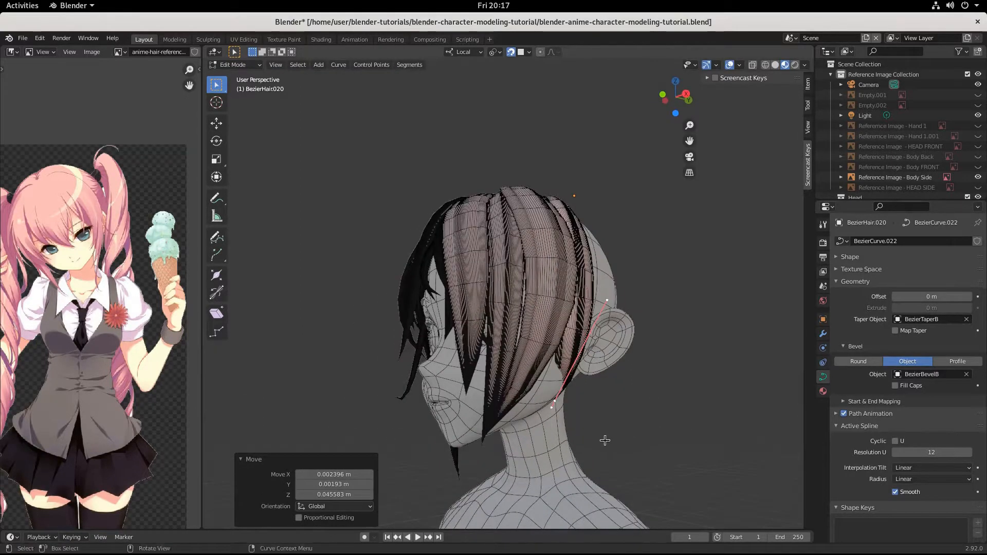
key("g")
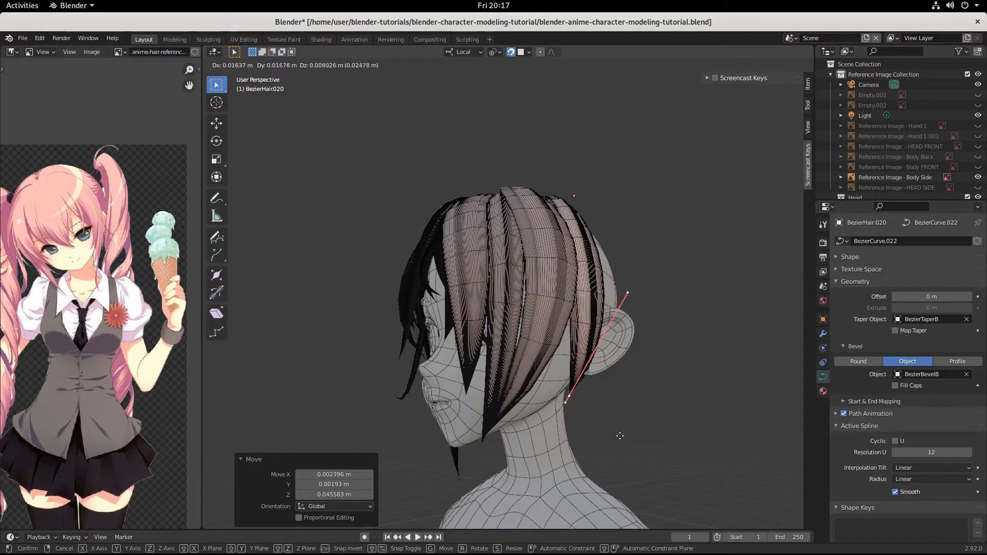
left_click(617, 438)
middle_click_drag(617, 438, 490, 281)
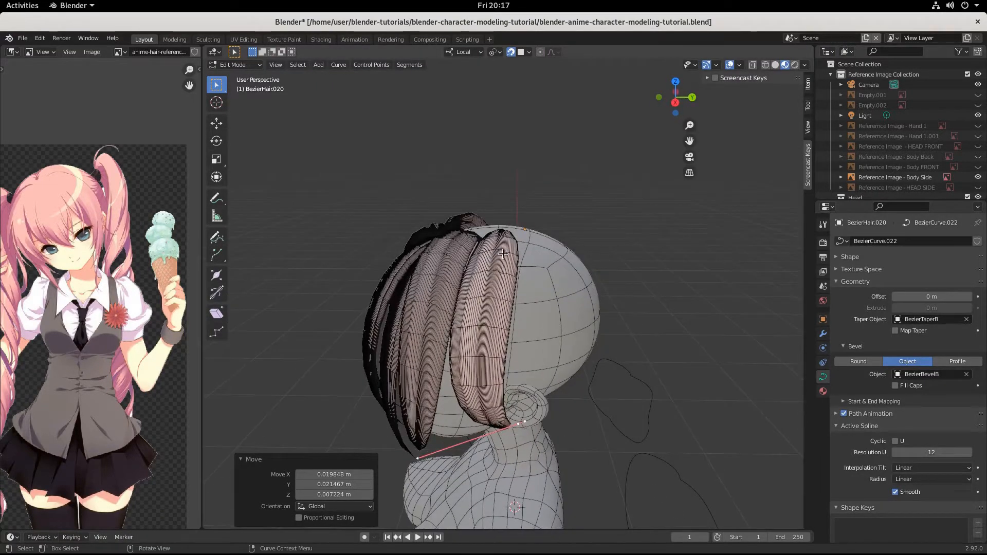
- Shift the strand's root control point at the crown by X 0.000913, Y -0.004908, Z -0.002326 m
left_click(500, 242)
key("g")
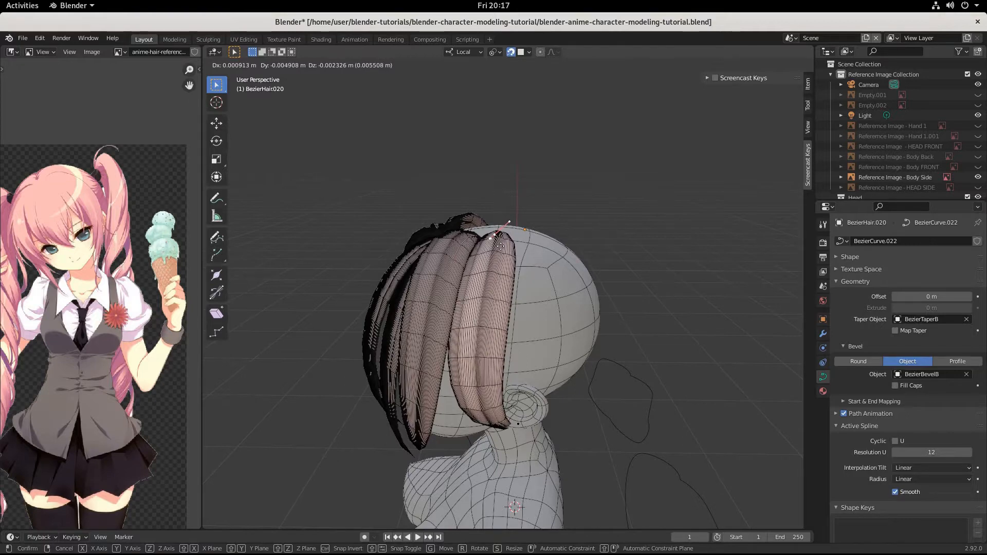
left_click(500, 246)
middle_click_drag(501, 247, 532, 343)
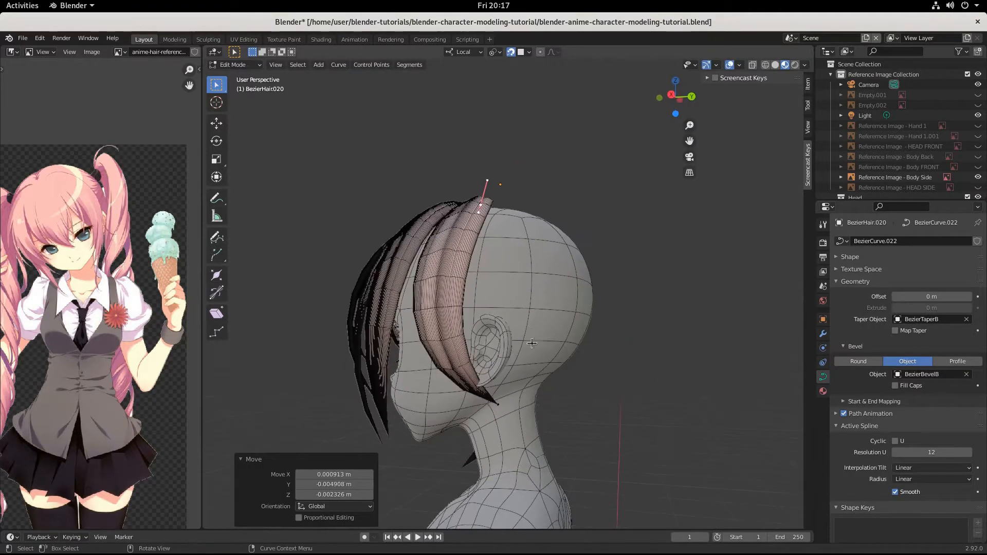
- Move the tip point by X 0.00484, Y -0.017794, Z 0.000791 m, and again in the rear view by 0.018967, -0.015425, -0.028868 m
left_click(500, 404)
key("g")
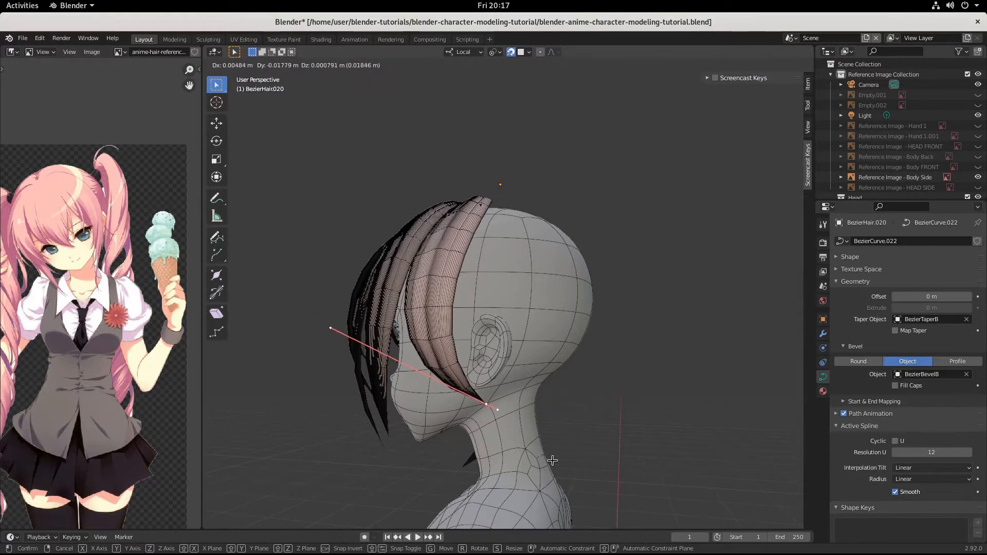
left_click(553, 460)
middle_click_drag(552, 460, 482, 464)
key("g")
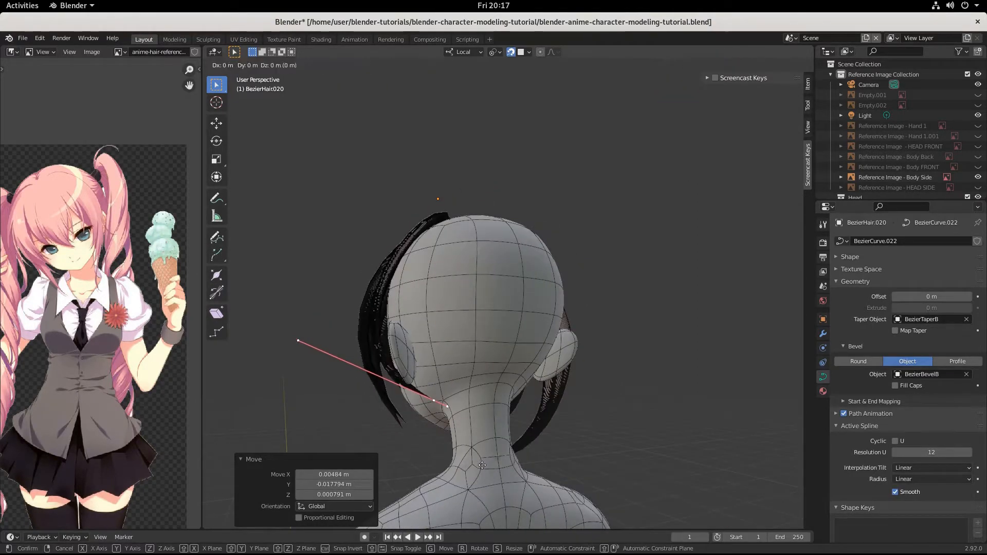
left_click(468, 482)
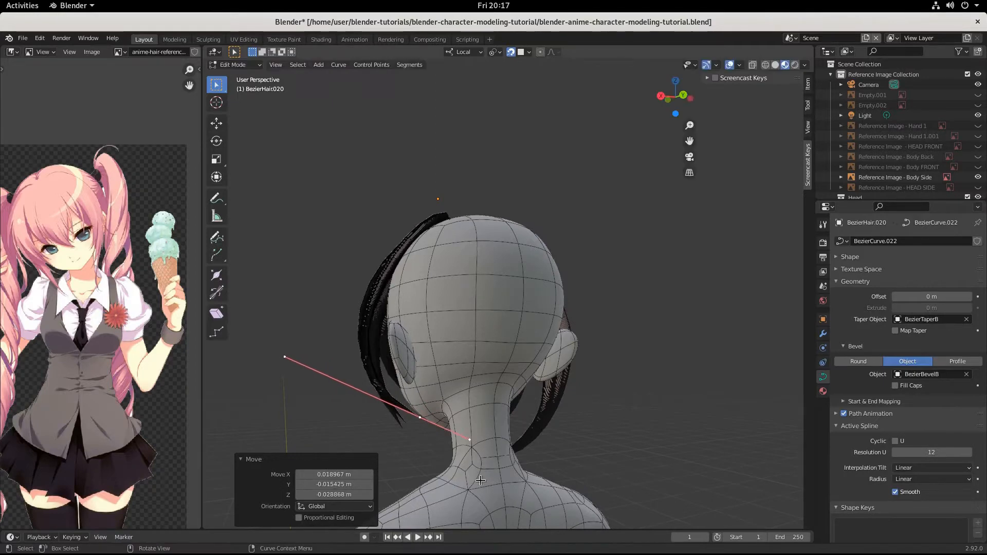
- Rotate the tip point by 9.03° in the rear view of the head and by -3.87° in the side view
key("r")
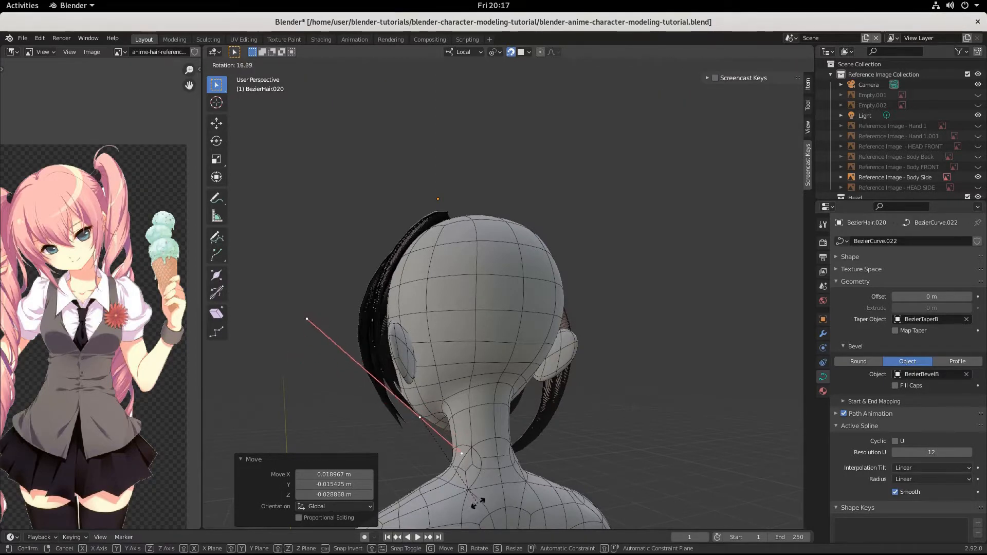
left_click(470, 457)
middle_click_drag(470, 458, 604, 472)
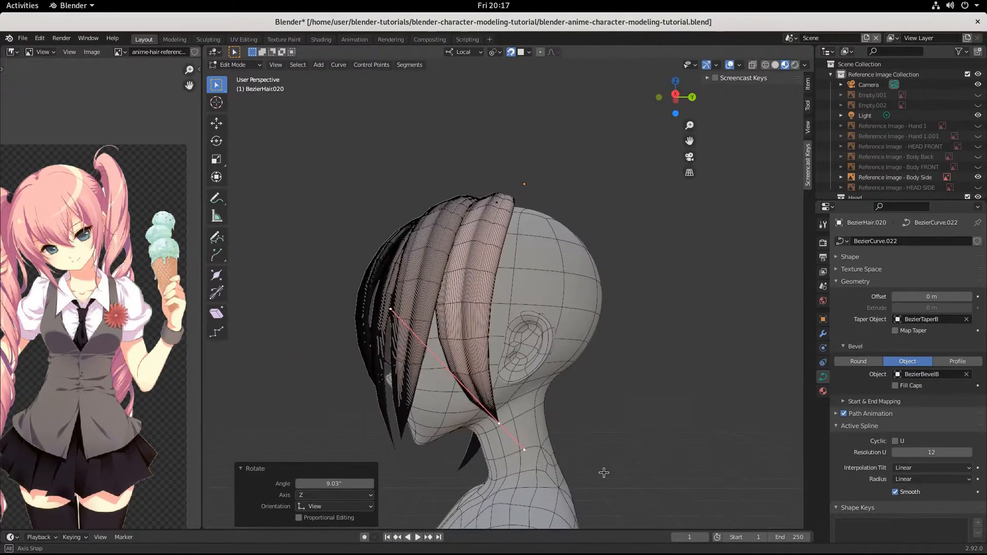
key("r")
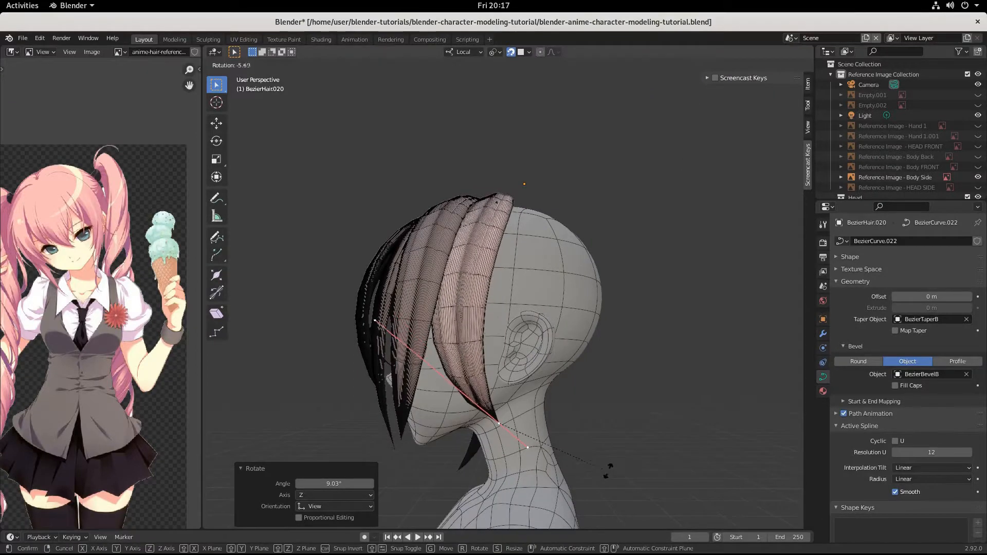
left_click(612, 478)
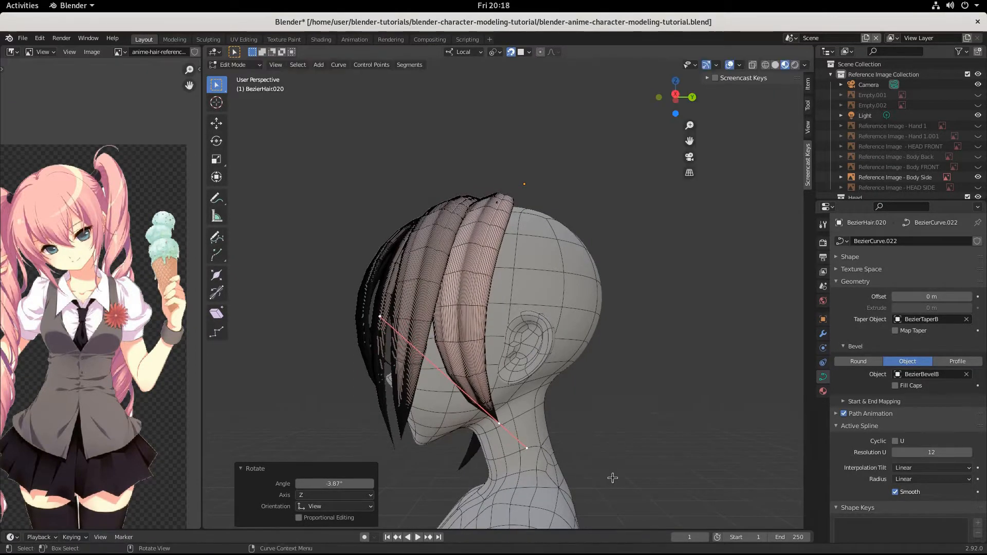
mouse_move(622, 478)
middle_mouse_down()
mouse_move(665, 467)
mouse_move(698, 491)
mouse_move(699, 467)
mouse_move(630, 481)
middle_mouse_up()
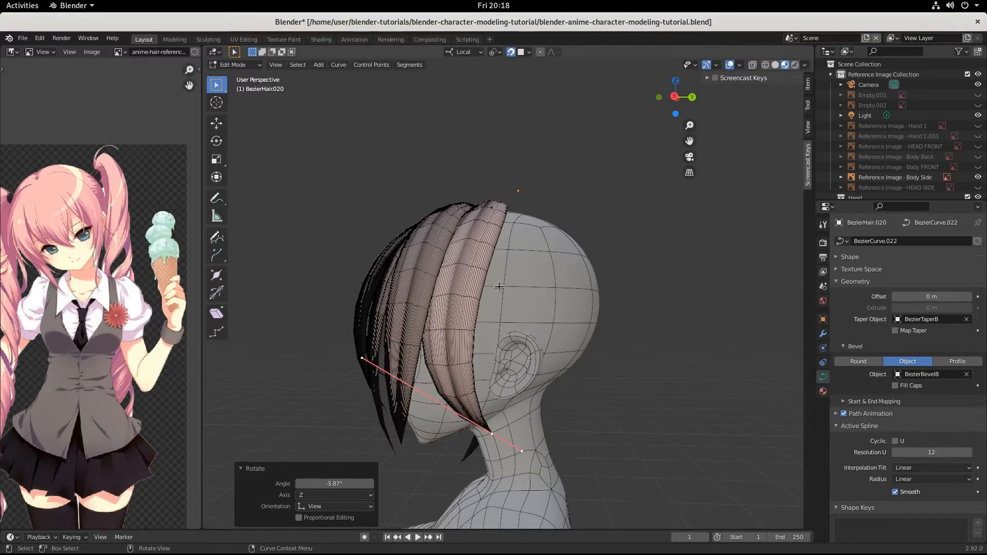
- Subdivide the strand with one cut between its root and tip, and rotate the whole strand slightly toward the ear
middle_click_drag(520, 335, 484, 395)
middle_click_drag(529, 250, 506, 373)
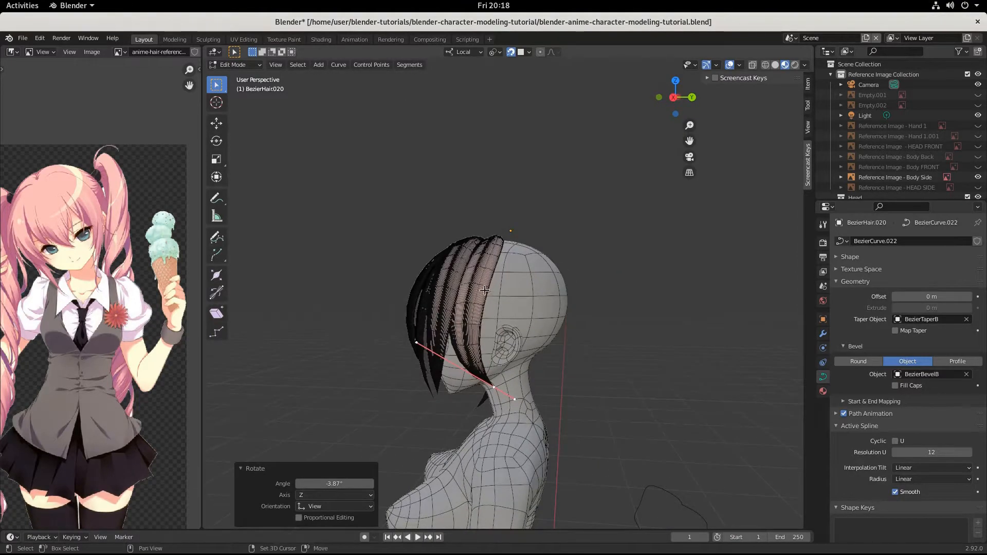
left_click(498, 244, "shift")
right_click(492, 271)
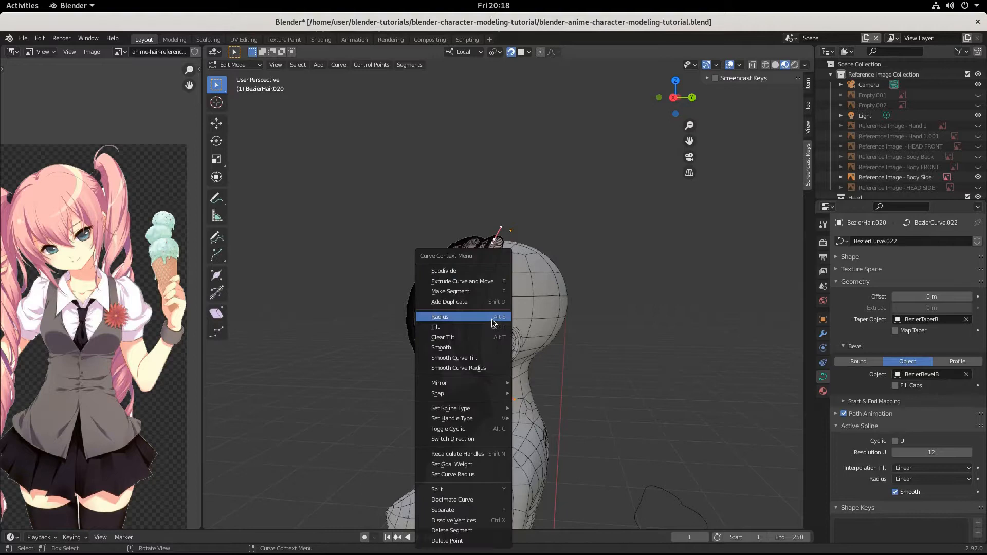
left_click(479, 271)
scroll(502, 320, "up", 1)
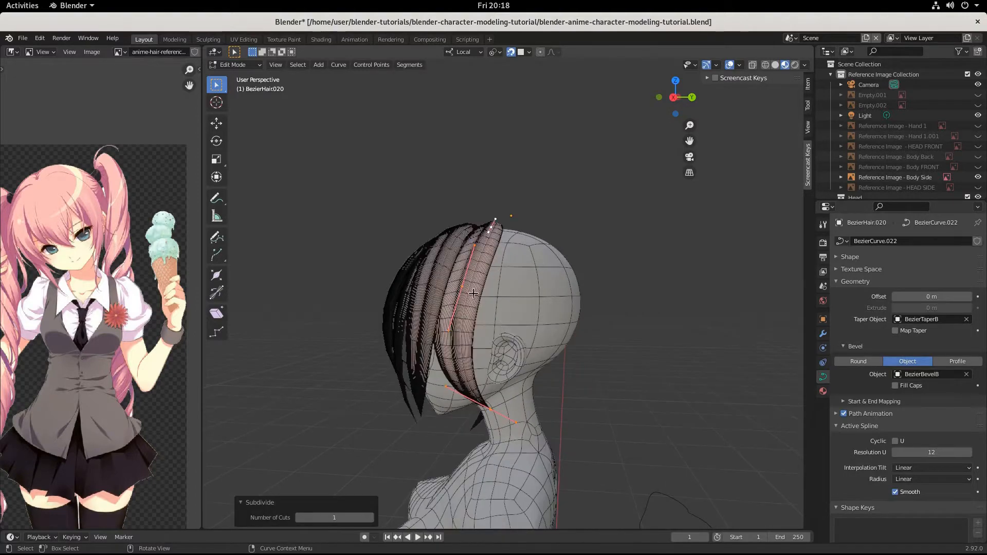
key("r")
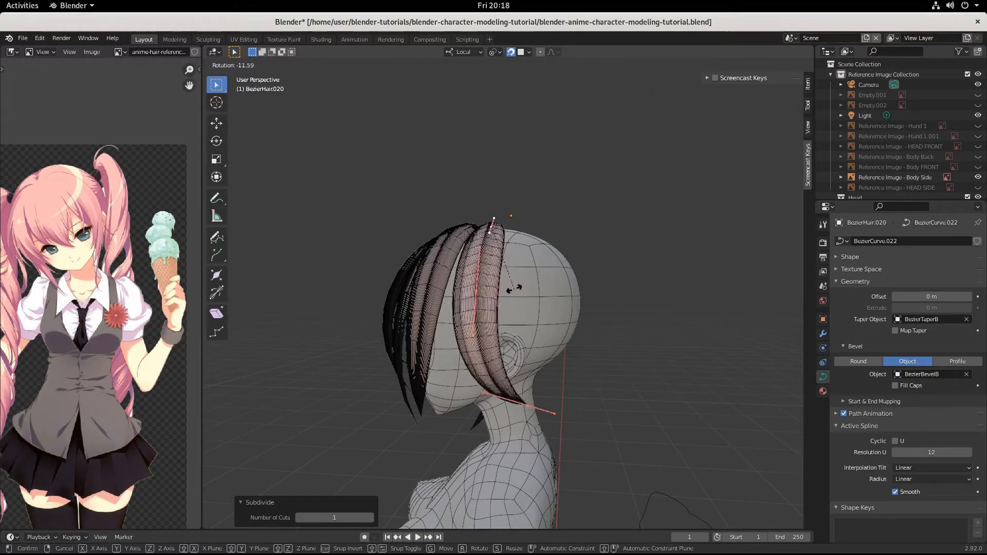
left_click(515, 322)
- Adjust the strand's middle control point by rotating it 11.4°, scaling it by 0.893 and rotating it by -12° in the side view
left_click(490, 314)
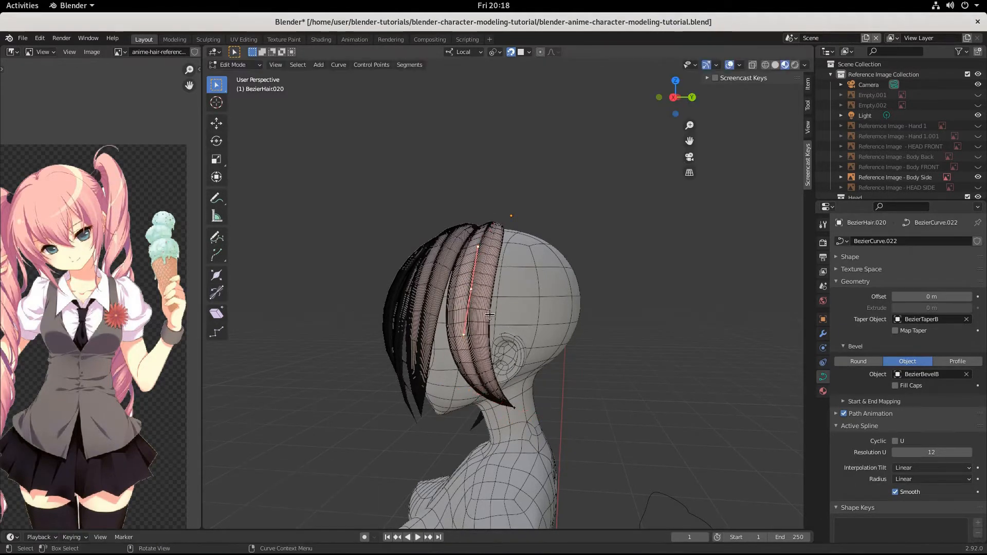
key("r")
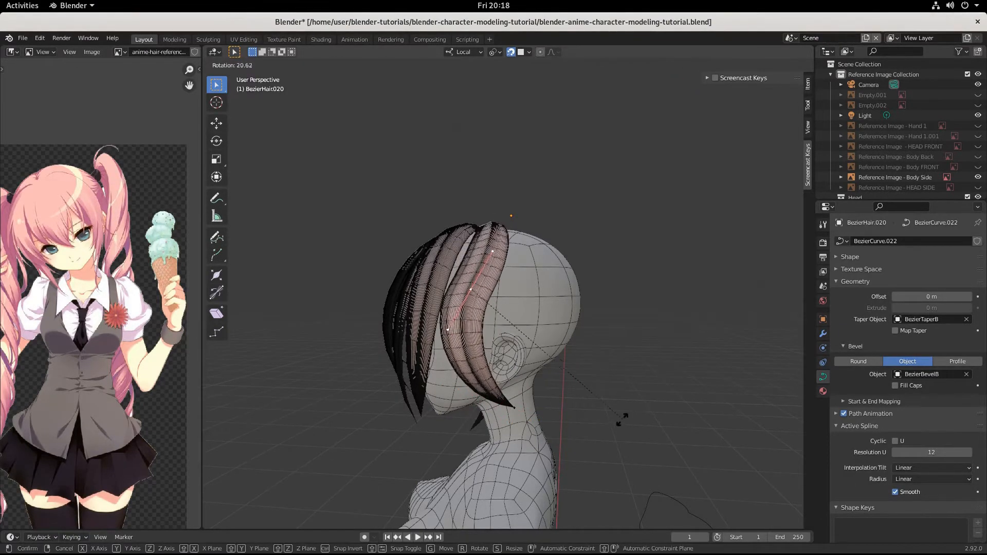
left_click(650, 399)
key("s")
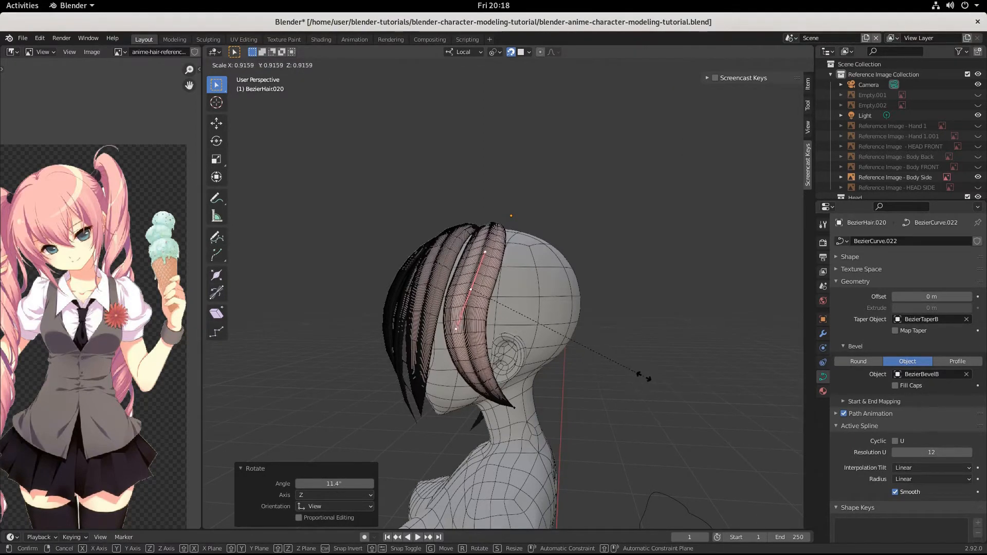
left_click(651, 343)
key("r")
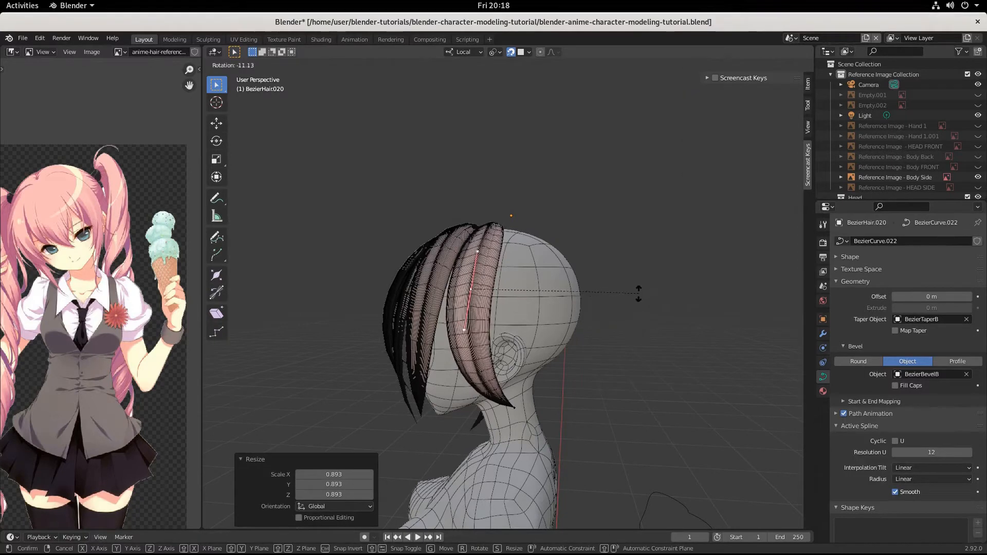
left_click(639, 292)
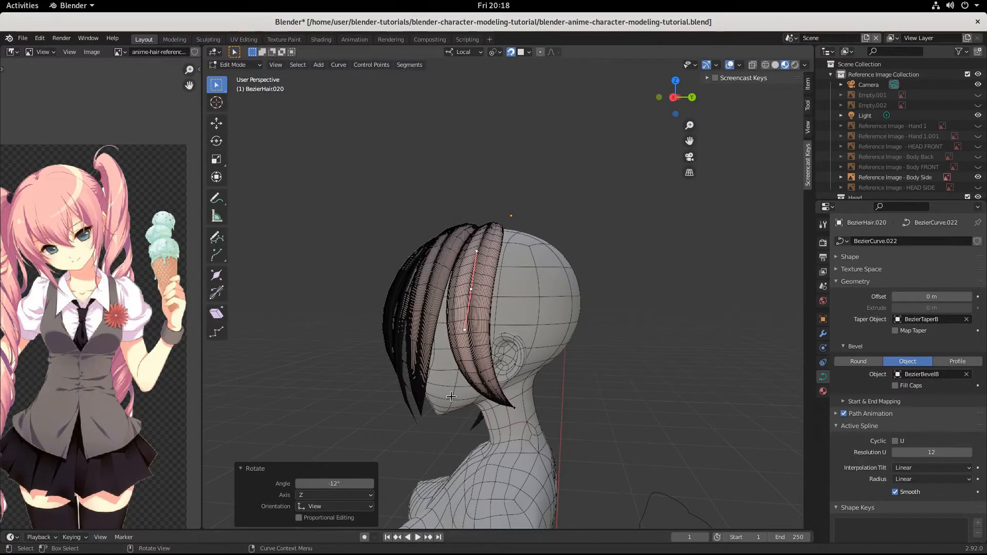
- Move the strand's root control point closer to the neighbouring strand by X 0.002191, Y -0.007898, Z -0.003433 m
middle_click_drag(451, 396, 501, 412)
scroll(514, 278, "up", 3)
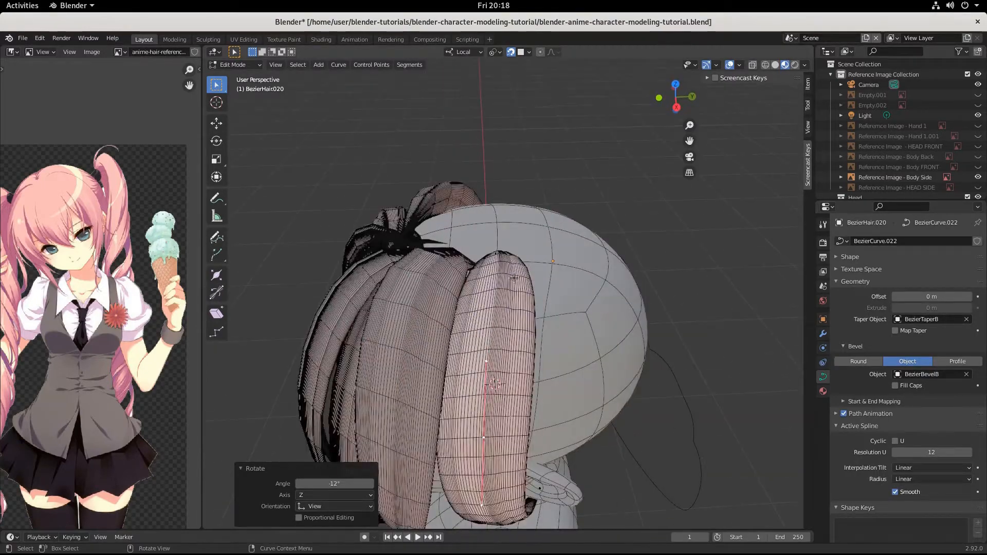
left_click(503, 280)
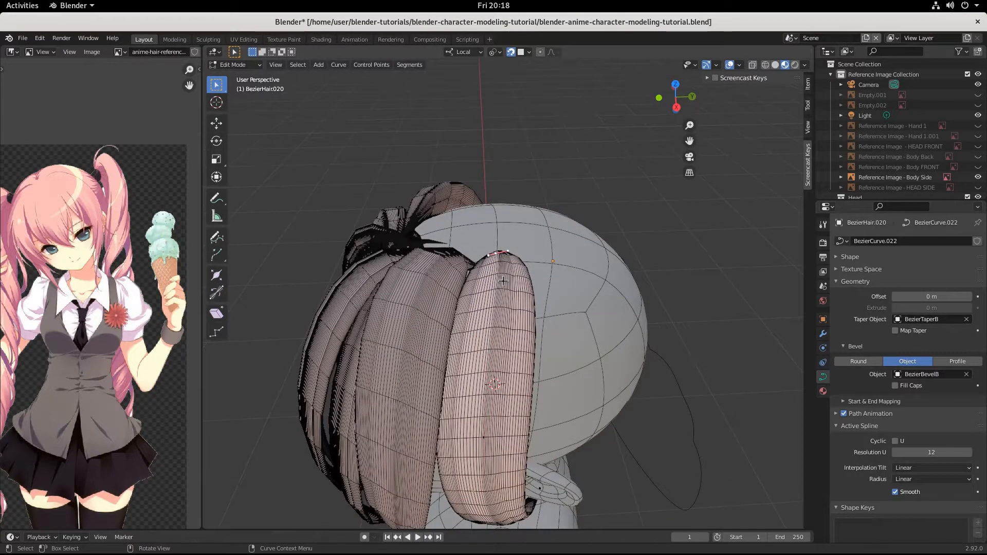
key("g")
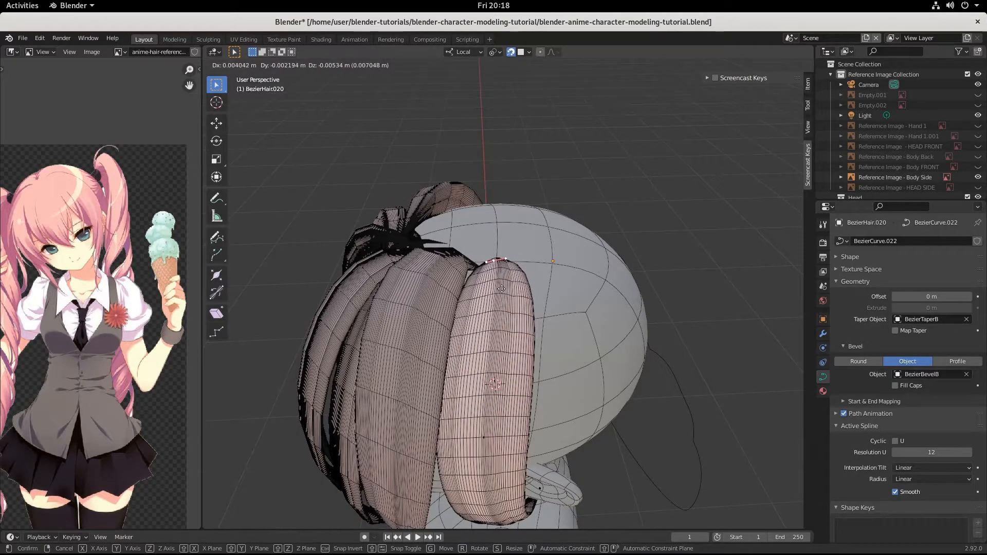
left_click(495, 288)
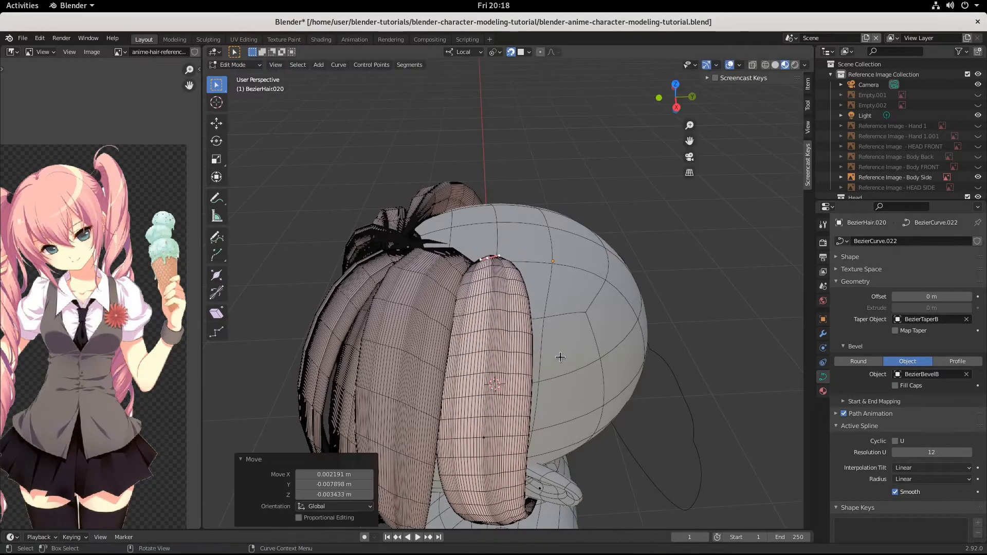
middle_click_drag(562, 352, 538, 361)
scroll(566, 296, "down", 3)
- Leave curve editing, duplicate the neighbouring strand BezierHair.019 and scale the copy to 0.6
left_click(484, 268)
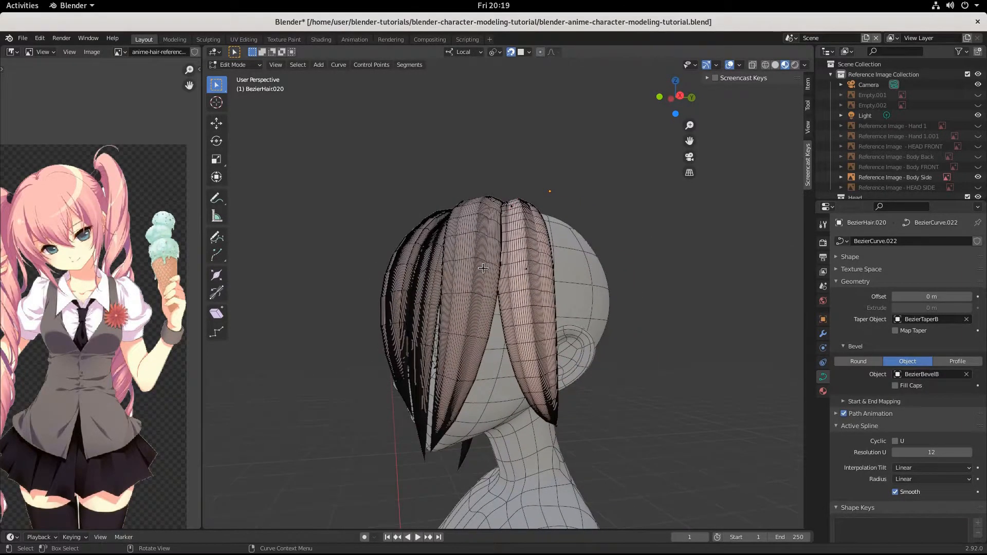
key("Tab")
left_click(483, 272)
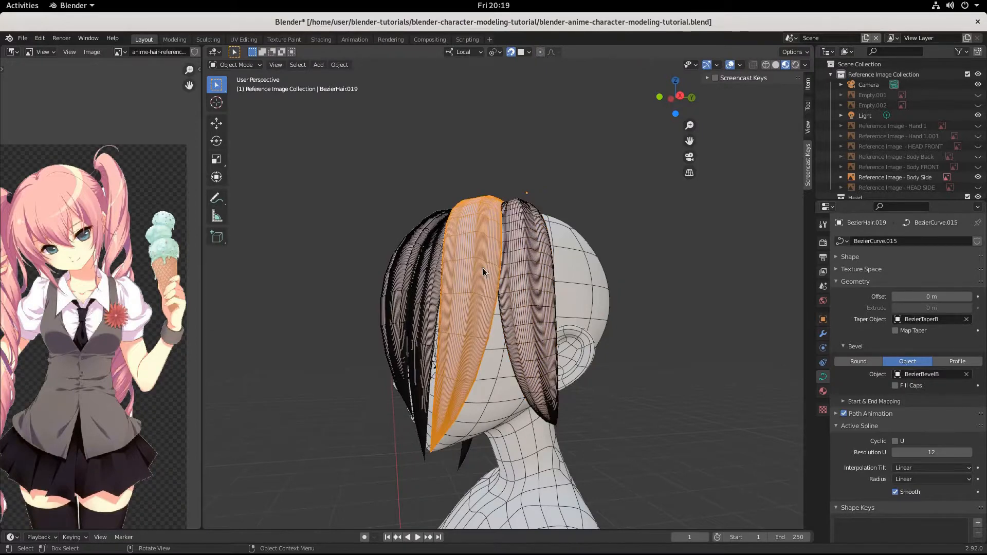
key("shift+d")
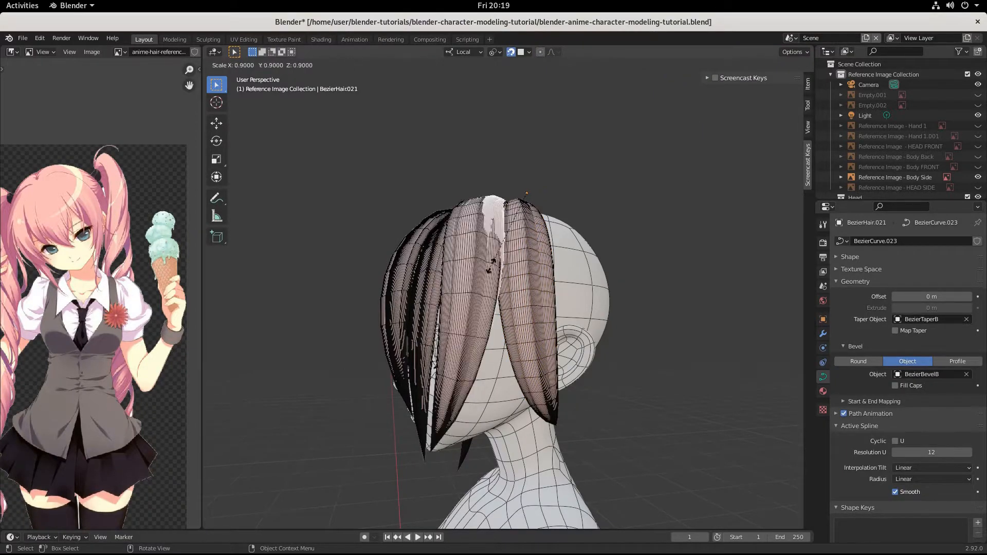
left_click(511, 247)
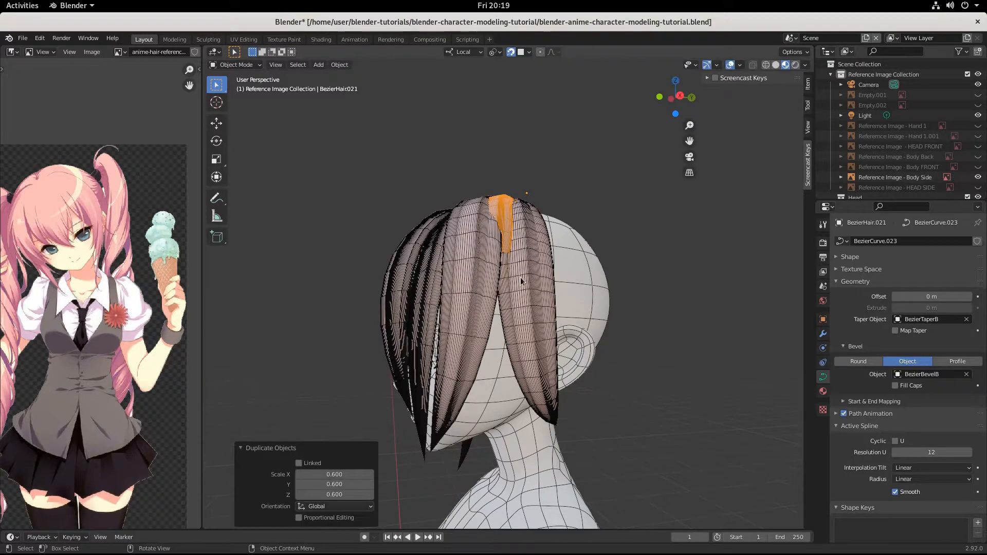
- Try to fit the small strand copy into the gap between the two side strands by moving it down and rotating it -19.9°
key("g")
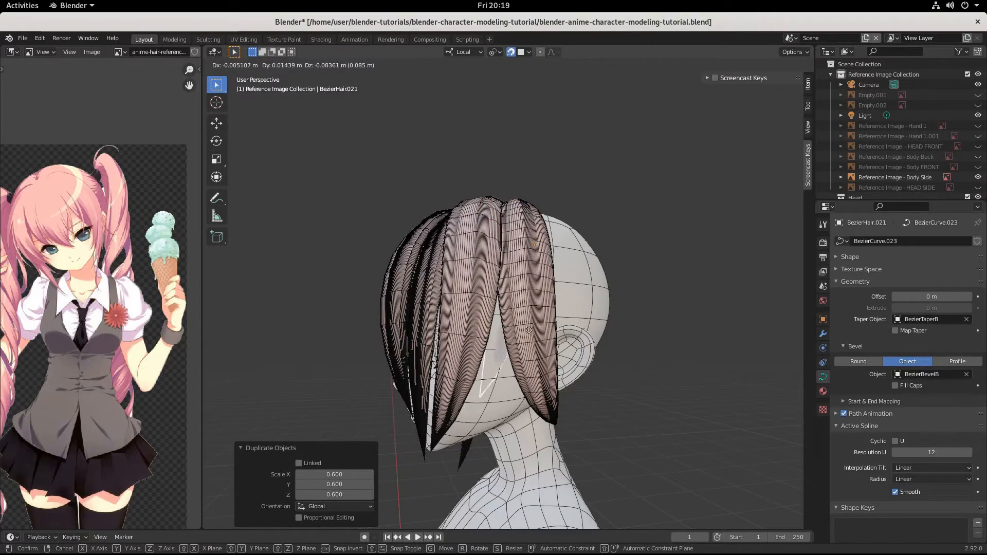
left_click(520, 309)
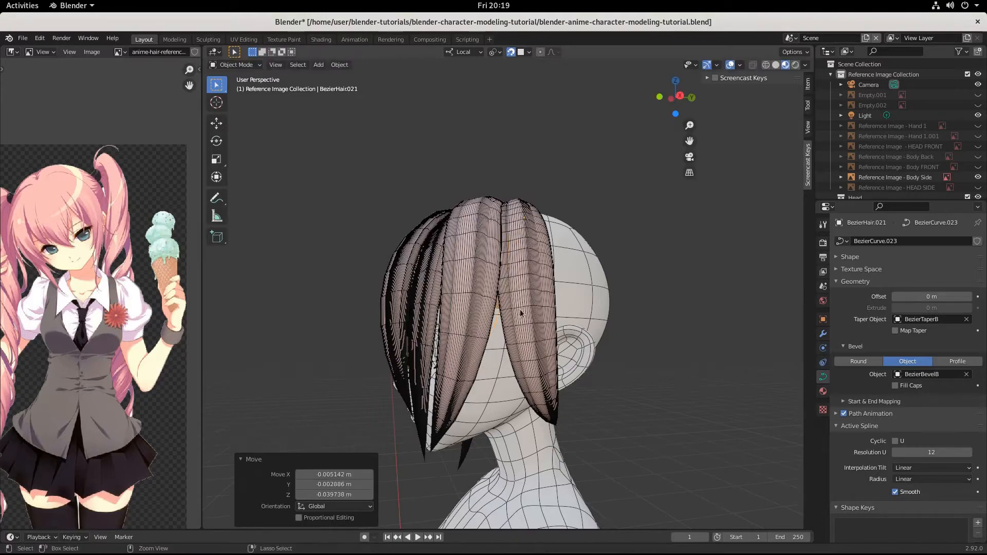
middle_click_drag(519, 310, 639, 454)
key("r")
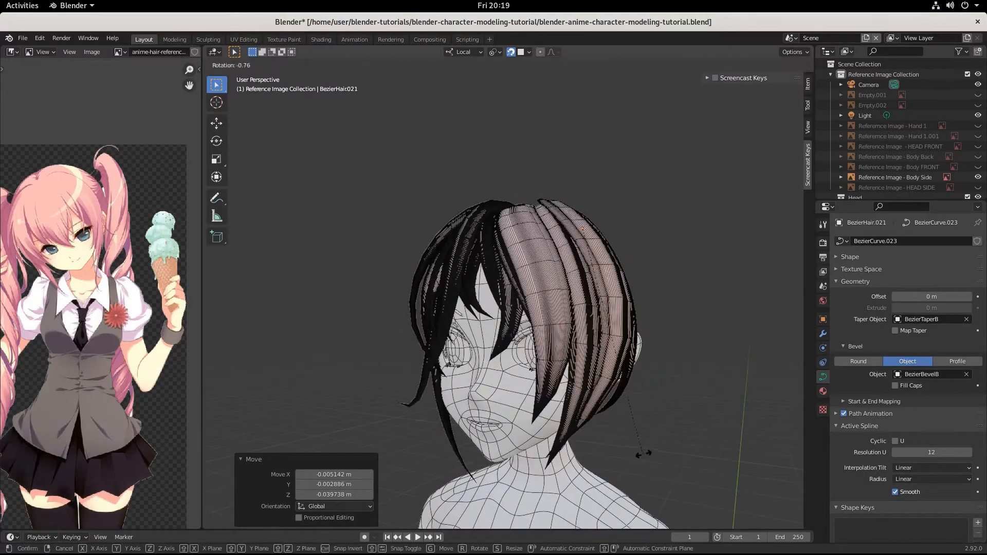
left_click(689, 411)
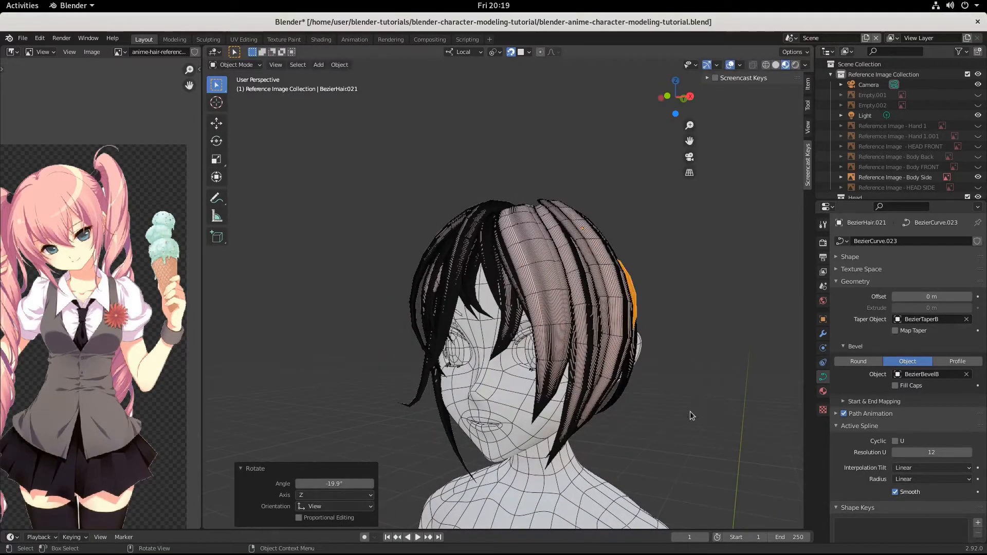
middle_click_drag(690, 411, 616, 421)
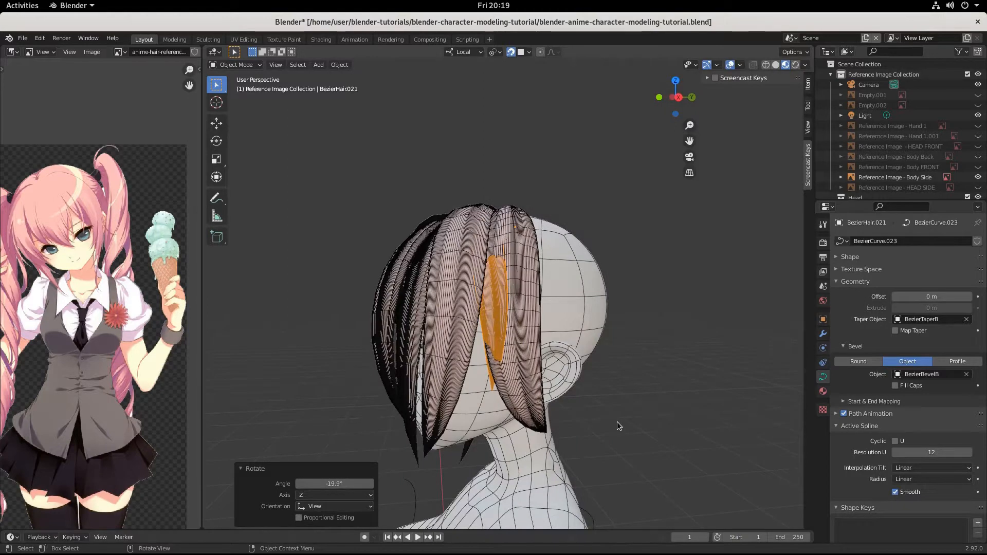
key("g")
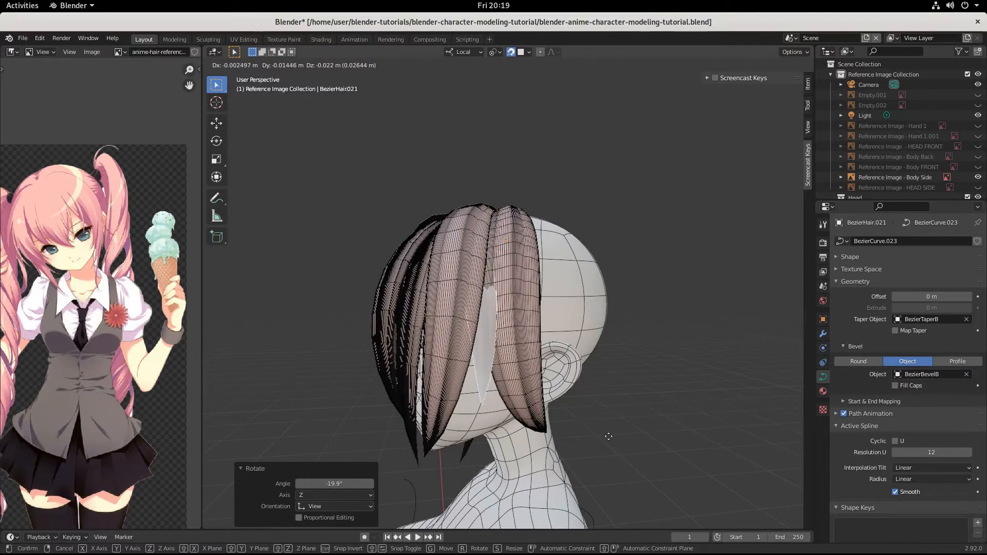
left_click(616, 440)
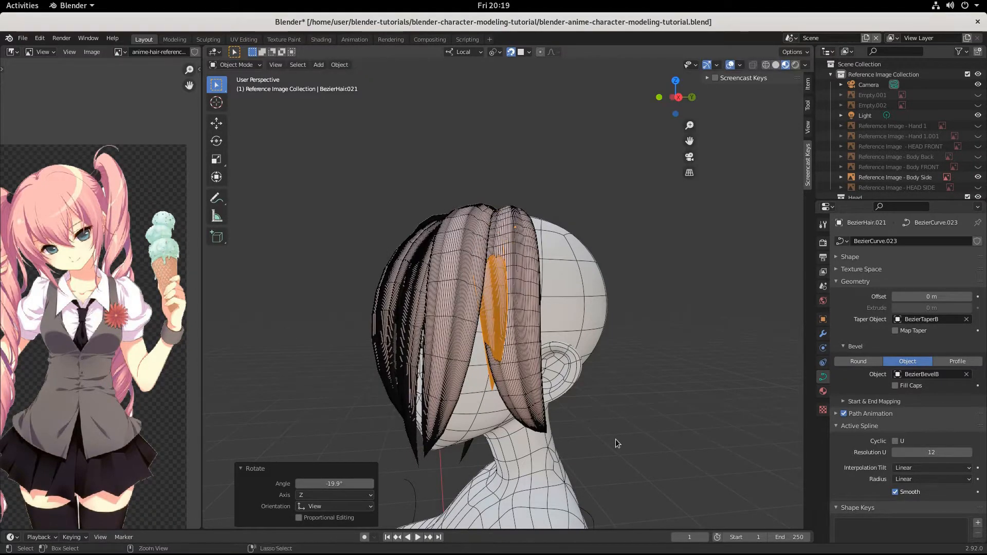
- Delete the small strand copy and set the taper object of BezierHair.020, the strand nearest the ear, to BezierTaperA
key("Delete")
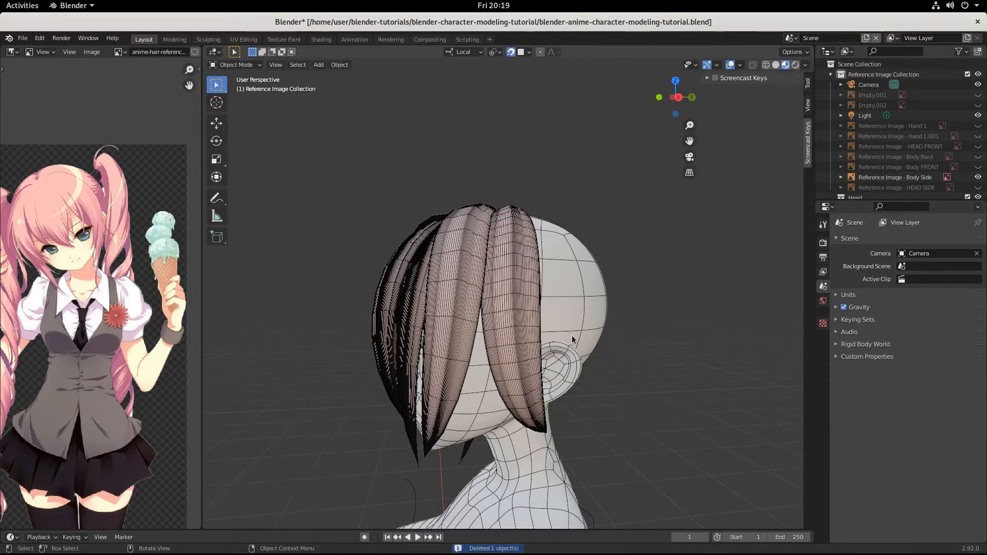
left_click(510, 318)
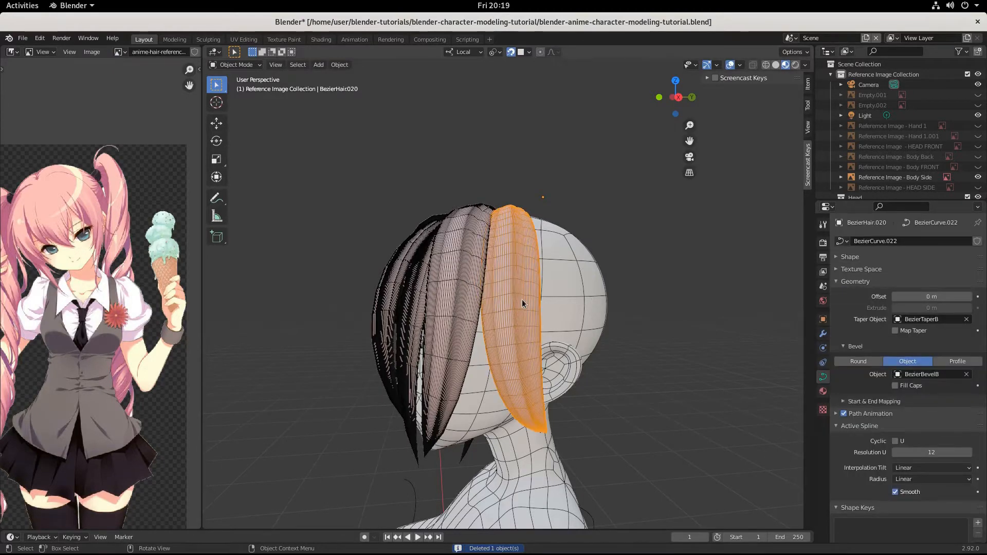
left_click(967, 319)
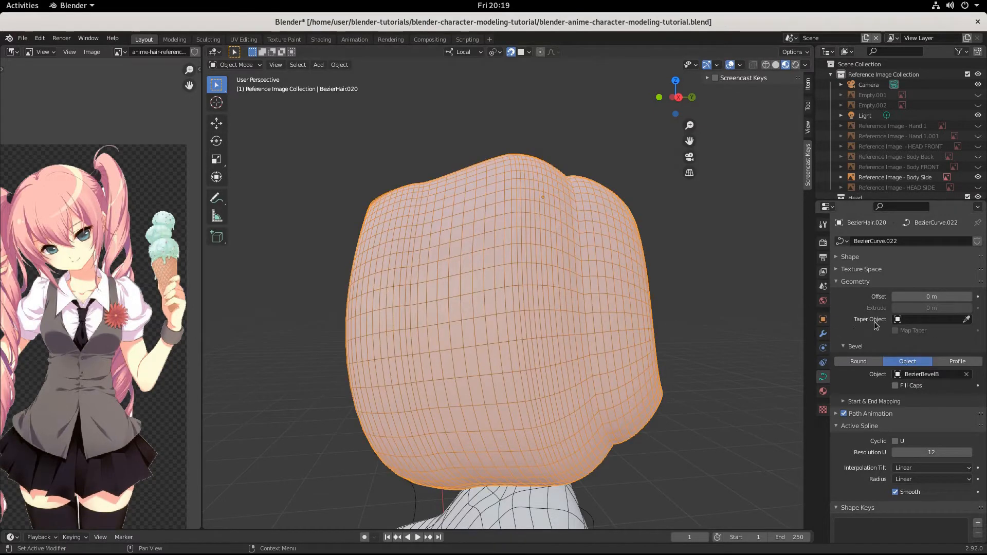
left_click(897, 320)
scroll(912, 421, "down", 10)
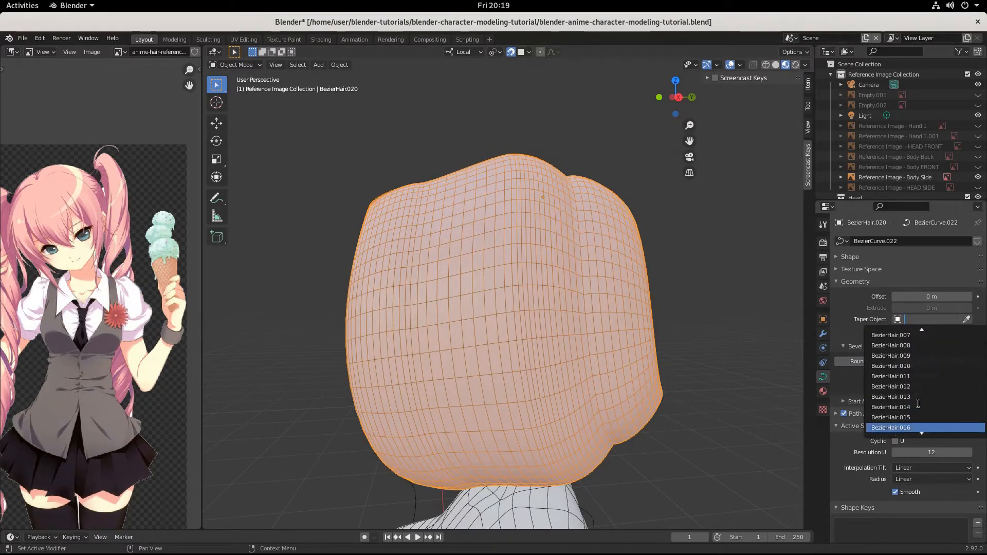
left_click(911, 418)
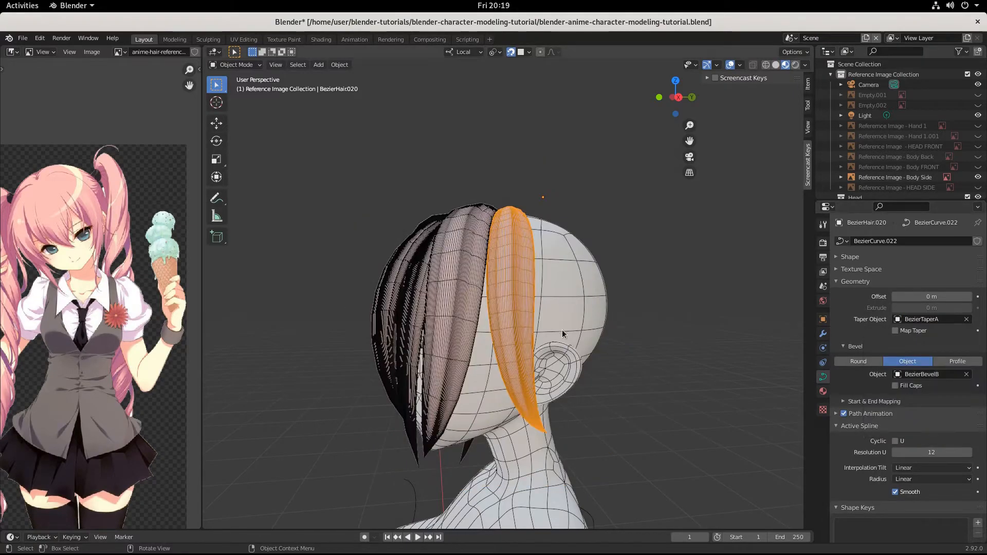
- Duplicate the strand nearest the ear and place the copy about 0.044 m forward, in the gap beside the neighbouring strand
mouse_move(504, 302)
middle_mouse_down()
mouse_move(467, 307)
mouse_move(461, 292)
mouse_move(479, 334)
mouse_move(477, 377)
mouse_move(493, 303)
mouse_move(434, 344)
mouse_move(500, 297)
mouse_move(486, 300)
middle_mouse_up()
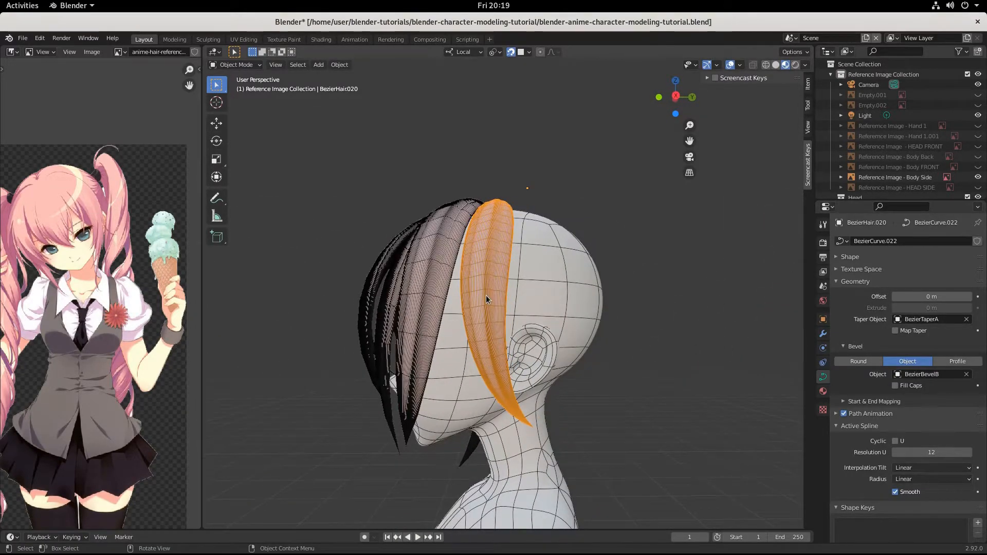
key("shift+d")
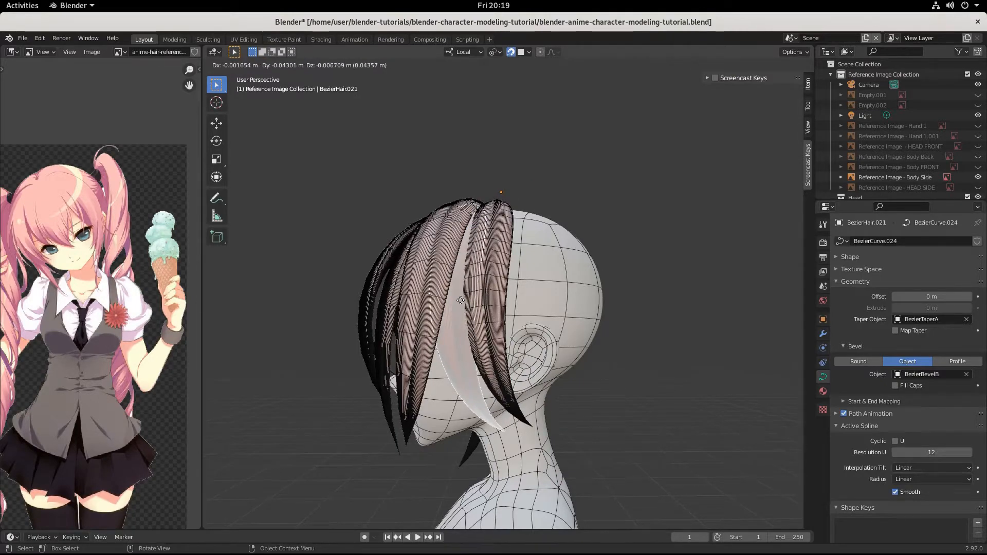
left_click(460, 300)
- Scale the new strand's root control point by 1.155 and move it by X -0.000207, Y 0.027546, Z 0.008405 m
middle_click_drag(459, 300, 505, 274)
key("Tab")
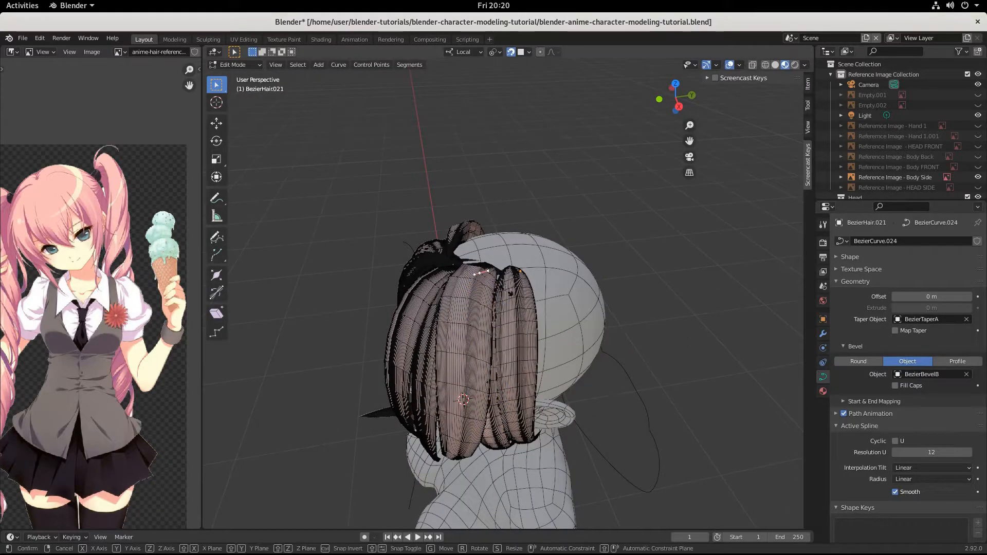
key("s")
key("g")
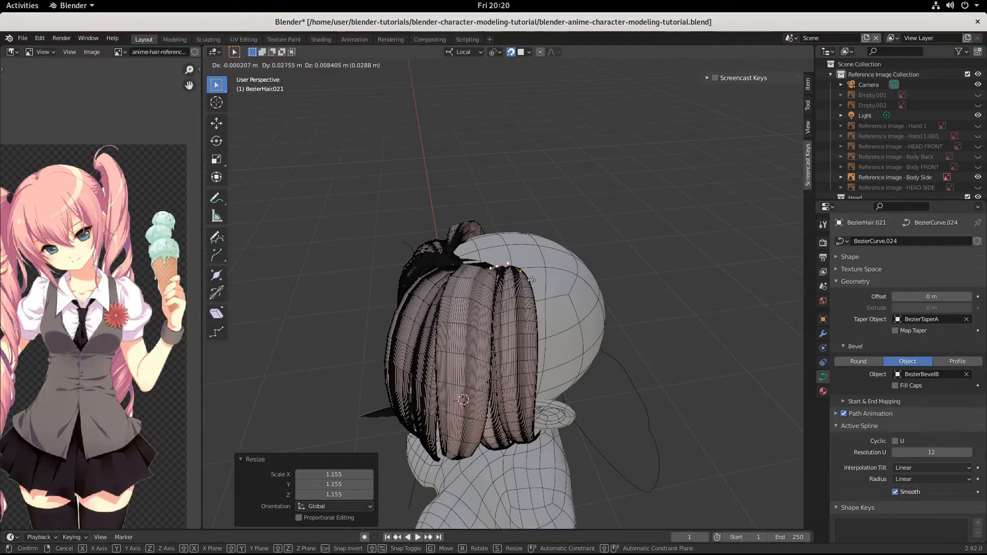
left_click(532, 280)
- Rotate the new strand's tip control point by -18.2°, scale it by 1.027 and move it by X 0.000638, Y -0.001525, Z 0.002087 m
middle_click_drag(532, 280, 510, 257)
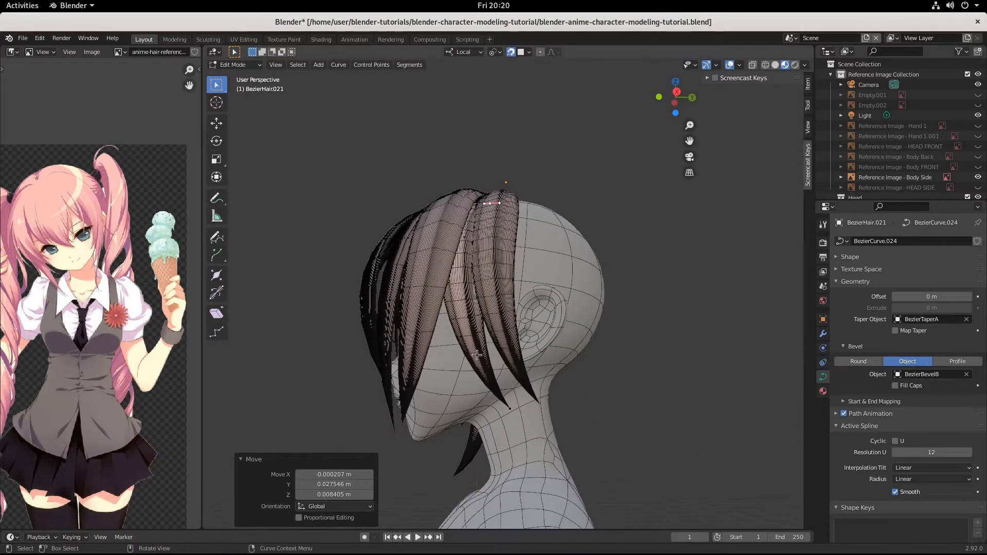
left_click(508, 408)
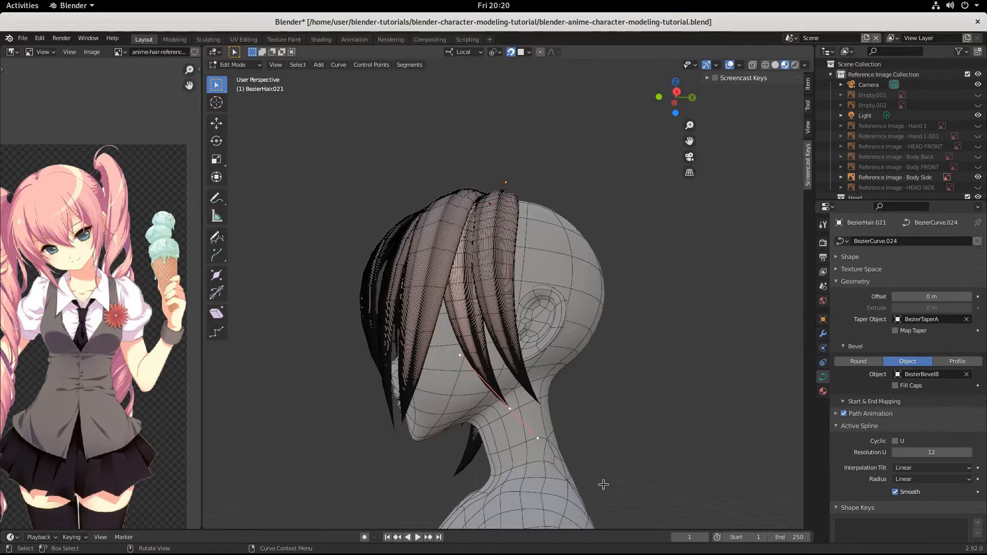
key("r")
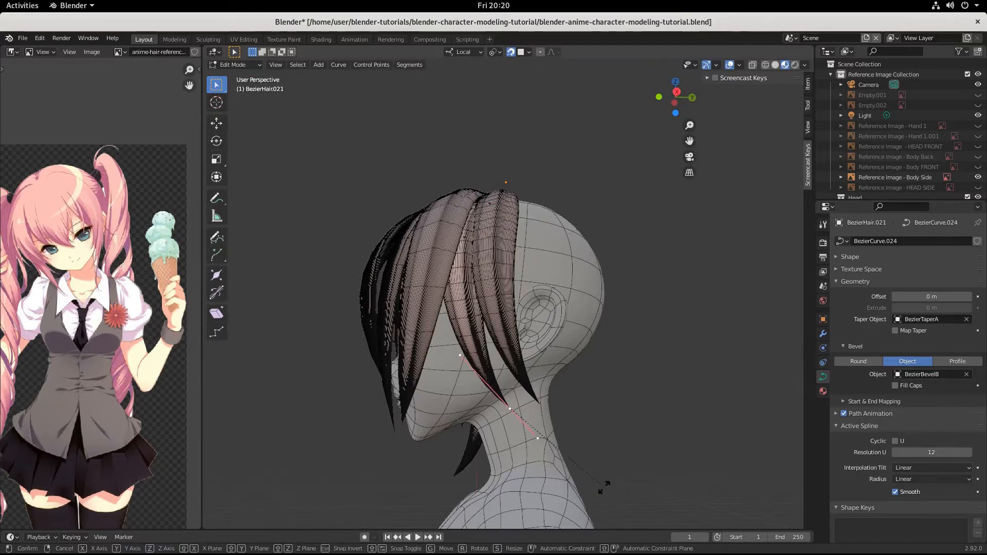
left_click(622, 452)
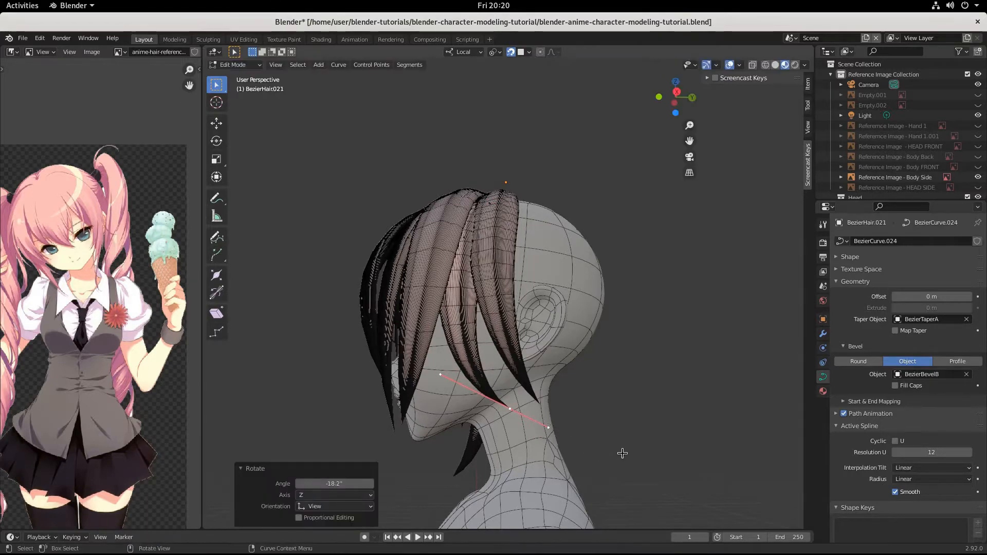
key("s")
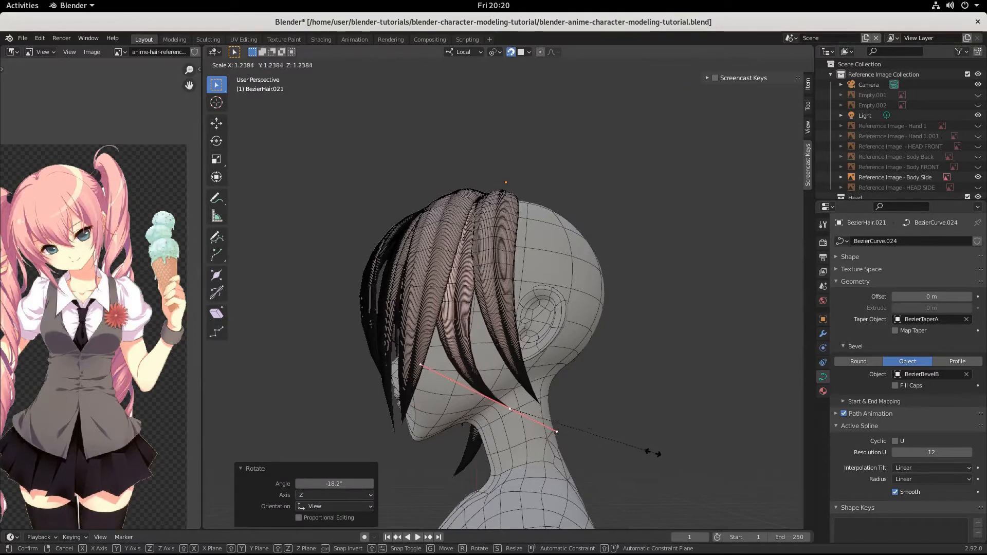
left_click(640, 430)
key("g")
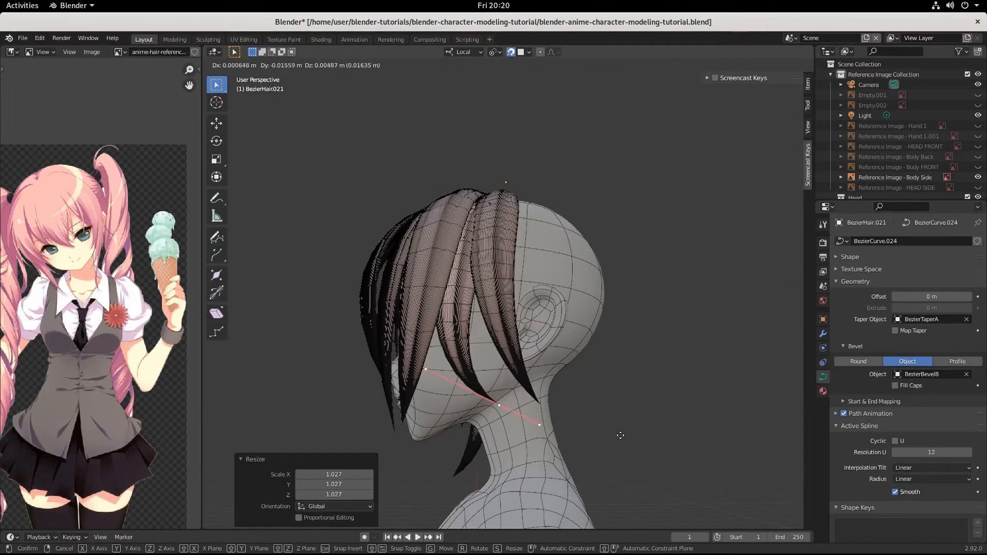
left_click(627, 435)
- Widen the whole strand BezierHair.020 by scaling it 1.378 along global Y, and shift it back toward the ear by about 0.013 m
middle_click_drag(628, 436, 492, 396)
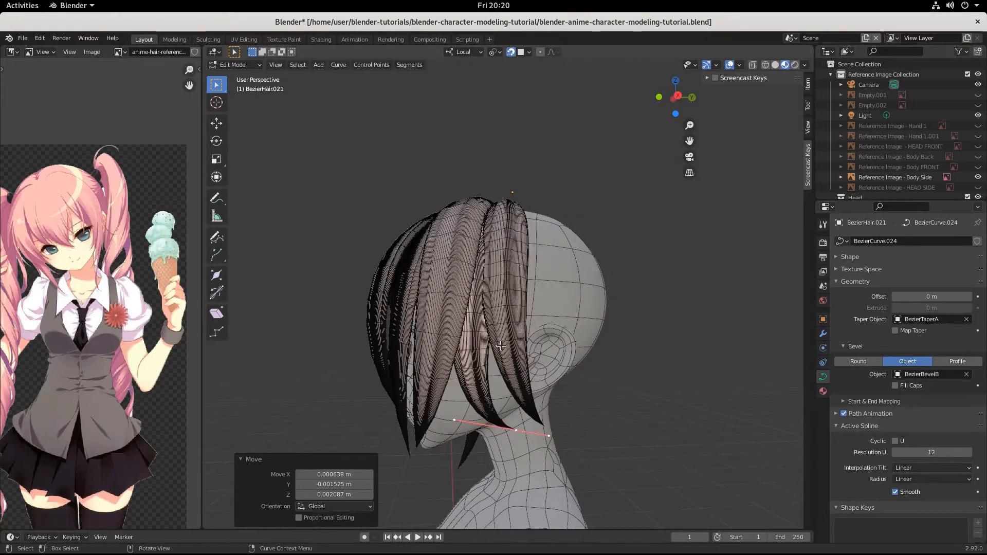
left_click(505, 312)
key("Tab")
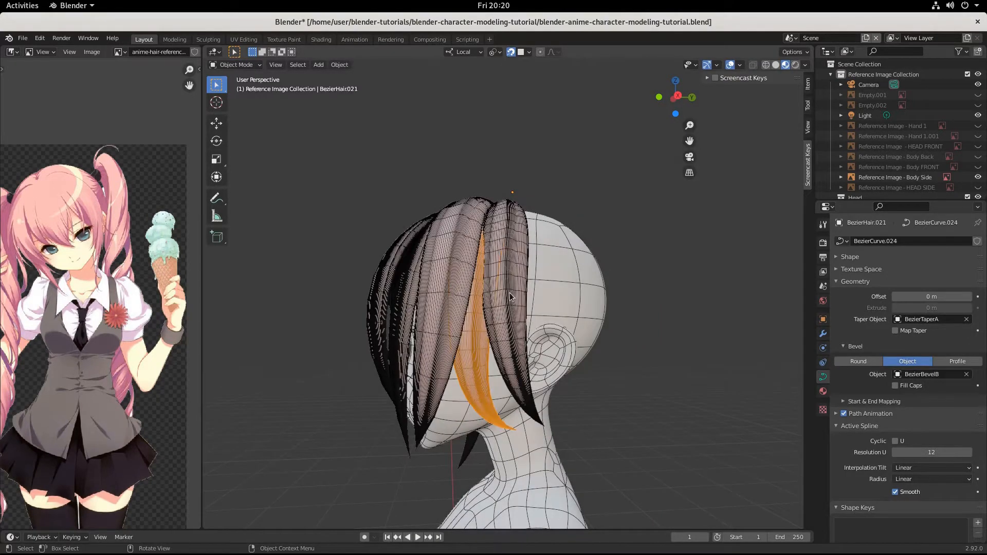
left_click(510, 292)
key("Tab")
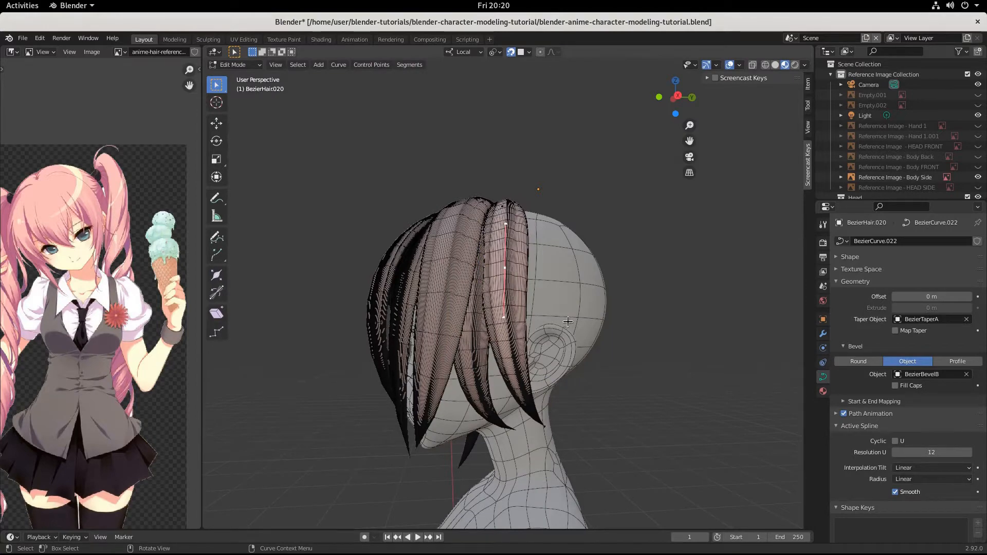
key("Tab")
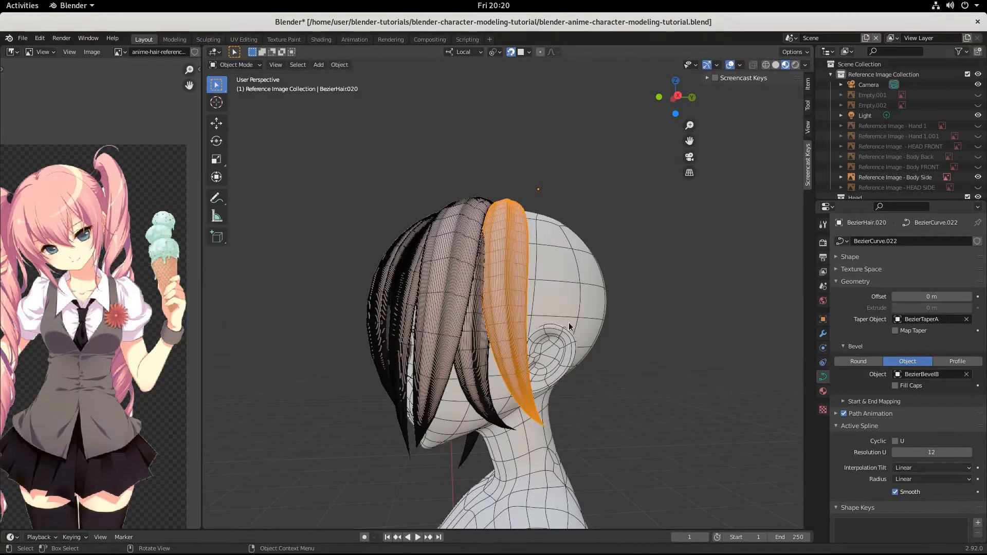
key("s")
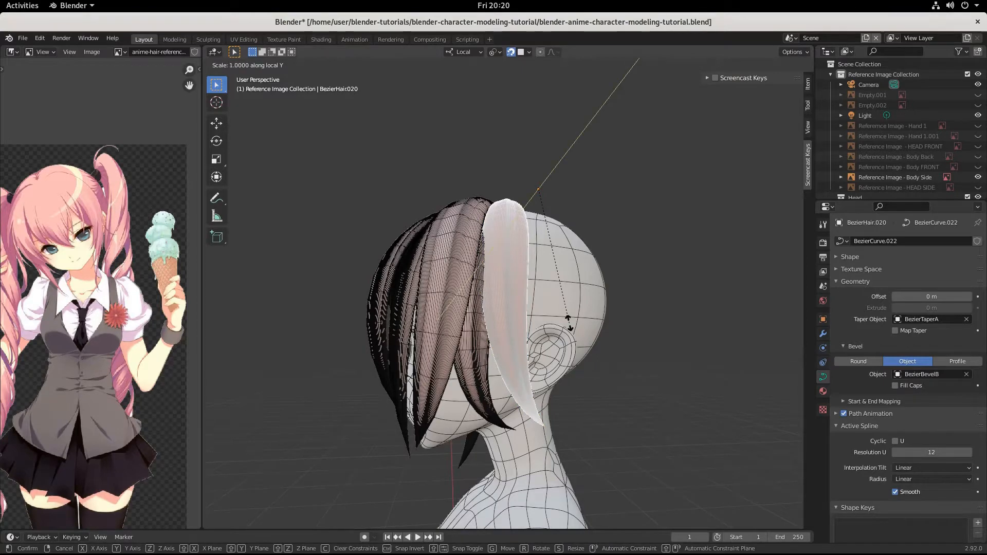
key("y")
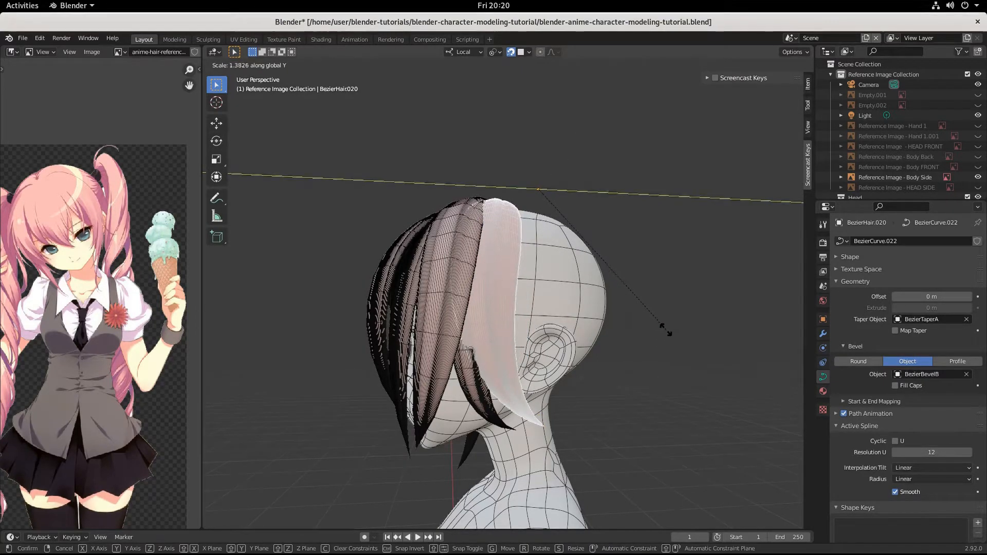
left_click(664, 329)
key("g")
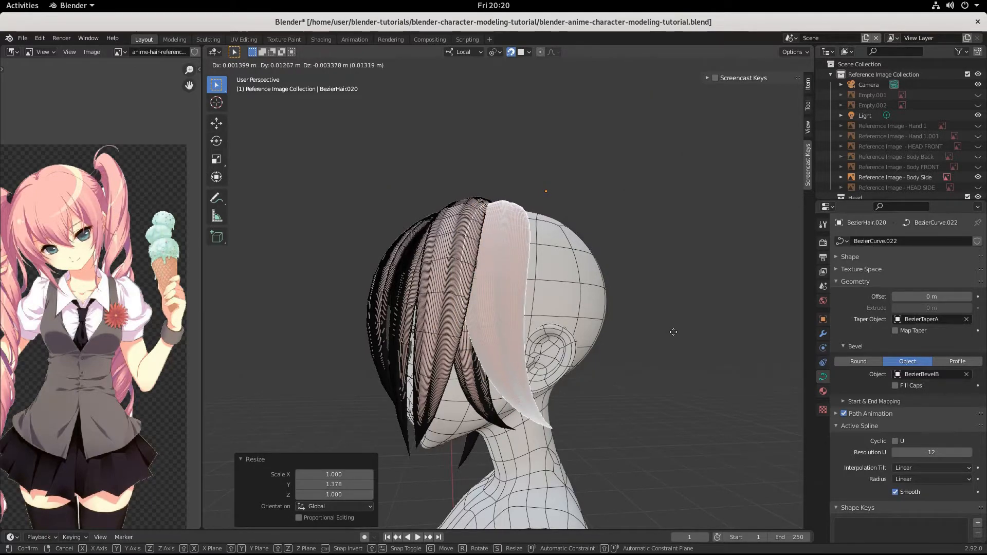
left_click(673, 332)
- Scale the middle control point of BezierHair.021 by 0.787 and move it by X -0.002949, Y -0.01091, Z -0.01381 m
middle_click_drag(597, 273, 573, 322)
left_click(458, 258)
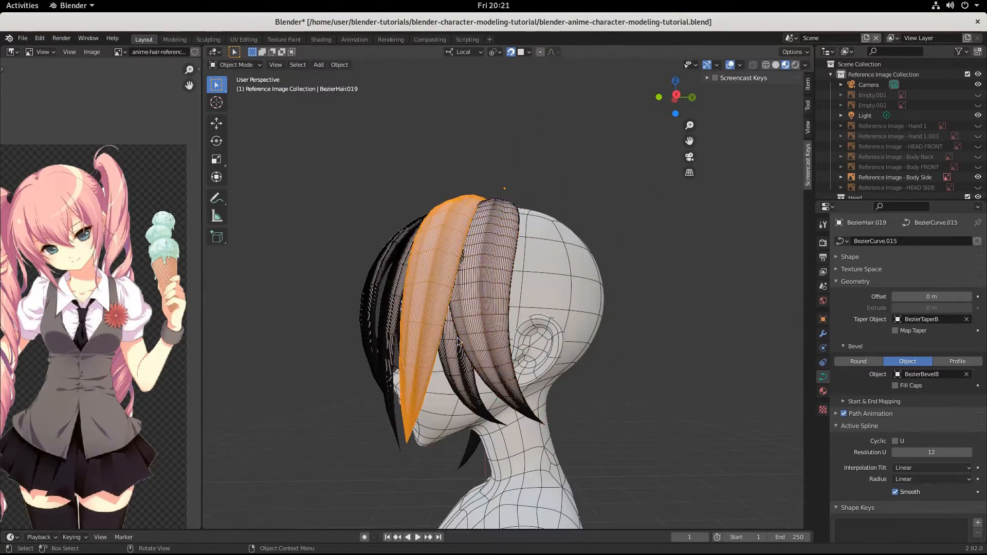
left_click(459, 345)
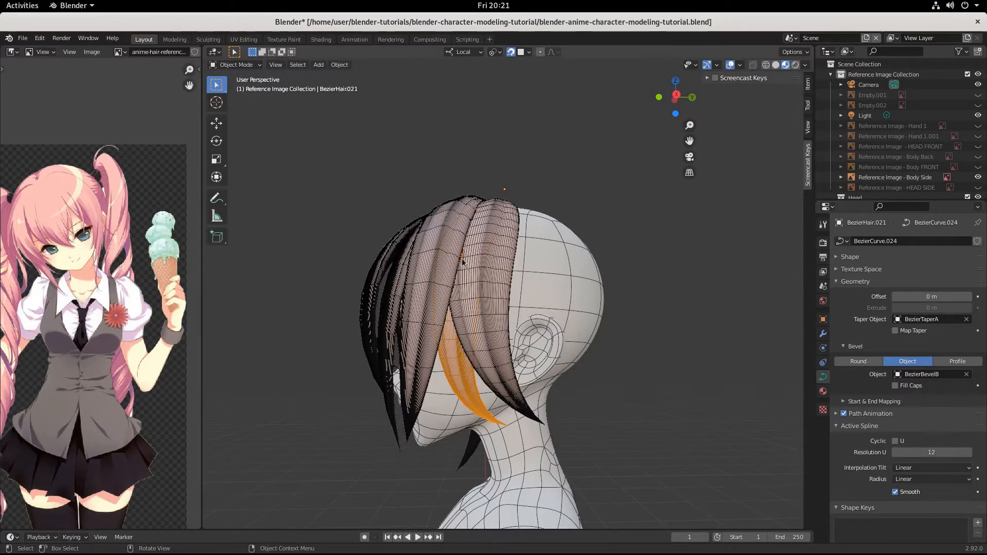
key("Tab")
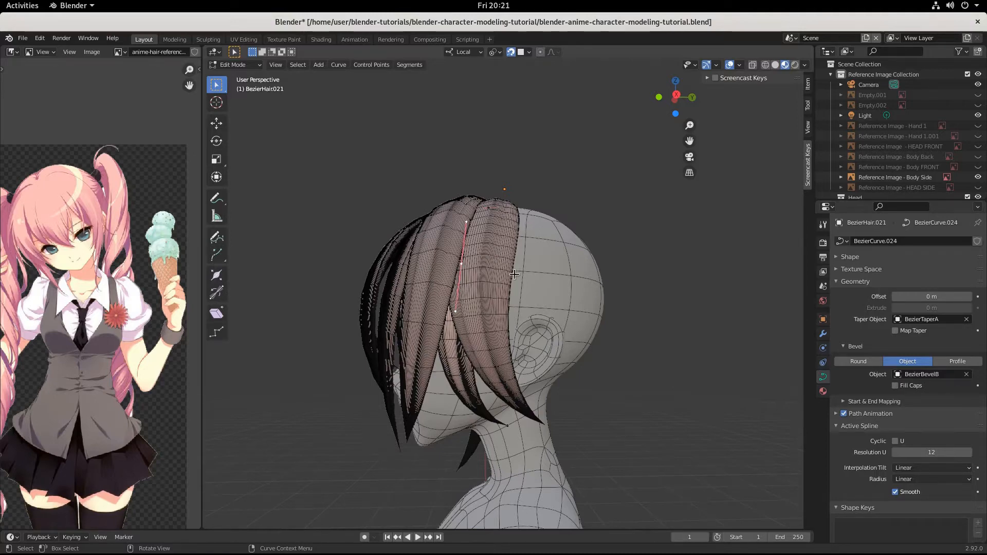
key("s")
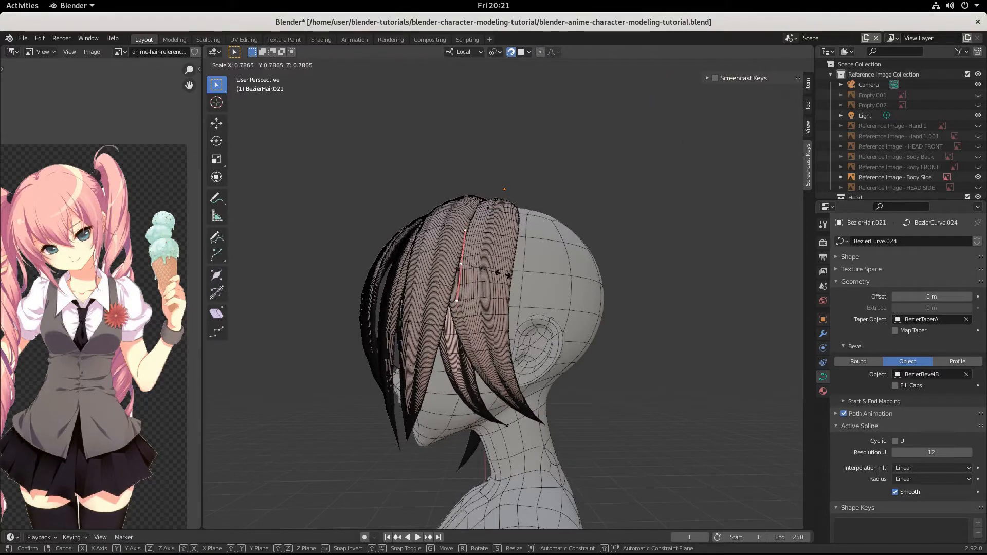
left_click(502, 274)
key("g")
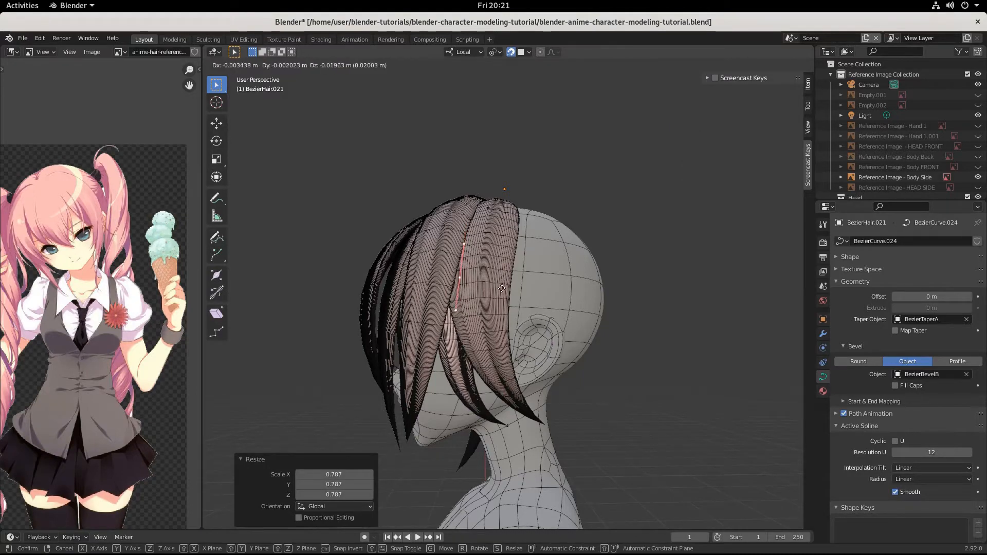
left_click(502, 288)
middle_click_drag(501, 288, 591, 288)
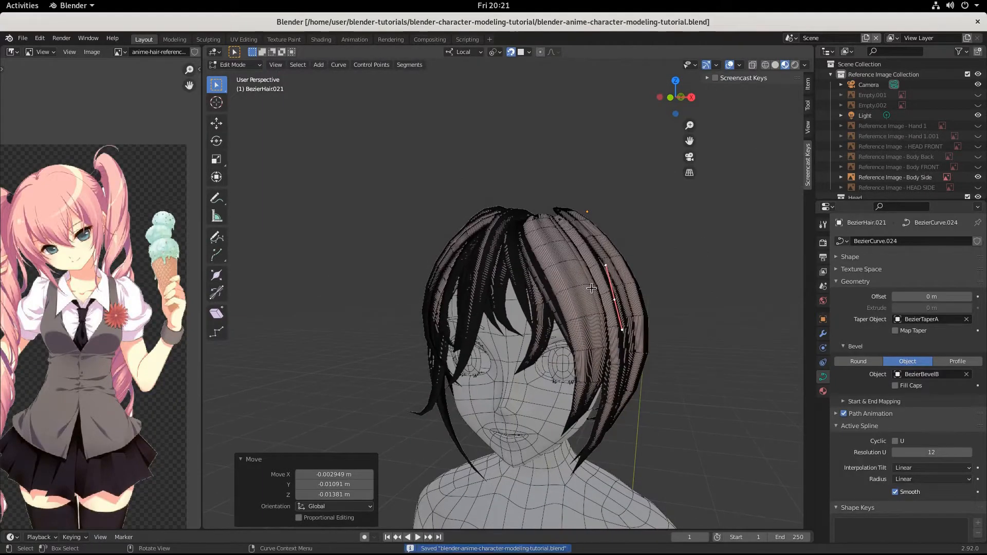
- Leave editing of strand BezierHair.021's control points and save the file
middle_click_drag(591, 288, 564, 301)
middle_click_drag(515, 363, 508, 385)
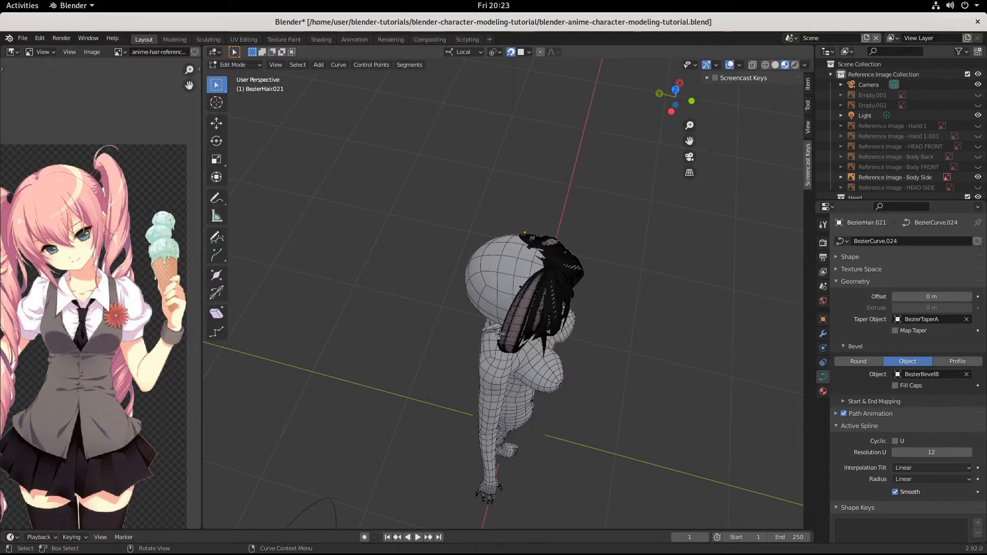
scroll(504, 346, "up", 4)
middle_click_drag(504, 347, 442, 293)
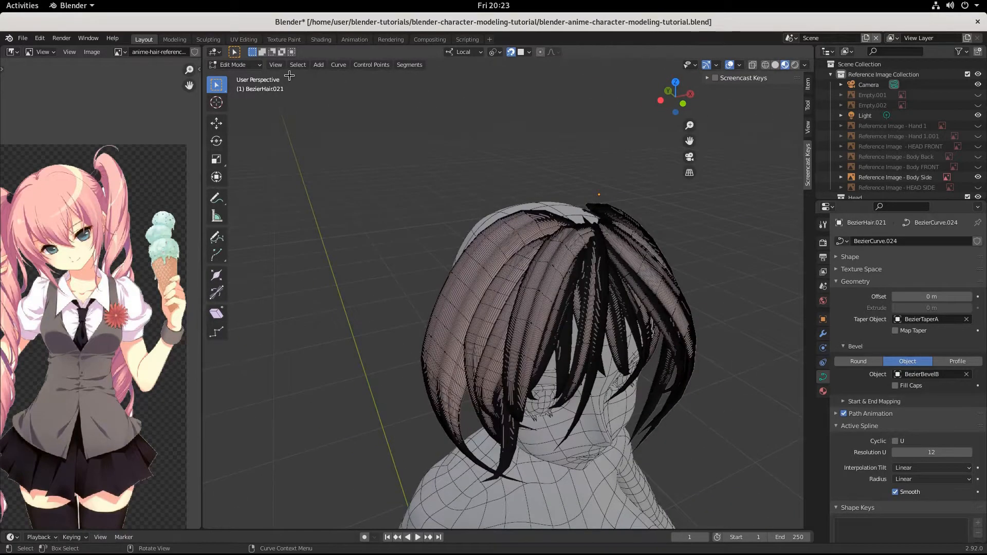
key("Tab")
middle_click_drag(573, 255, 551, 254)
key("ctrl+s")
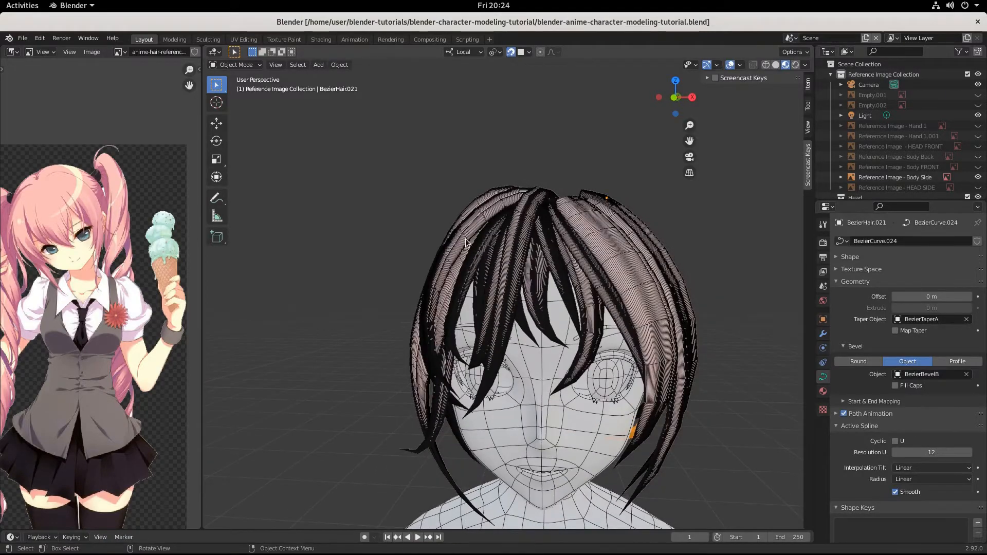
- Duplicate the thin front strand BezierHair.001 and move the copy -0.1657 m along its local X axis
left_click(490, 255)
middle_click_drag(490, 251, 548, 258)
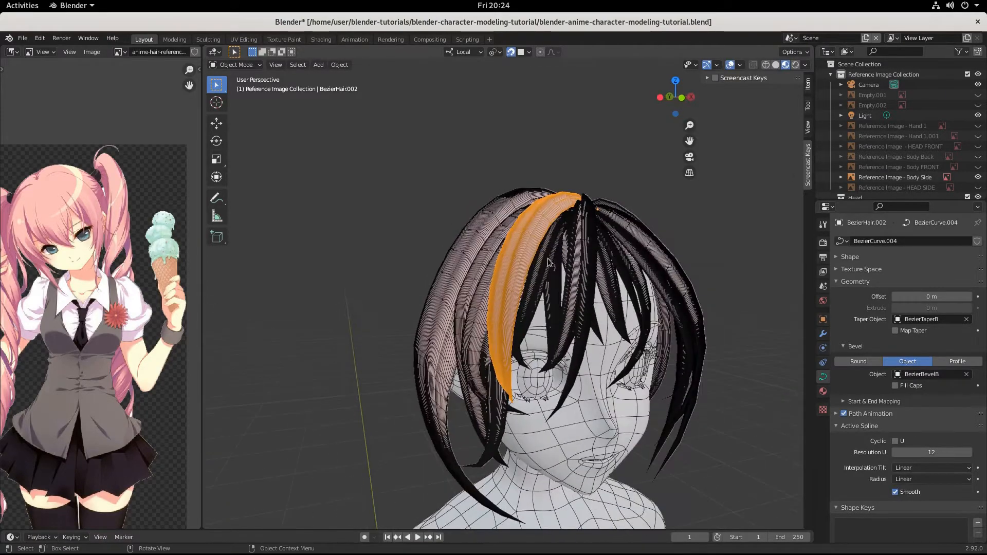
key("KP_1")
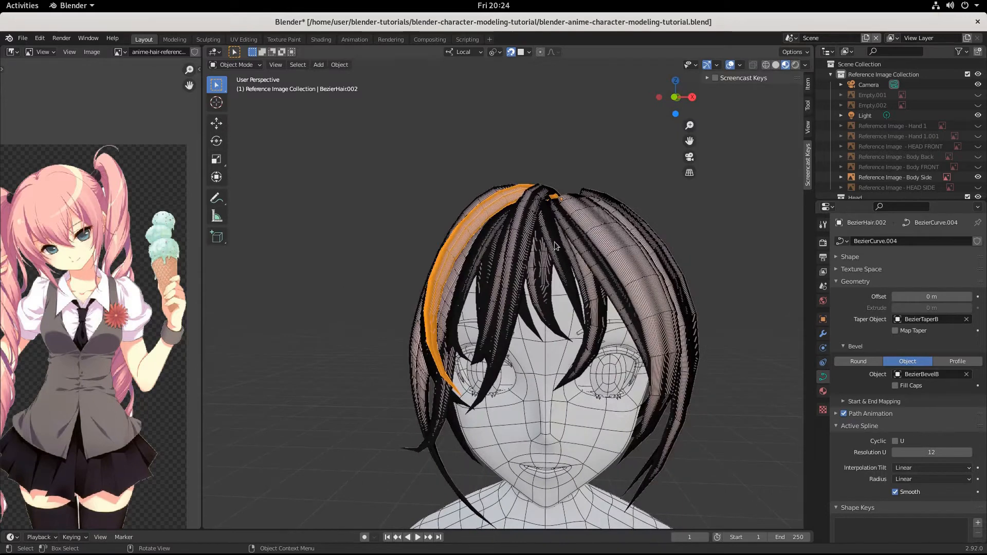
left_click(555, 245)
middle_click_drag(553, 271, 596, 293)
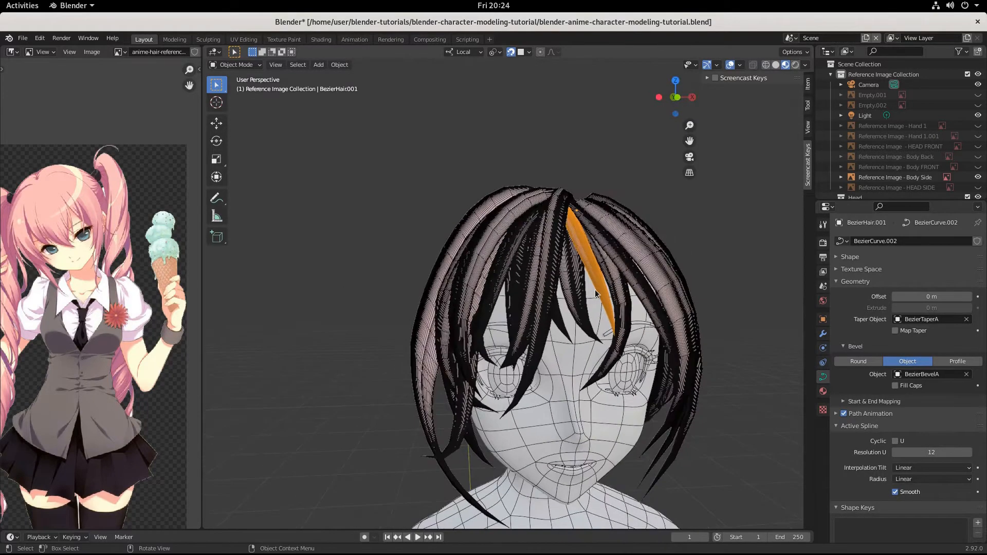
key("shift+d")
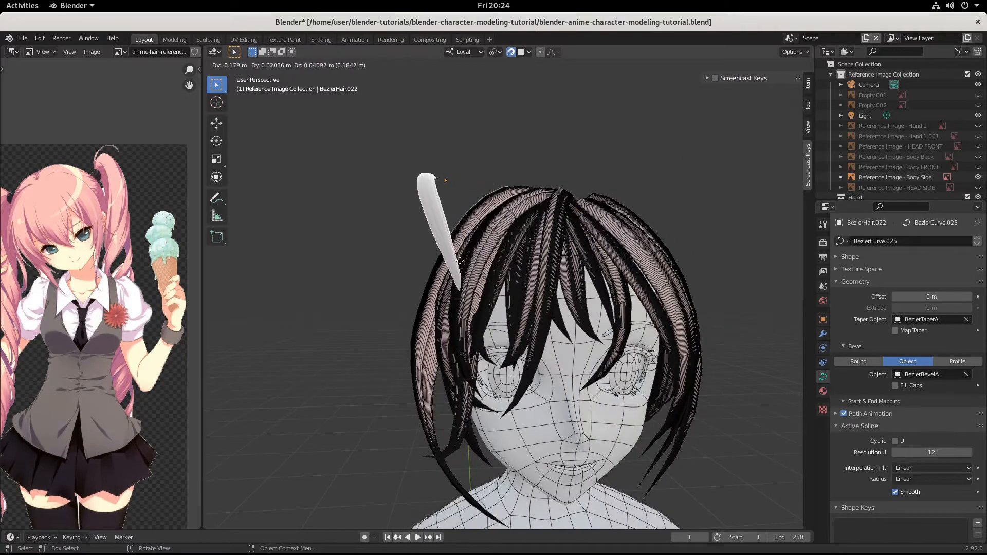
key("x")
left_click(520, 302)
- Move the duplicated strand by X -0.036656, Y 0.088644, Z -0.007955 m toward the side of the head
middle_click_drag(523, 303, 587, 318)
middle_click_drag(649, 339, 680, 332)
key("g")
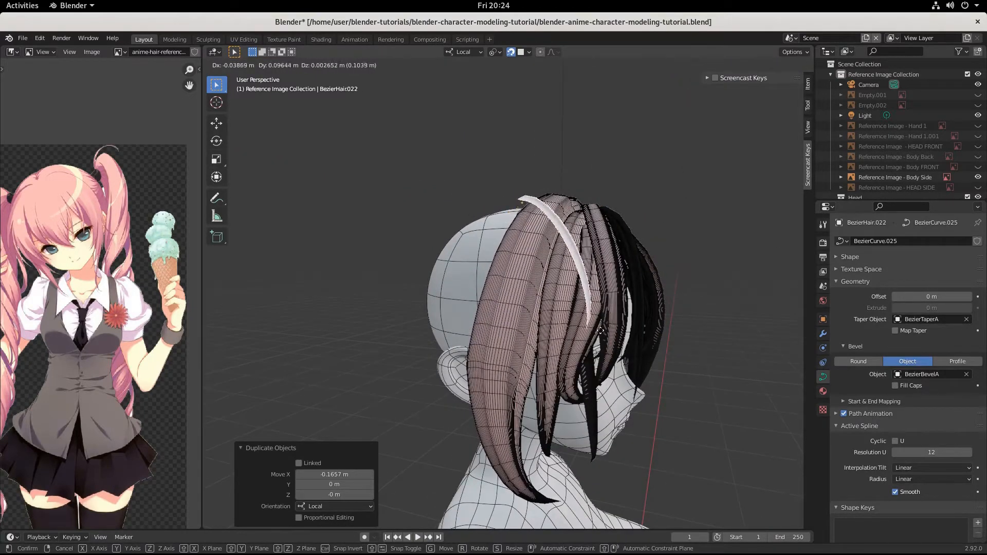
left_click(609, 354)
- Rotate the duplicated strand 103° seen from behind above the head, and 65.2° seen from the front
middle_click_drag(609, 355, 651, 332)
key("r")
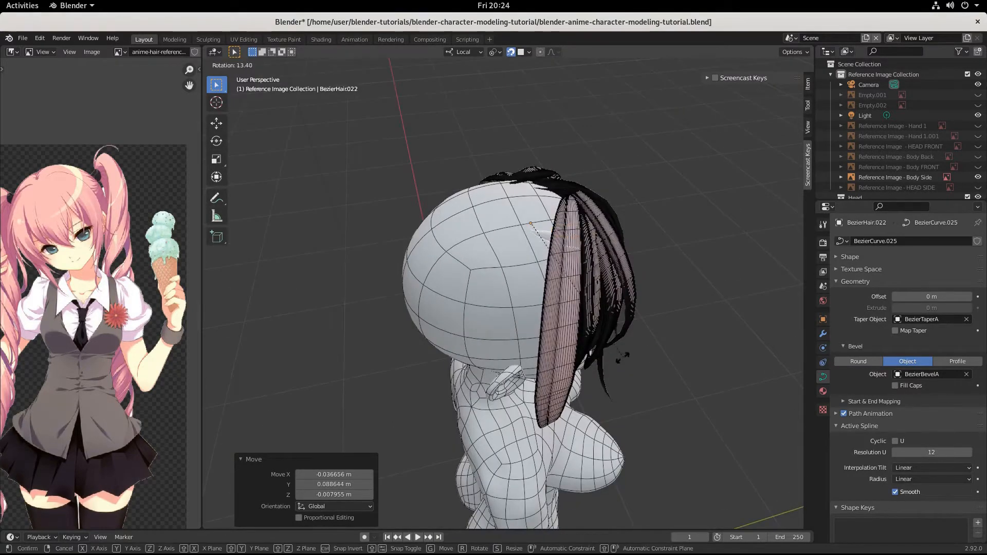
left_click(351, 353)
middle_click_drag(351, 354, 555, 397)
key("r")
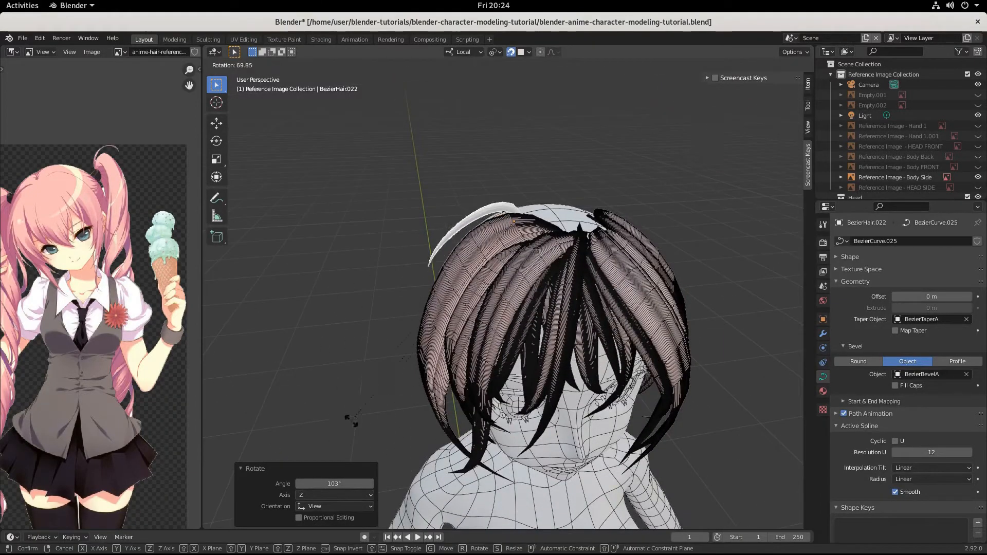
left_click(612, 361)
- Scale strand BezierHair.022 by 3.301 and move it by X 0.011302, Y -0.026632, Z -0.053263 m
key("s")
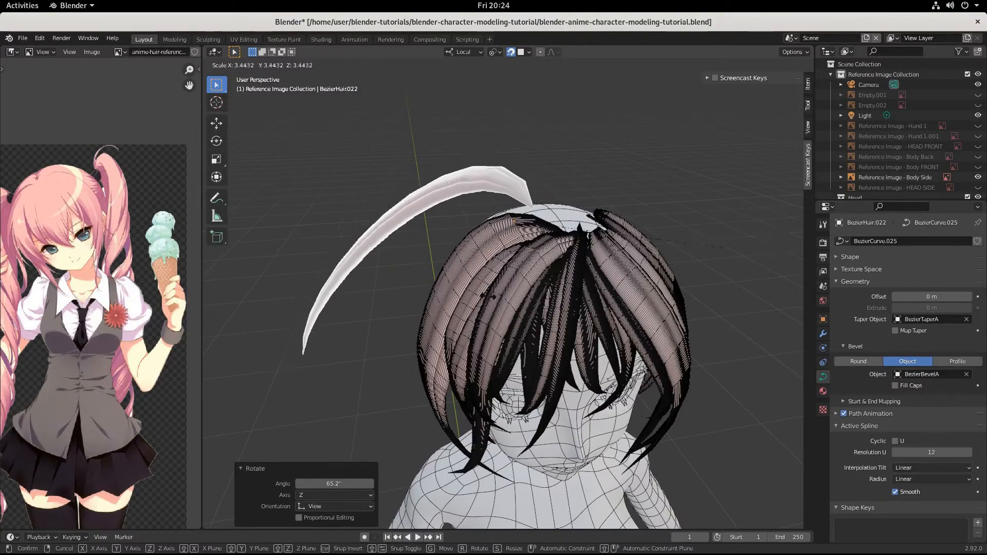
left_click(434, 275)
scroll(434, 275, "up", 3)
middle_click_drag(435, 275, 478, 298)
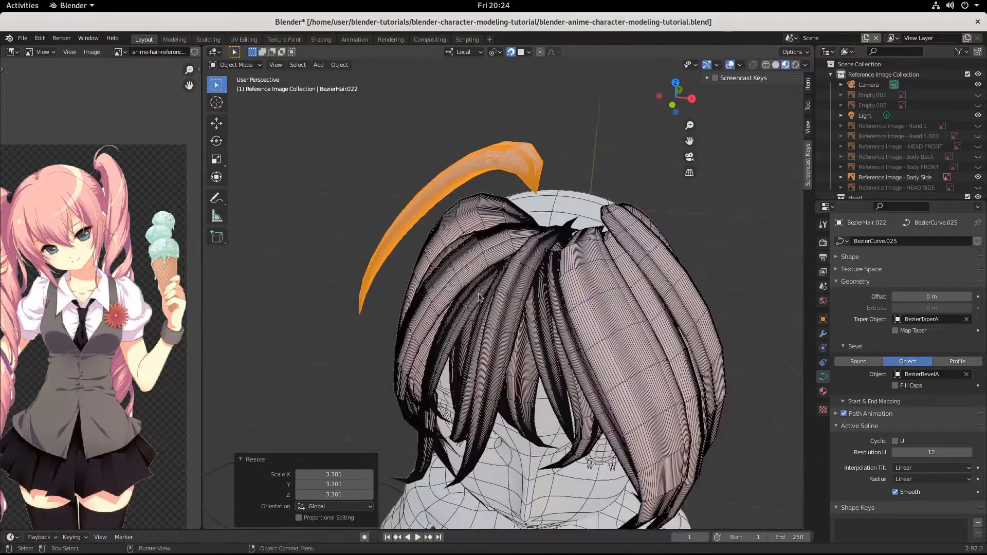
key("g")
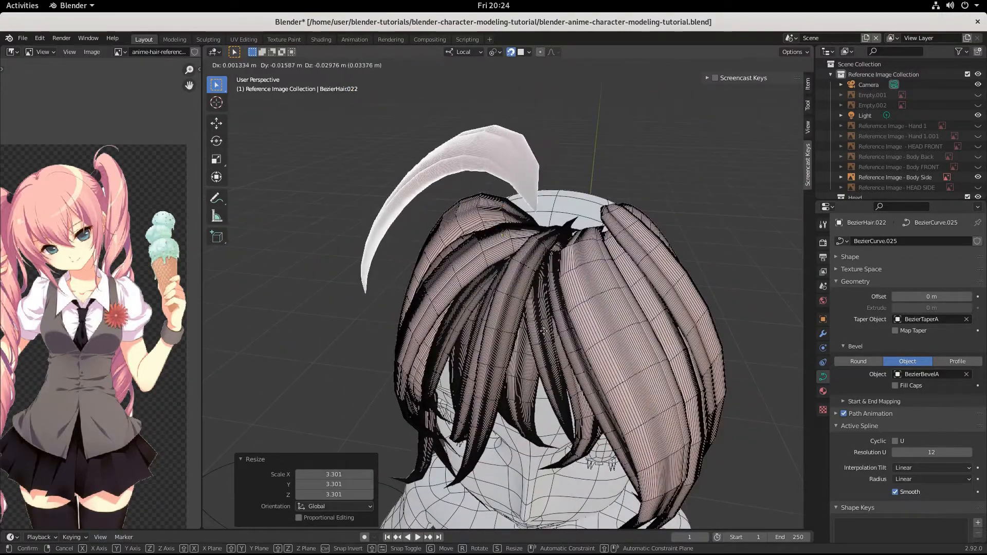
left_click(543, 348)
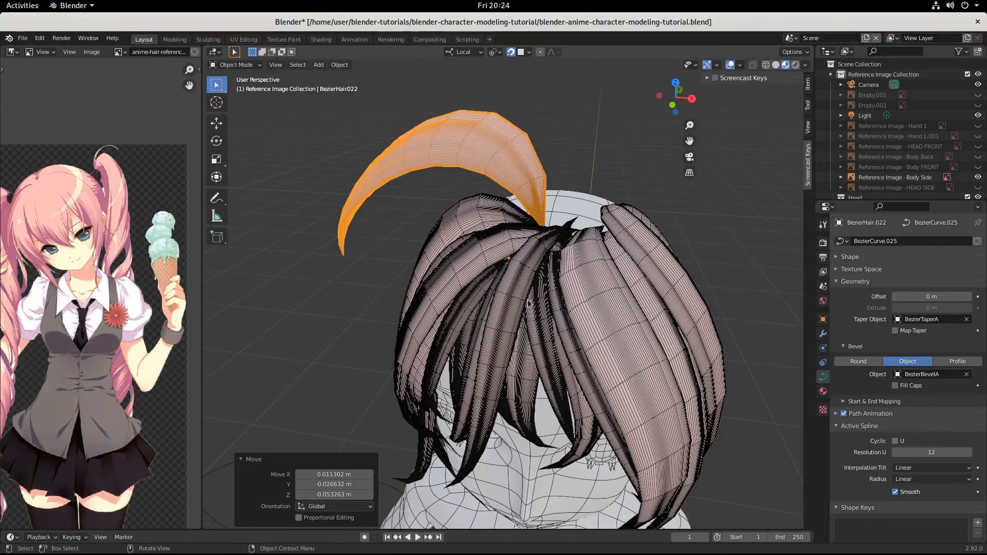
- Rotate strand BezierHair.022 by -42.2° in the view from above and scale it by 0.520
middle_click_drag(543, 348, 548, 315)
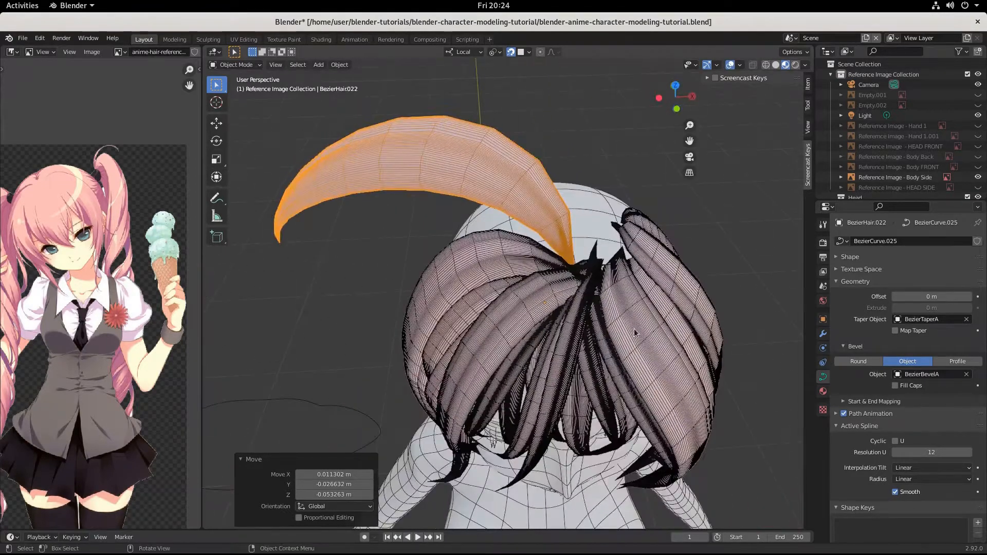
key("r")
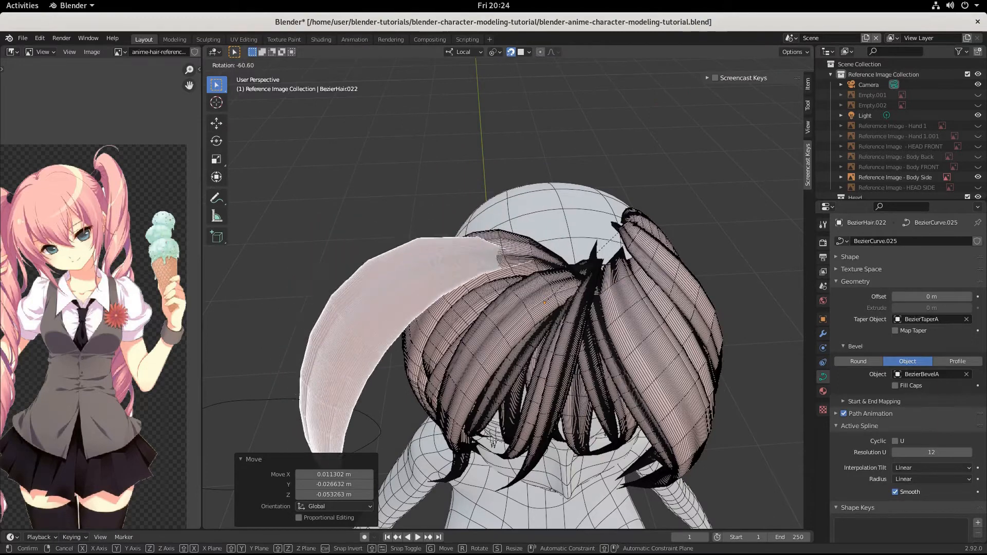
left_click(650, 258)
key("s")
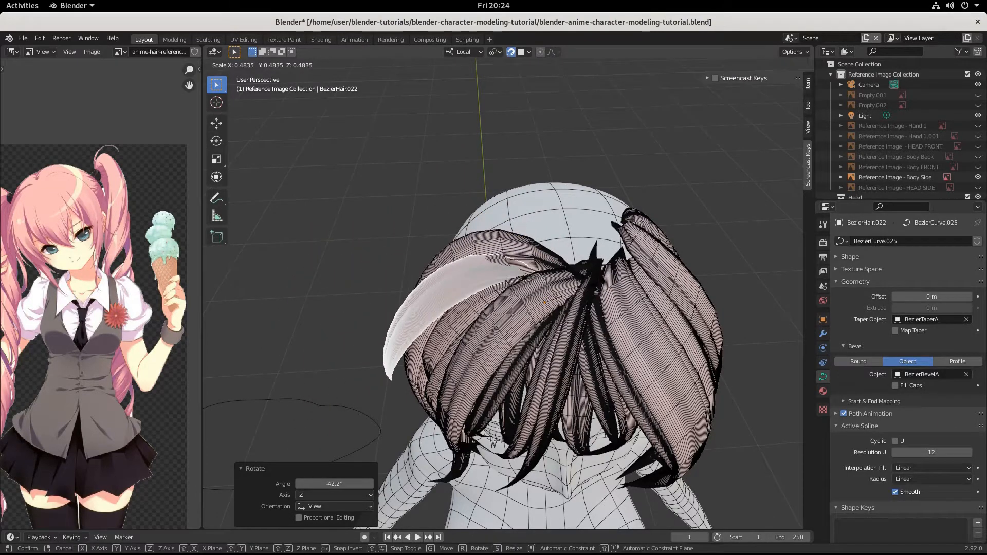
left_click(602, 285)
- Stretch strand BezierHair.022 by 1.386 along global Z and enlarge it along global Y
key("s")
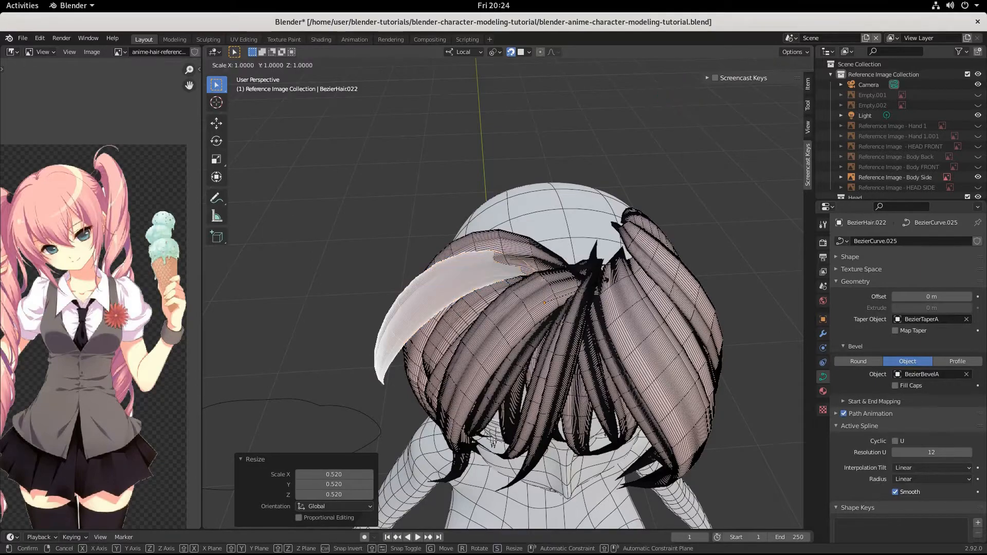
key("z")
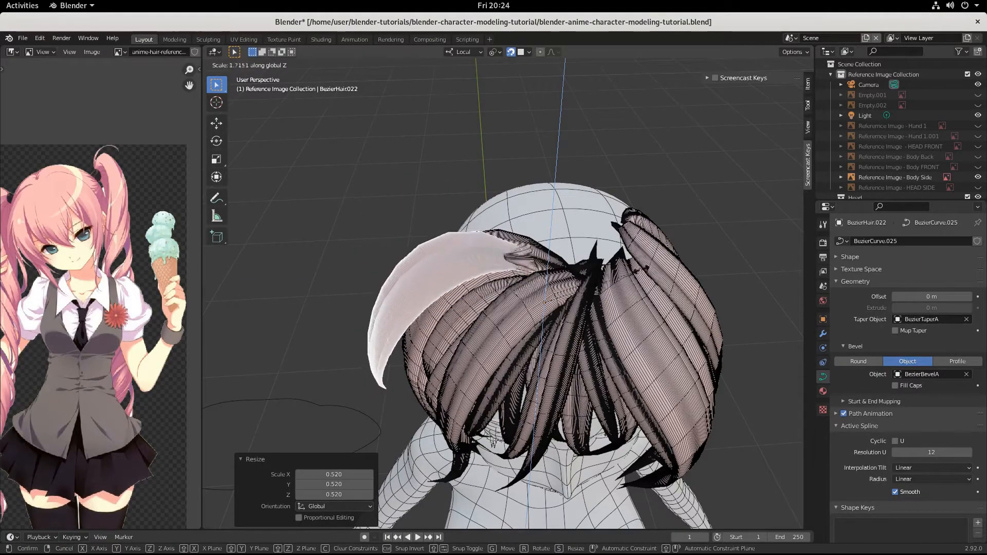
left_click(566, 288)
middle_click_drag(566, 288, 579, 225, "alt")
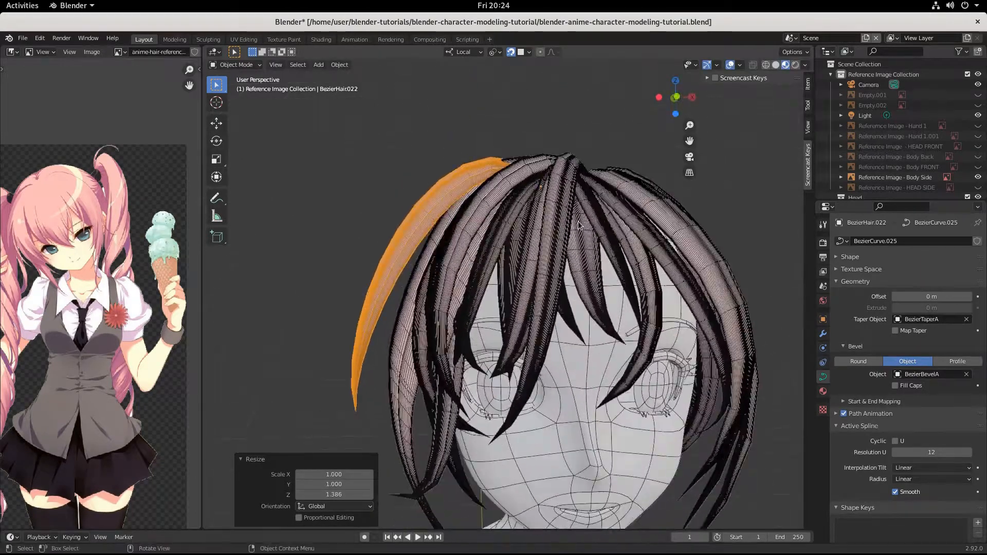
key("s")
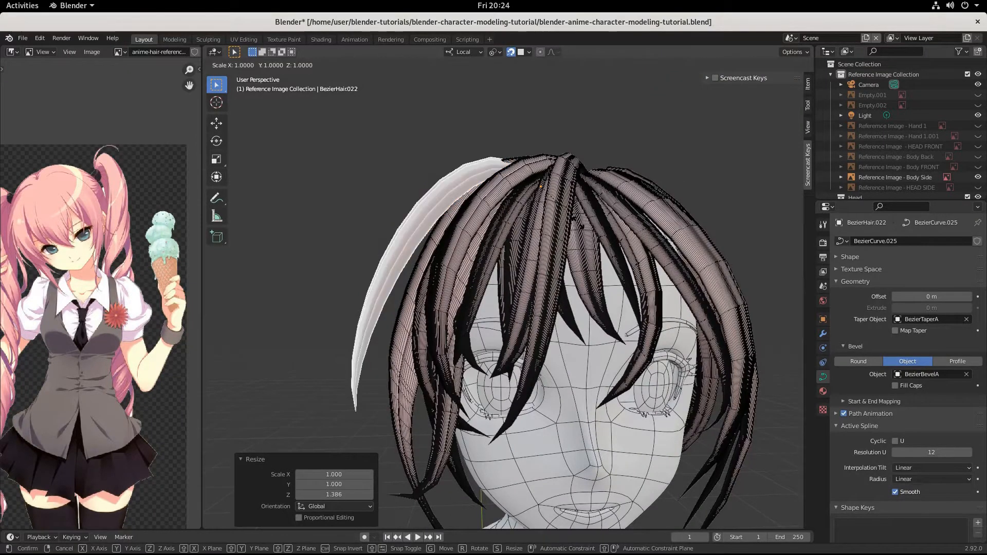
key("y")
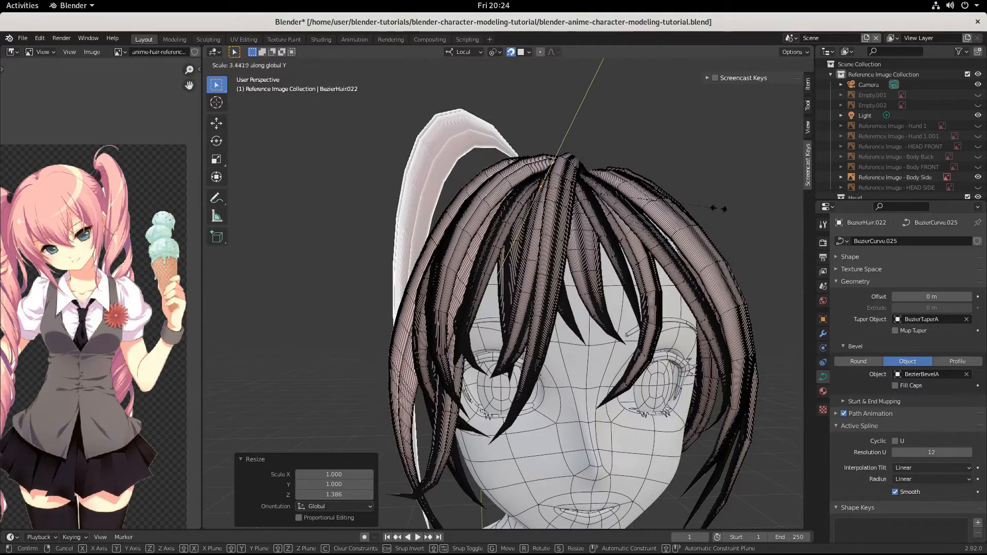
left_click(577, 222)
- Move the strand's root control point by X 0.034443, Y -0.007086, Z -0.010137 m and scale it by 0.112
middle_click_drag(577, 222, 516, 236)
key("Tab")
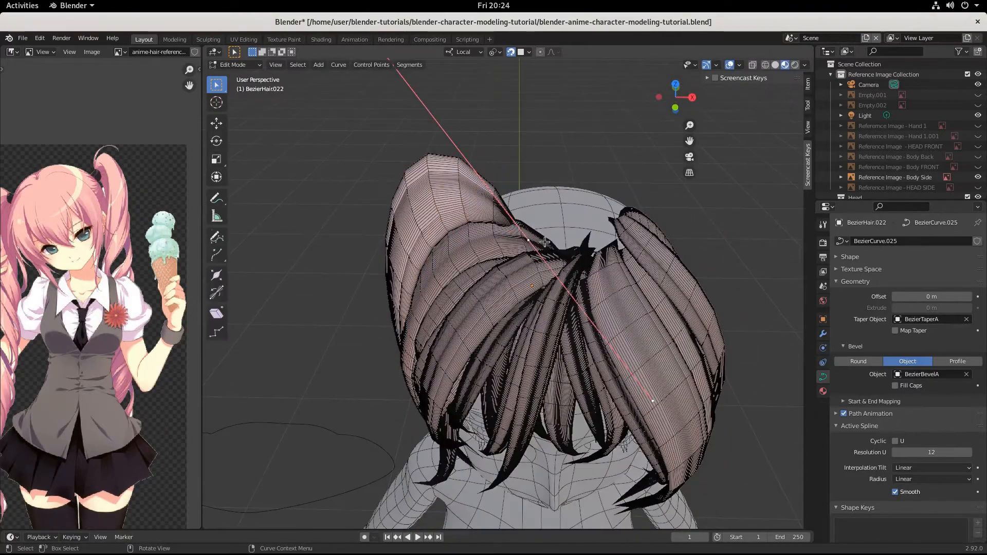
key("g")
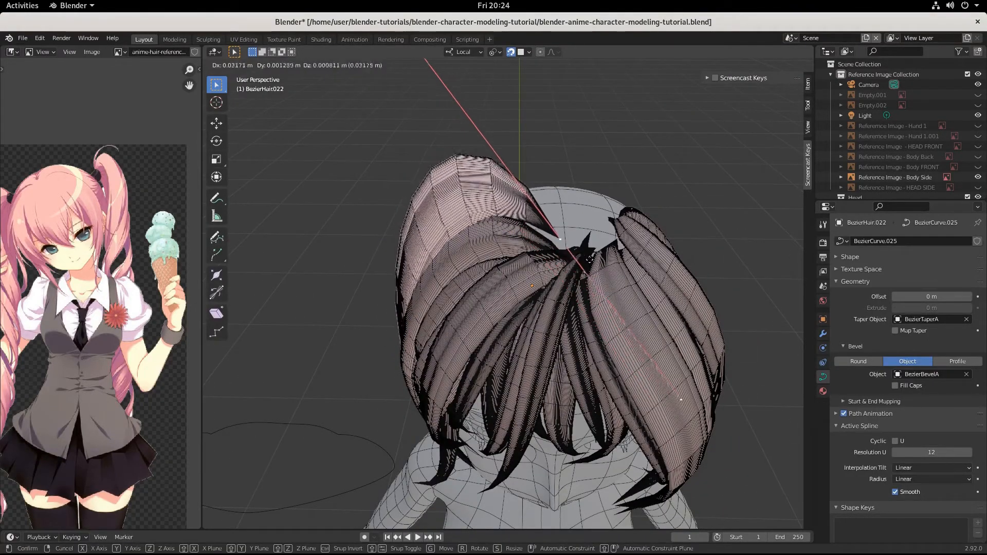
left_click(590, 272)
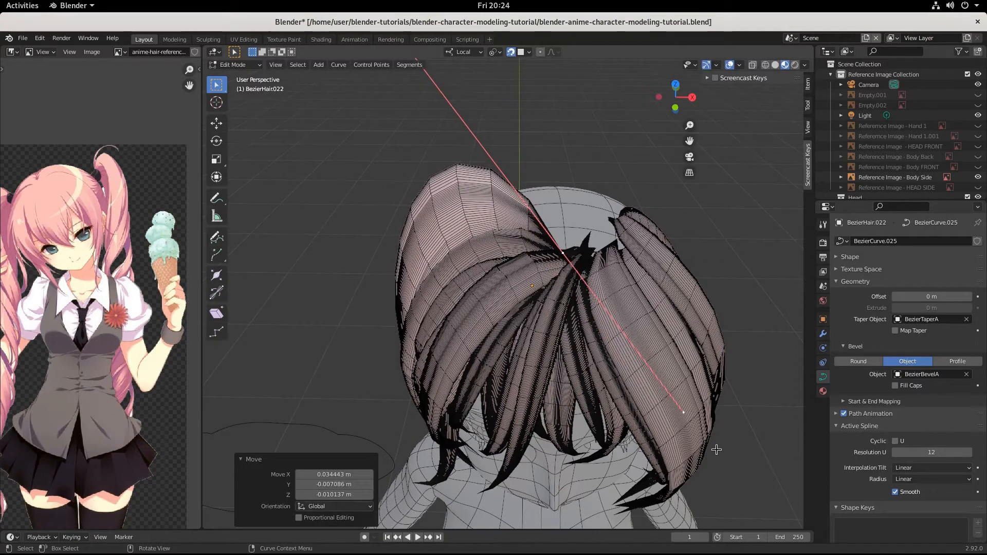
key("s")
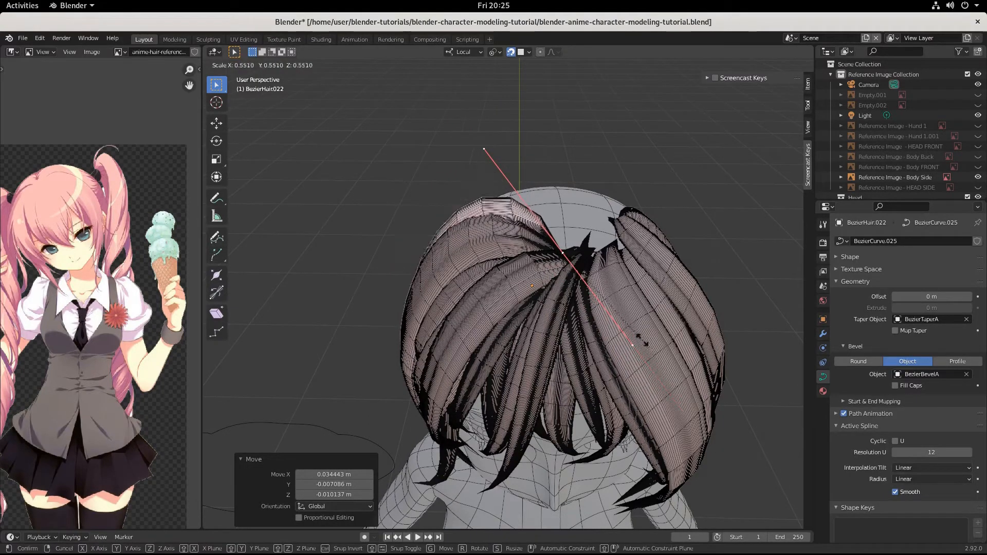
left_click(585, 259)
- Move the strand's root control point by X -0.018178, Y 0.012006, Z -0.004115 m and rescale its handles
middle_click_drag(585, 259, 599, 331)
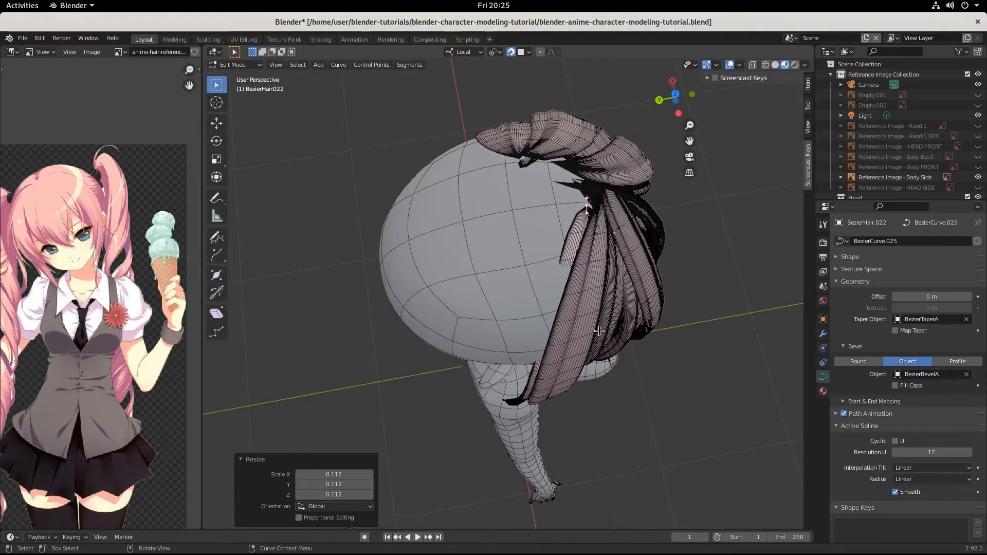
key("g")
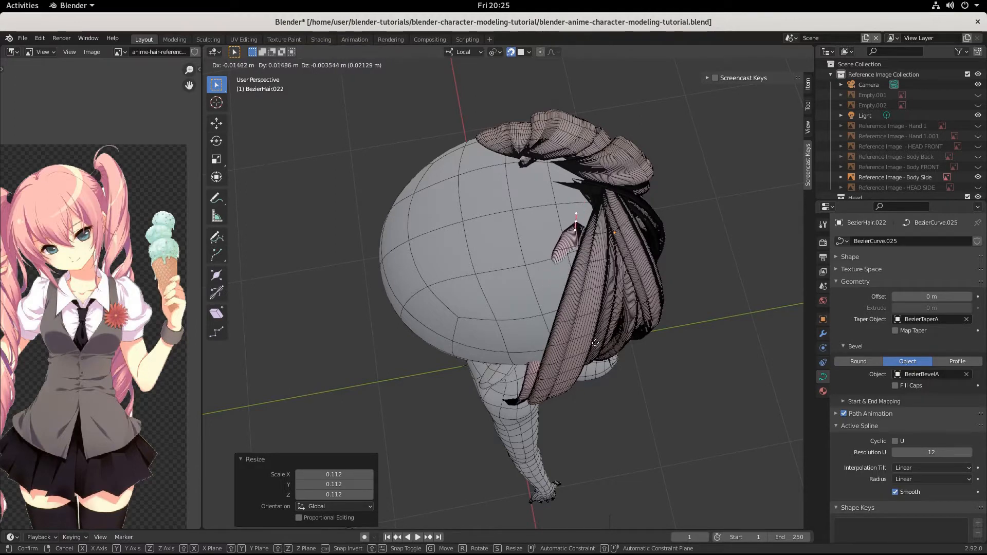
left_click(595, 342)
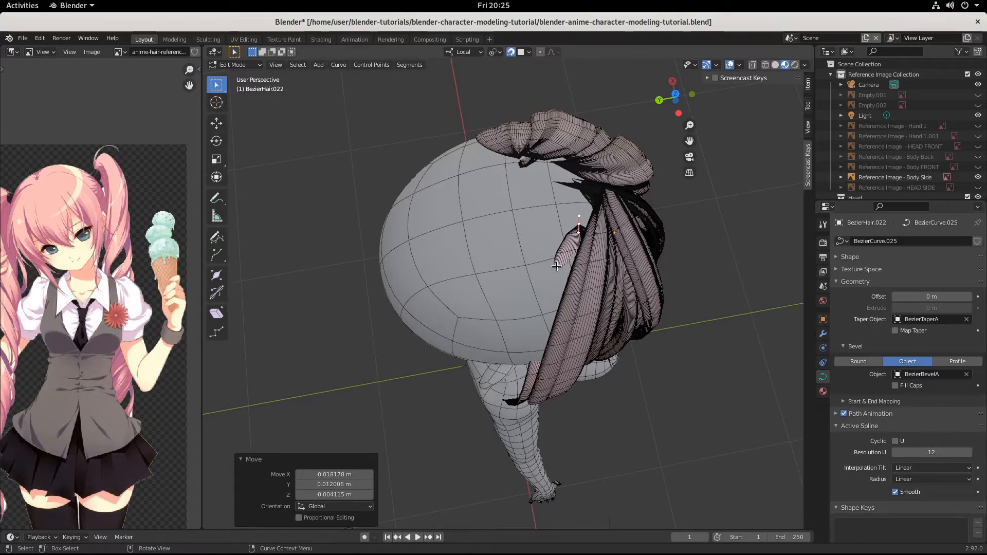
middle_click_drag(556, 265, 475, 212)
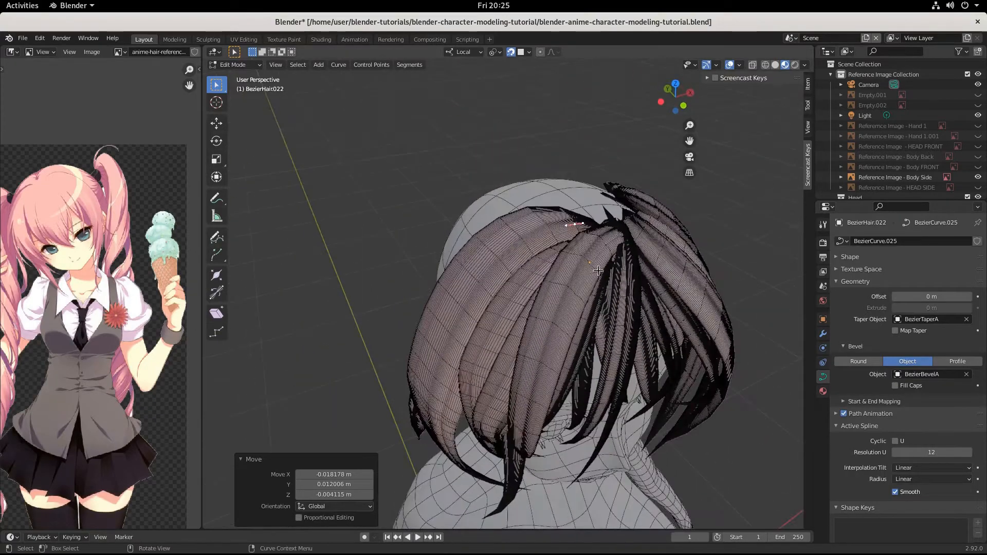
middle_click_drag(598, 271, 454, 416)
key("s")
left_click(588, 308)
- Rotate the tip control point of strand BezierHair.022 by -45.3° in the side view
left_click(379, 497)
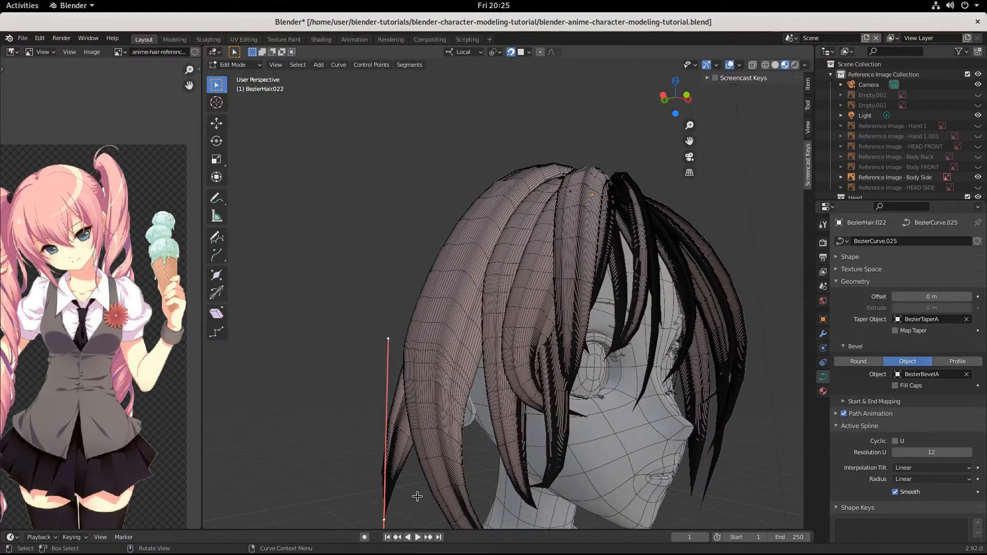
middle_click_drag(414, 495, 509, 501)
middle_click_drag(531, 430, 530, 418)
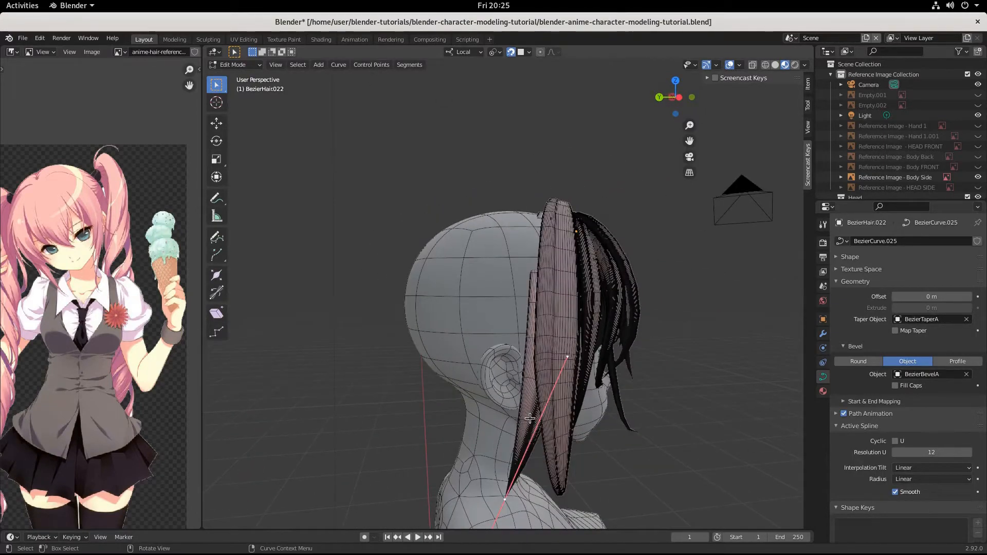
key("r")
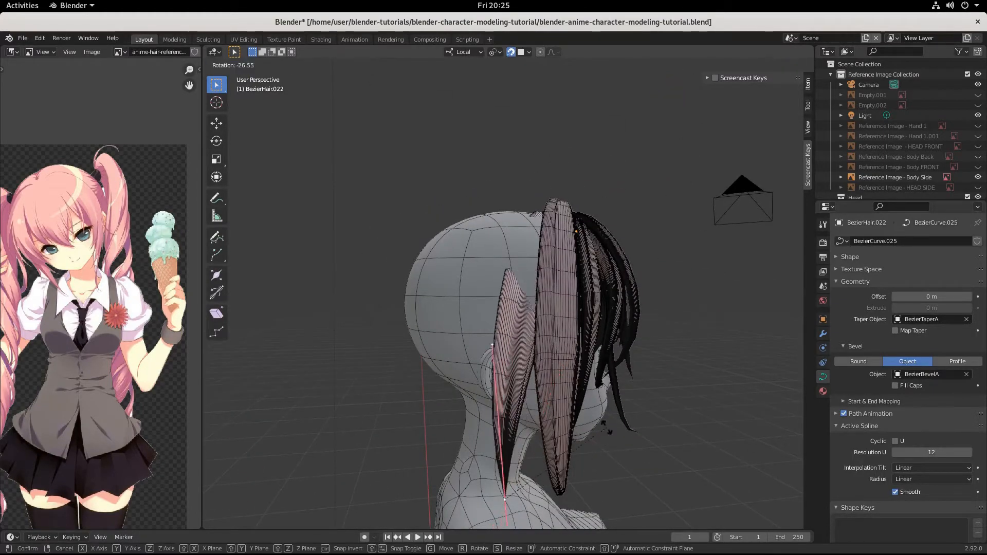
left_click(571, 407)
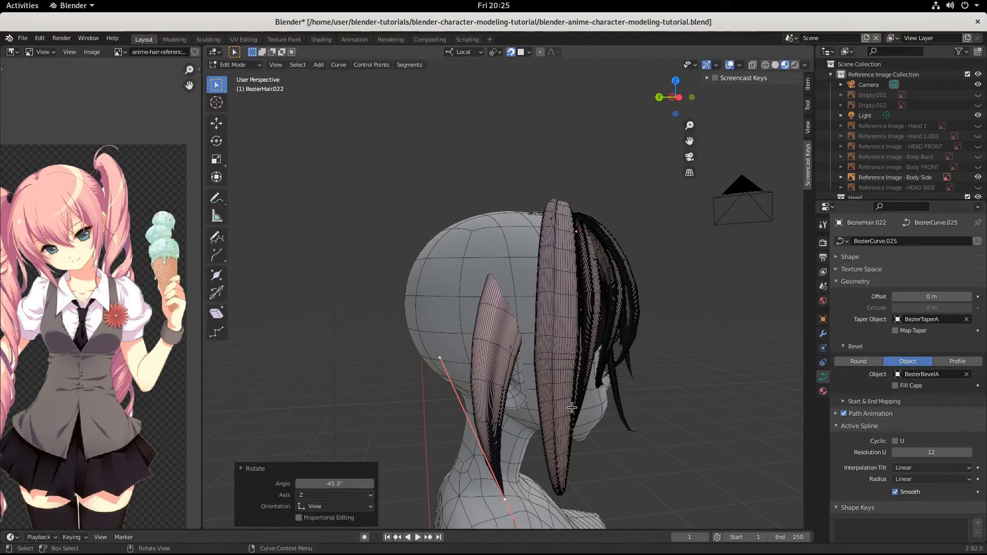
- Scale the tip control point by 1.259 and move it by X -0.011139, Y -0.055304, Z 0.043133 m
key("s")
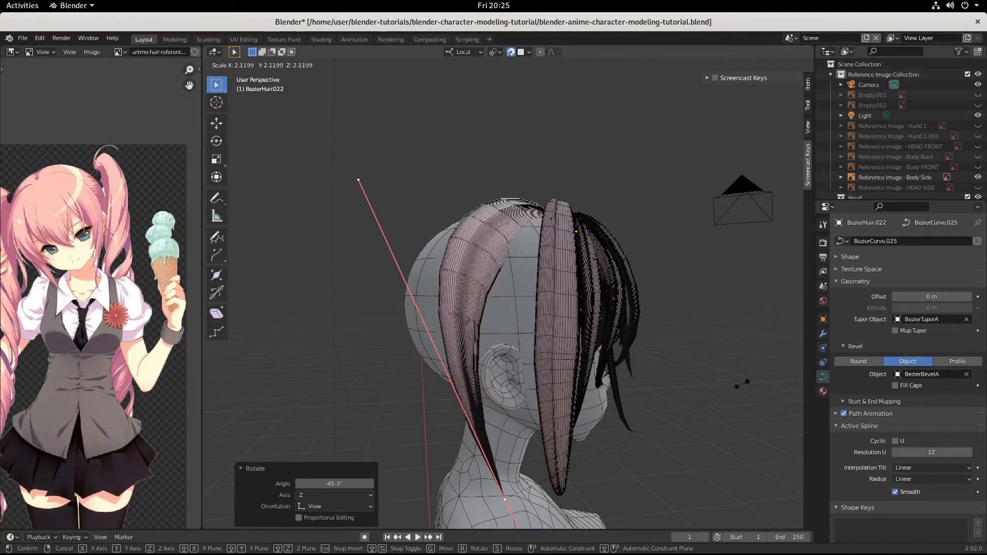
left_click(652, 444)
key("g")
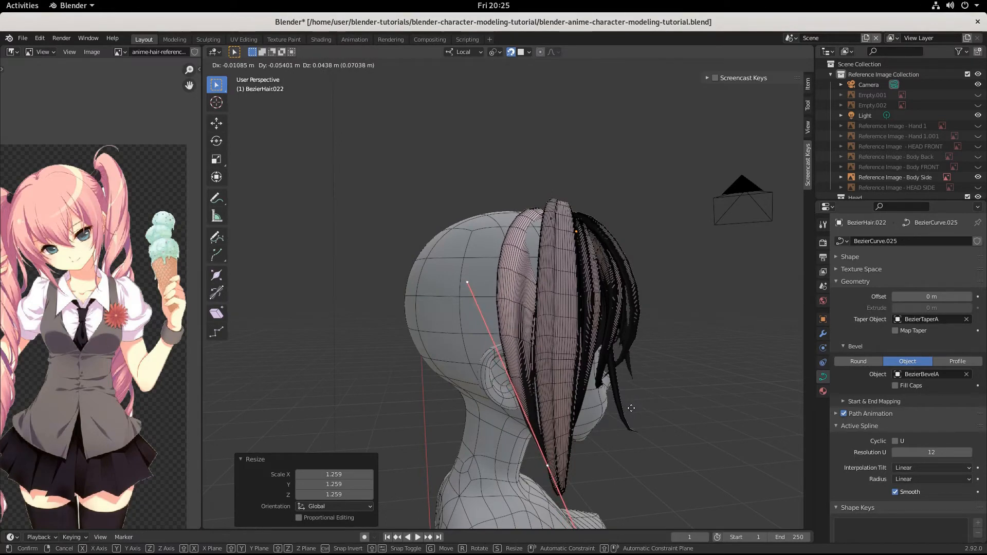
left_click(631, 409)
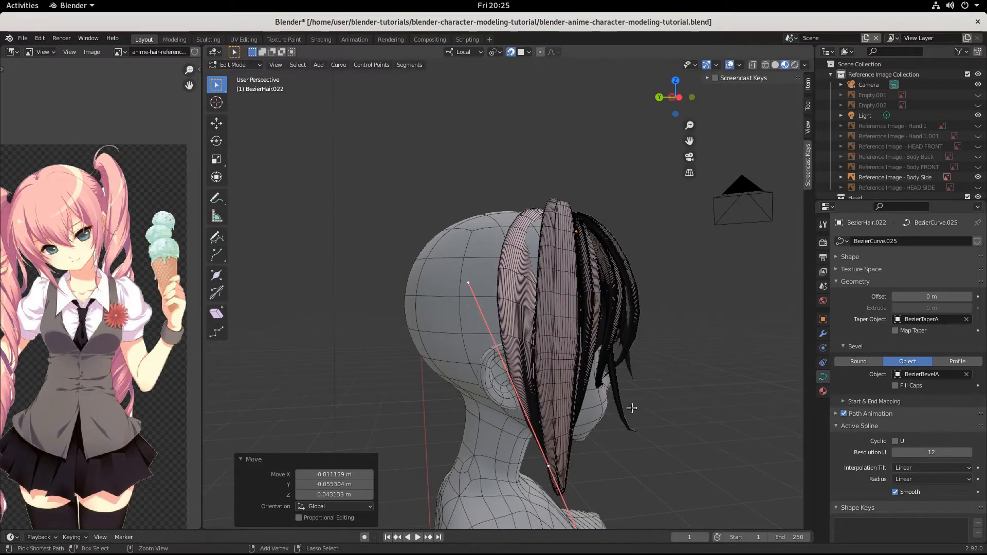
- Subdivide the strand between its root and tip control points to add a middle point
left_click(537, 210)
middle_click_drag(537, 249, 535, 327)
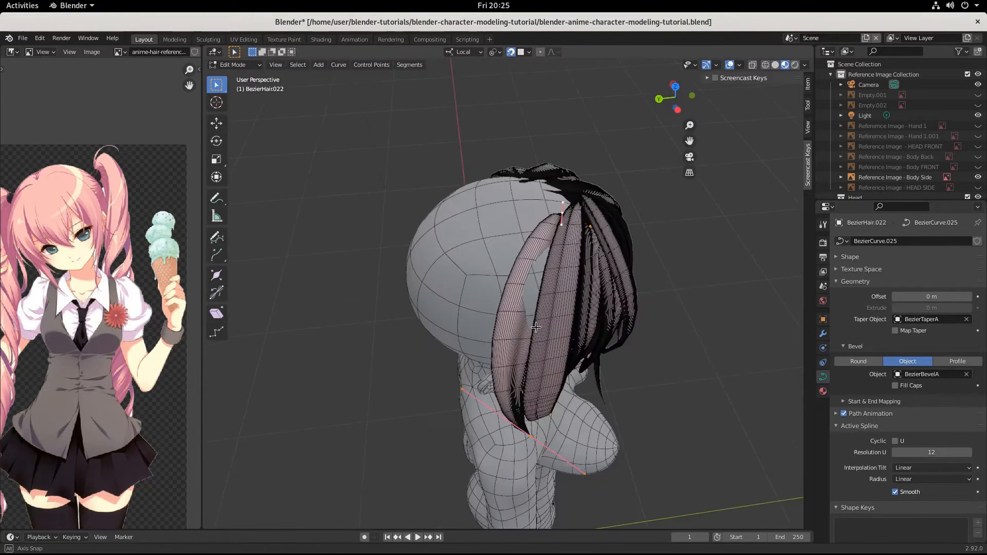
right_click(536, 311)
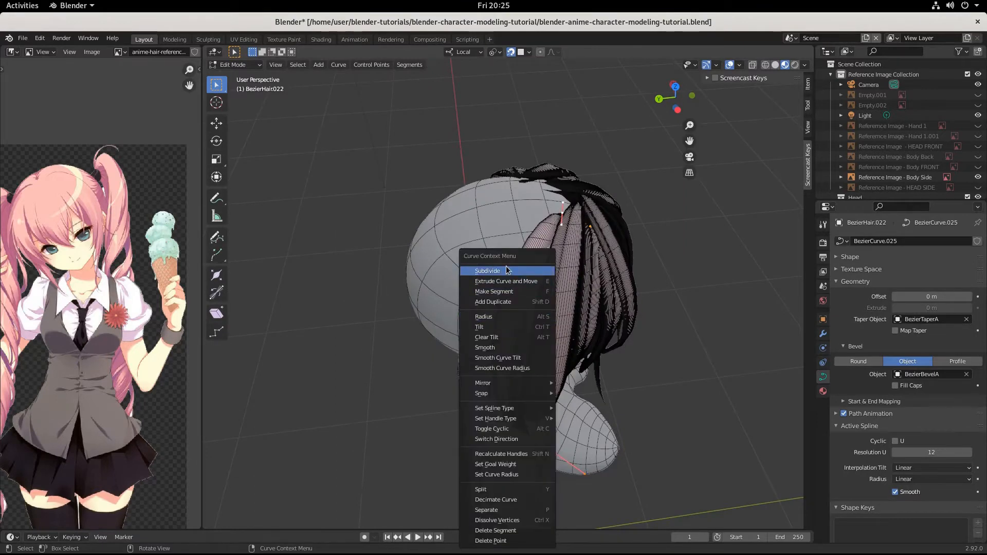
left_click(520, 291)
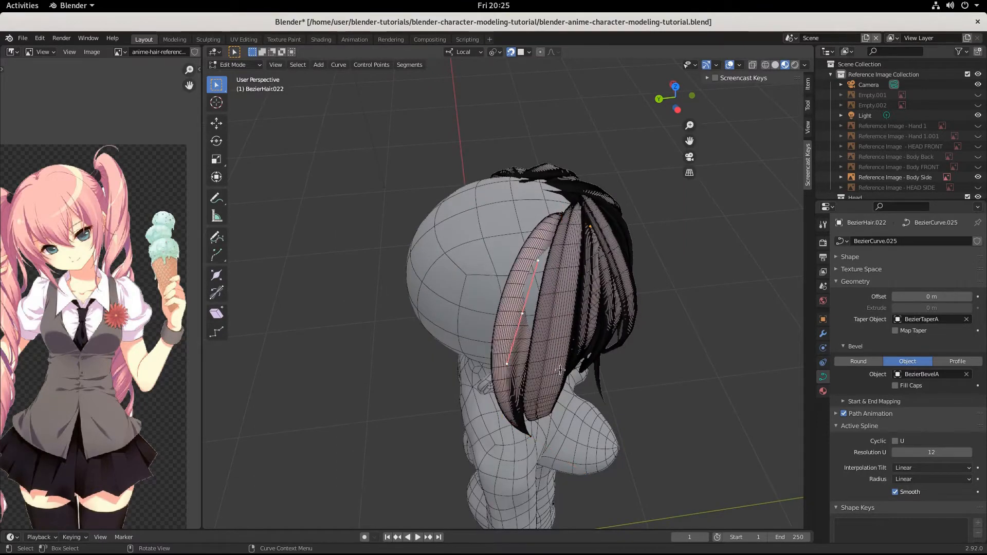
- Move the strand's middle control point by X 0.036874, Y -0.01366, Z 0.03084 m and rotate it to follow the head
key("r")
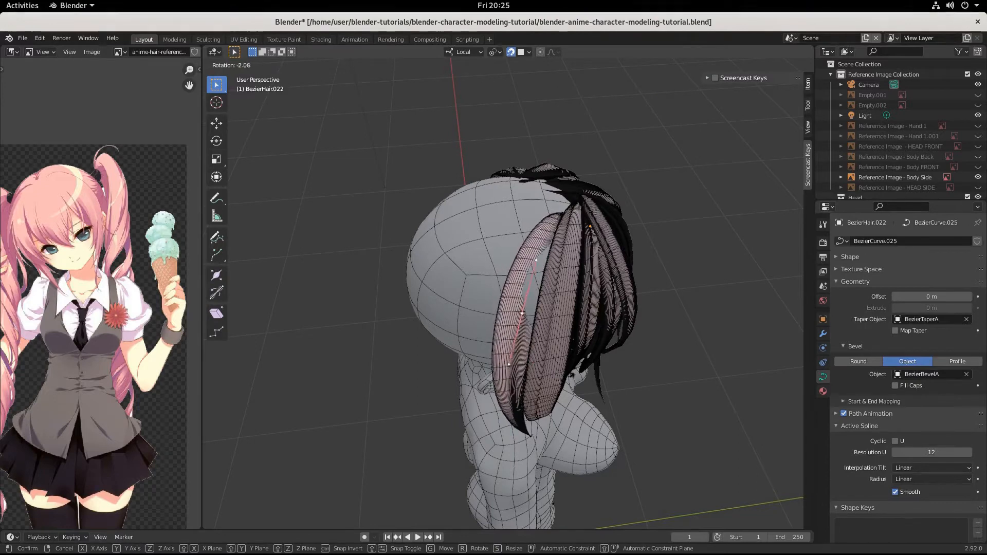
key("g")
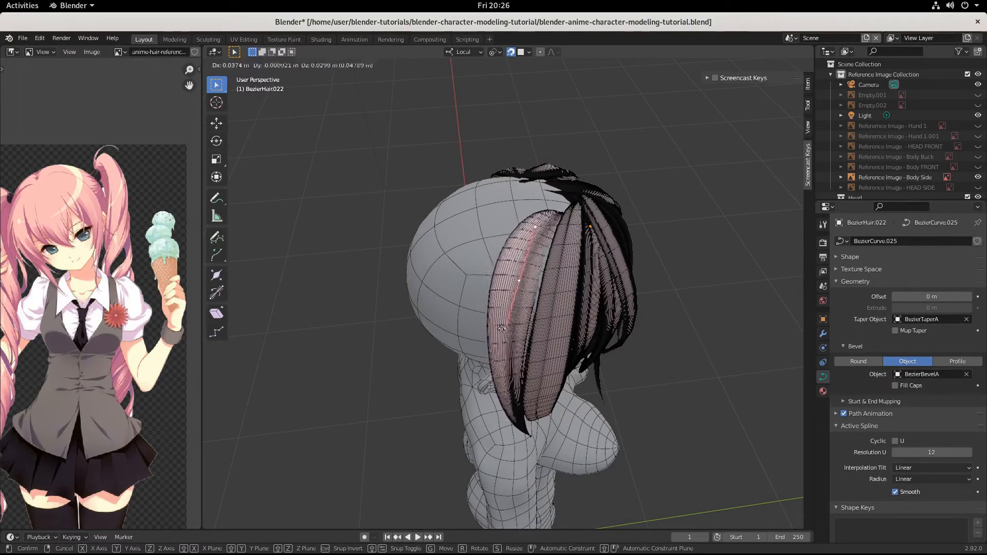
left_click(509, 327)
middle_click_drag(510, 327, 600, 288)
key("r")
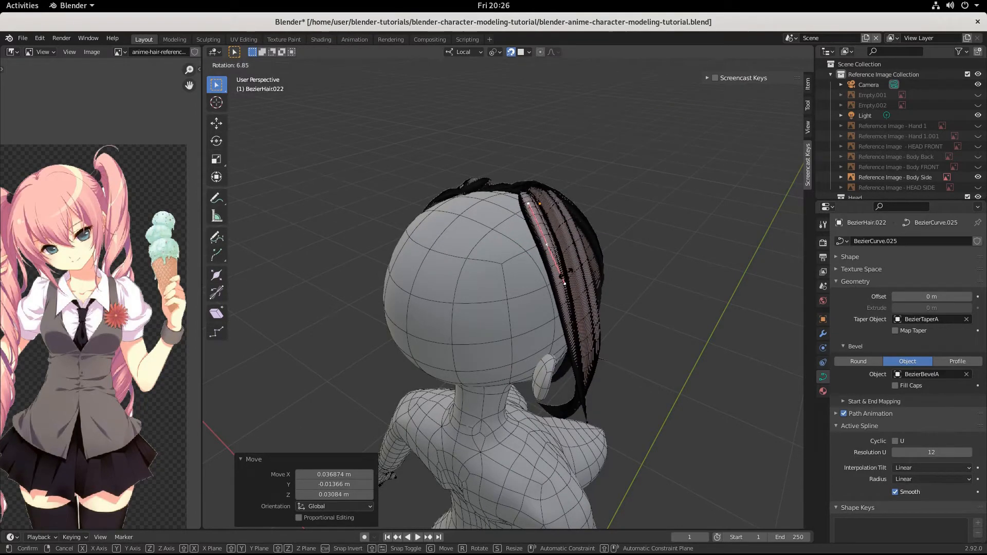
left_click(566, 274)
- Move the strand's tip control point by X 0.01912, Y 0.006201, Z -0.008979 m and nudge it slightly upward
middle_click_drag(566, 274, 582, 241)
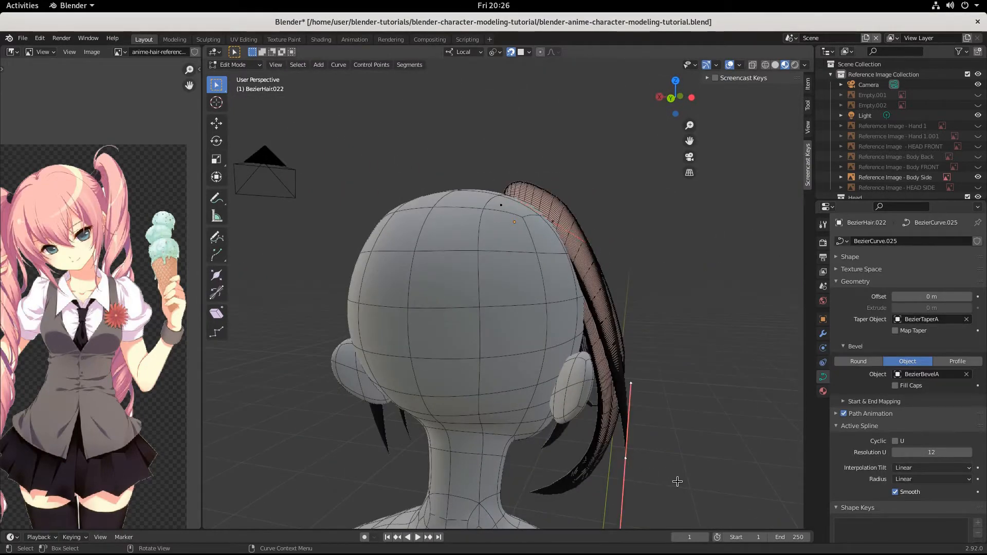
key("g")
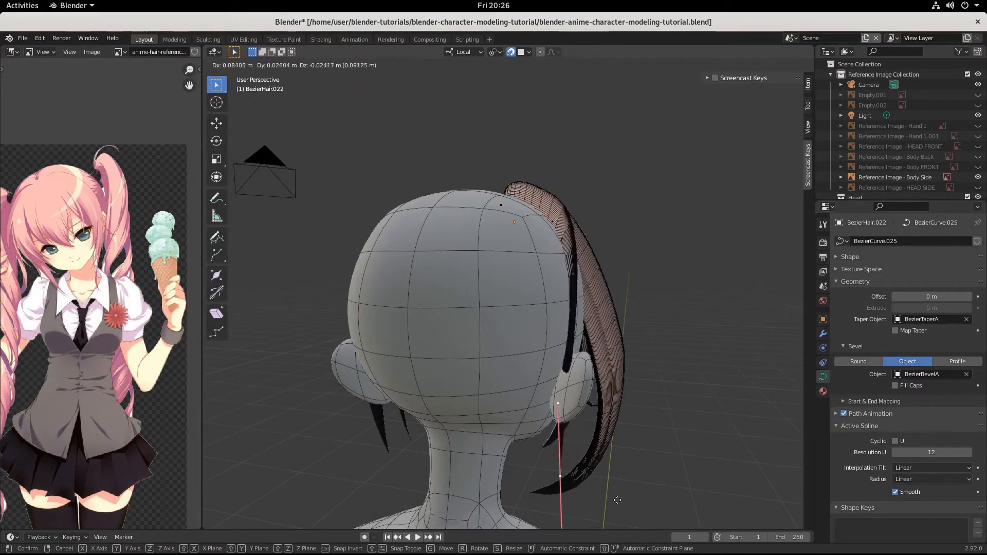
left_click(650, 480)
middle_click_drag(650, 480, 570, 472)
key("g")
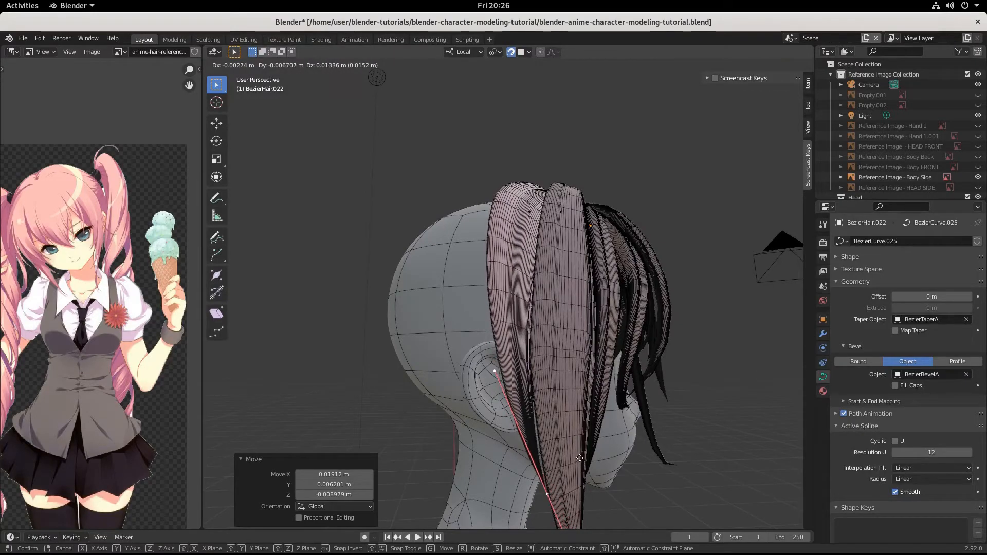
left_click(583, 459)
- Rotate the strand's tip control point by -37.8° in the view and scale it by 0.651
mouse_move(583, 459)
middle_mouse_down()
mouse_move(531, 467)
mouse_move(543, 455)
mouse_move(597, 450)
mouse_move(705, 465)
mouse_move(663, 478)
mouse_move(572, 469)
middle_mouse_up()
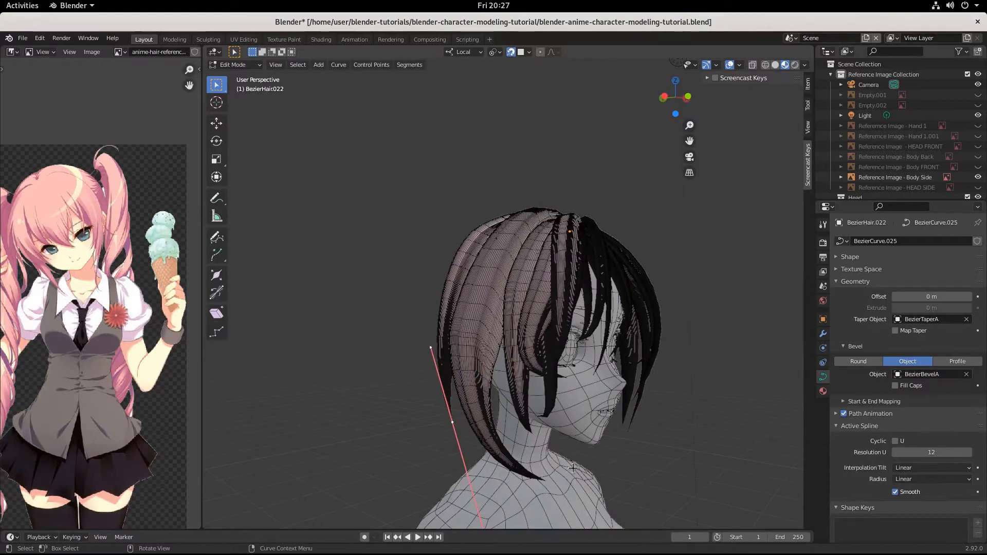
key("r")
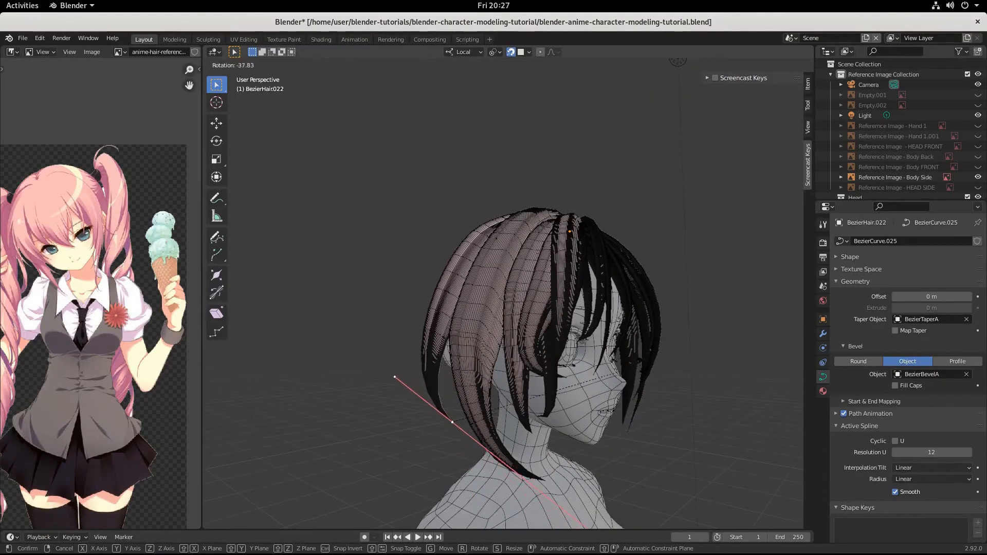
left_click(626, 483)
key("s")
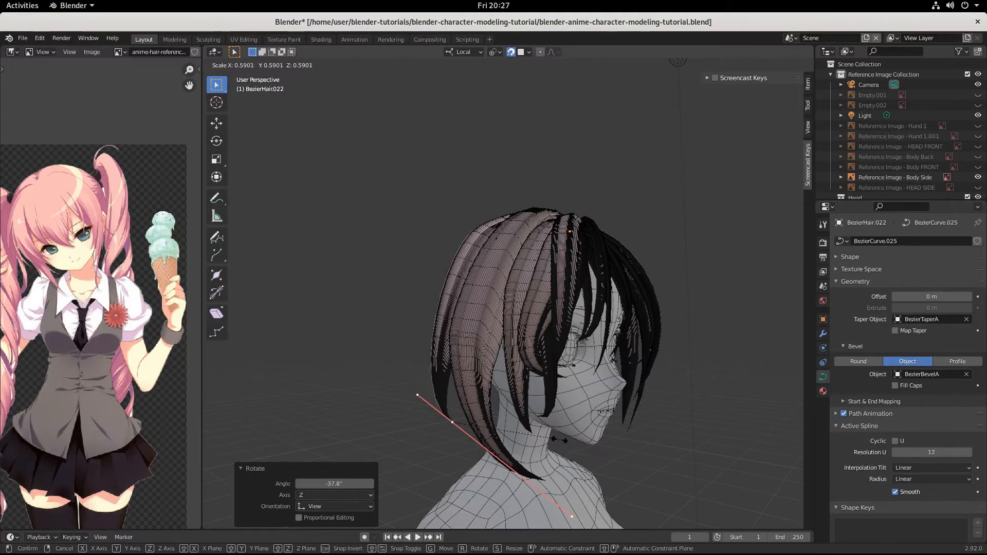
left_click(568, 451)
- Move the strand's tip control point by X 0.017167, Y -0.0212, Z 0.010687 m
key("g")
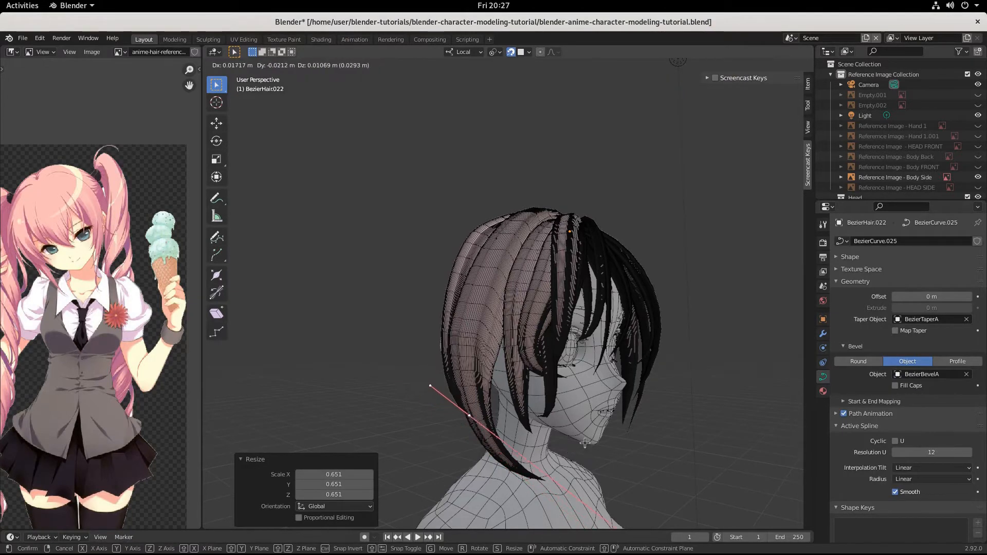
left_click(584, 443)
key("s")
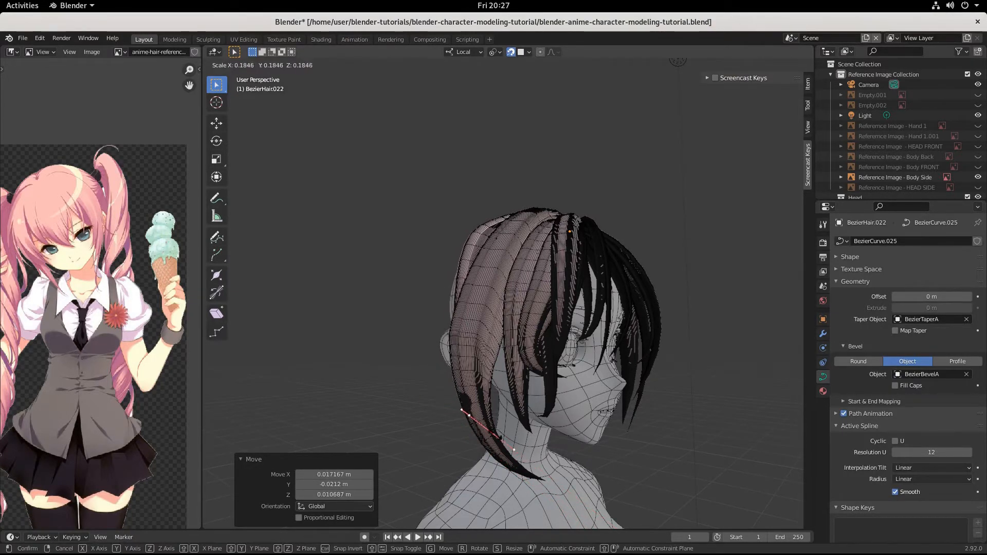
left_click(483, 427)
key("g")
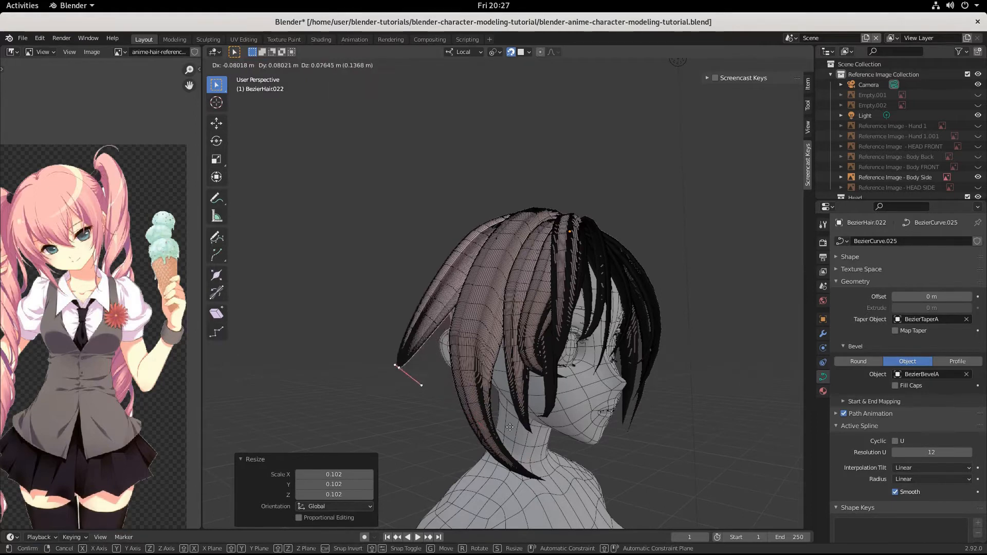
left_click(584, 471)
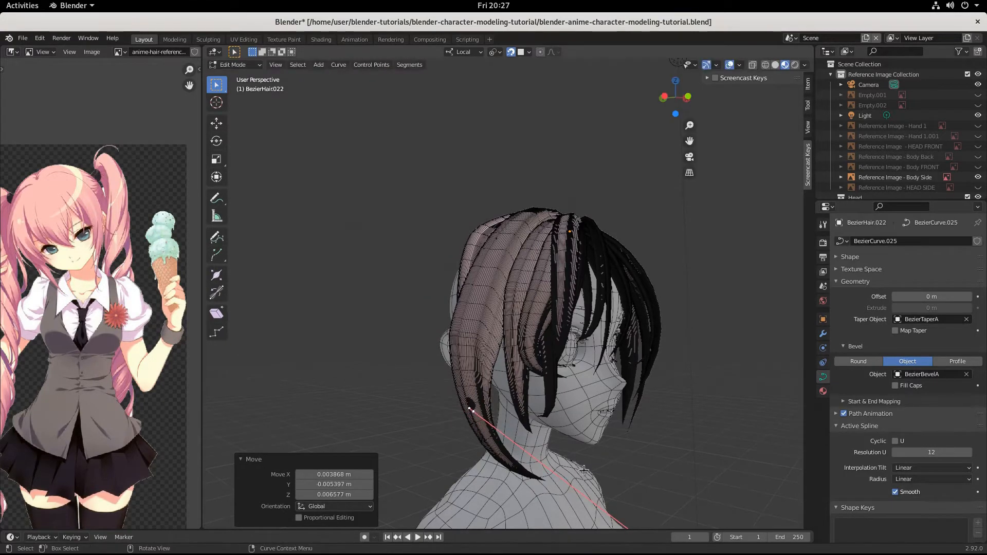
key("ctrl+z")
key("ctrl+z")
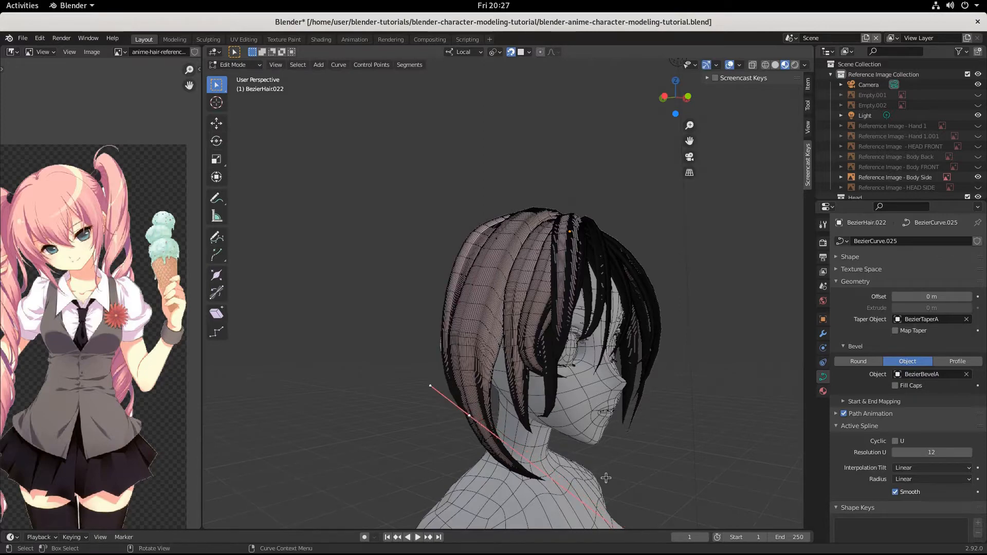
- Move the strand's tip control point by about X -0.010, Y 0.010, Z 0.013 m
key("g")
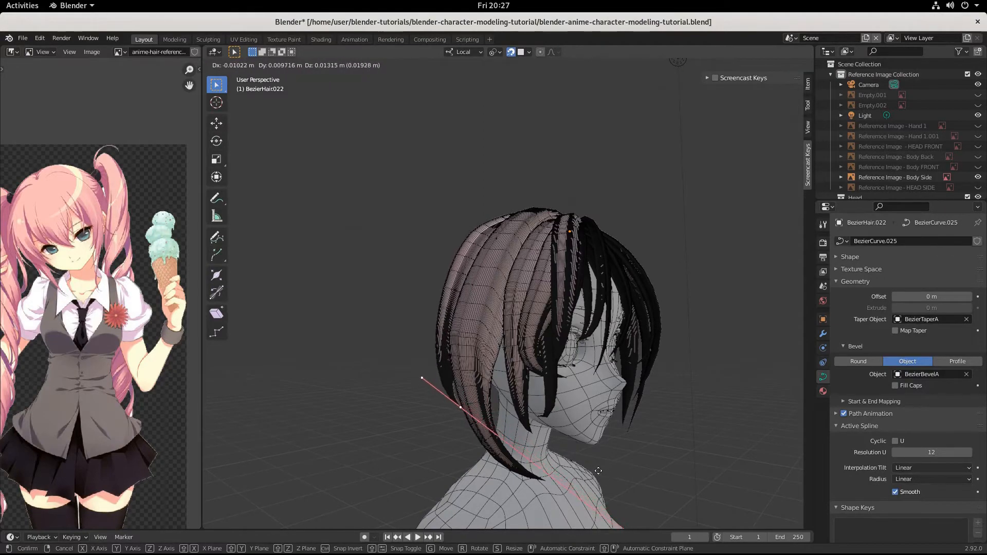
left_click(598, 471)
middle_click_drag(599, 470, 560, 345)
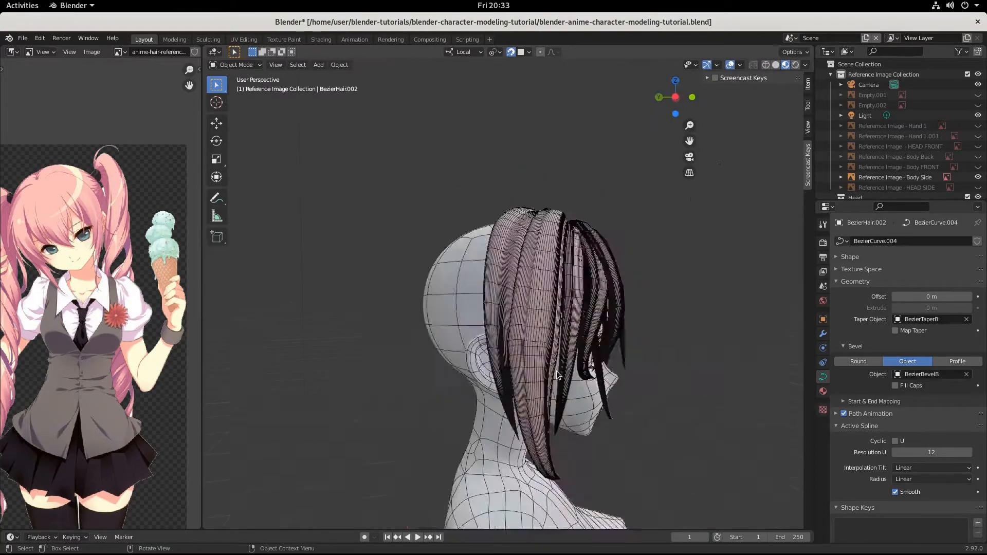
- Reopen strand BezierHair.022 for editing and subdivide its curve with one cut
middle_click_drag(556, 371, 482, 304)
left_click(488, 304)
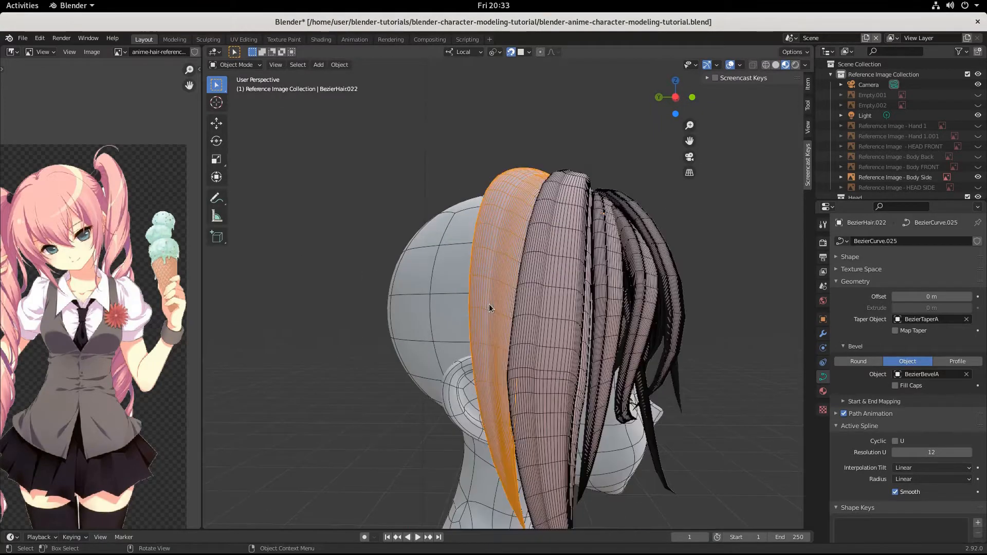
key("Tab")
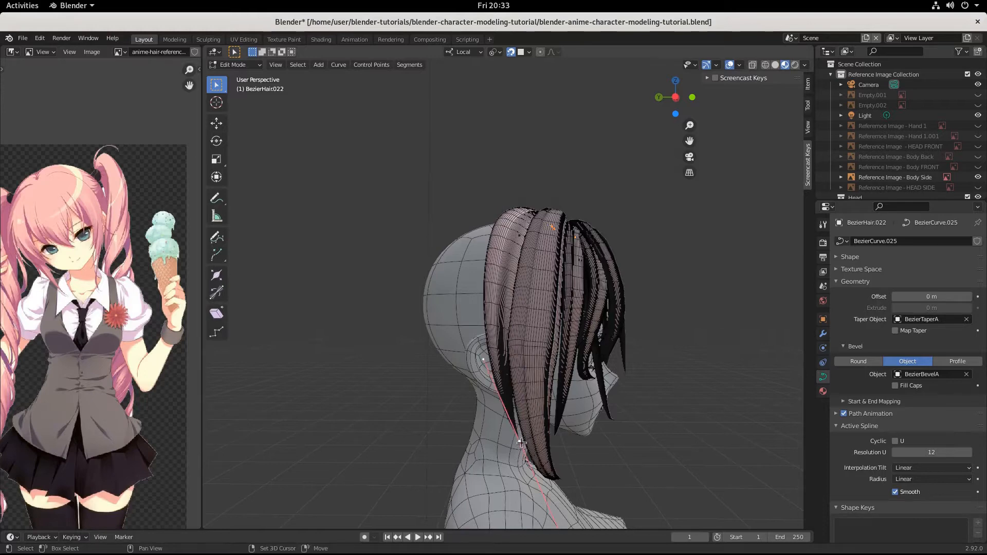
right_click(499, 341)
left_click(483, 272)
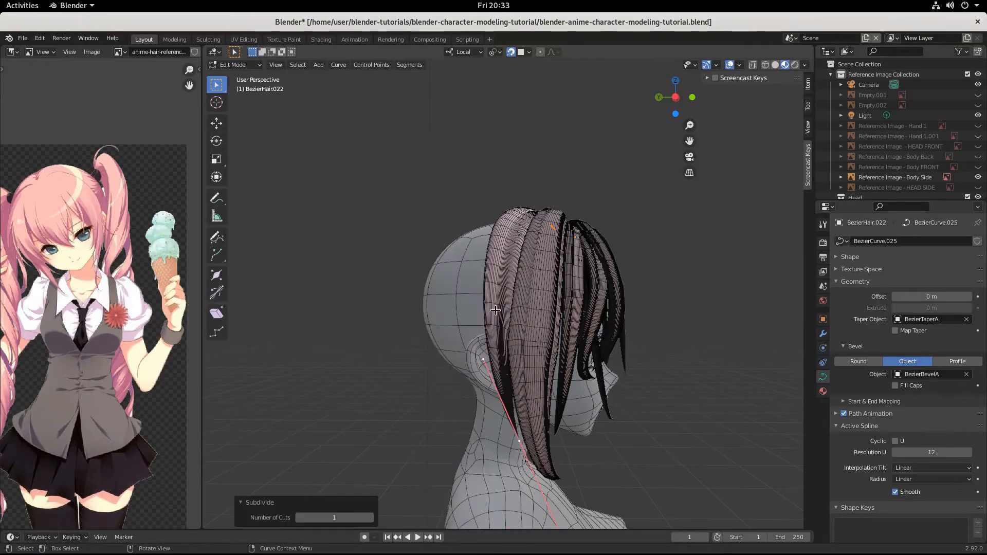
- Rotate the strand's tip control point by 72° in the side view and move it by X -0.001062, Y 0.086457, Z -0.017873 m
key("alt+a")
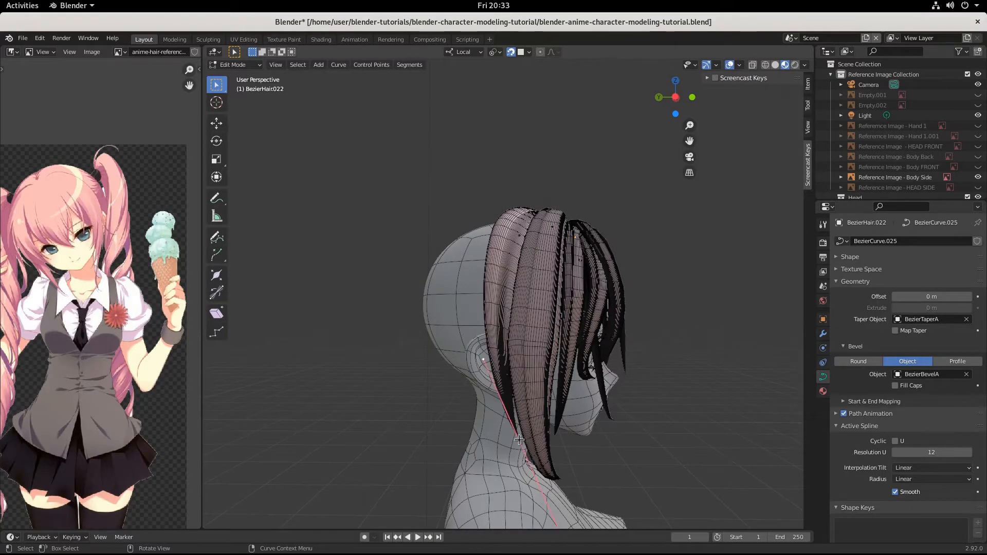
key("r")
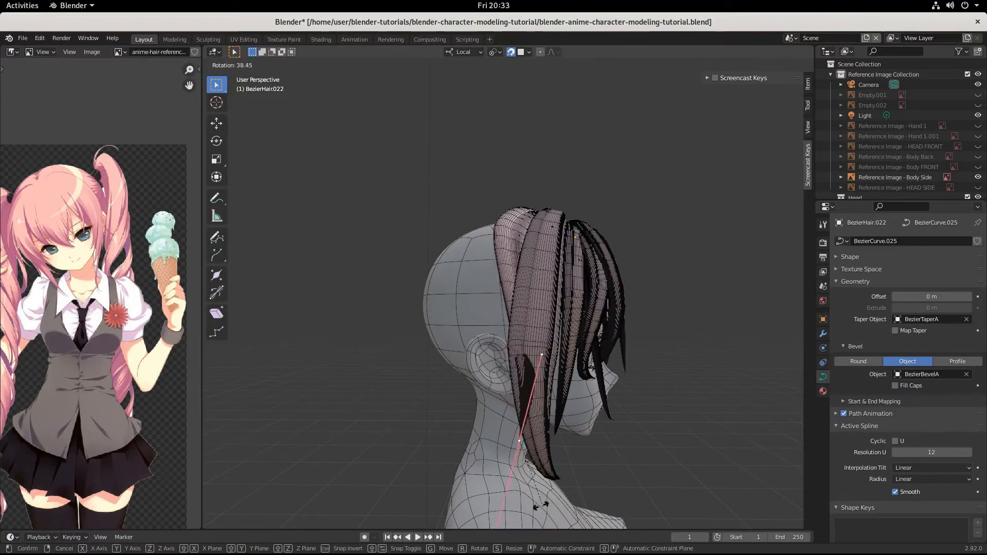
left_click(506, 492)
key("g")
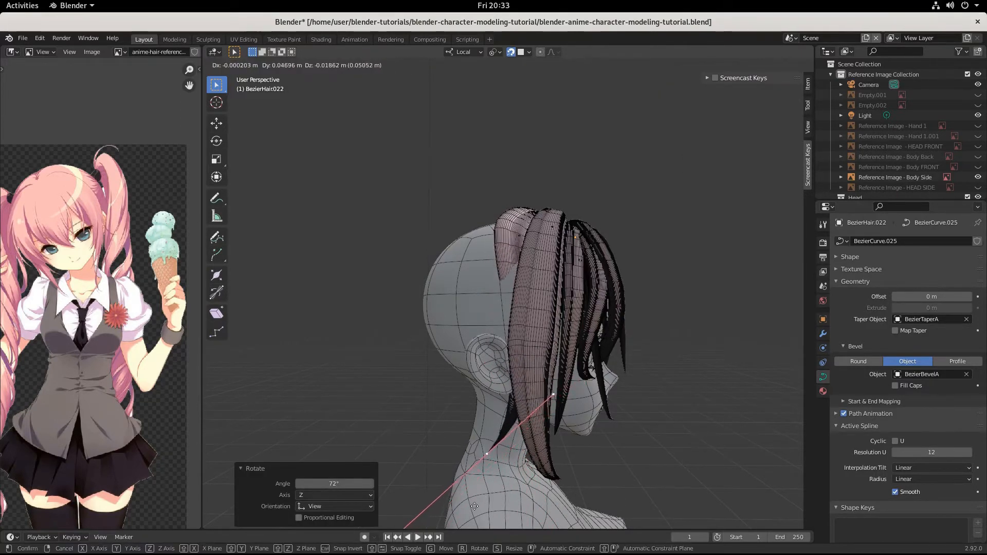
left_click(446, 508)
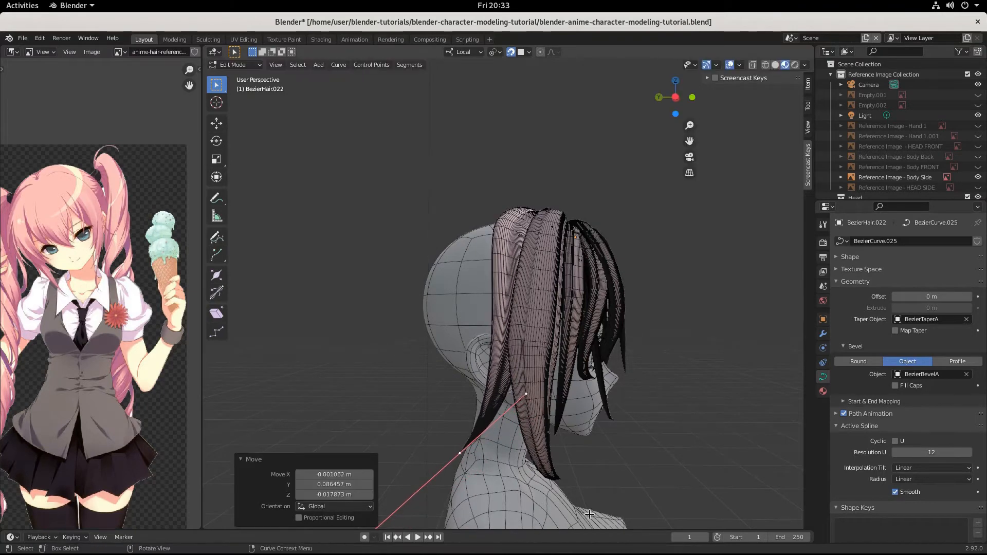
- Rotate the strand's tip control point slightly further in the side view to curve the end toward the back of the neck
key("r")
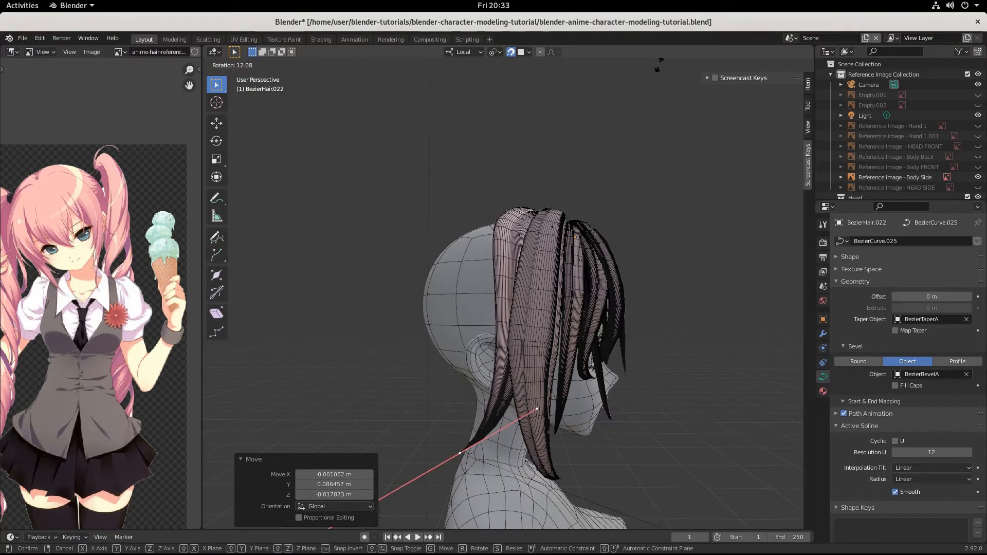
left_click(618, 500)
middle_click_drag(619, 500, 654, 457)
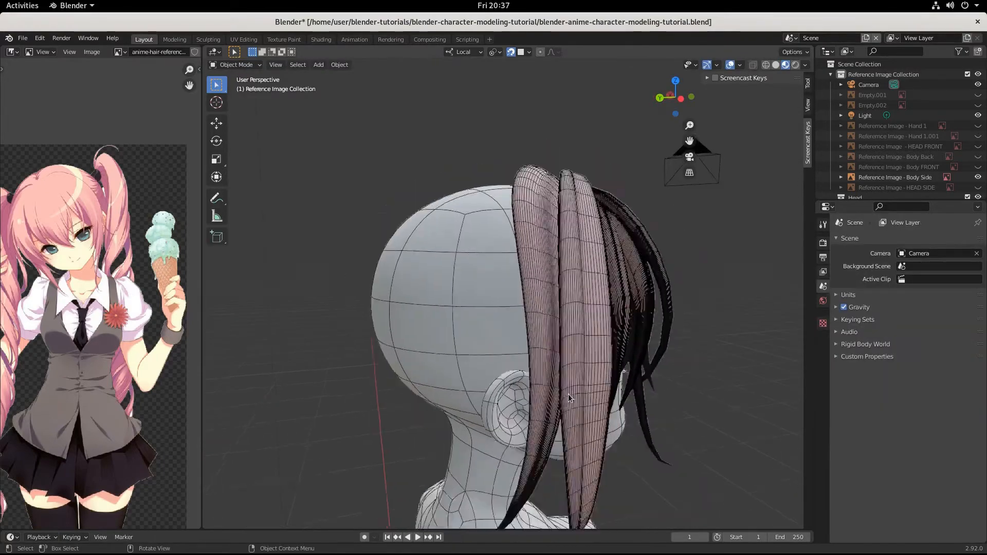
- Duplicate hair strand BezierHair.006 and place the copy behind the ear, offset X 0.006192, Y 0.16729, Z 0.037767 m
middle_click_drag(569, 394, 347, 415)
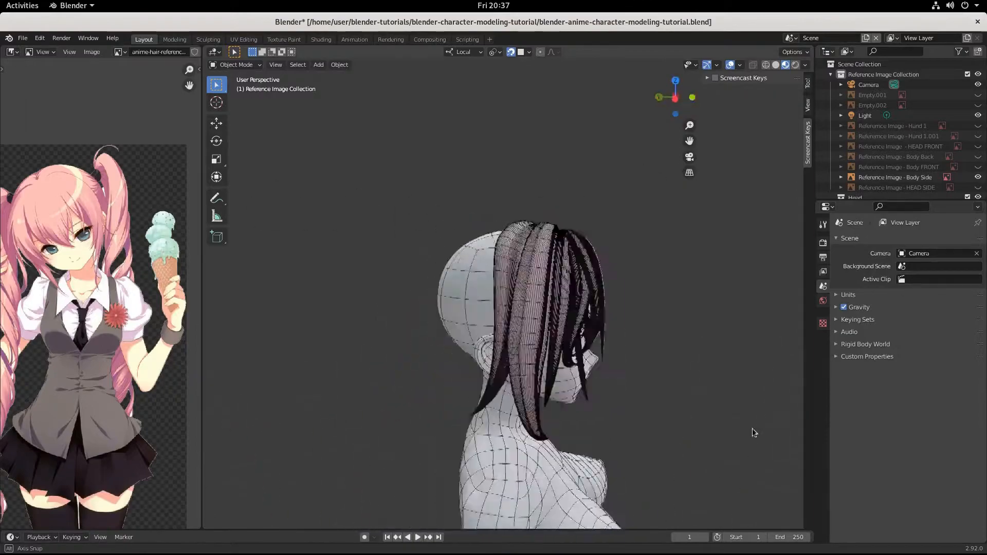
middle_click_drag(751, 429, 412, 213)
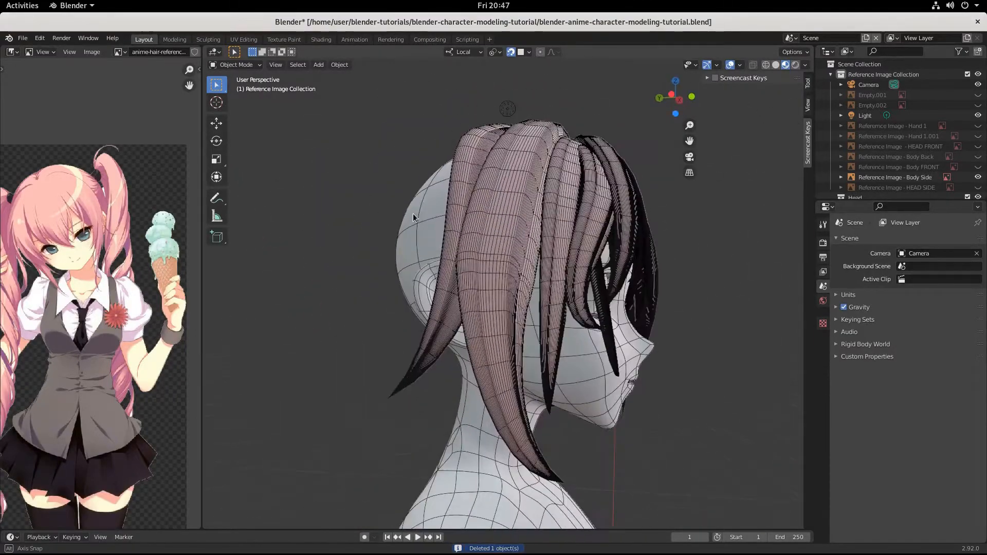
left_click(494, 253)
middle_click_drag(494, 253, 542, 264)
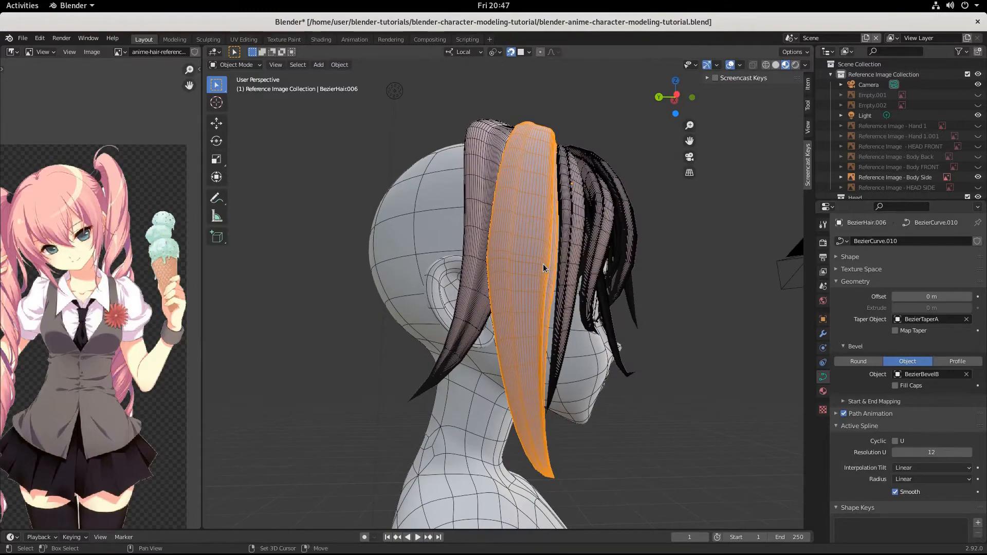
key("shift+d")
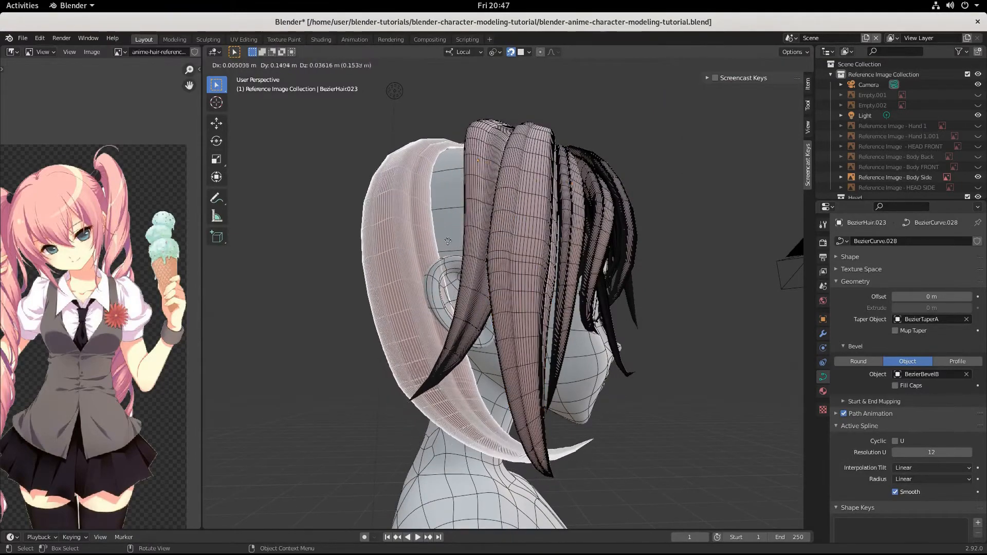
left_click(414, 241)
- Move the duplicated strand's root control point up the back of the head by about X 0.034, Y -0.005, Z 0.024 m
middle_click_drag(414, 242, 493, 245)
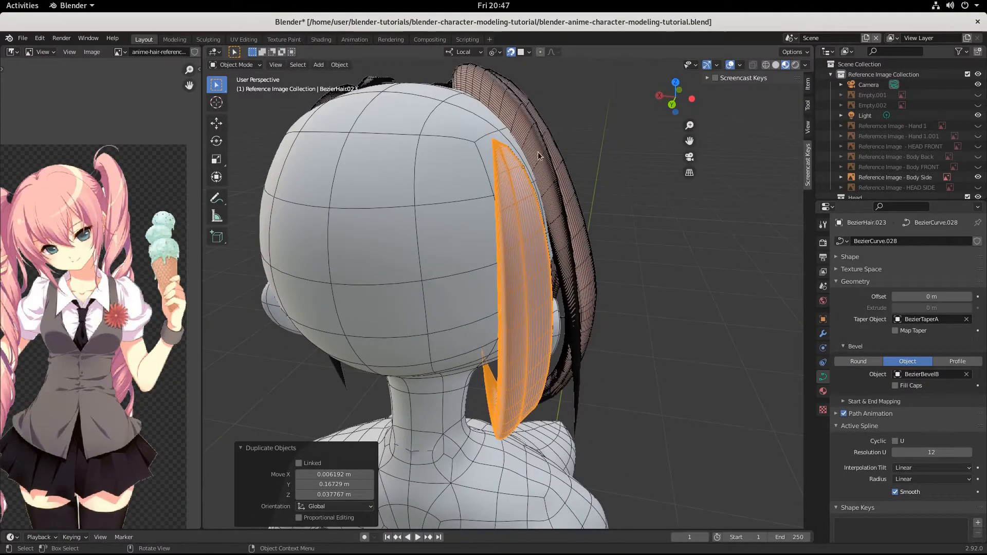
key("Tab")
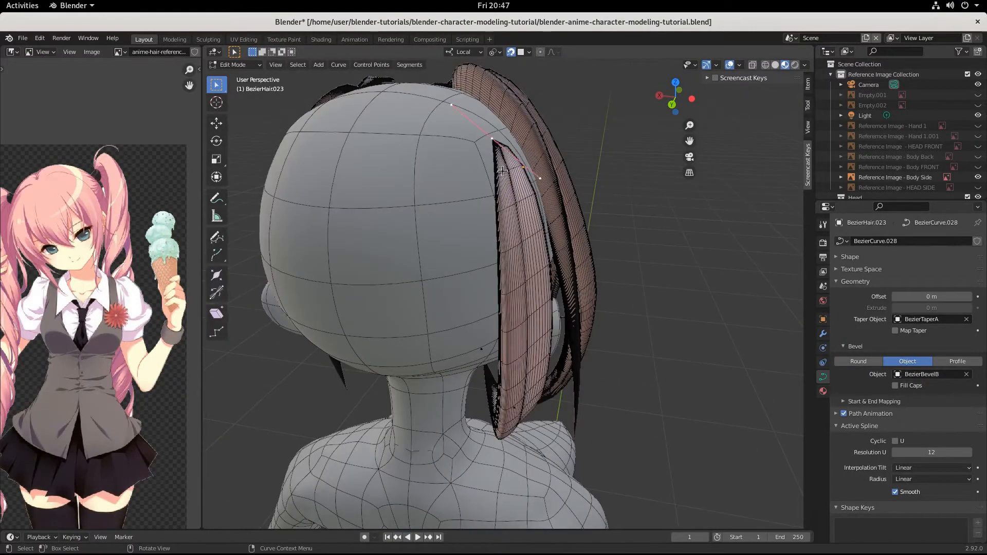
key("g")
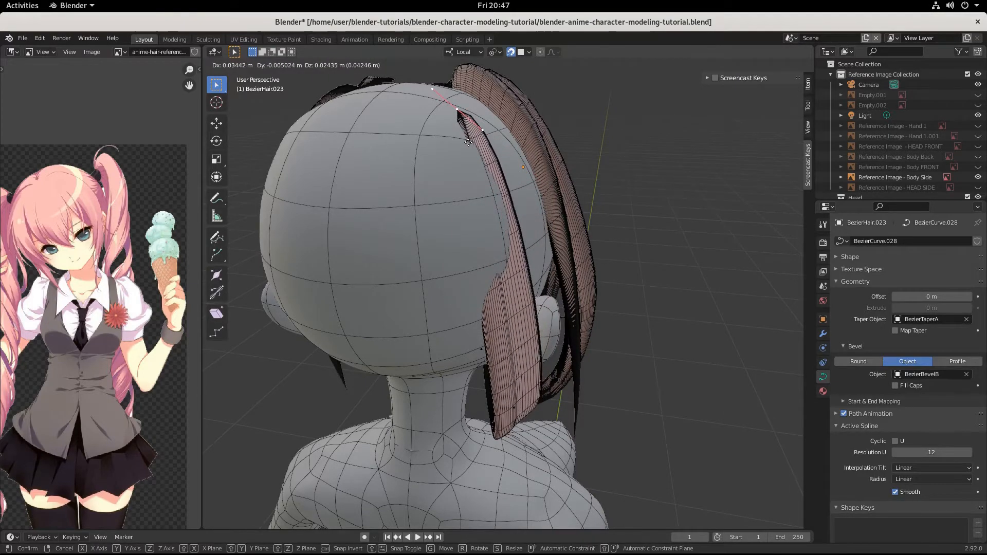
left_click(473, 143)
- Raise the strand's lower middle control point by about X 0.011, Y 0.018, Z 0.048 m
middle_click_drag(473, 144, 444, 356)
left_click(478, 389)
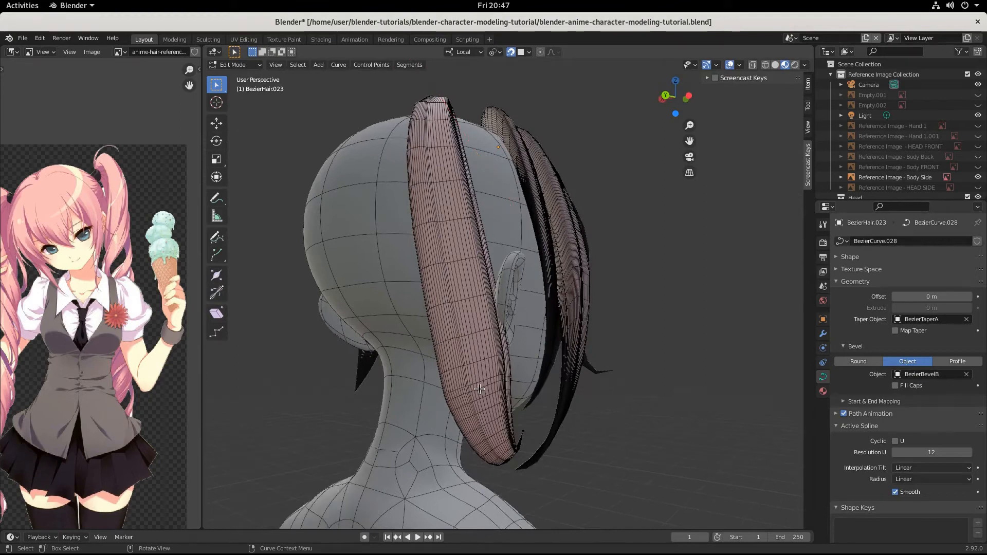
key("g")
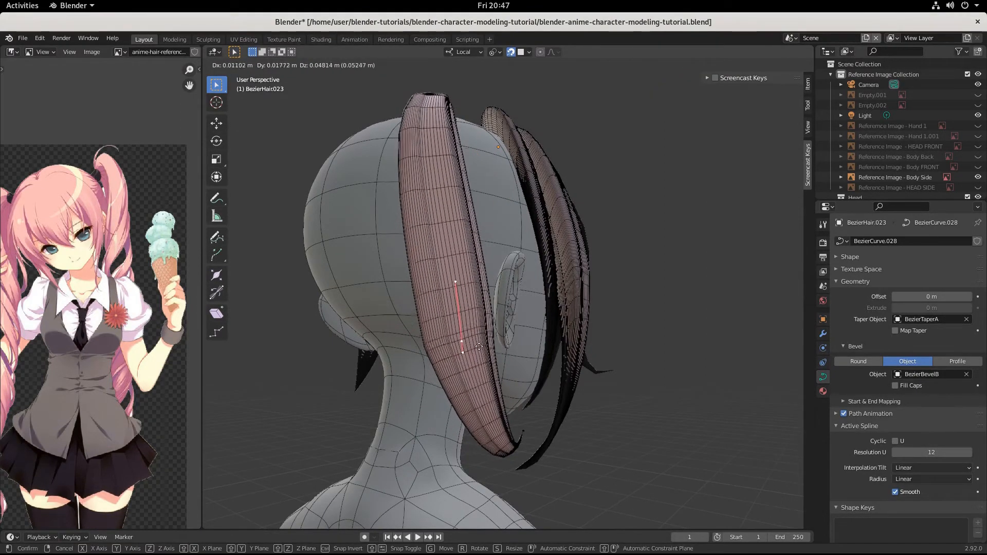
left_click(481, 350)
- Move the strand's tip control point by X -0.028808, Y 0.11625, Z 0.032506 m and scale its handles to 0.359
middle_click_drag(481, 350, 645, 480)
left_click(639, 455)
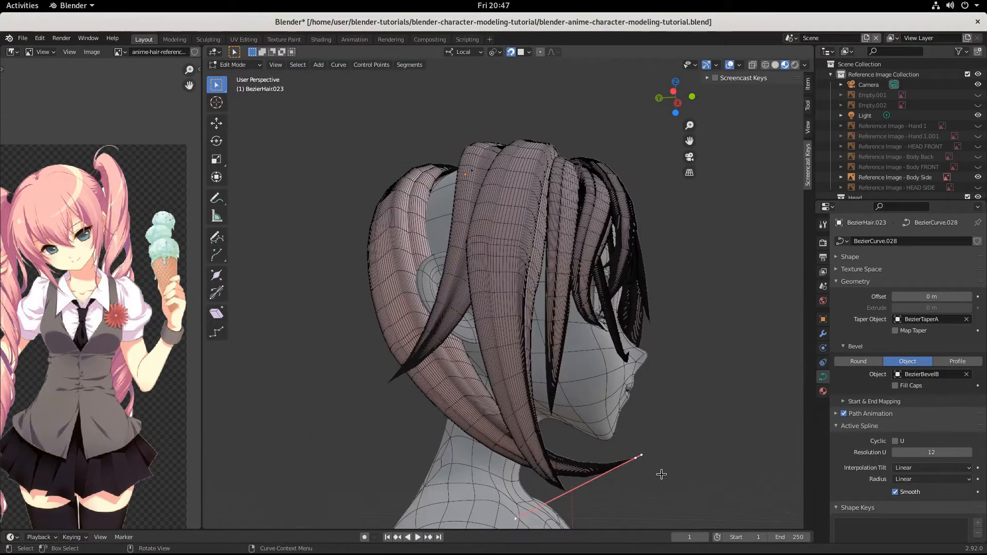
key("g")
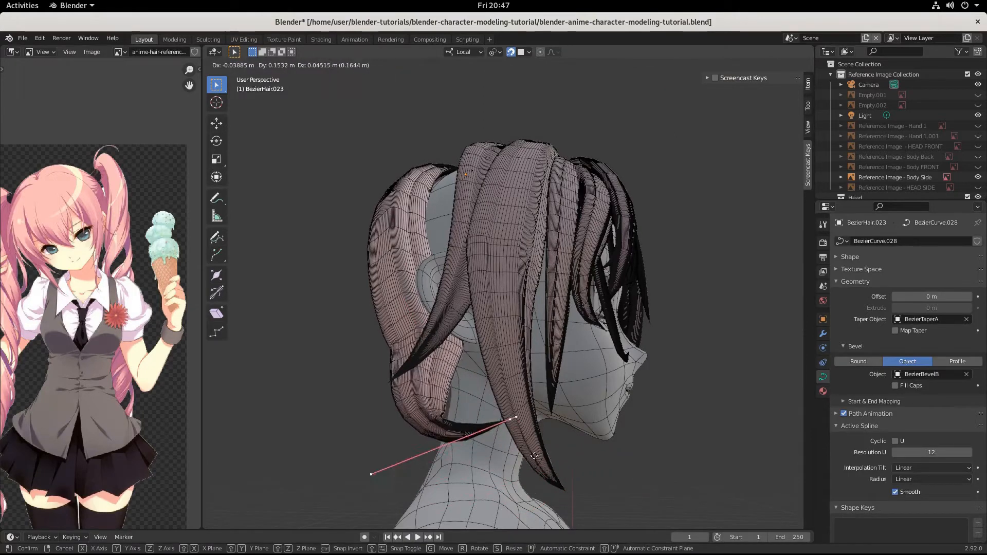
left_click(564, 467)
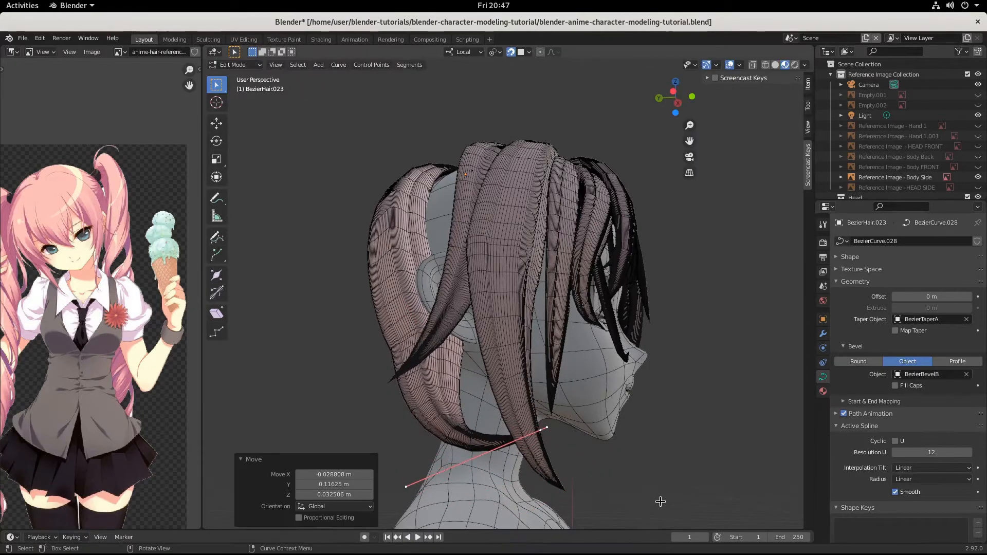
key("s")
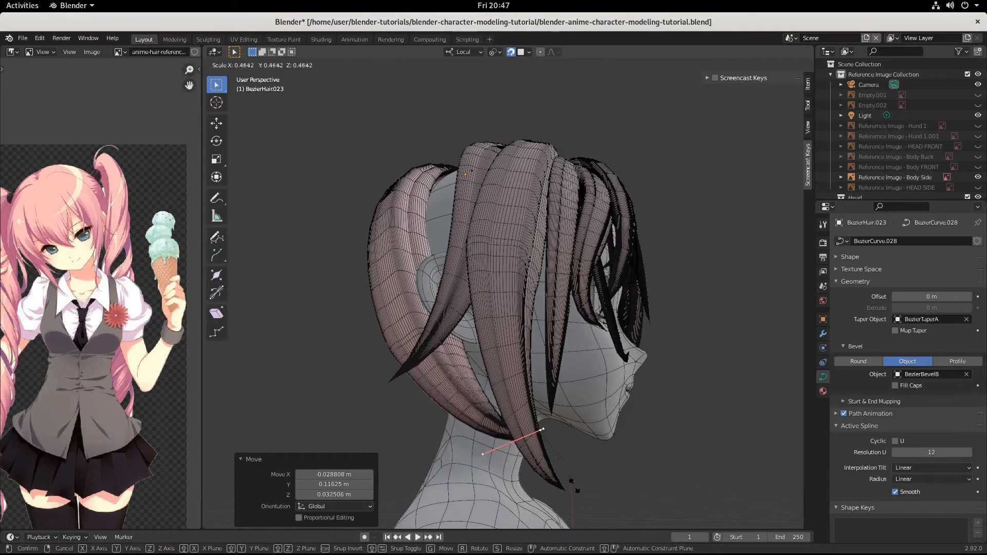
left_click(619, 475)
- Rotate the tip control point 20.8° in the view plane and move it by X -0.016558, Y 0.040591, Z 0.028293 m
key("r")
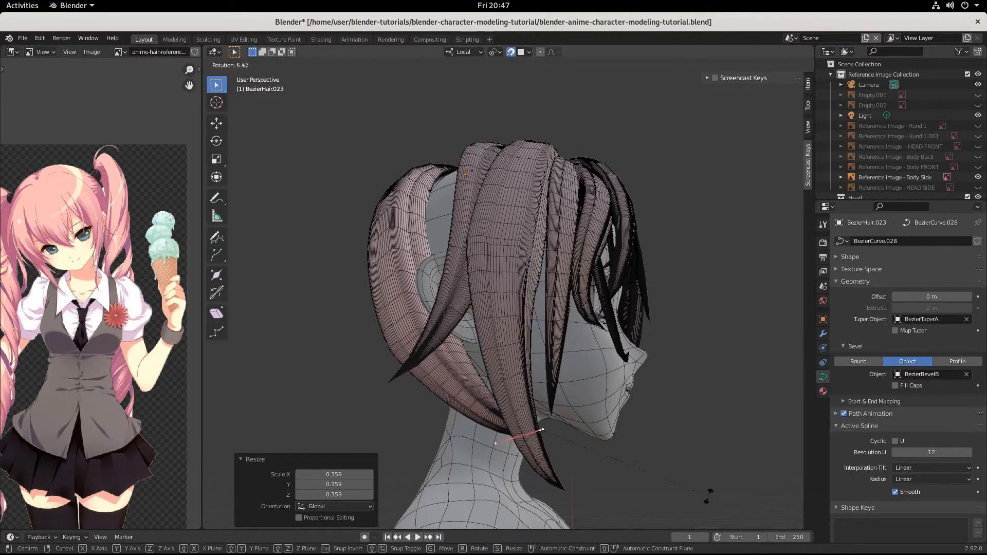
left_click(675, 485)
key("g")
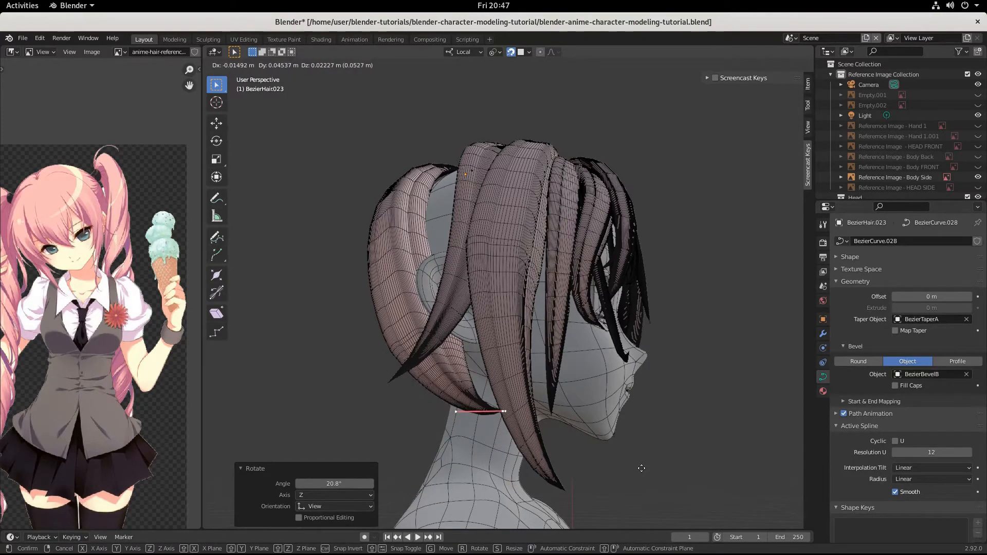
left_click(645, 464)
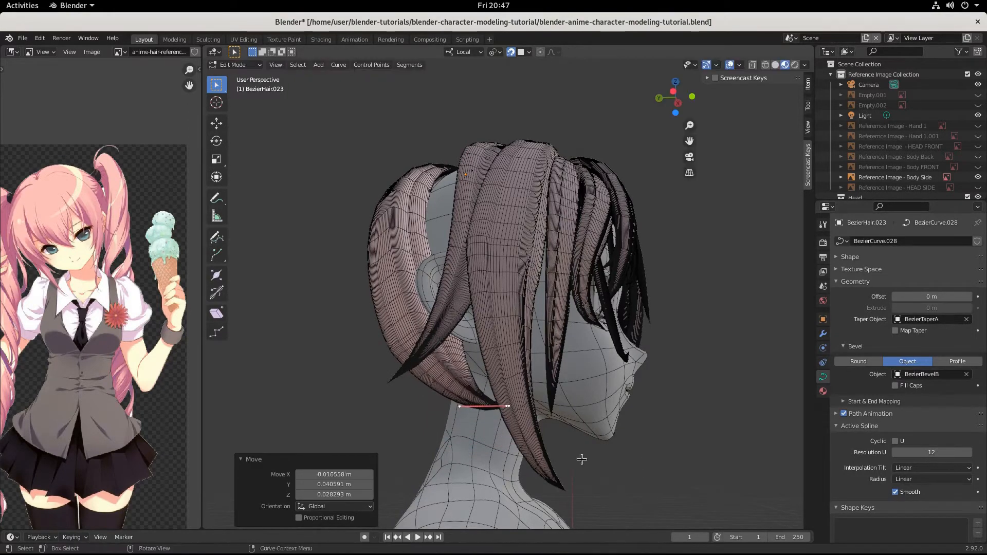
- Nudge the tip control point beside the neck by X -0.010722, Y -0.002363, Z 0.003854 m
middle_click_drag(580, 456, 678, 459)
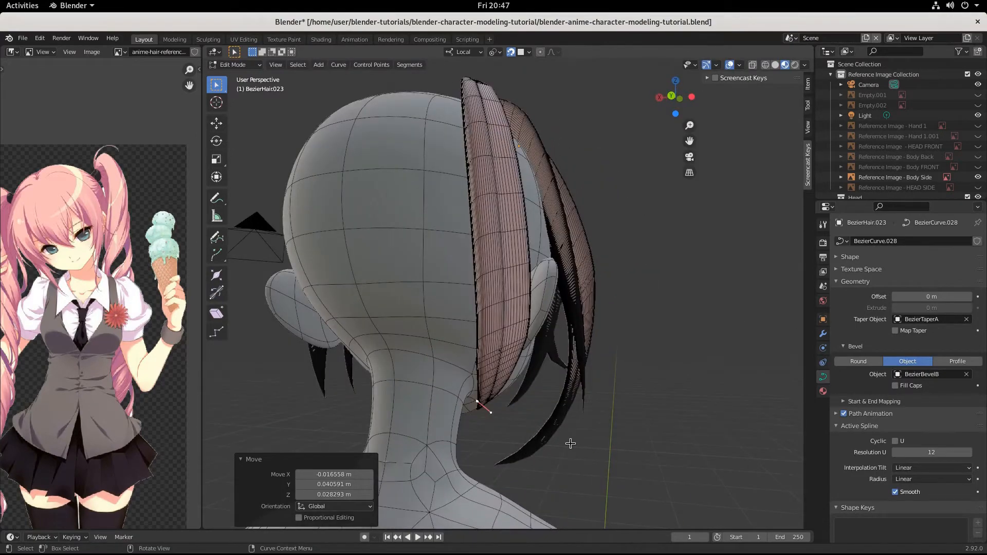
key("g")
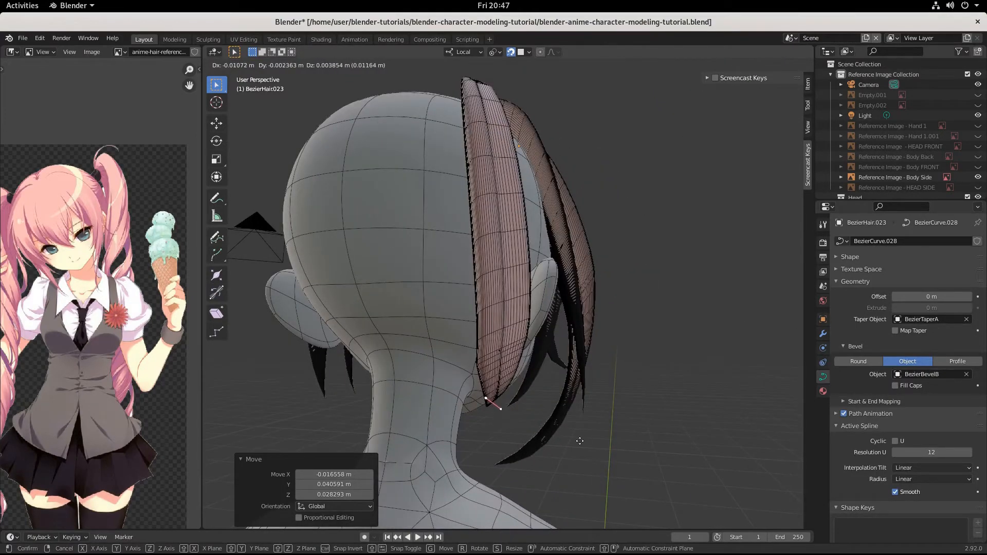
left_click(579, 441)
- Dissolve the strand's lower middle control point
middle_click_drag(579, 441, 524, 409)
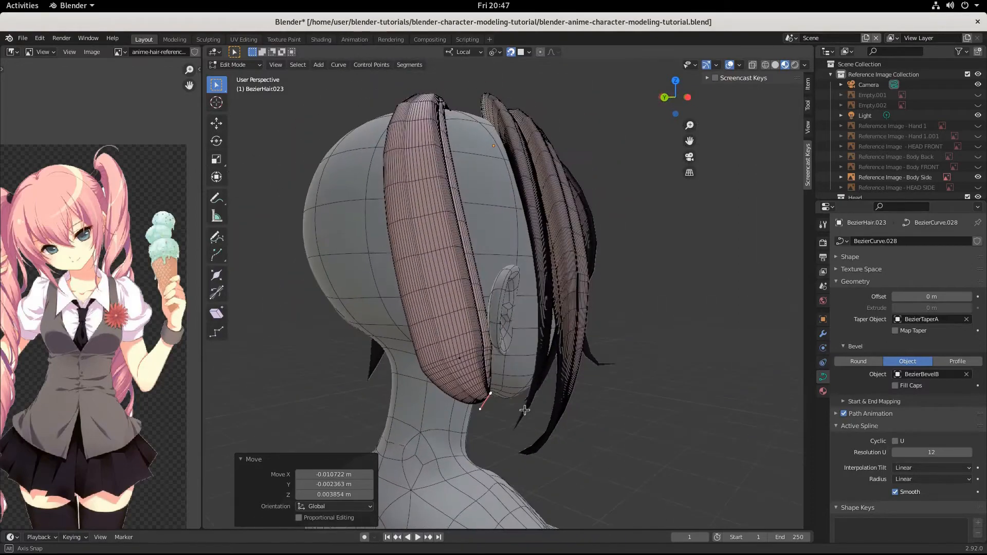
left_click(459, 359)
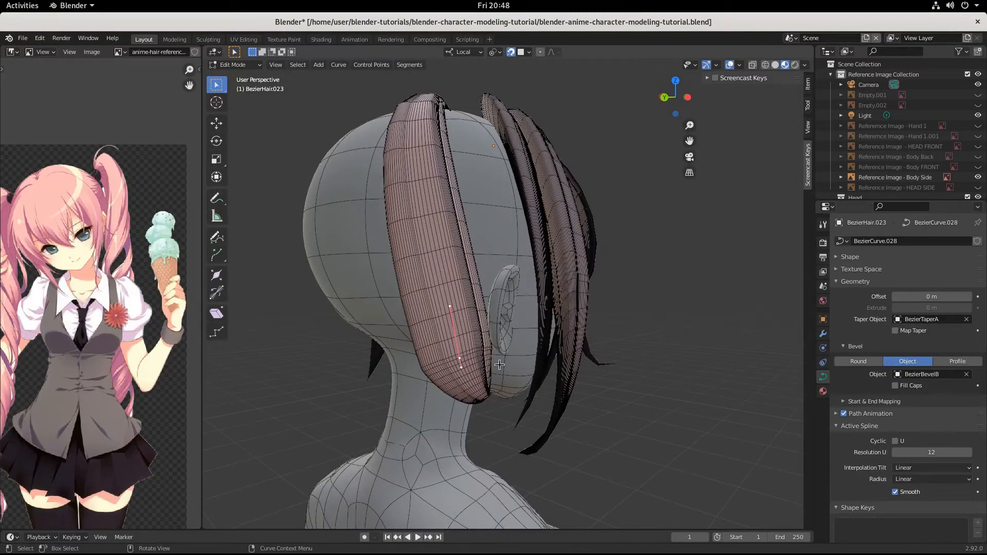
right_click(500, 364)
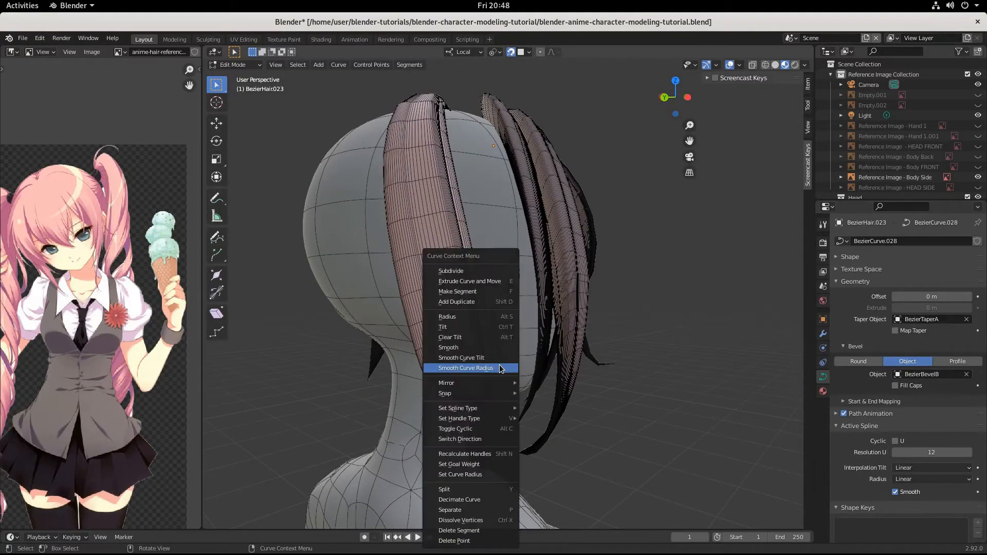
left_click(487, 517)
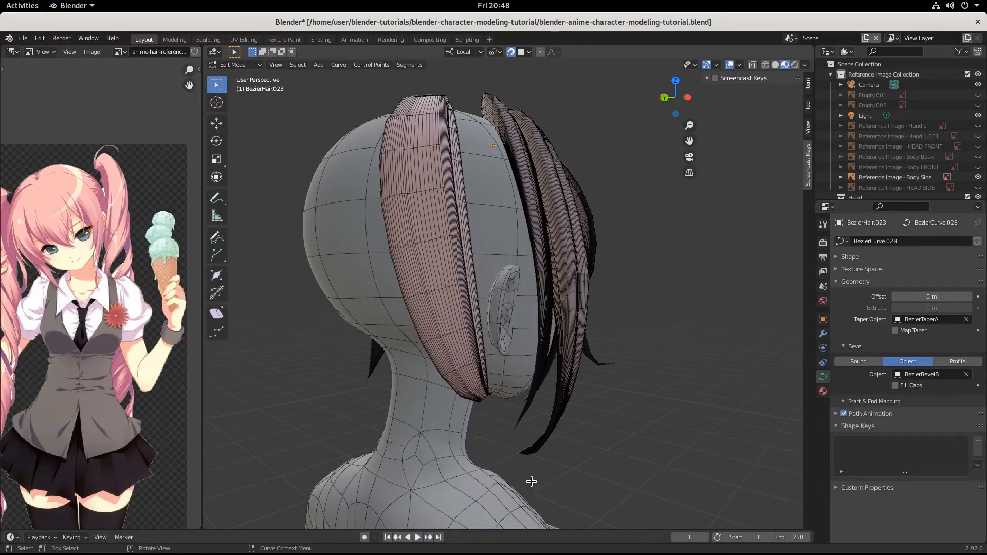
- Leave curve editing and replace the strand's bevel object with BezierBevelA
middle_click_drag(488, 517, 367, 218)
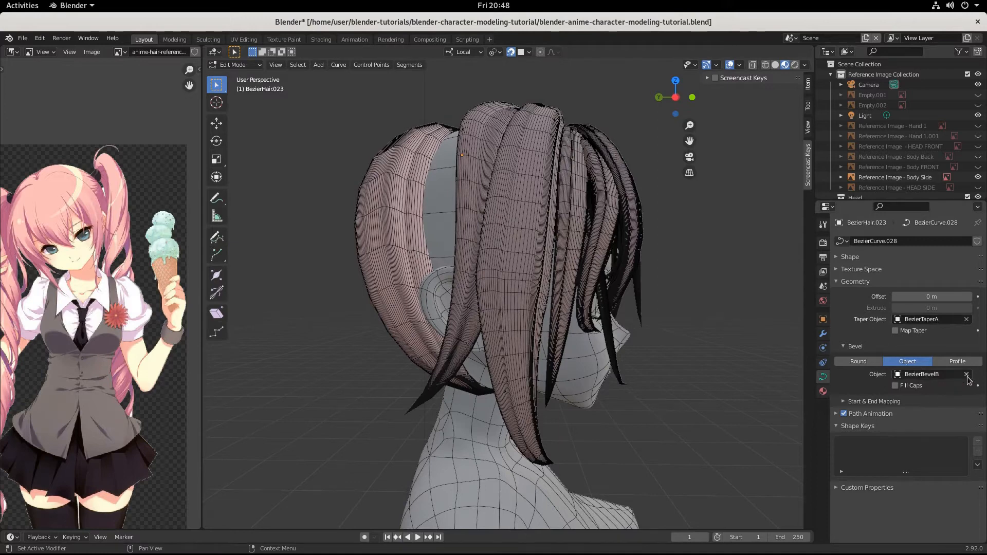
key("Tab")
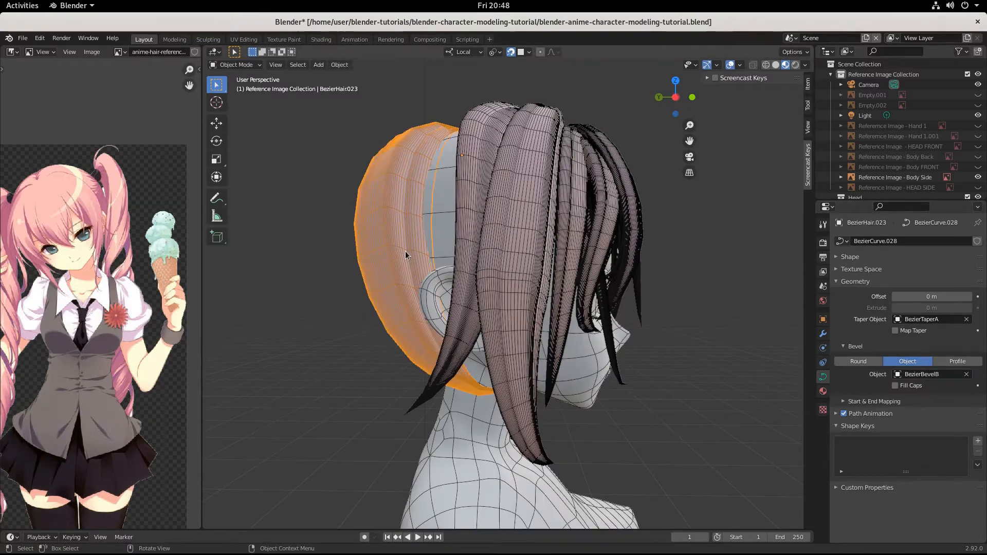
left_click(965, 375)
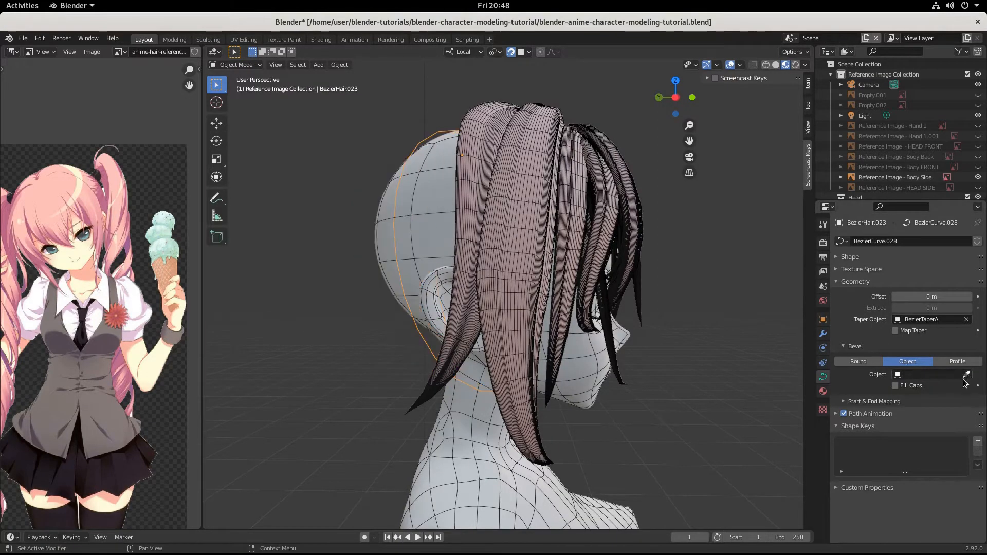
left_click(900, 375)
left_click(891, 390)
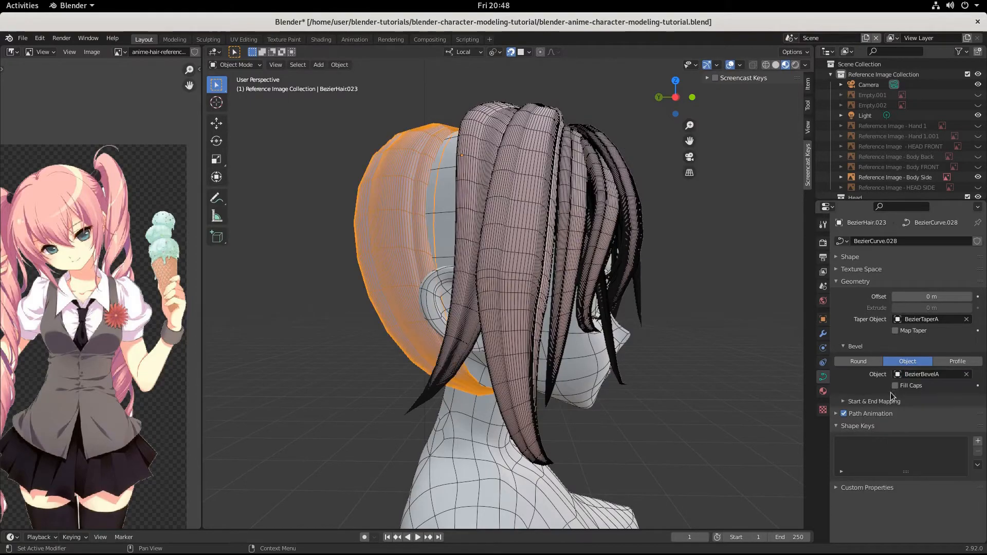
- Move the whole strand behind the ear by X -0.011702, Y -0.01284, Z -0.009281 m
middle_click_drag(411, 315, 513, 326)
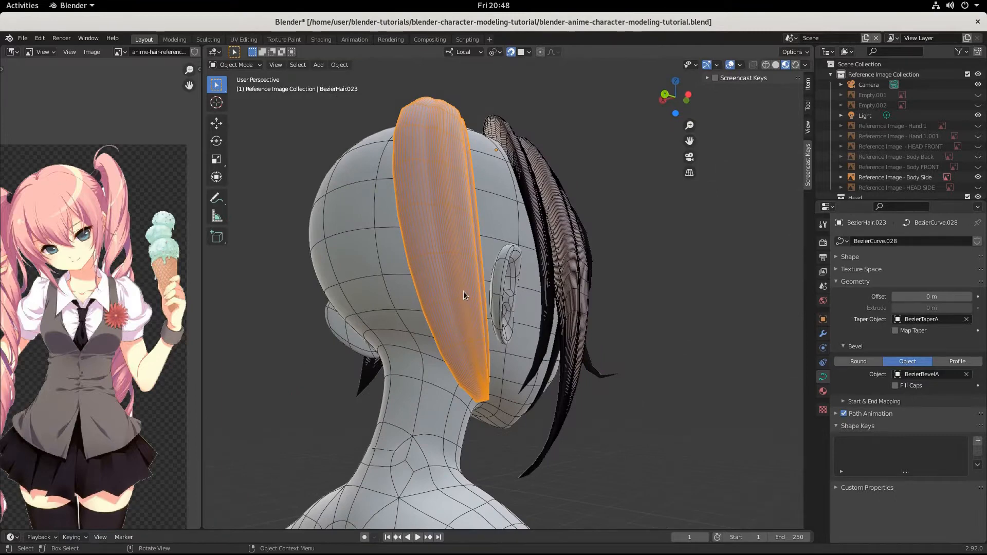
key("g")
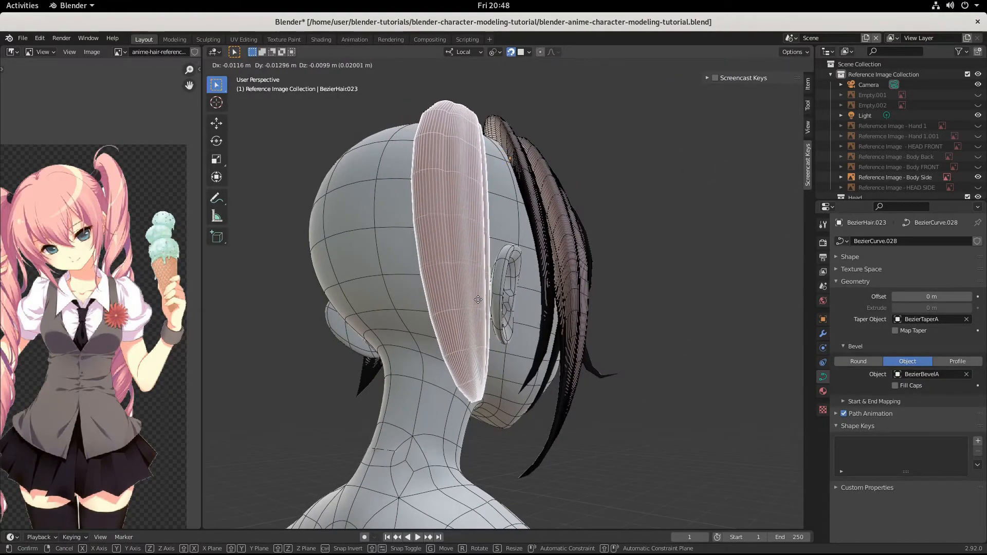
left_click(477, 299)
- Reopen the strand for editing, move its root control point by X 0.003733, Y 0.021048, Z -0.013786 m, and scale its handles to 0.531
middle_click_drag(477, 298, 486, 386)
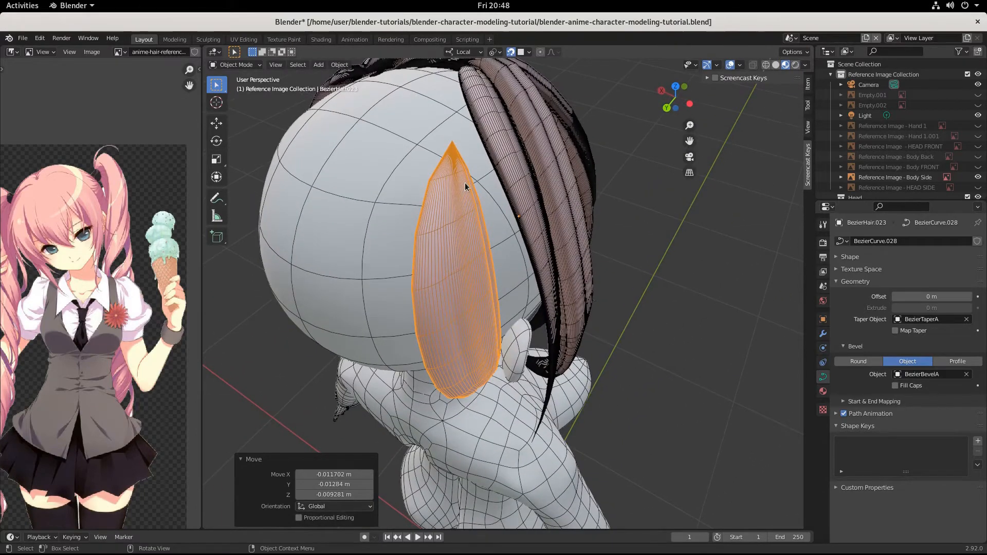
key("Tab")
key("g")
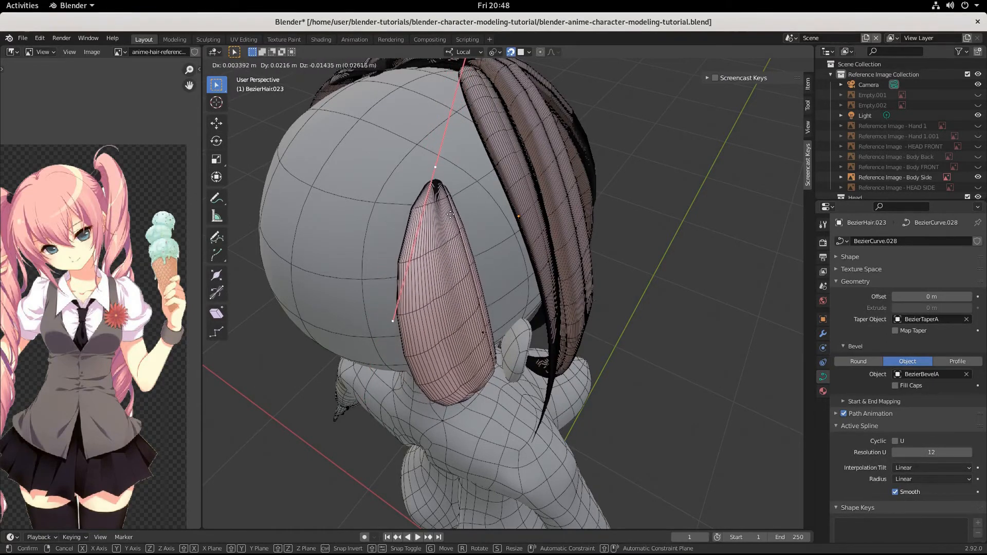
left_click(453, 218)
key("s")
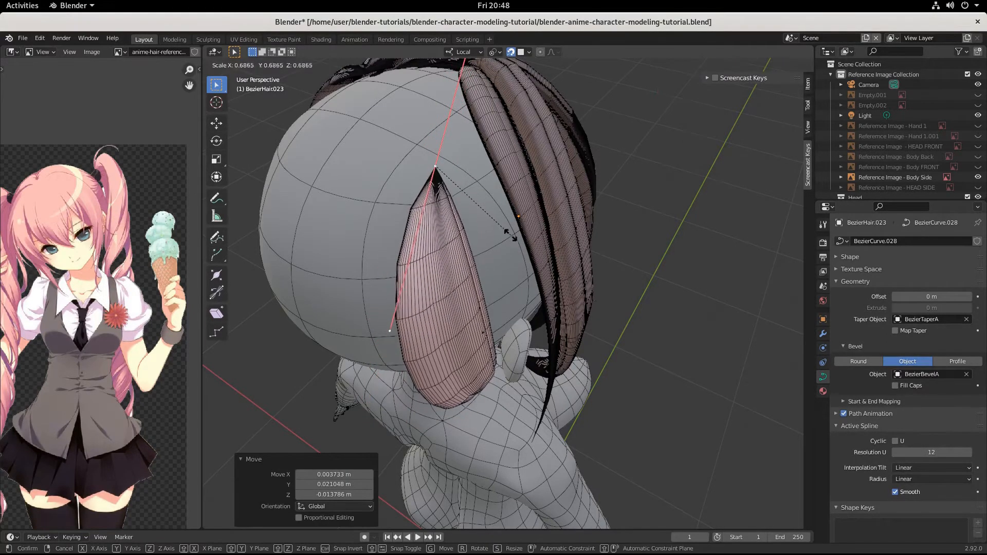
- Rotate the strand's root control point by -17.4° in the view plane
middle_click_drag(497, 248, 482, 194)
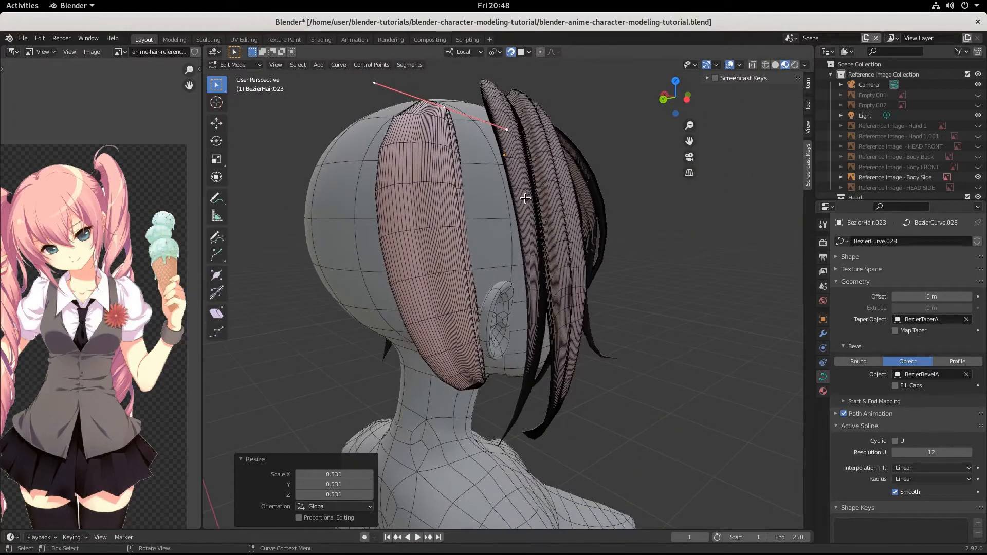
key("r")
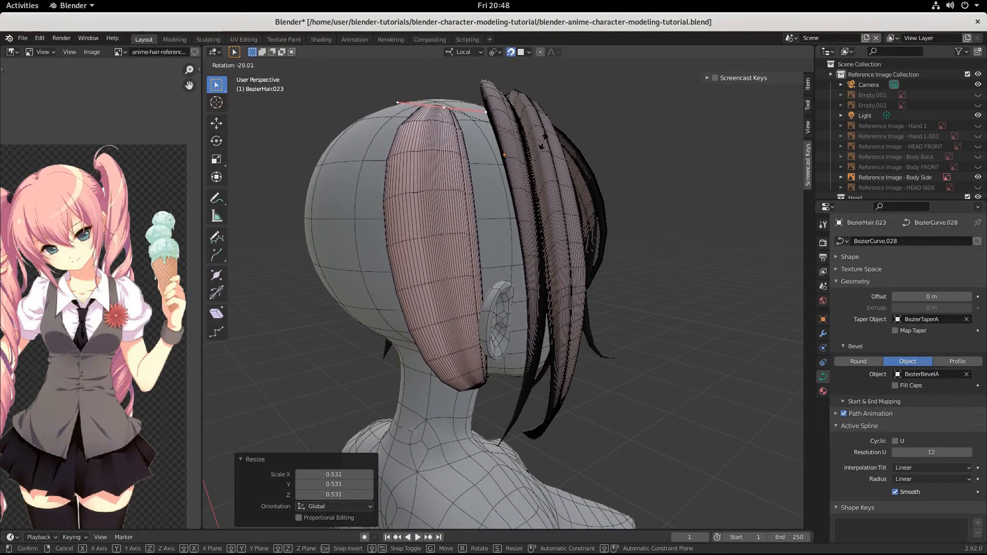
left_click(539, 163)
middle_click_drag(506, 167, 540, 298)
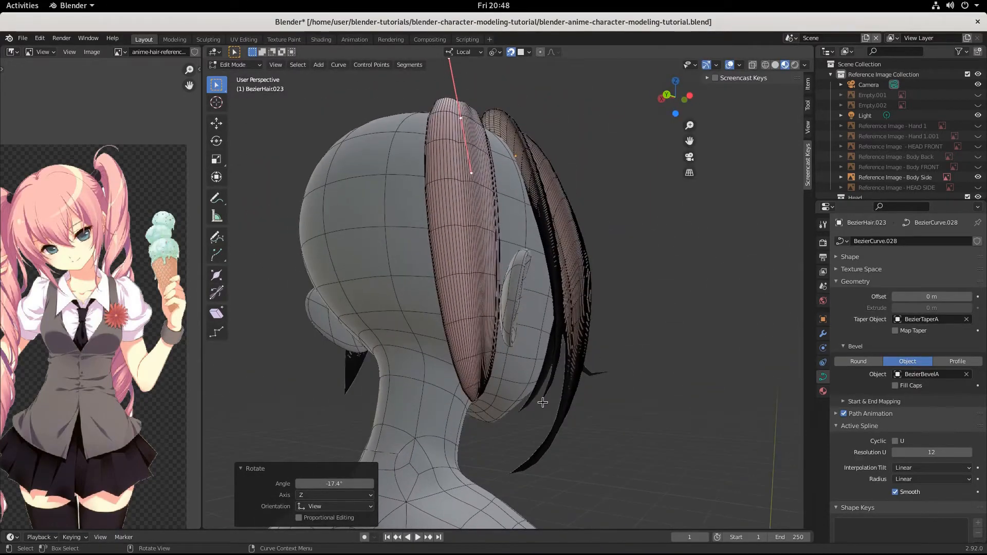
middle_click_drag(549, 403, 515, 388)
left_click(473, 400)
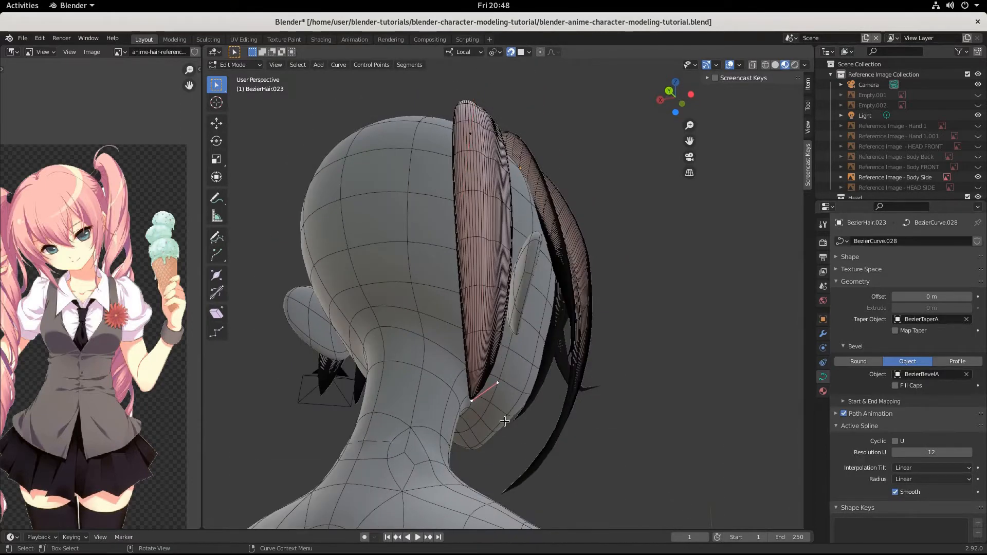
key("g")
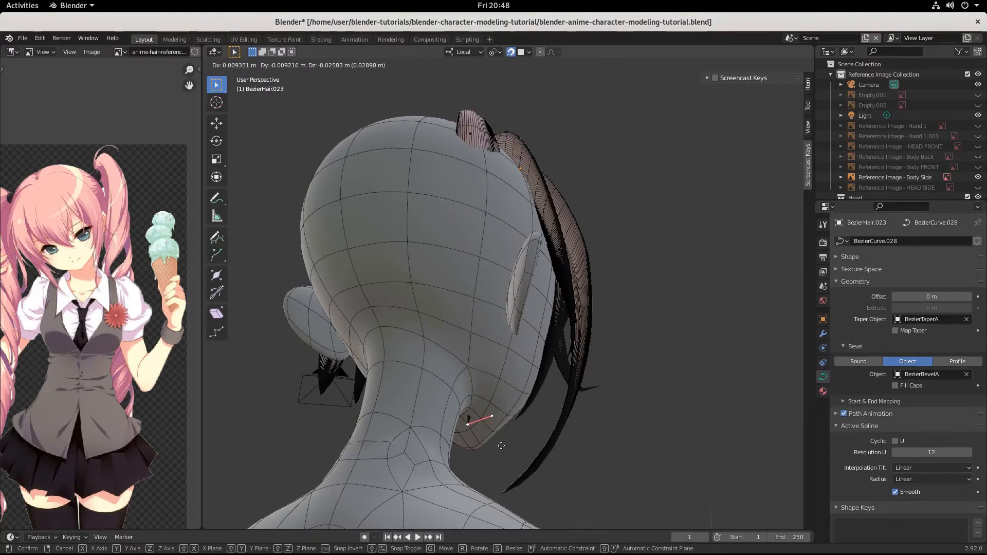
right_click(501, 446)
- Subdivide the whole strand with 1 cut and move the new middle control point by X -0.003311, Y 0.006411, Z -0.031428 m
middle_click_drag(495, 258, 473, 312)
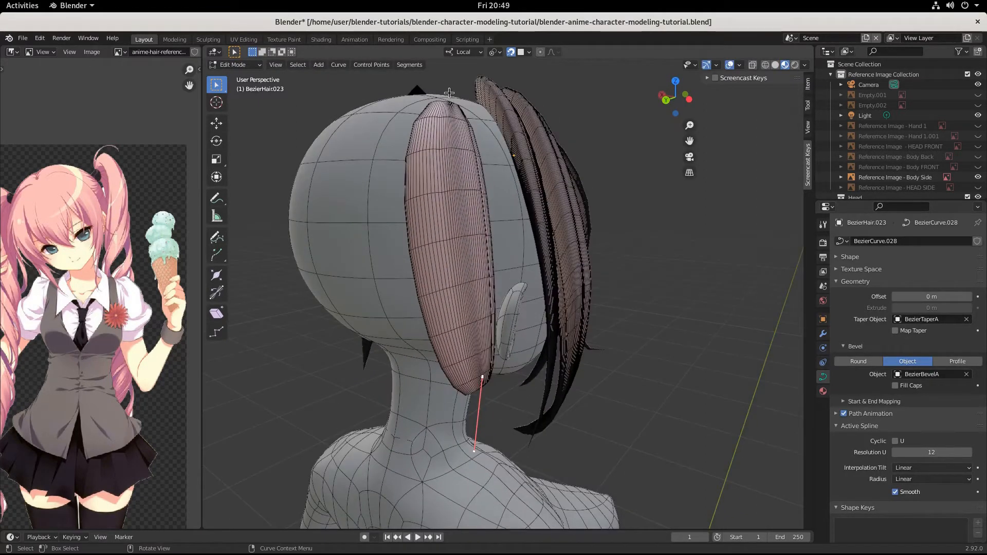
right_click(444, 195)
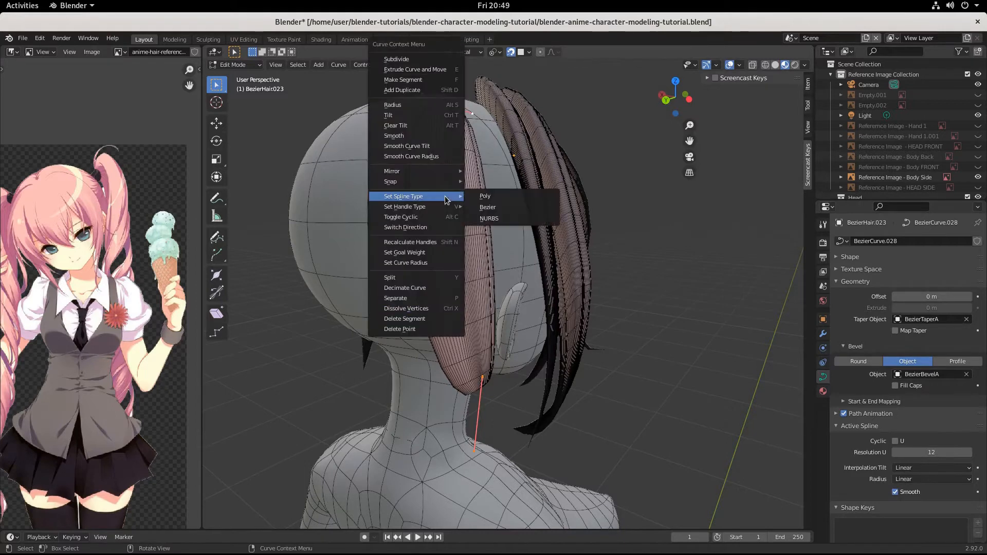
left_click(422, 61)
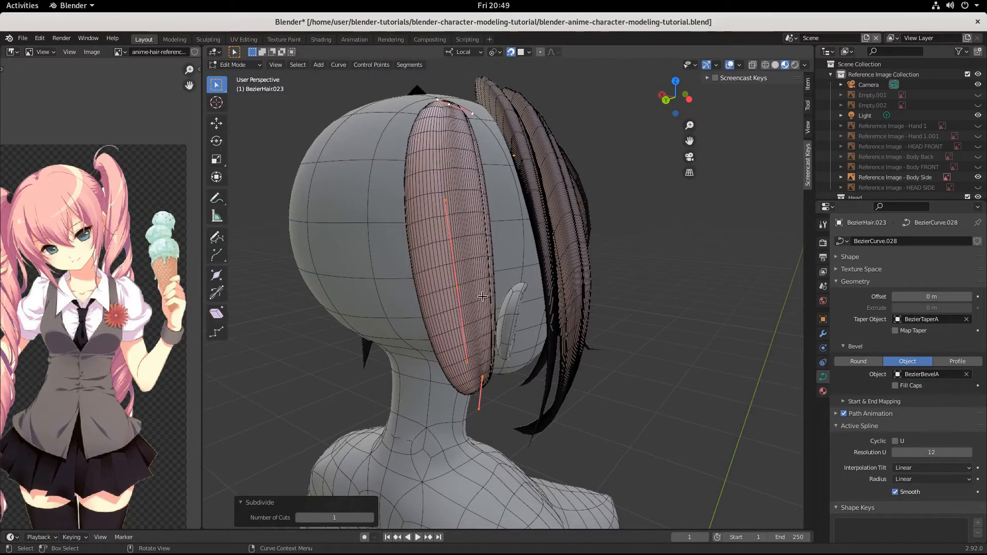
left_click(458, 289)
key("g")
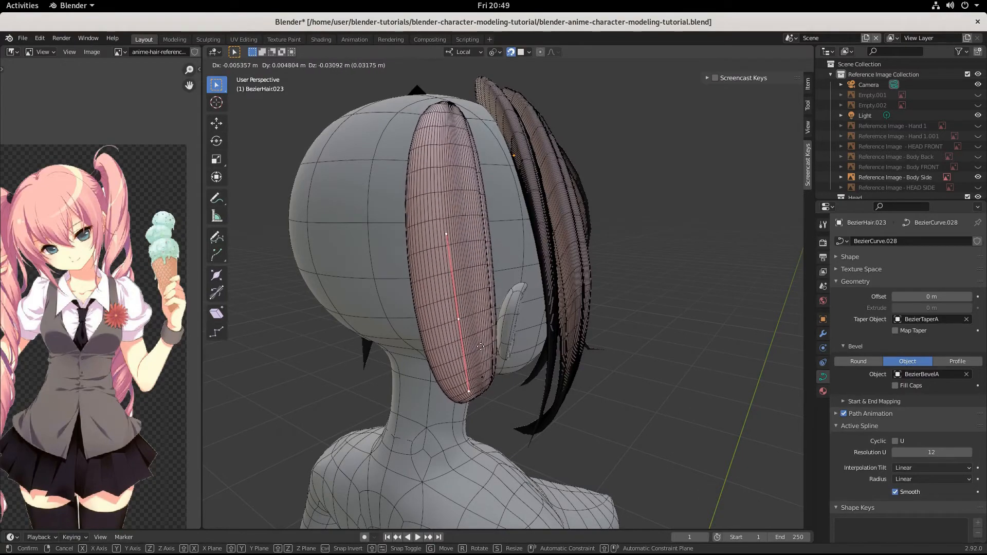
left_click(480, 346)
- Move the strand's tip control point 0.041537 m along its local X axis
middle_click_drag(480, 346, 506, 380)
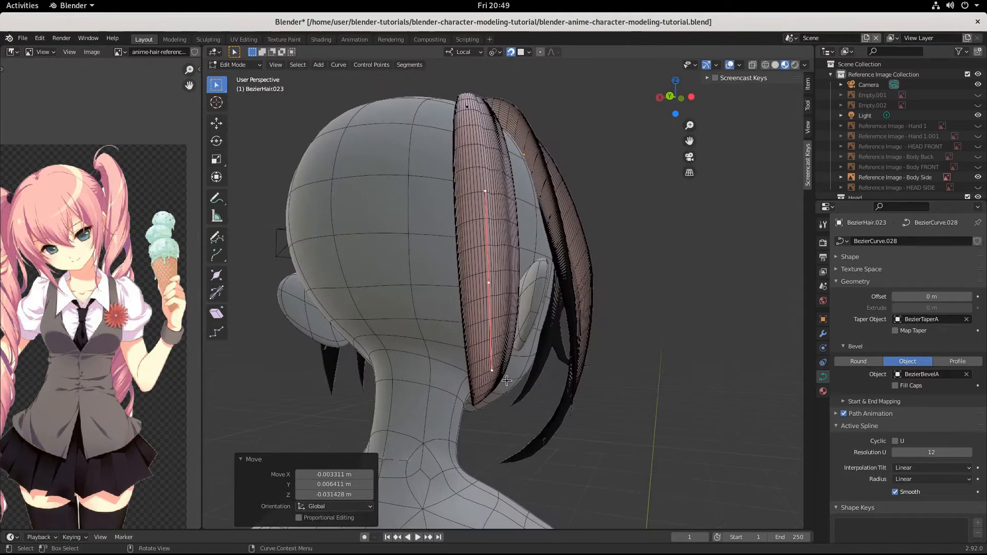
left_click(477, 401)
middle_click_drag(517, 426, 485, 416)
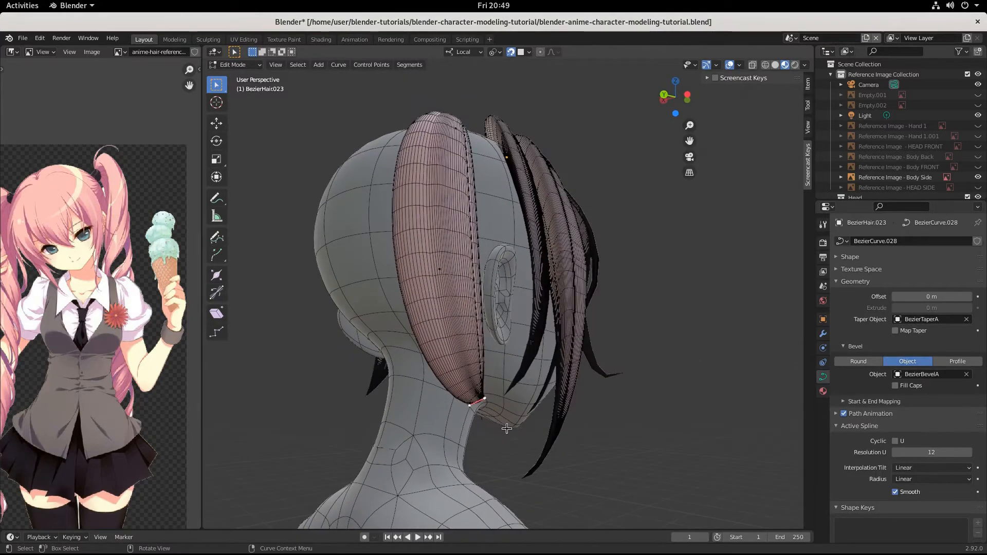
key("g")
key("x")
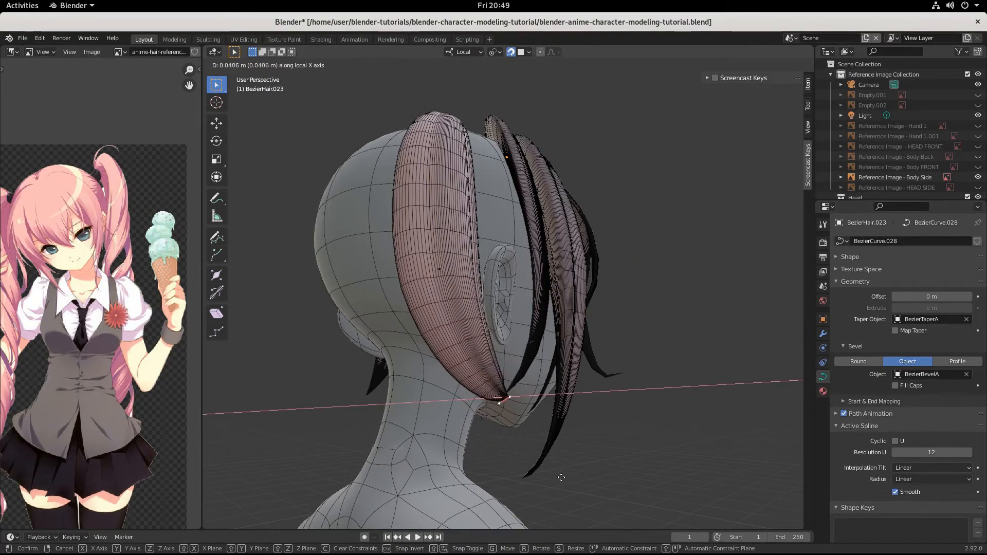
left_click(584, 412)
- Move the strand's tip by X -0.13734, Y -0.005655, Z -0.020252 m and again by X 0.046187, Y 0.094119, Z 0.040983 m
middle_click_drag(585, 412, 642, 473)
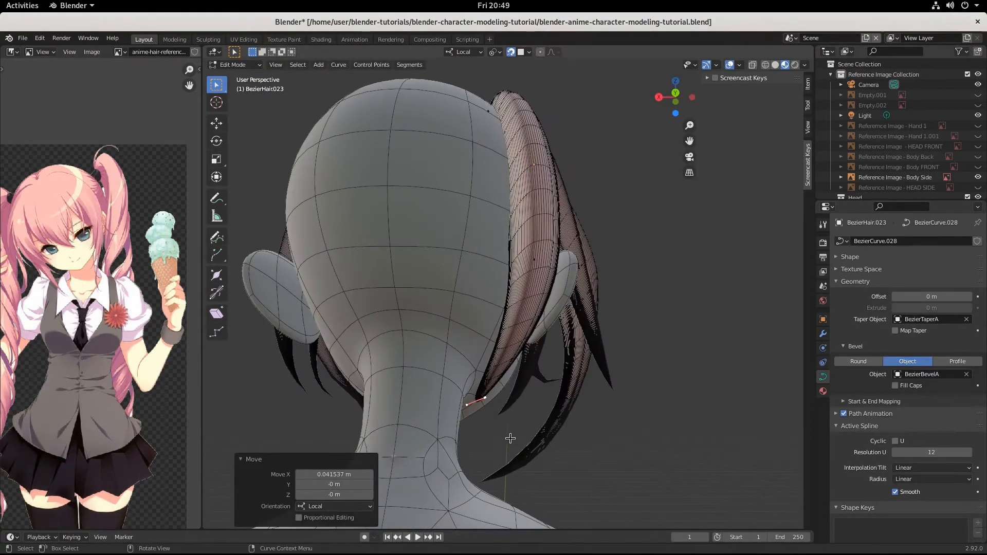
key("g")
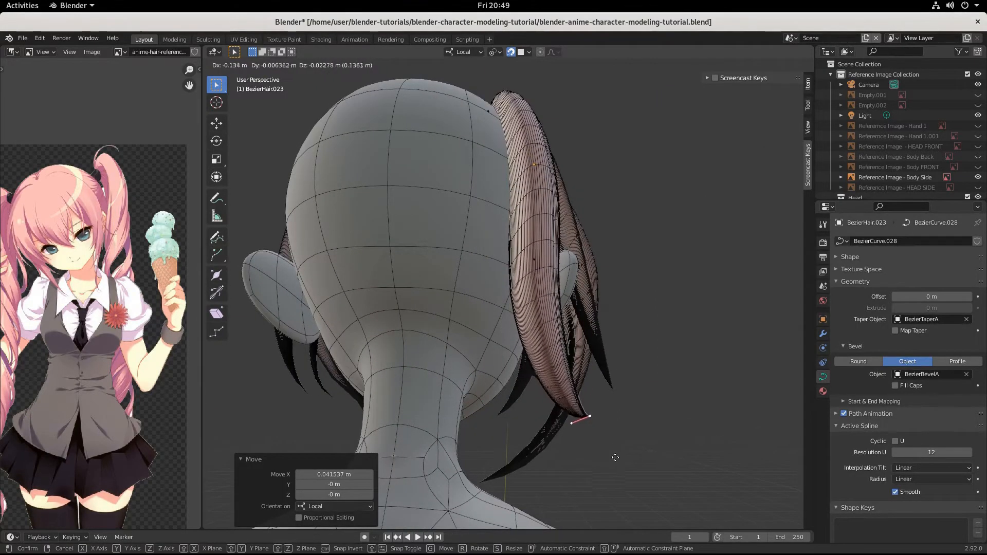
left_click(617, 457)
middle_click_drag(621, 458, 550, 478)
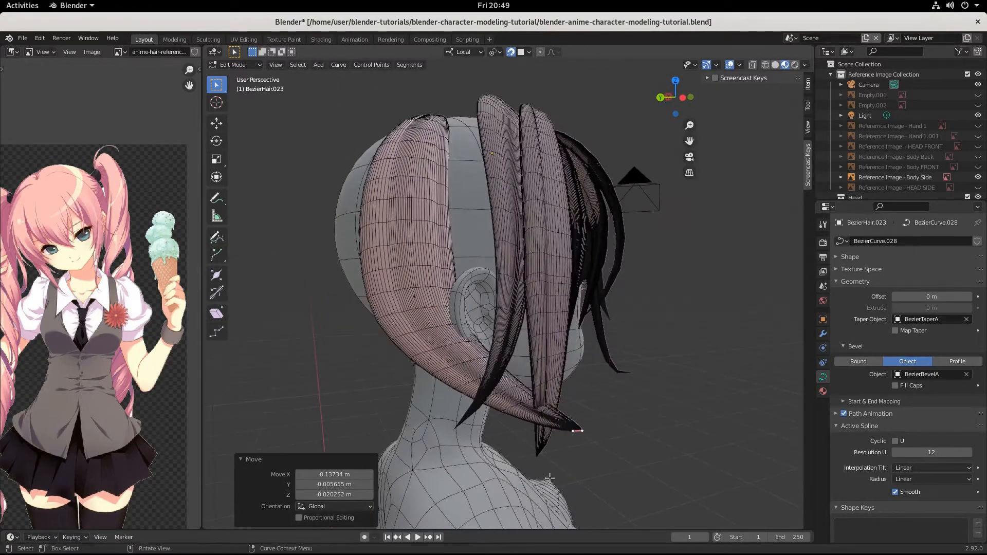
key("g")
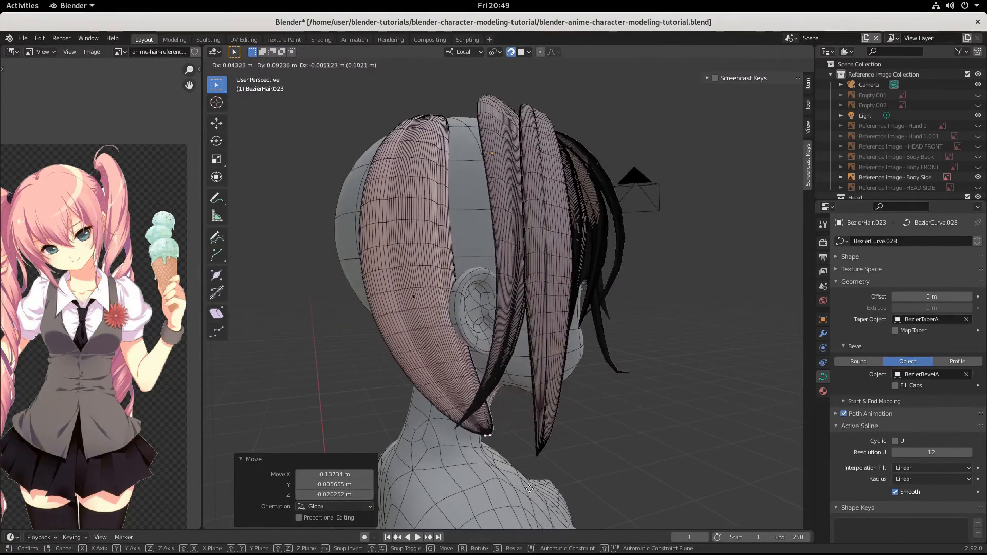
left_click(533, 446)
- Scale the tip control point's handles to 4.153 and move the tip by X -0.094452, Y 0.030415, Z 0.015058 m
key("s")
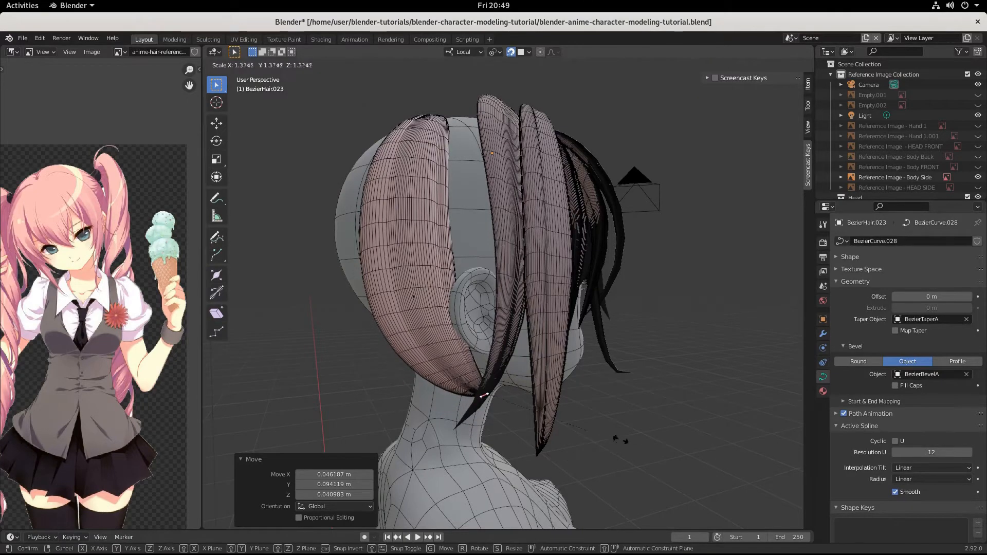
left_click(302, 401)
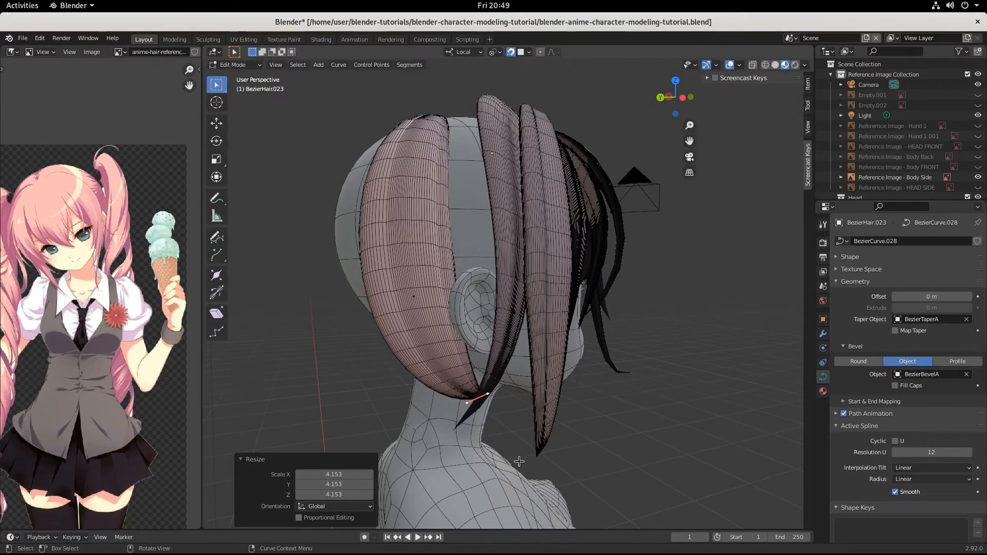
middle_click_drag(302, 401, 609, 468)
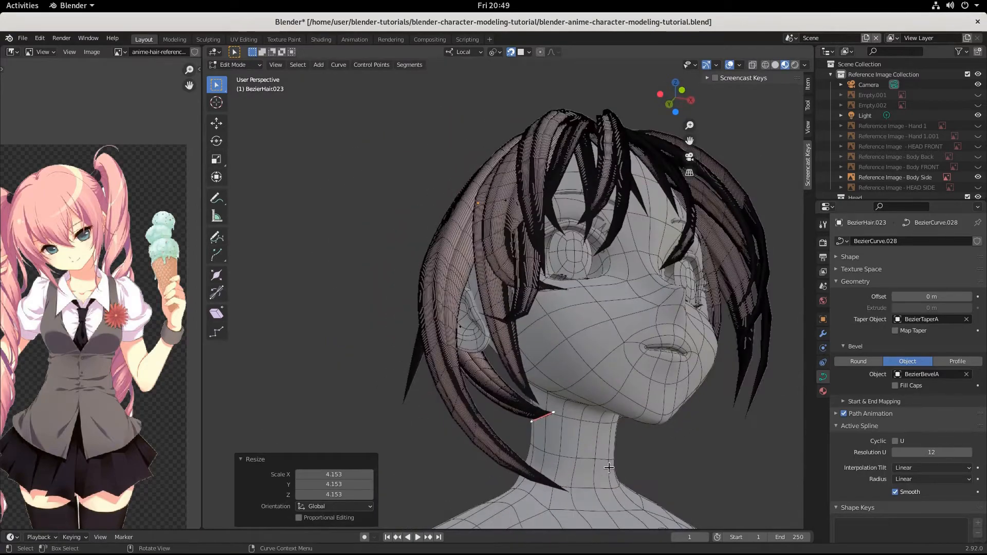
key("g")
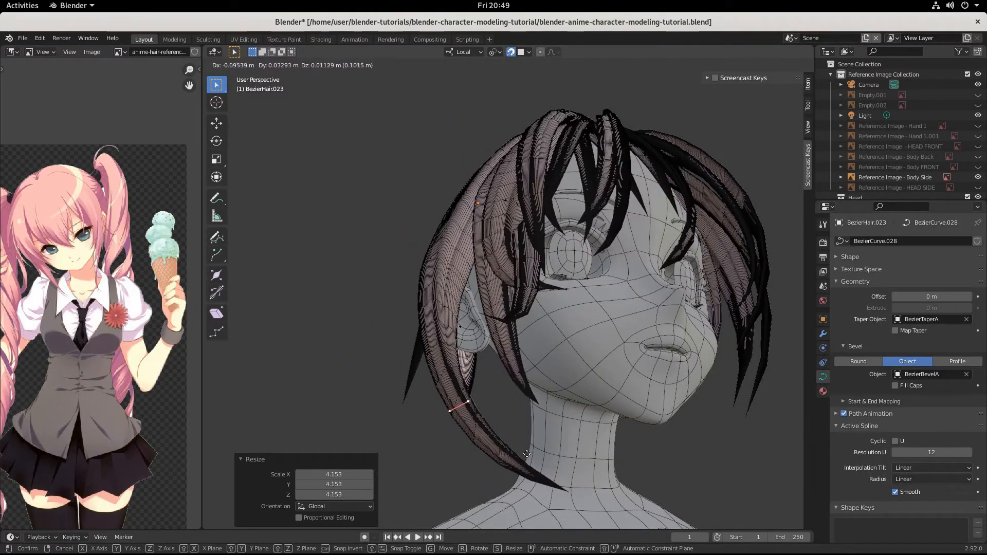
left_click(526, 454)
- Rotate the tip control point by 225° as seen from the front and by -42.8° as seen from behind the head
middle_click_drag(527, 454, 548, 462)
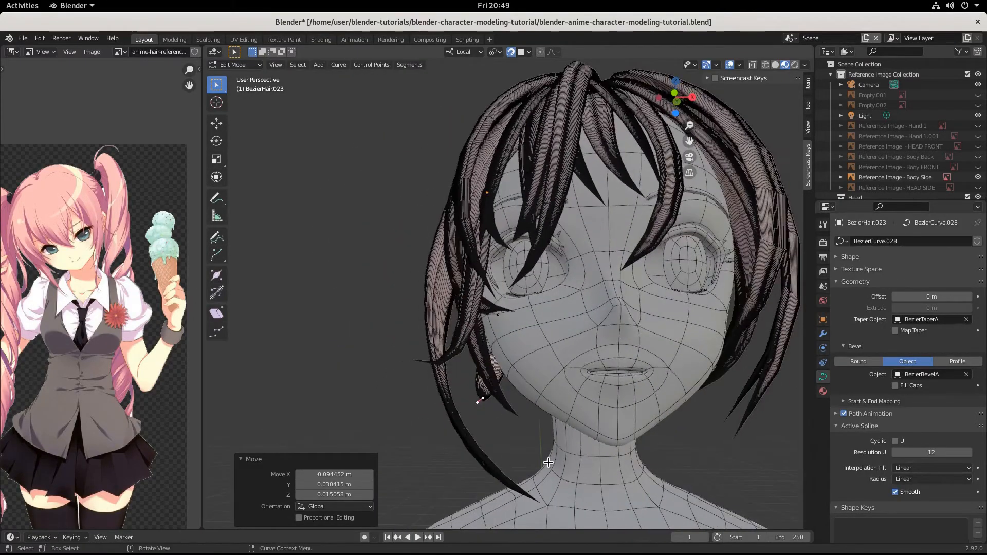
key("r")
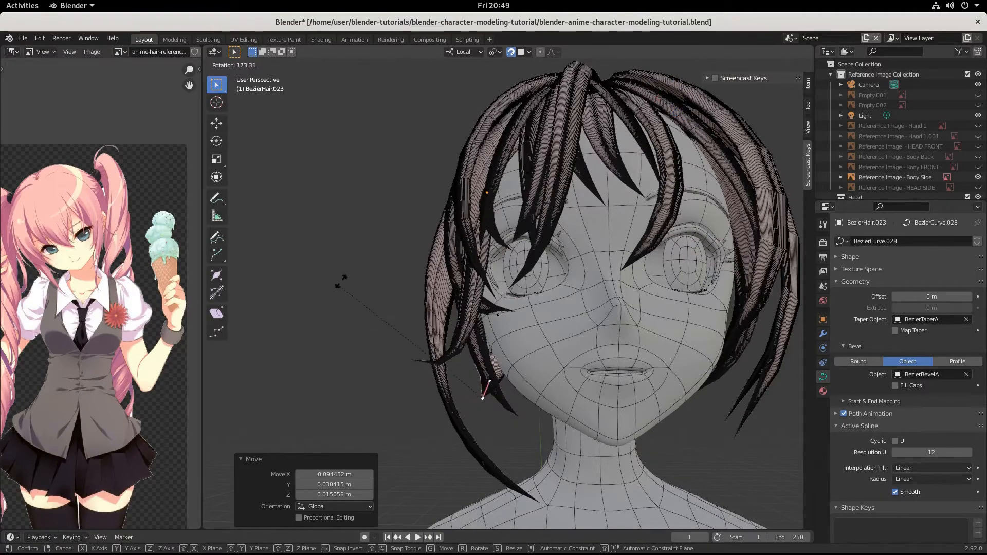
left_click(480, 201)
middle_click_drag(479, 201, 552, 439)
key("r")
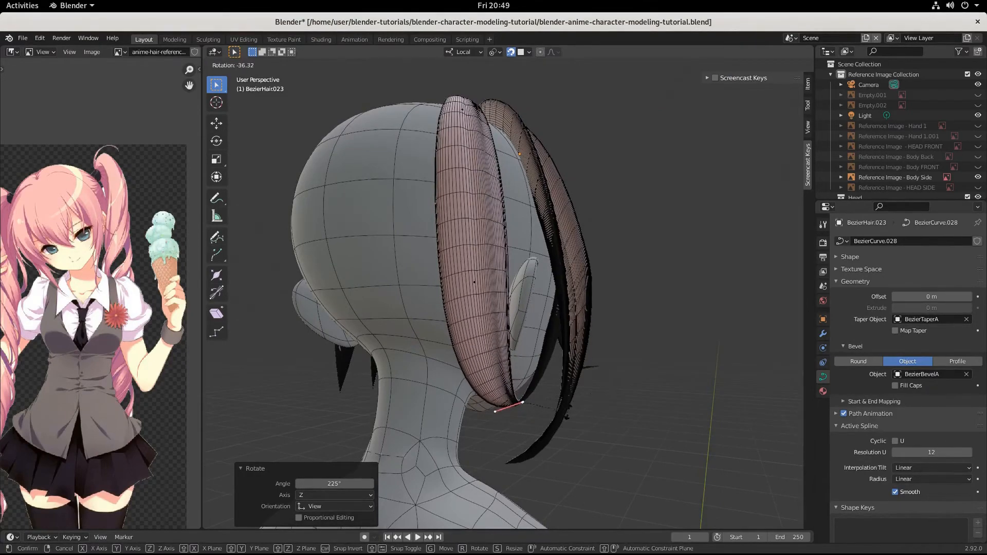
left_click(465, 426)
- Fine-tune the tip's position from several angles, including a move of X -0.020571, Y 0.008728, Z -0.009169 m, and leave curve editing
middle_click_drag(659, 350, 568, 449)
key("g")
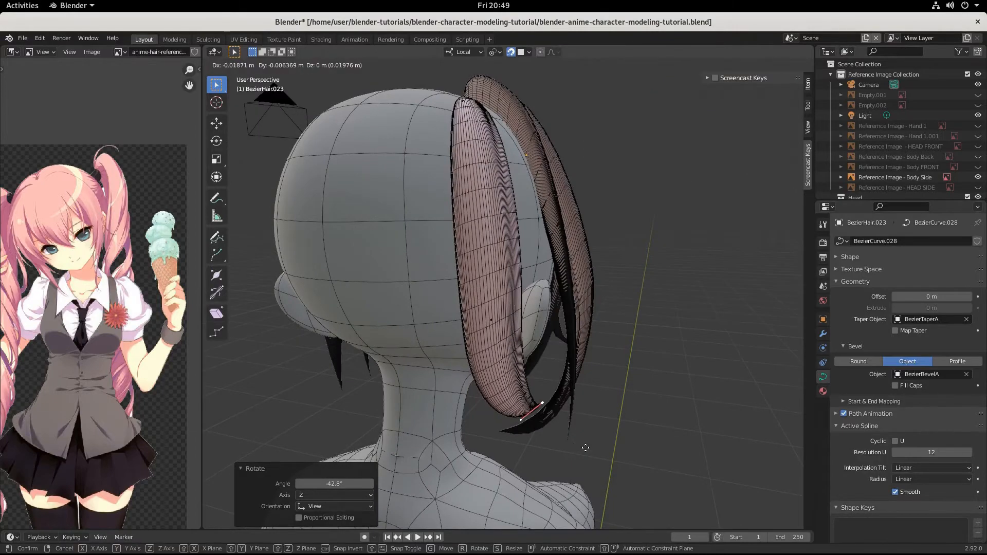
left_click(592, 443)
middle_click_drag(595, 438, 548, 460)
key("g")
left_click(630, 464)
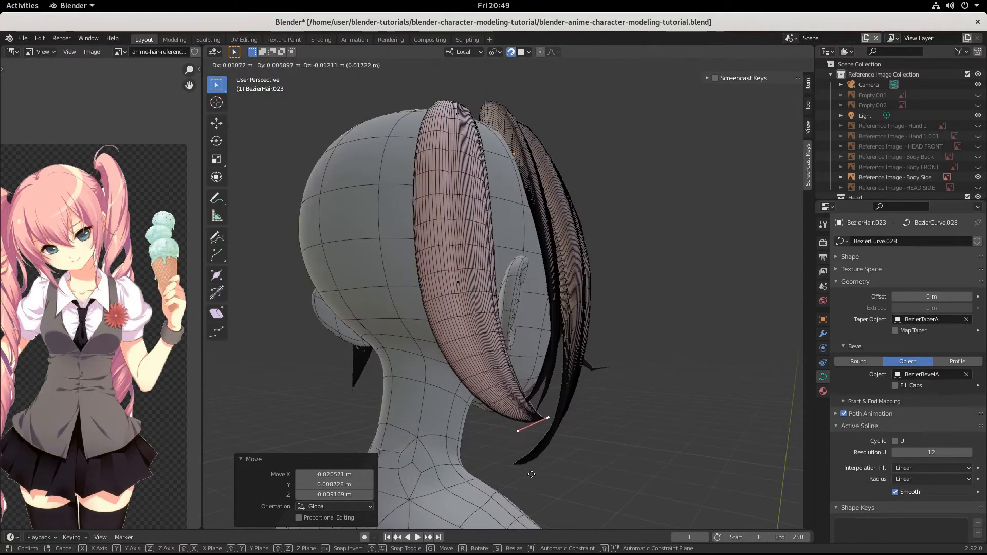
left_click(520, 472)
middle_click_drag(520, 472, 426, 305)
key("Tab")
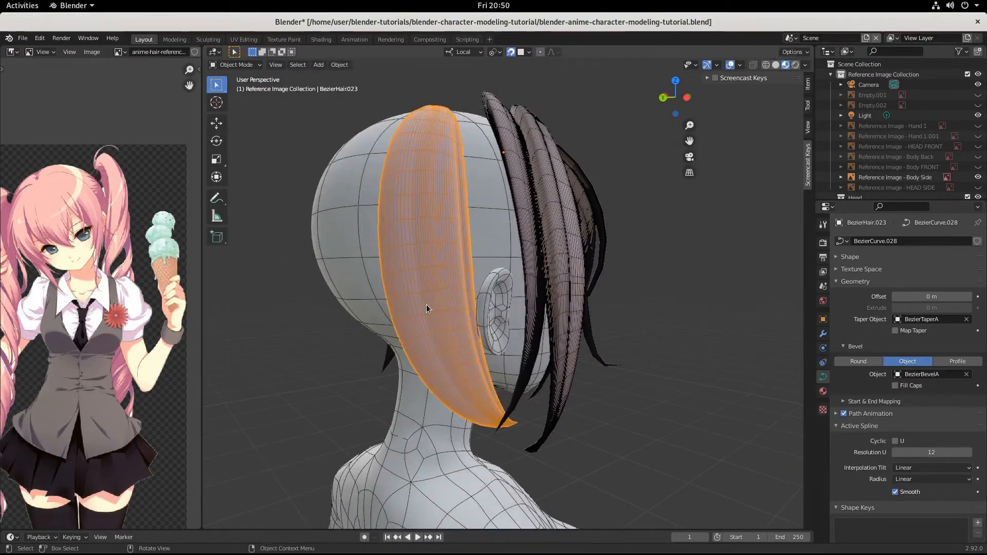
- Duplicate the strand with an offset of X 0.031649, Y 0.035759, Z 0.005299 m and move the copy by X 0.020324, Y 0.0009, Z 0.011326 m
key("shift+d")
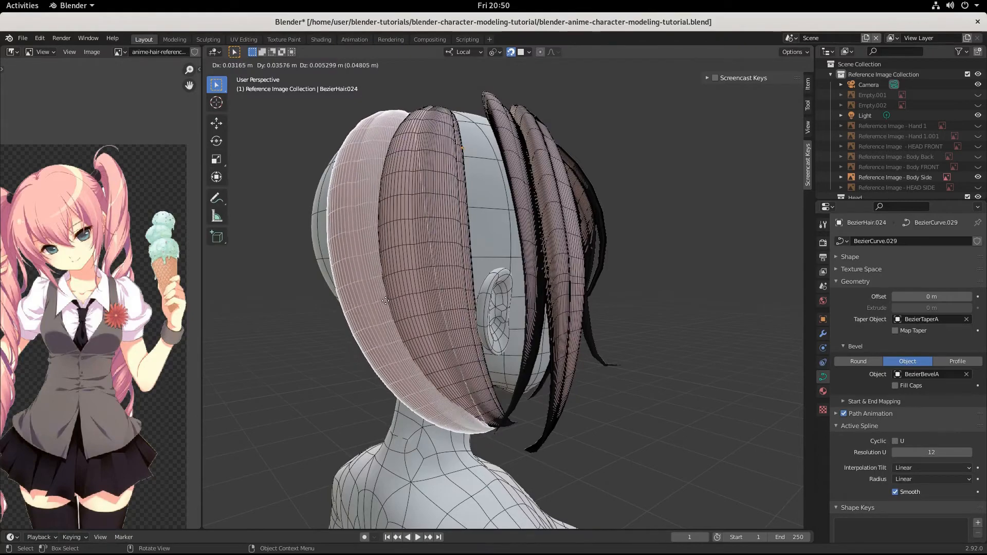
left_click(400, 308)
middle_click_drag(400, 308, 530, 354)
key("g")
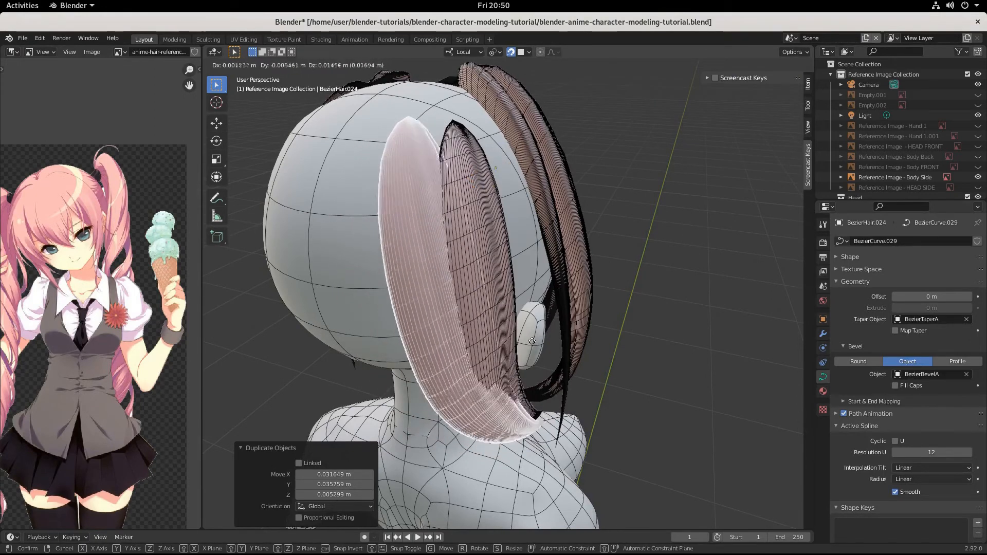
left_click(509, 345)
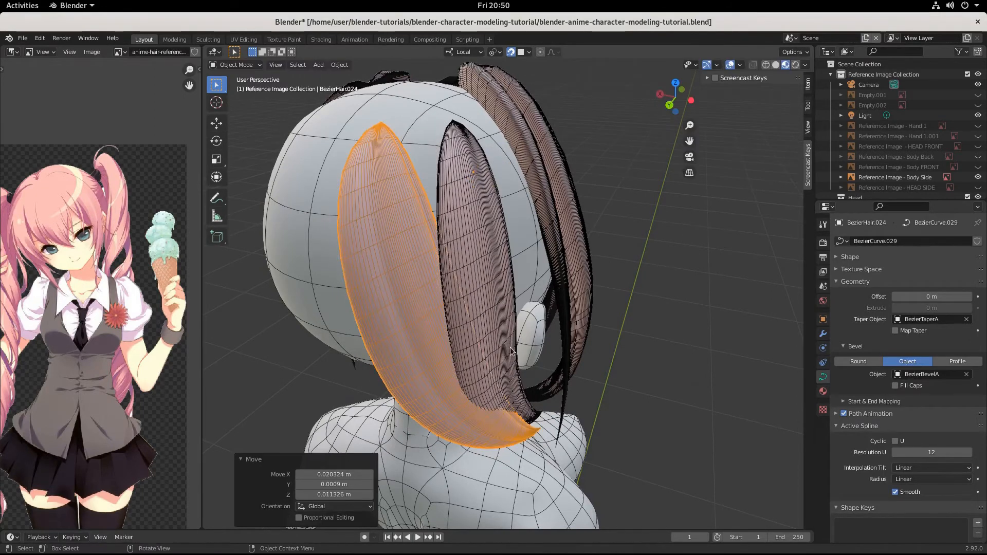
- Rotate the copied strand by 8.15° in the view plane and move it by about X -0.035, Y 0.012, Z -0.041 m
key("r")
left_click(487, 391)
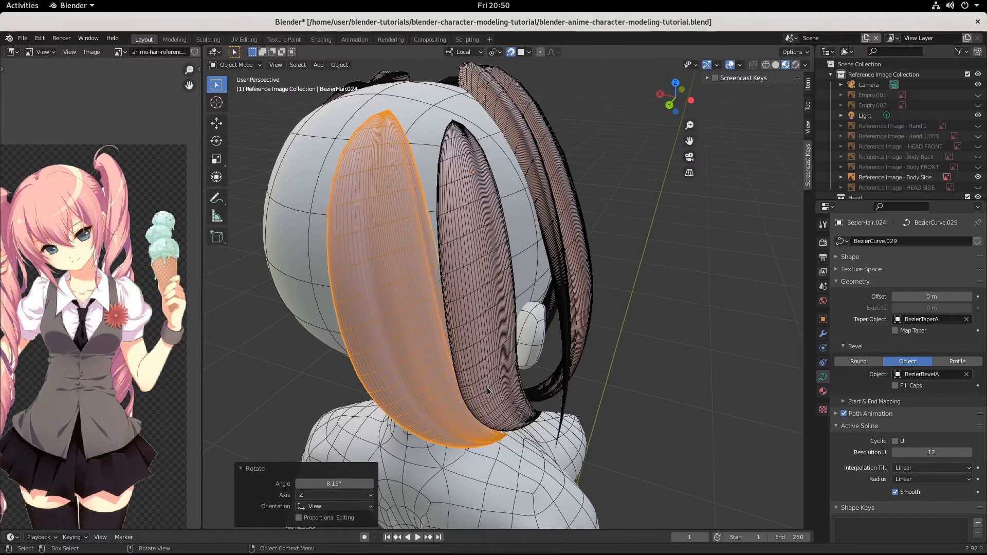
key("shift+d")
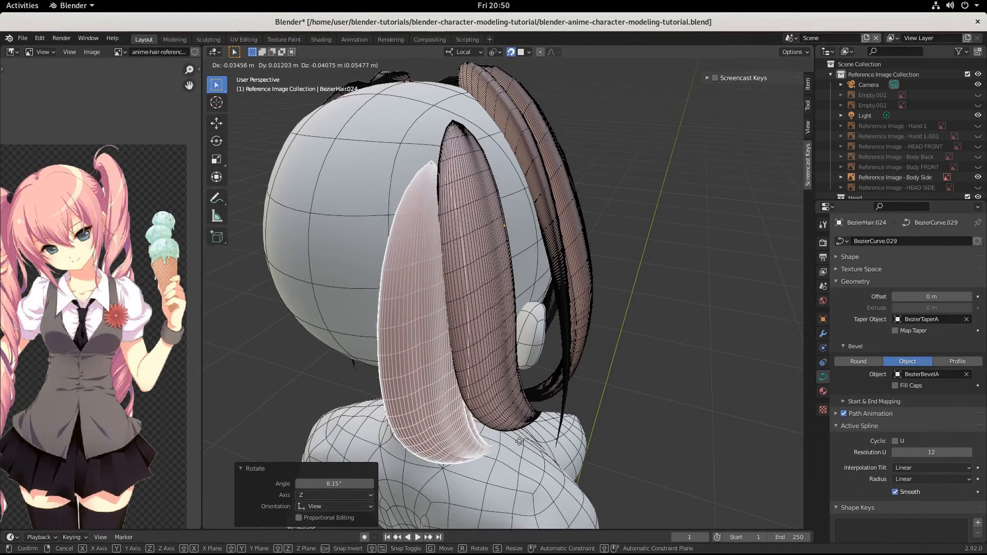
left_click(517, 440)
- Open the copied strand for curve editing and move its root control point by X -0.011397, Y -0.002238, Z -0.001619 m
middle_click_drag(517, 440, 504, 387)
key("Tab")
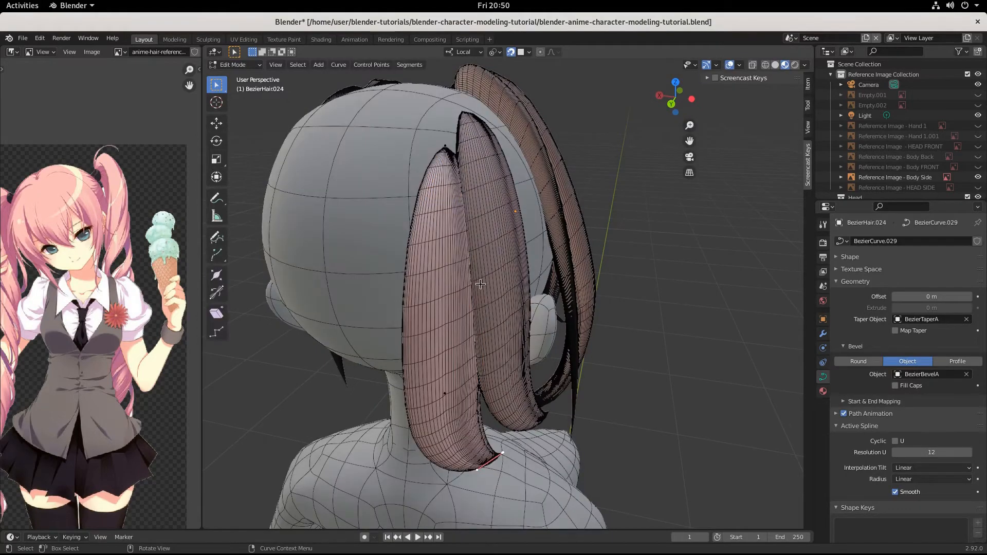
key("g")
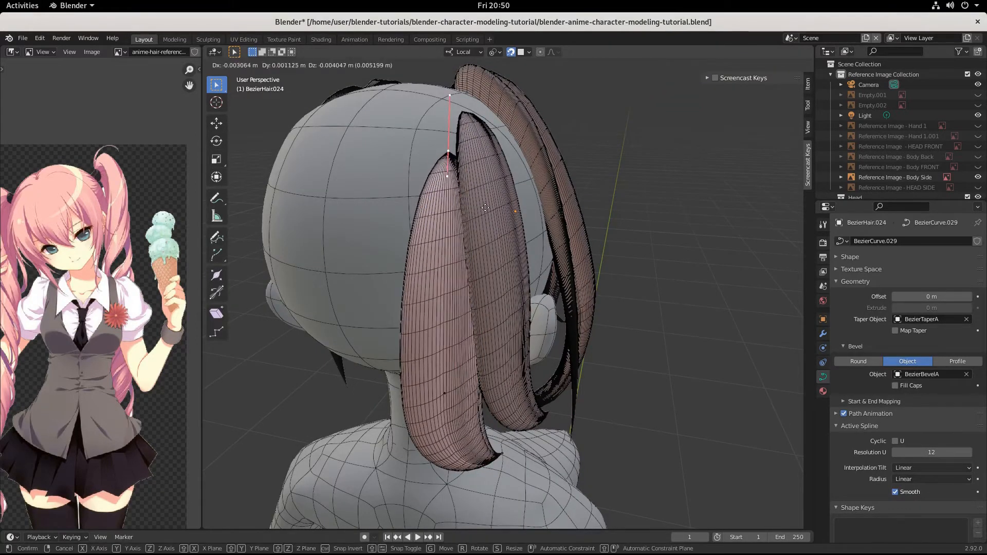
left_click(486, 208)
- Move the copied strand's middle control point toward the head by X 0.021149, Y -0.010524, Z 0.010189 m
middle_click_drag(487, 208, 448, 310)
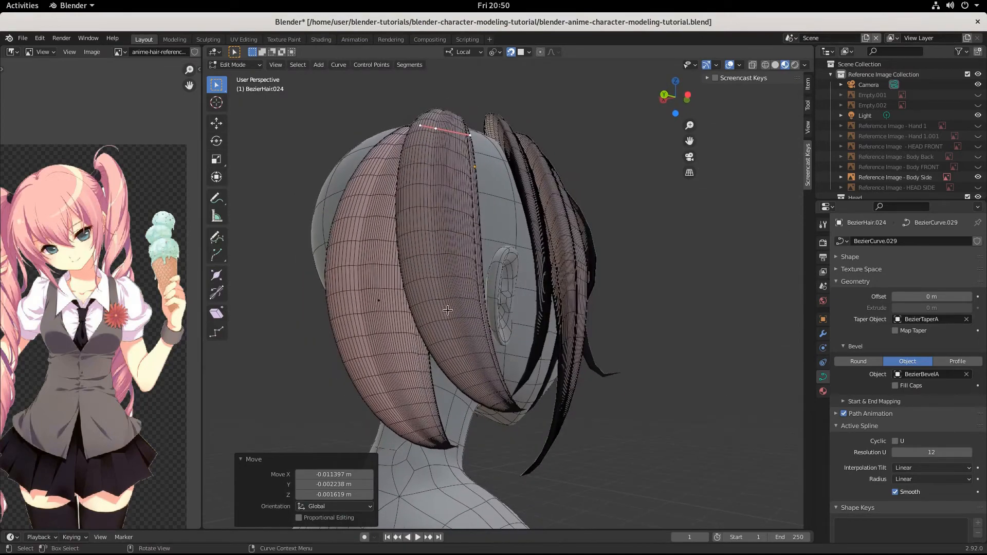
left_click(381, 298)
middle_click_drag(403, 354, 522, 377)
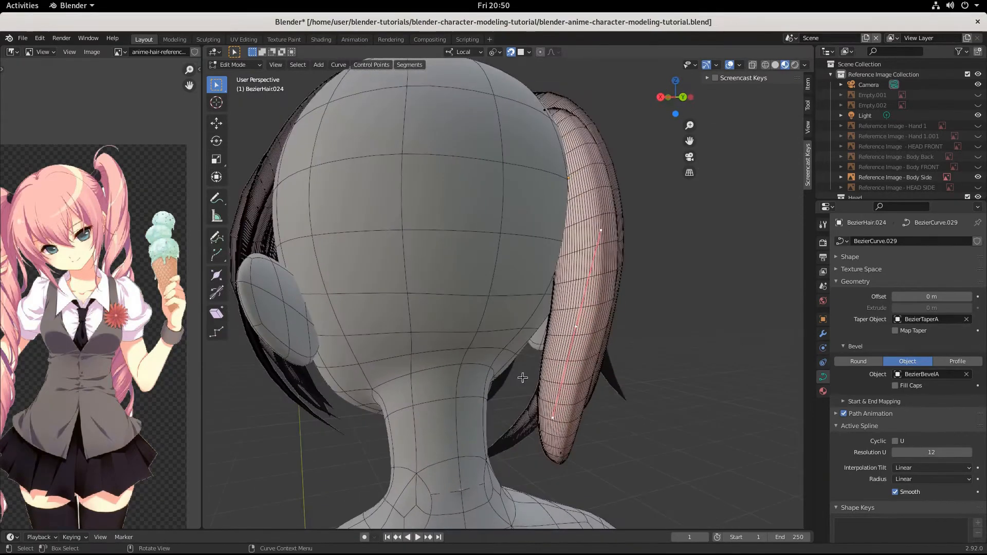
key("g")
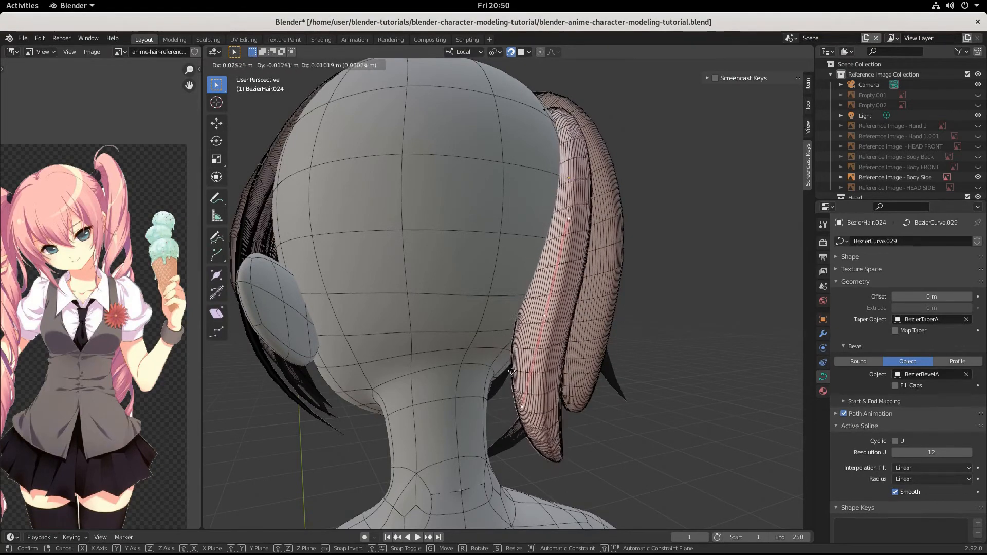
left_click(510, 369)
middle_click_drag(510, 369, 453, 349)
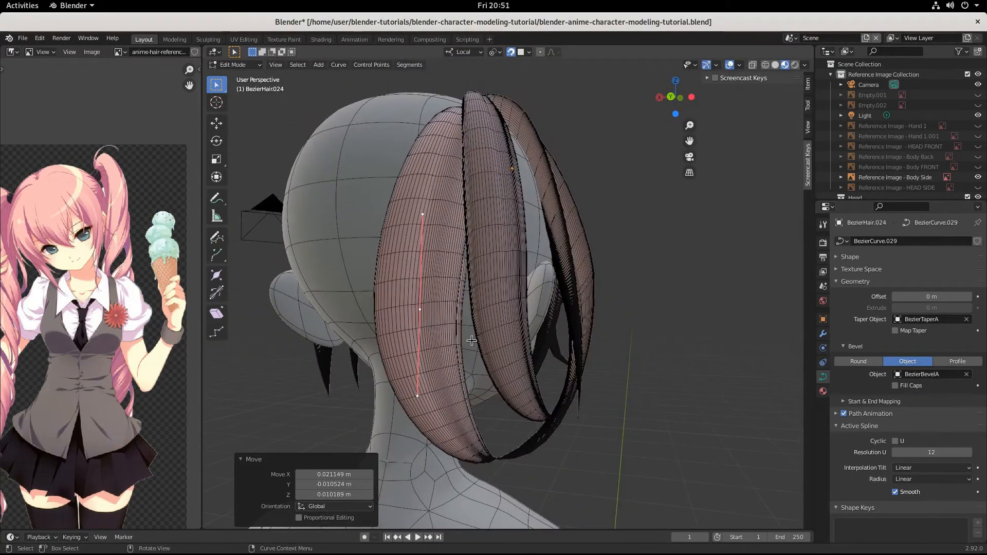
- Move the strand's middle control point by X -0.009333, Y -0.002599, Z 0.002903 m and its tip point by X -0.072764, Y -0.021253, Z 0.003199 m
key("g")
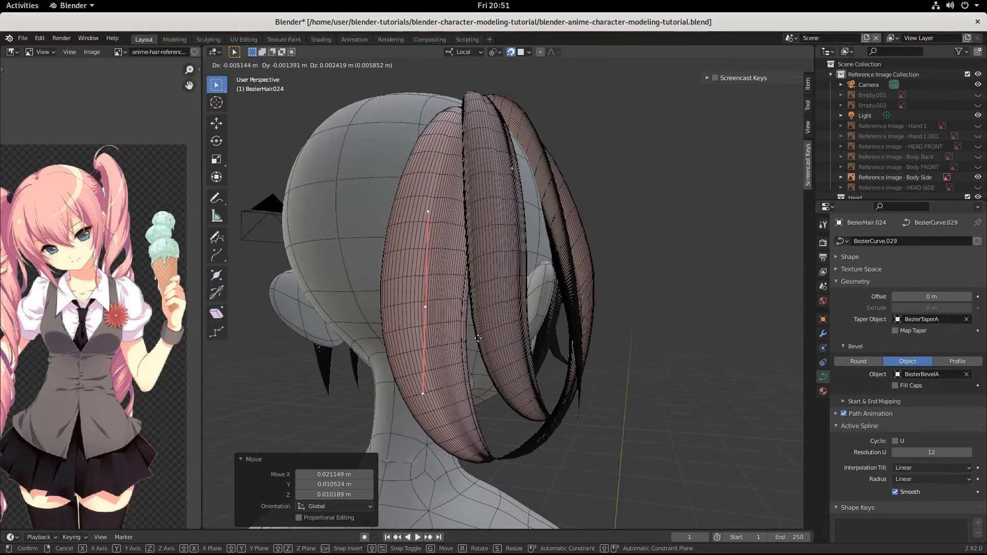
left_click(482, 338)
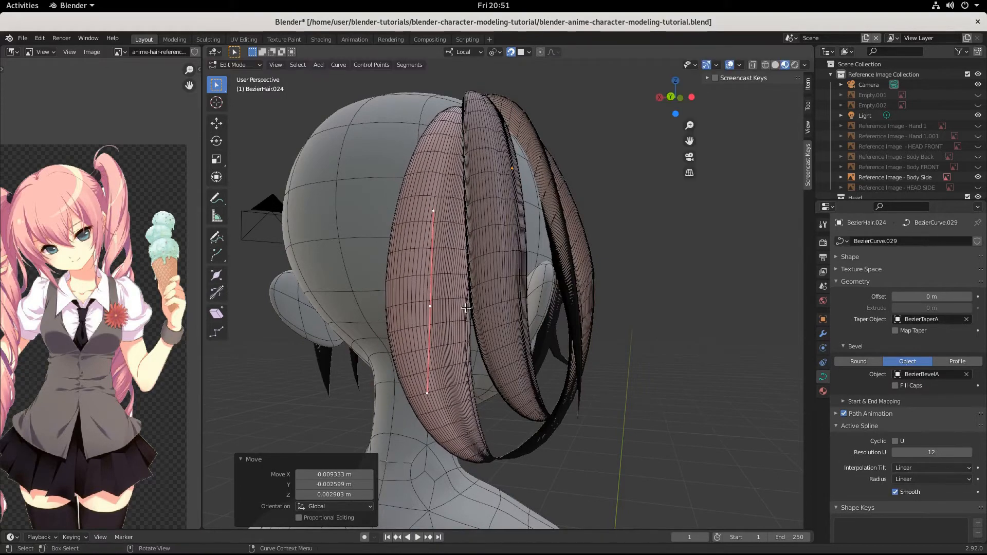
left_click(491, 457)
key("g")
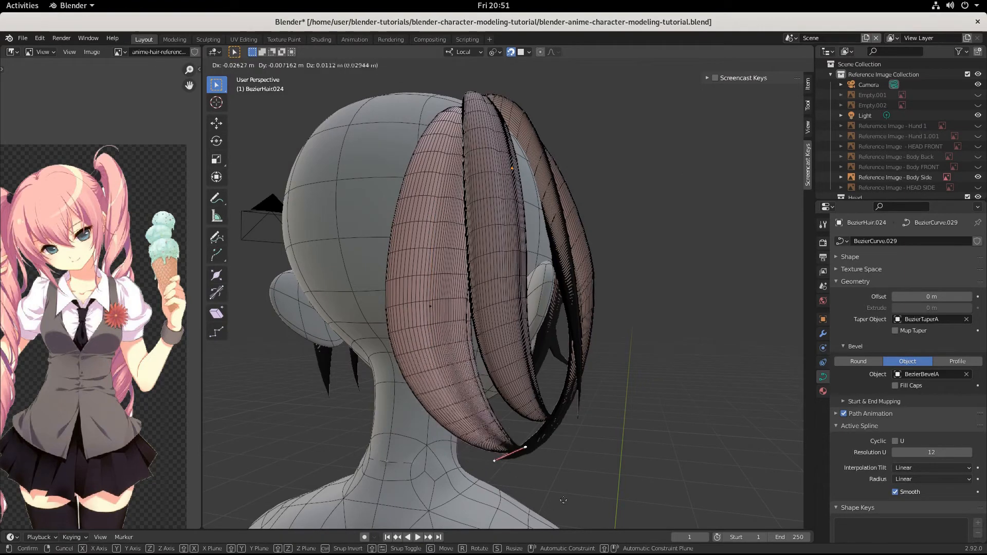
left_click(607, 508)
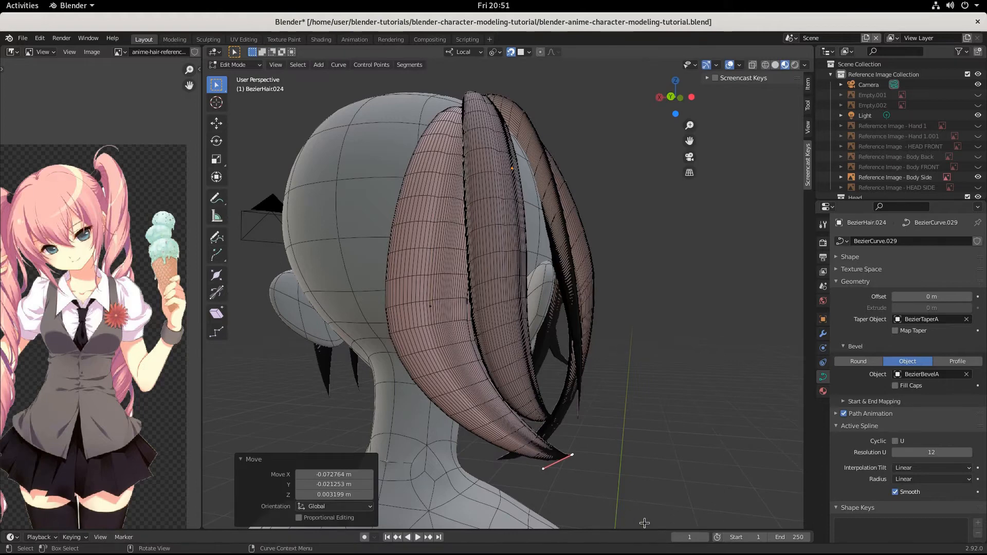
- Rotate the strand's tip control point by 87.6° in the view plane and move it by X 0.024246, Y 0.006484, Z -0.012797 m
key("r")
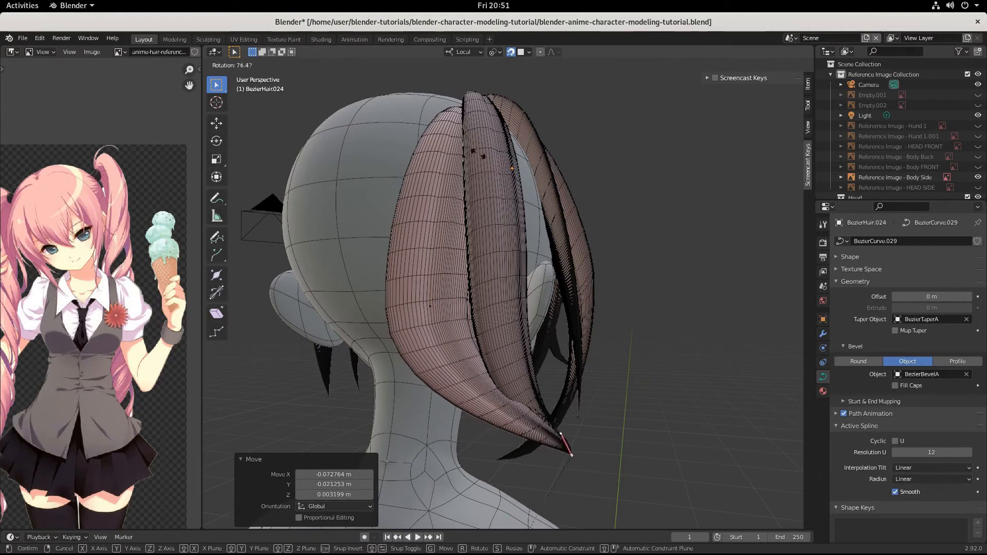
left_click(431, 153)
key("g")
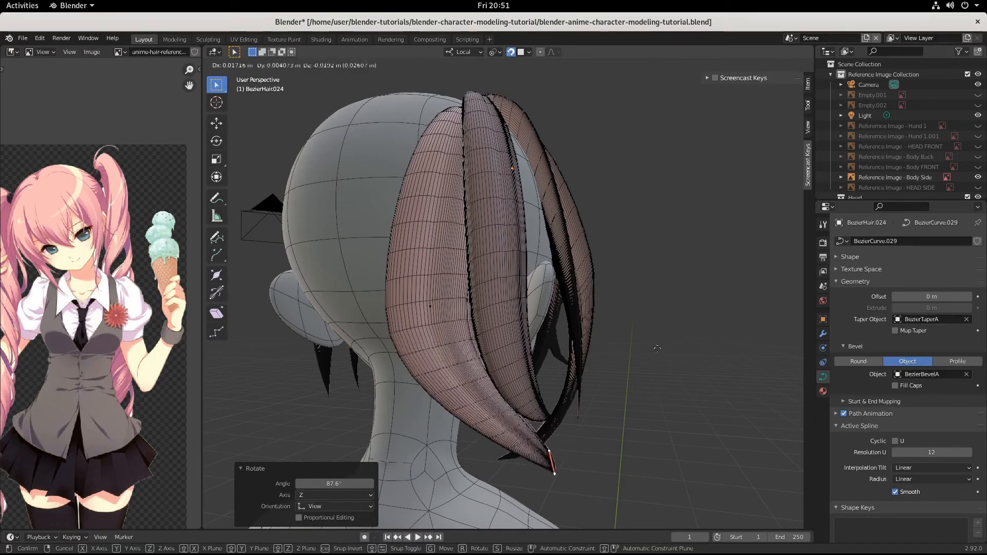
left_click(657, 335)
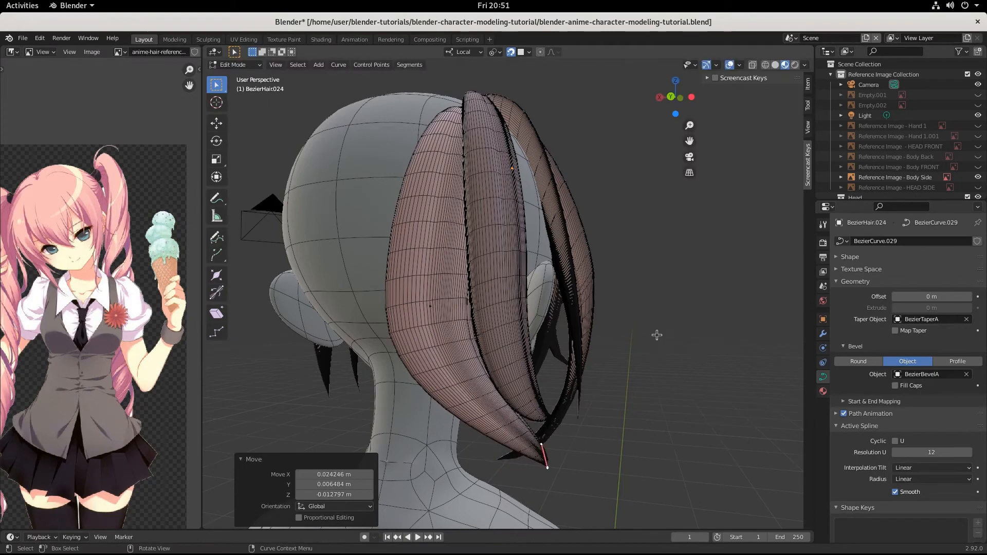
- Move the middle control point by about X -0.02, Y -0.006, Z -0.001 m and the tip by X 0.03709, Y 0.012004, Z 0.021328 m
left_click(430, 306)
key("g")
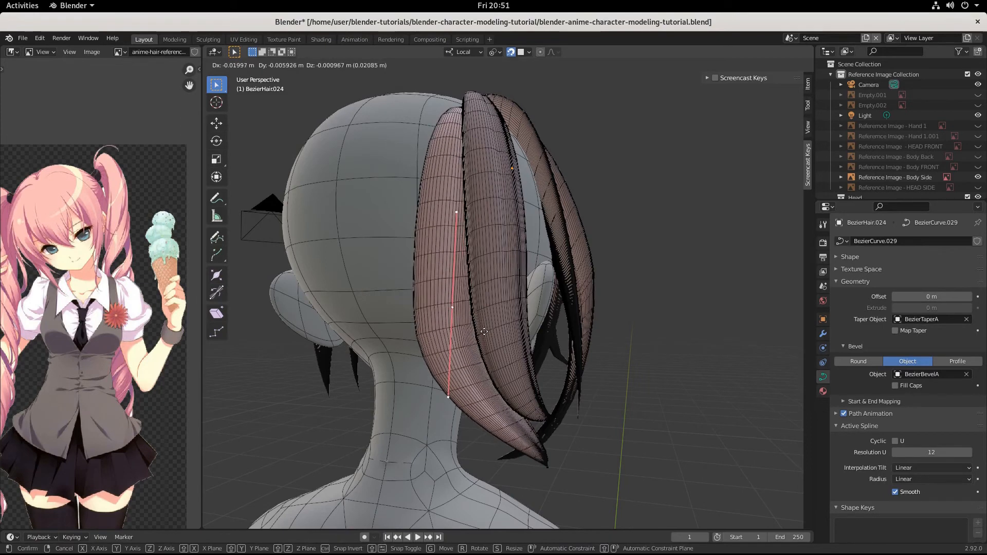
left_click(485, 330)
left_click(545, 461)
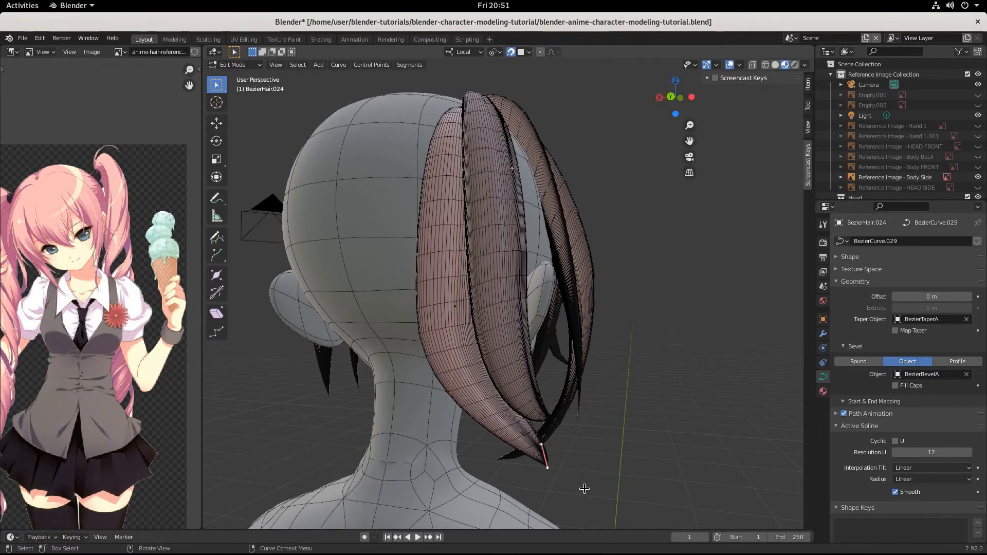
key("g")
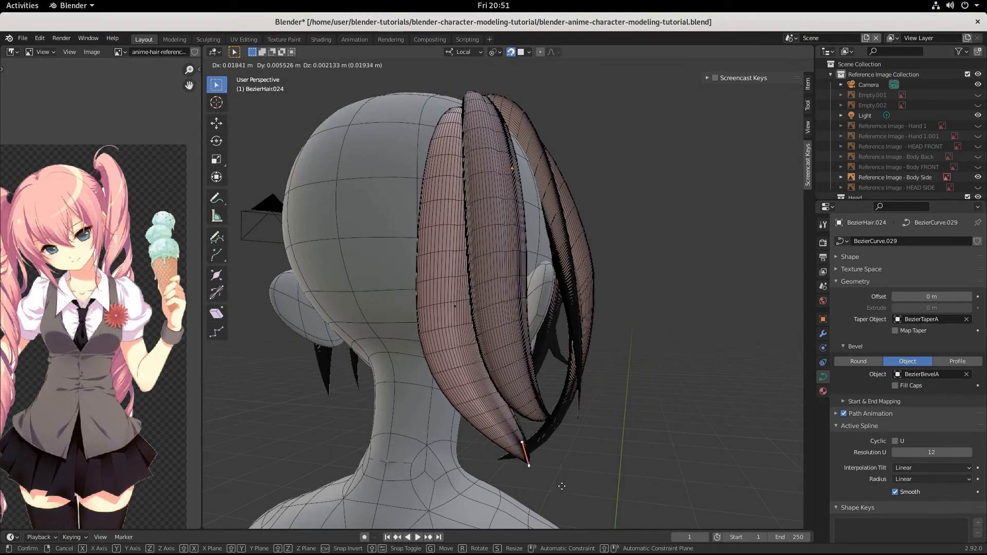
left_click(542, 467)
- Scale the tip control point's handles by 2.445 and rotate them by 11.5° in the view plane
key("s")
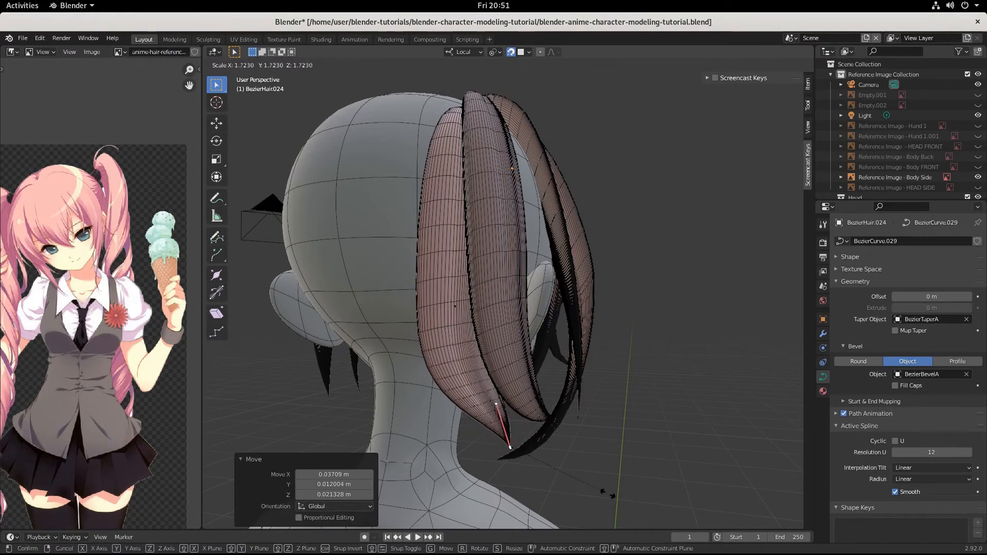
left_click(648, 513)
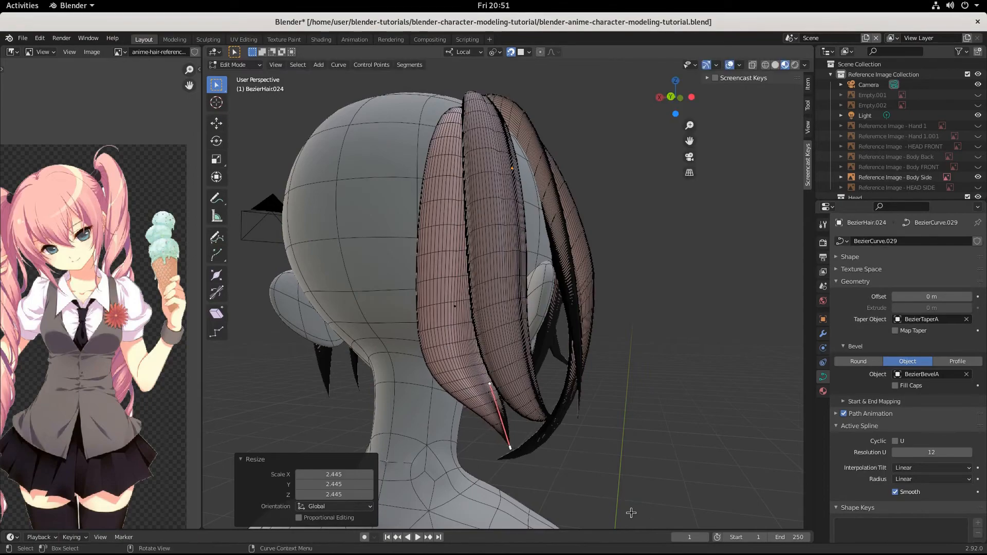
key("r")
key("Return")
- From the front of the face, move the strand's tip control point by X 0.026443, Y 0.000091, Z -0.012567 m
middle_click_drag(592, 319, 452, 317)
scroll(514, 308, "up", 4)
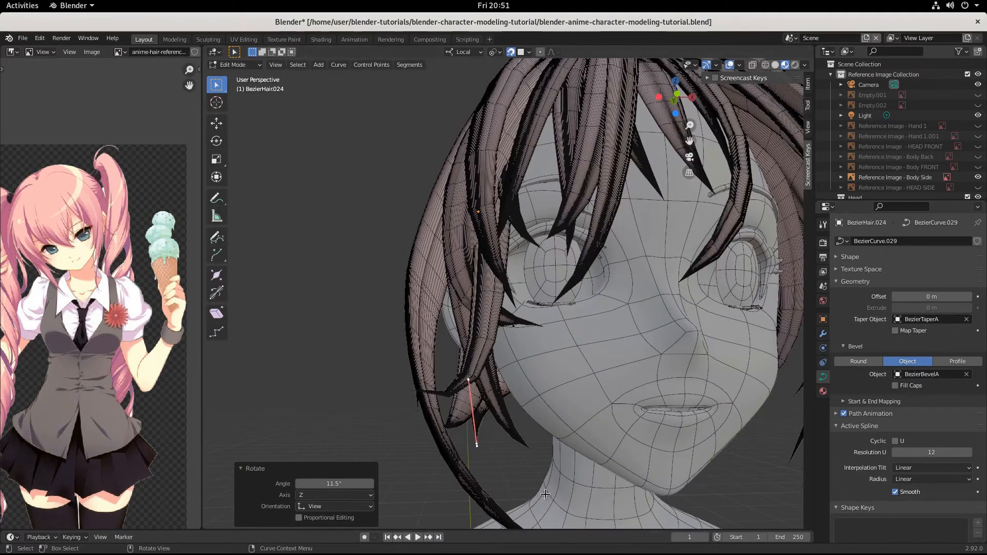
key("g")
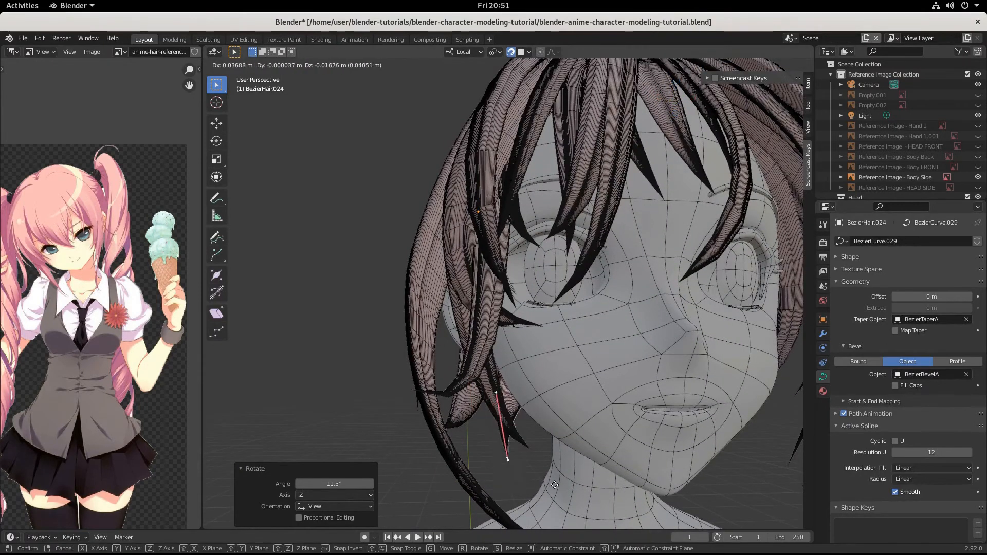
left_click(550, 482)
- Rotate the tip control point by 69.5° in the view plane and move it by X -0.045977, Y 0.001313, Z 0.014961 m
key("r")
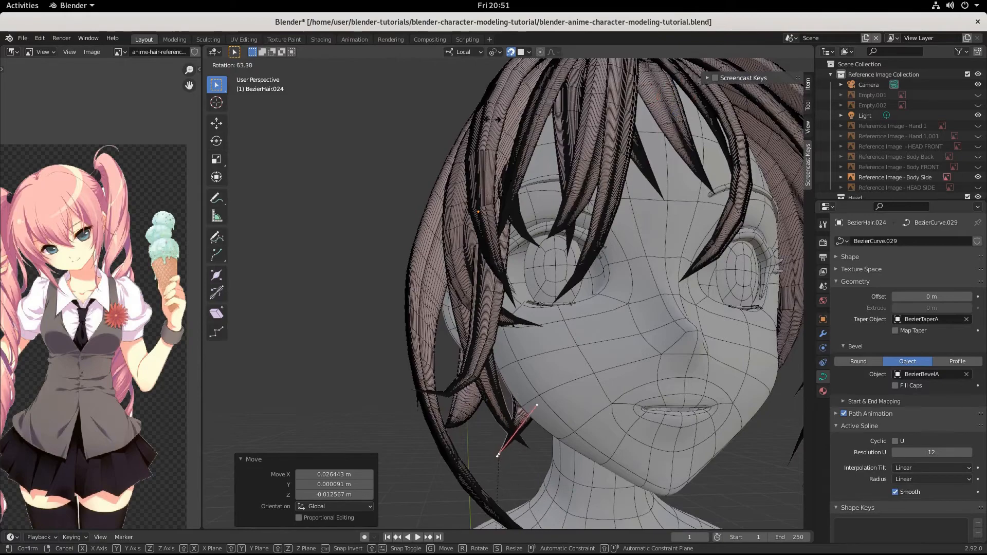
left_click(478, 126)
key("g")
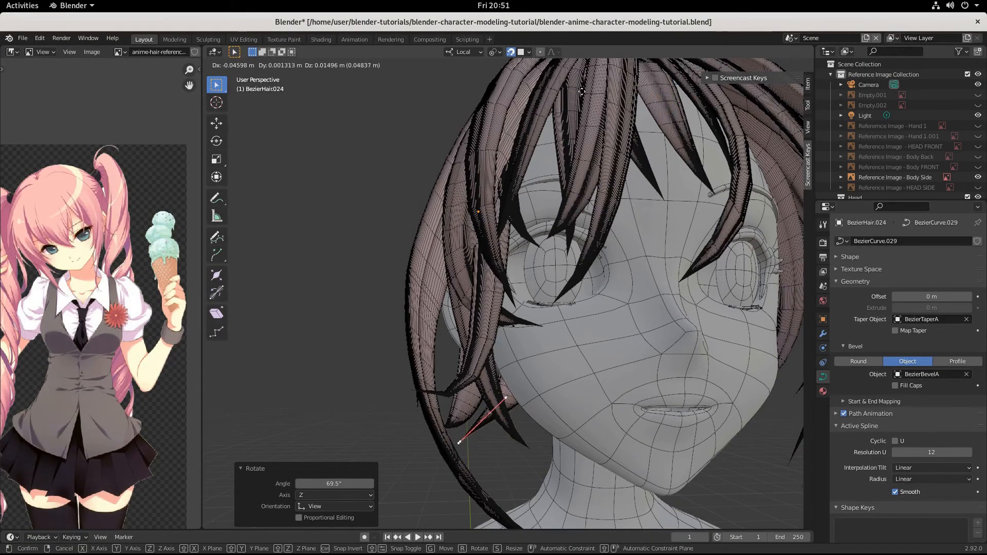
left_click(584, 93)
- Adjust the rear strand's middle control point from behind the head, moving it by X 0.006542, Y -0.002577, Z -0.002506 m
middle_click_drag(585, 93, 437, 290)
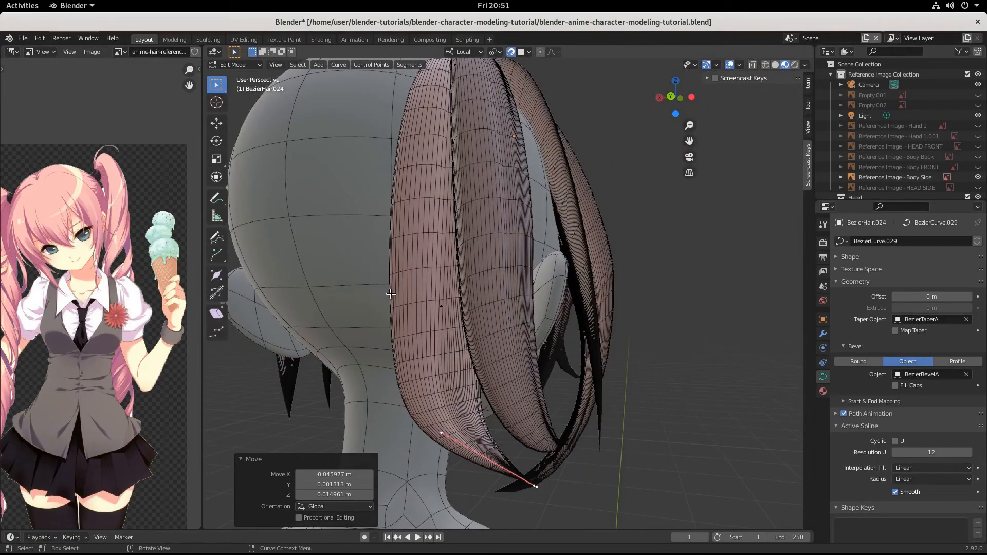
left_click(441, 315)
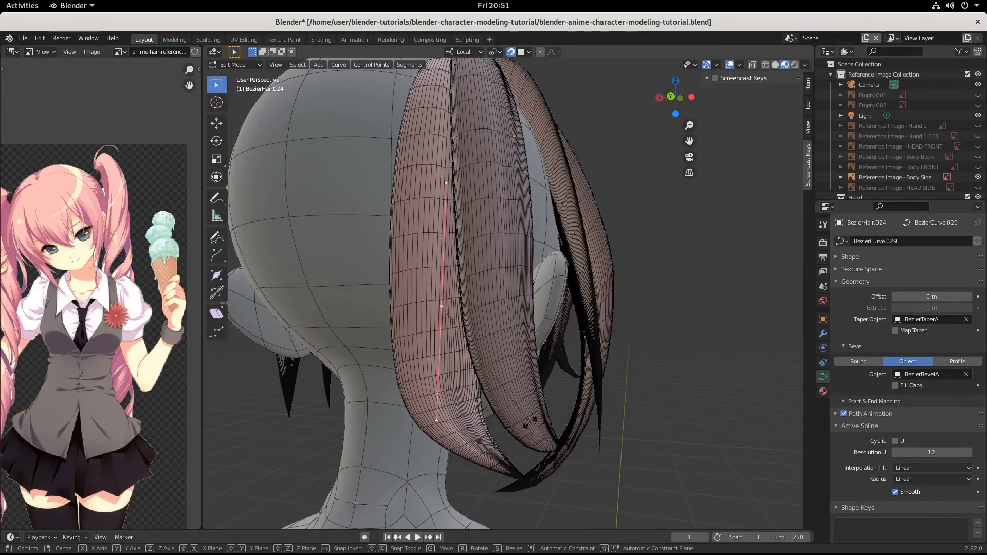
left_click(551, 396)
middle_click_drag(551, 395, 592, 406)
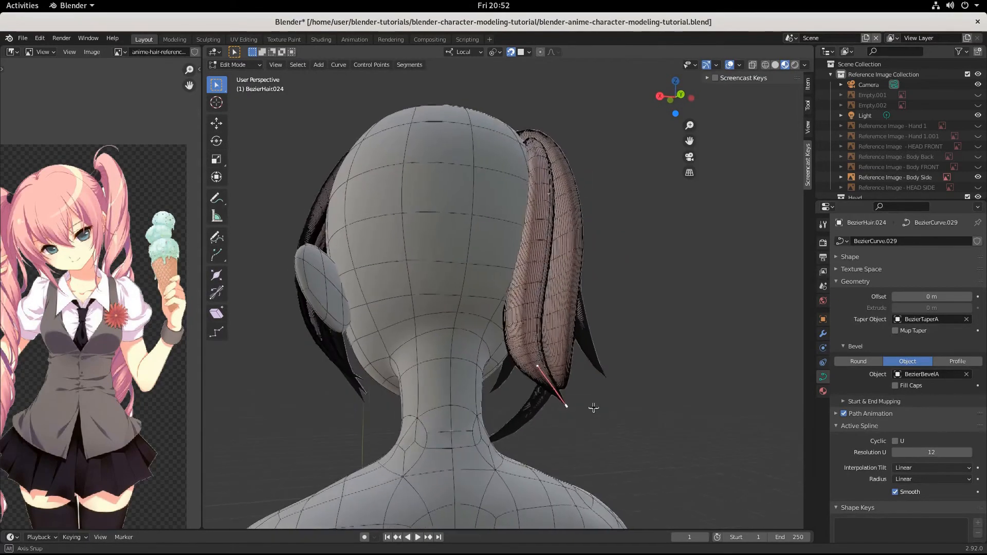
key("g")
left_click(528, 311)
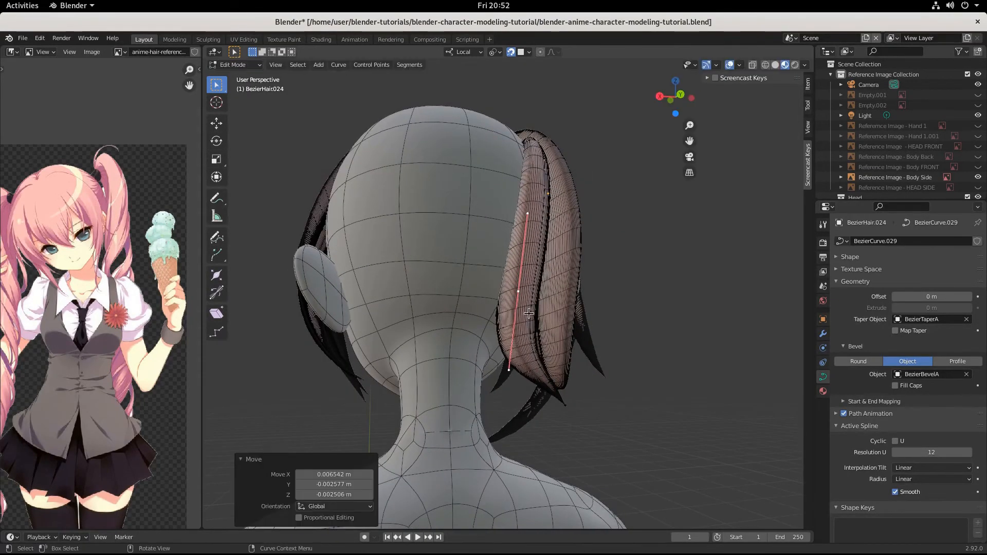
middle_click_drag(529, 313, 518, 291)
left_click(519, 291)
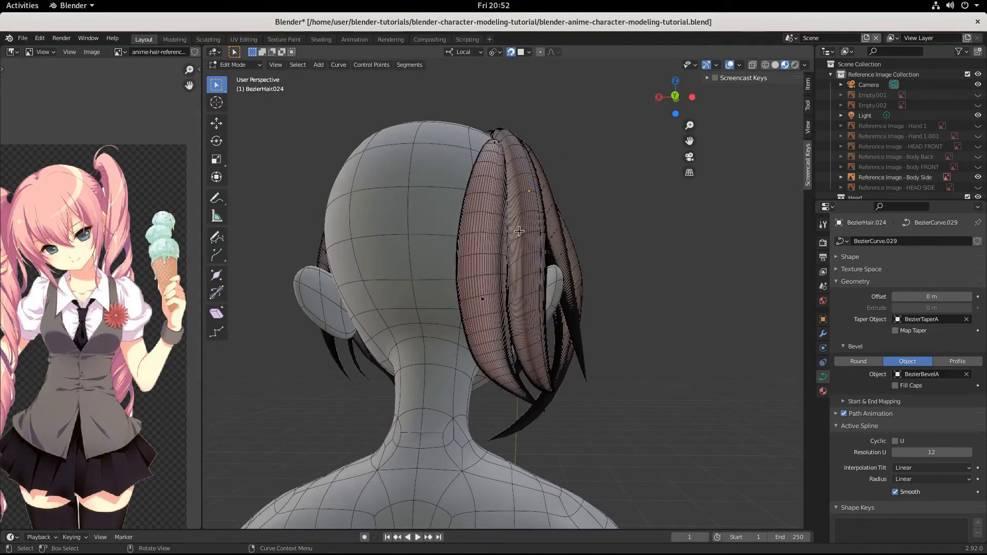
- Switch curve editing to the neighbouring strand BezierHair.023 and move its middle control point by X 0.010843, Y -0.00004, Z -0.001275 m
middle_click_drag(518, 231, 529, 302)
key("Tab")
left_click(489, 306)
key("Tab")
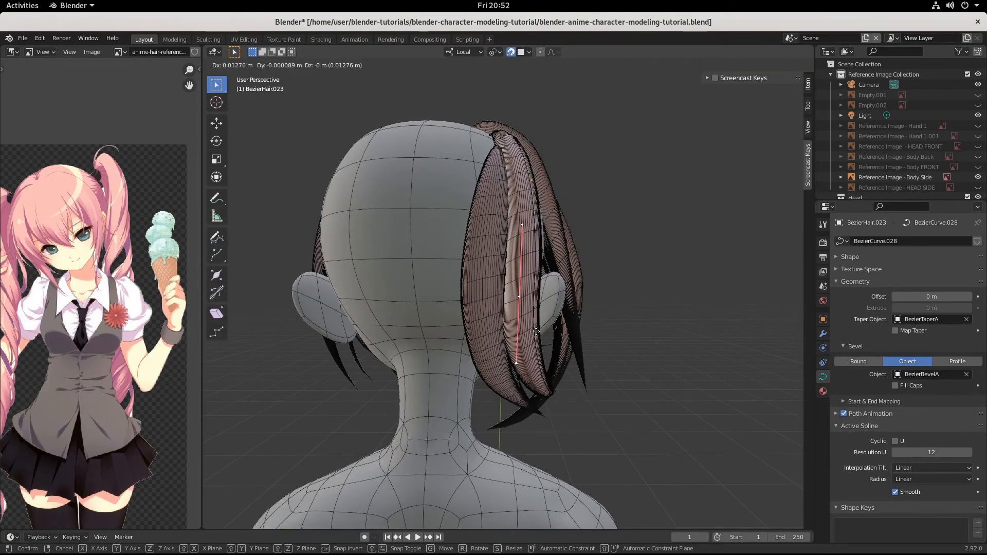
left_click(537, 332)
middle_click_drag(536, 332, 496, 362)
scroll(497, 368, "up", 4)
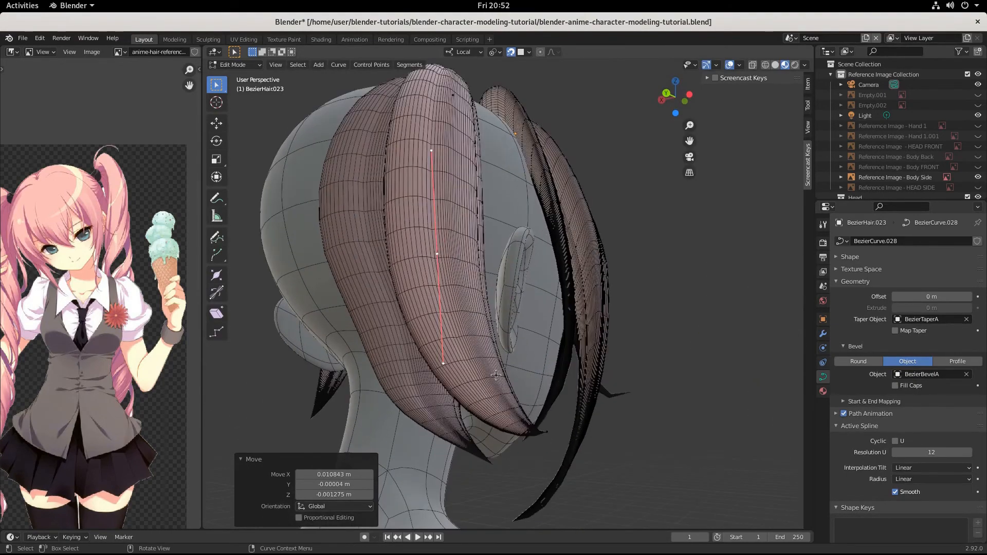
- Switch curve editing back to the rear strand BezierHair.024 and move its tip control point by X -0.00778, Y -0.003059, Z 0.005678 m
key("Tab")
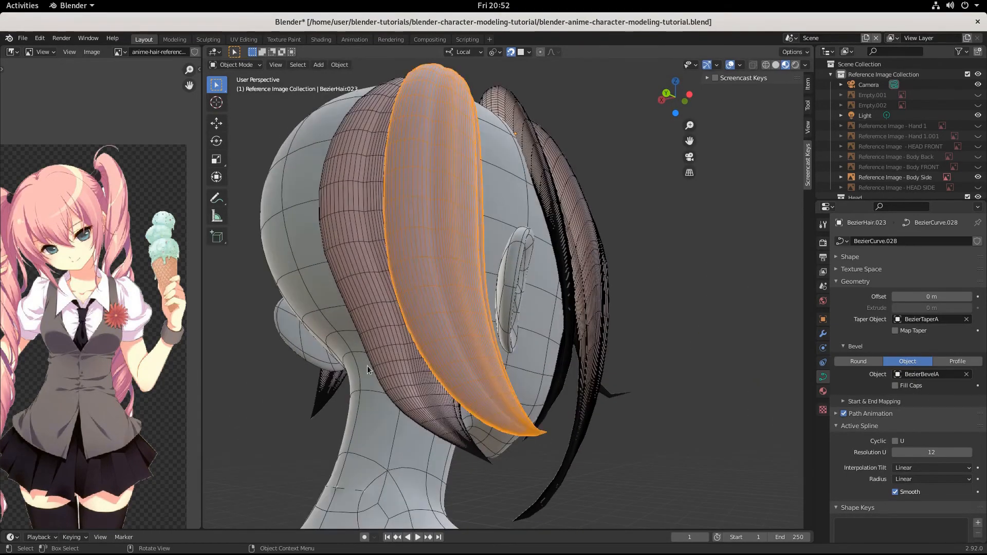
left_click(451, 449)
left_click(498, 474)
left_click(463, 448)
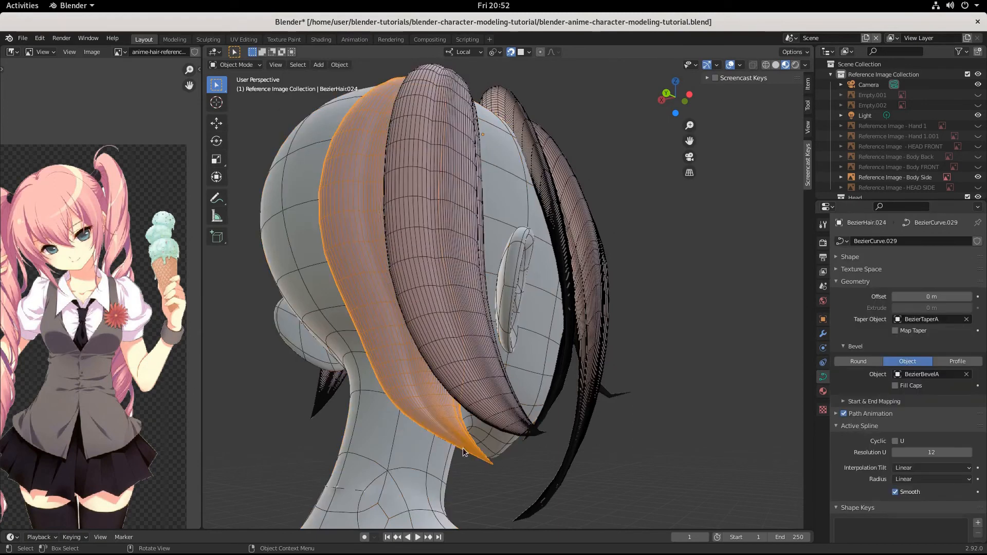
key("Tab")
key("g")
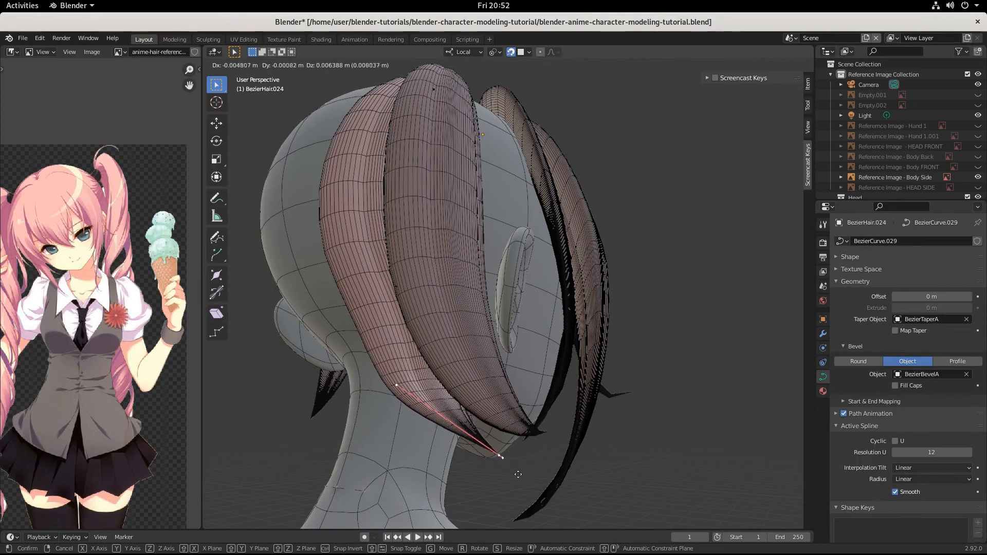
left_click(525, 477)
- Rotate the rear strand's tip control point by 32.3° in the view plane and move it by about X 0.017, Y 0.005, Z -0.018 m
key("r")
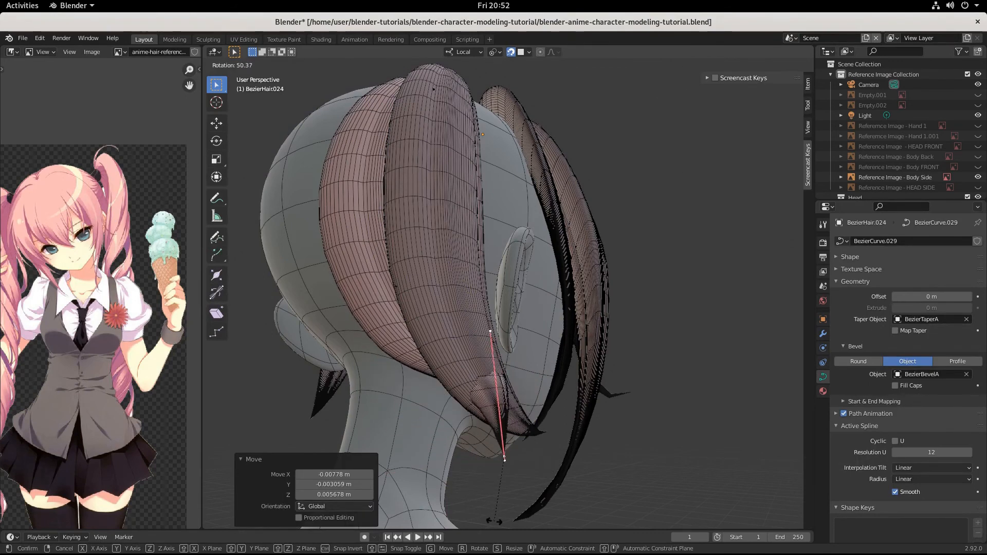
left_click(517, 62)
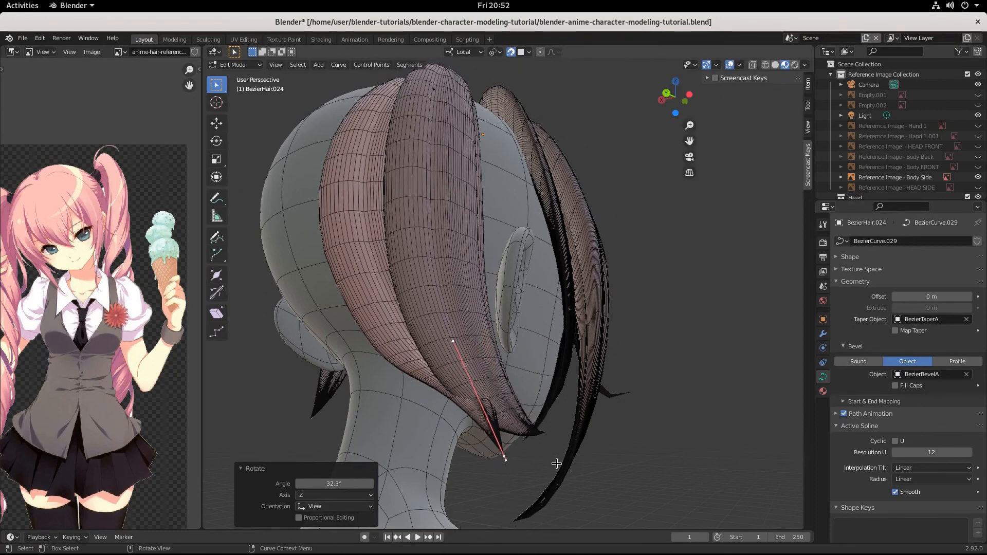
key("g")
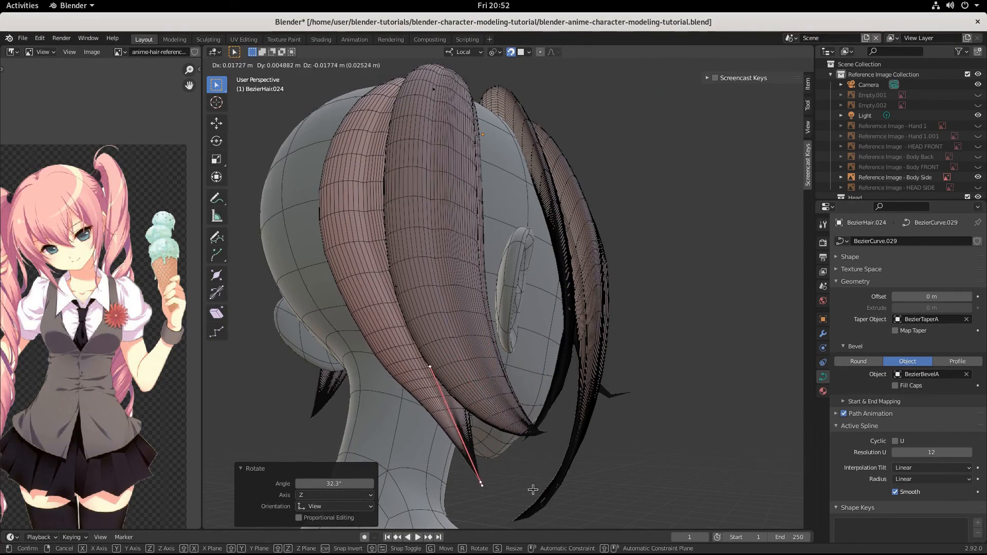
- Rotate the rear strand's tip control point by another 25.7° and move it by X 0.016002, Y 0.007466, Z -0.008517 m
key("r")
left_click(516, 507)
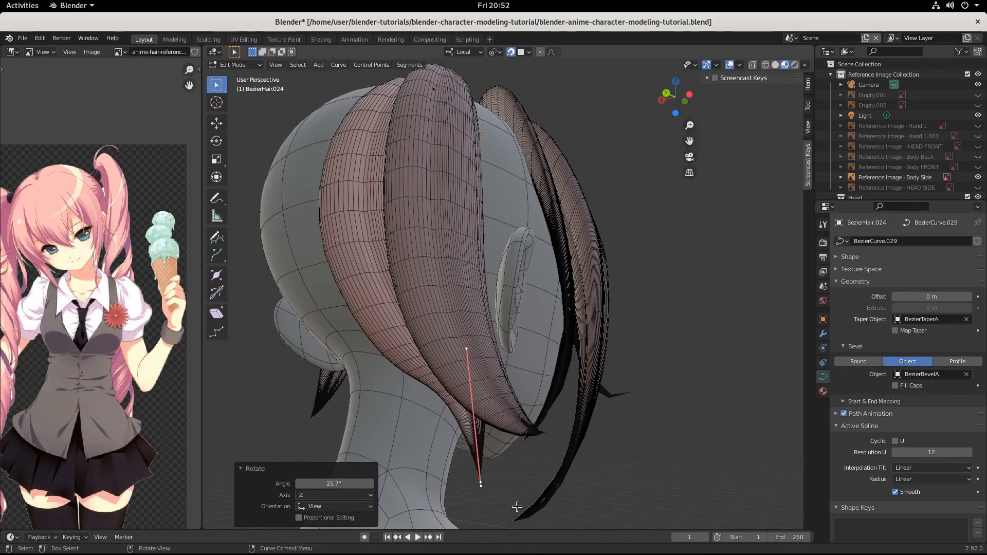
key("g")
left_click(493, 519)
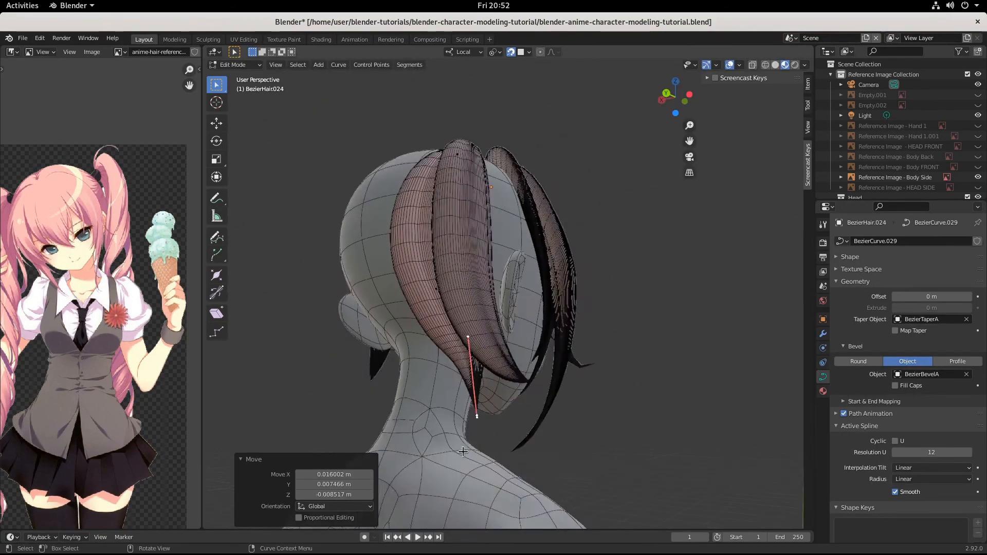